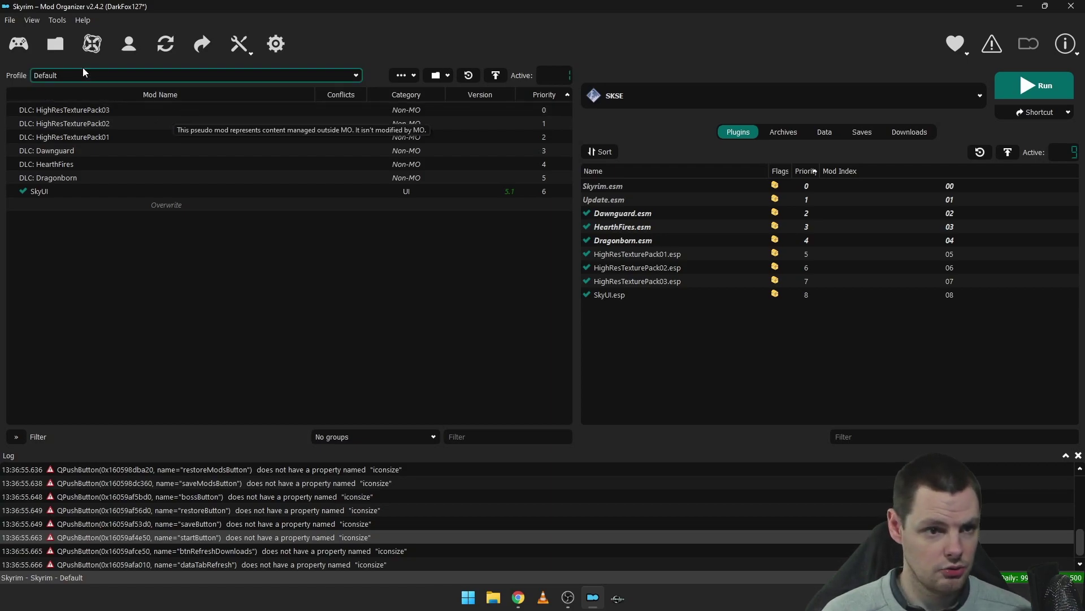
- Start installing the mod archive Dark's Menu Replacers.7z, enlarge its installer window, and accept the Standard (16:9) aspect ratio
left_click(55, 44)
left_click(207, 165)
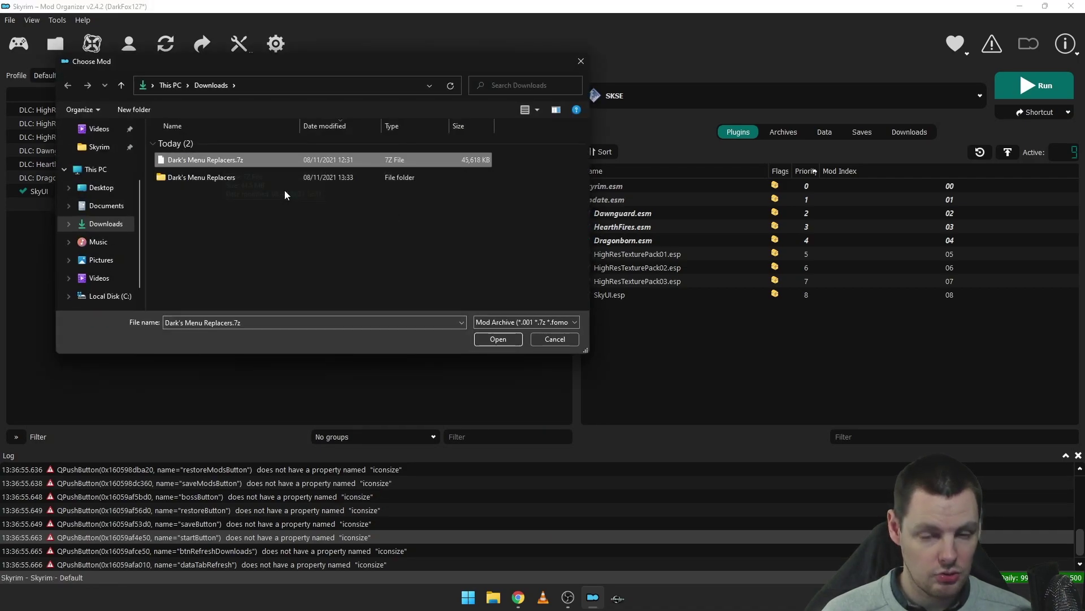
left_click(485, 339)
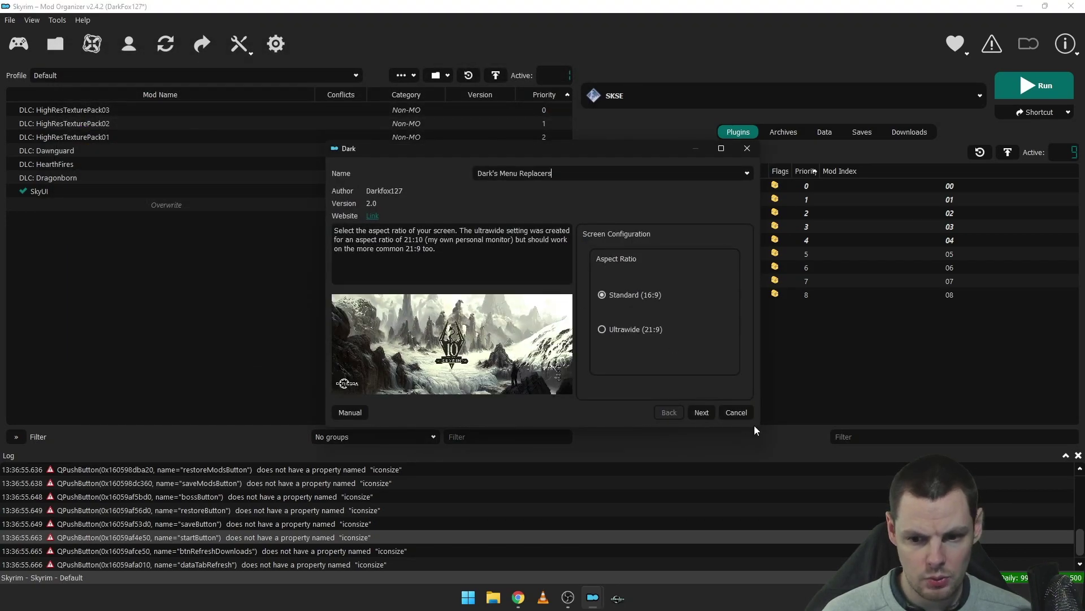
left_click_drag(581, 150, 456, 104)
left_click_drag(634, 382, 846, 512)
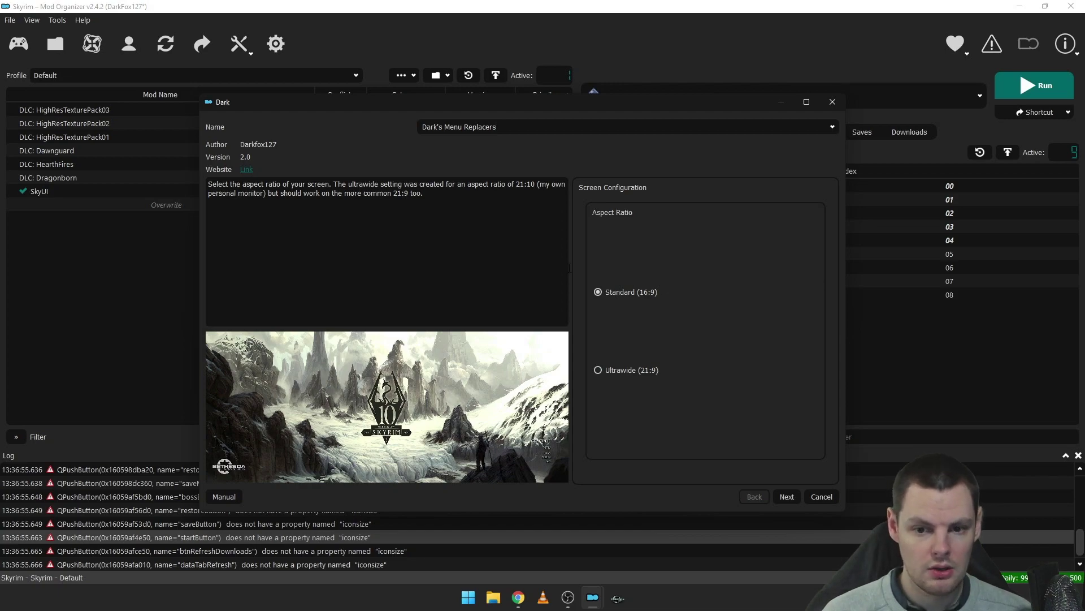
left_click(787, 496)
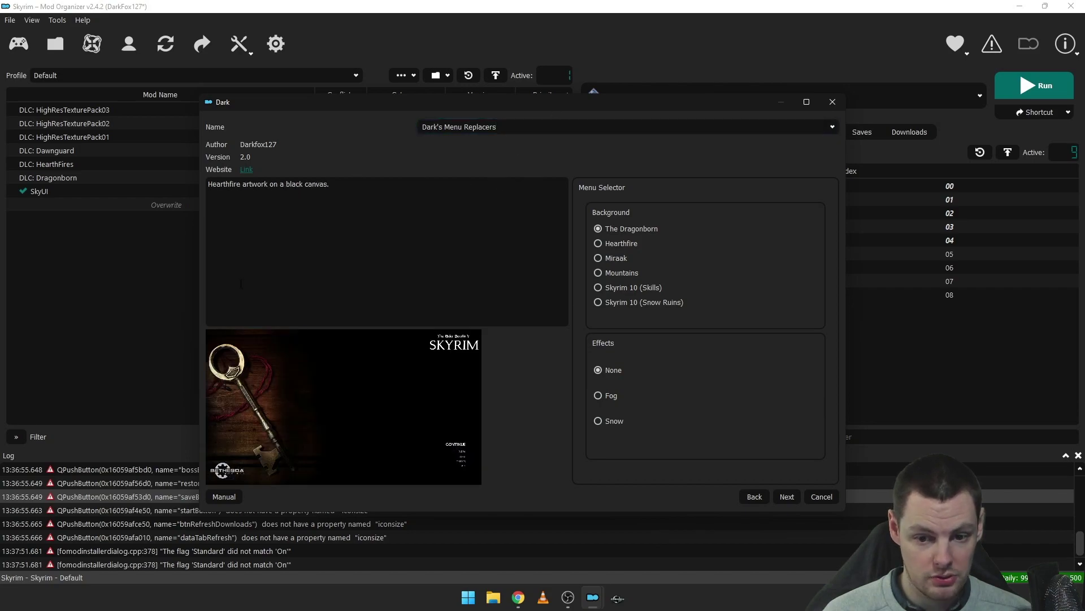
- Choose the Skyrim 10 (Snow Ruins) background, the Snow effect and the Awake music track, and install the mod
left_click(631, 304)
left_click(605, 420)
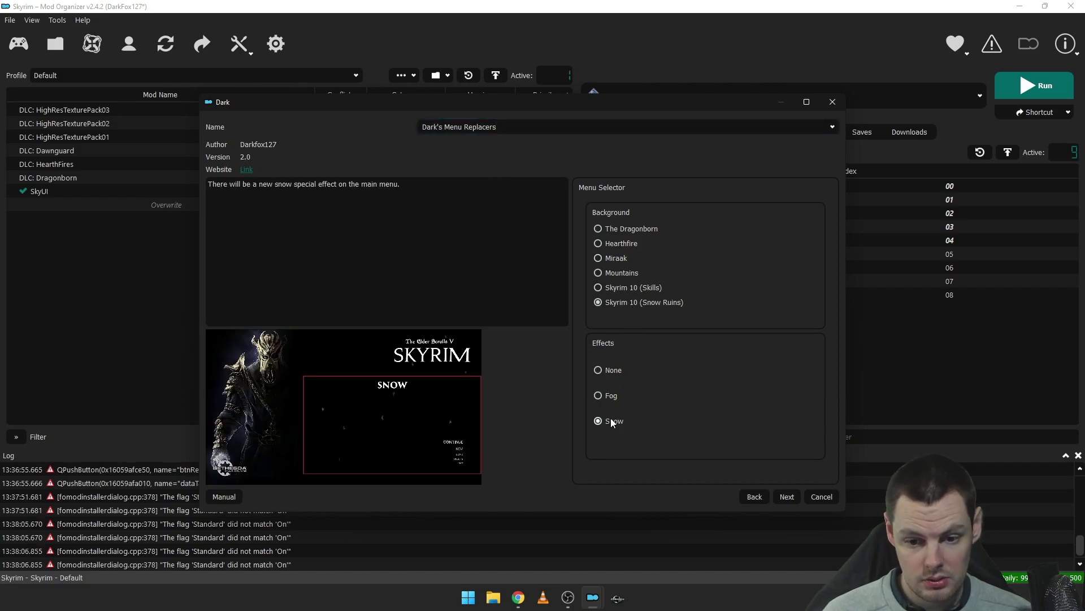
left_click(787, 496)
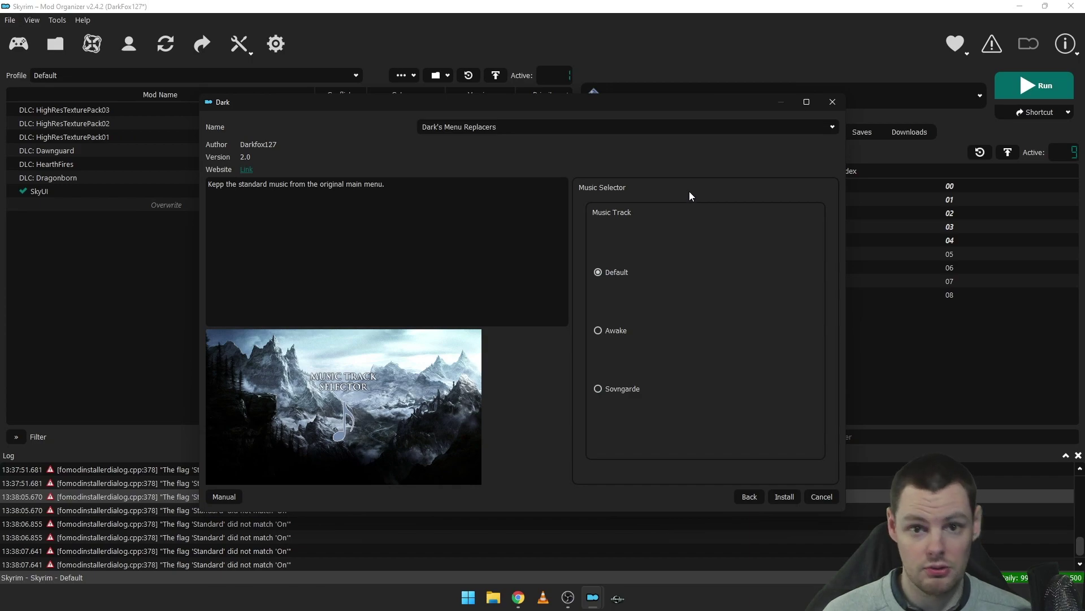
left_click(615, 334)
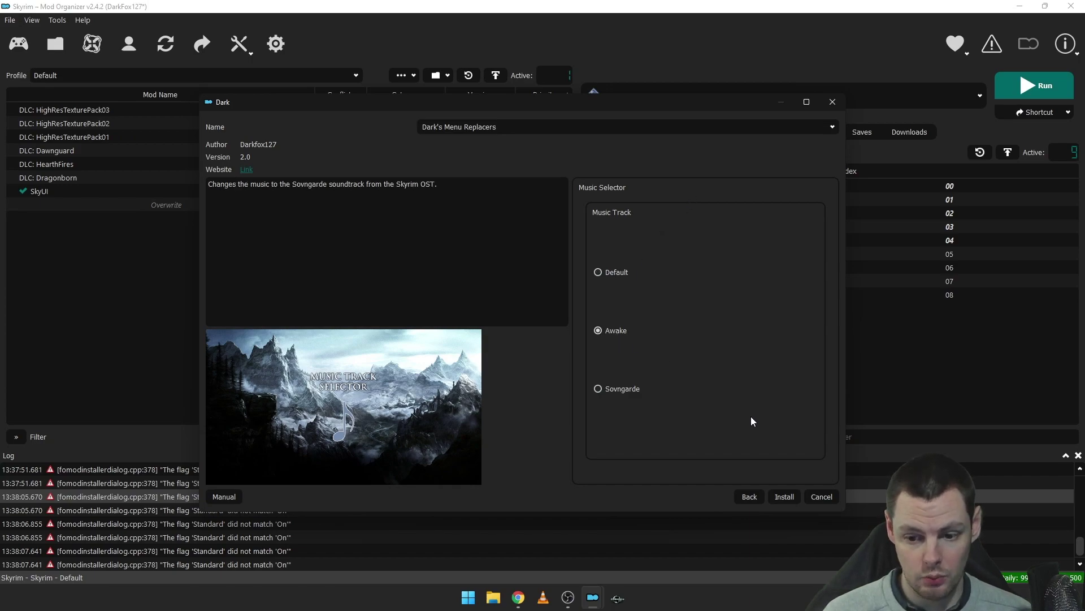
left_click(783, 497)
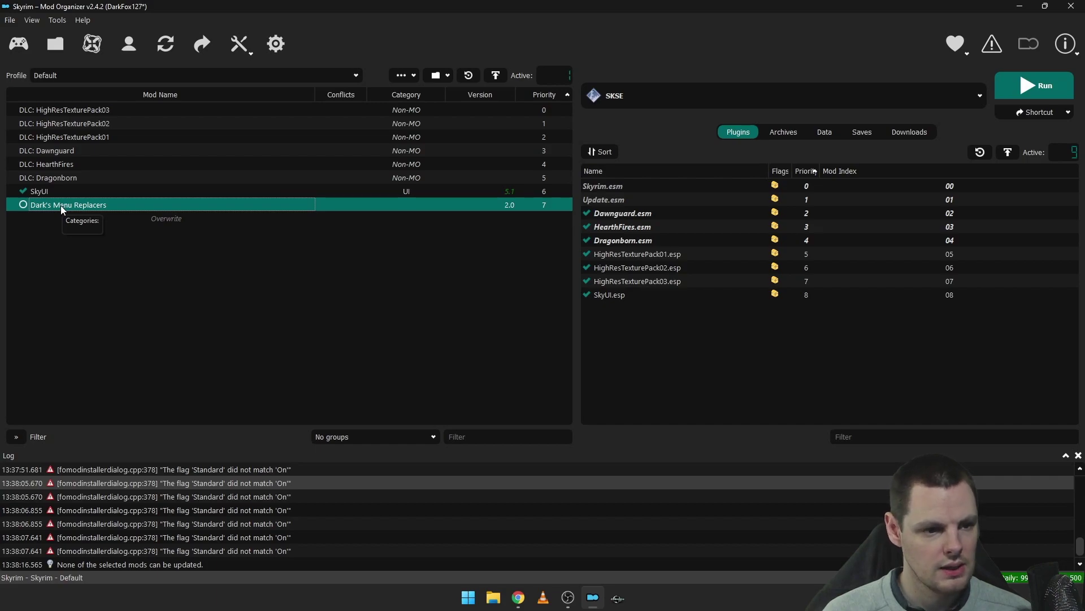
- Open the installed Dark's Menu Replacers mod in File Explorer and inspect the contents of its Music > Special folder
right_click(62, 209)
left_click(110, 390)
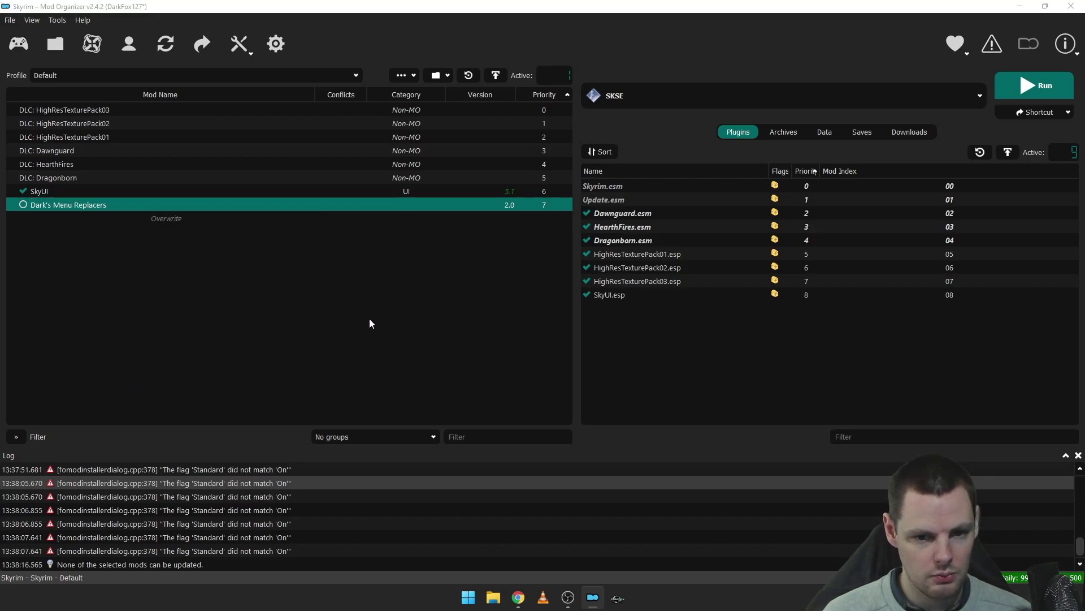
left_click(487, 226)
left_click(486, 242)
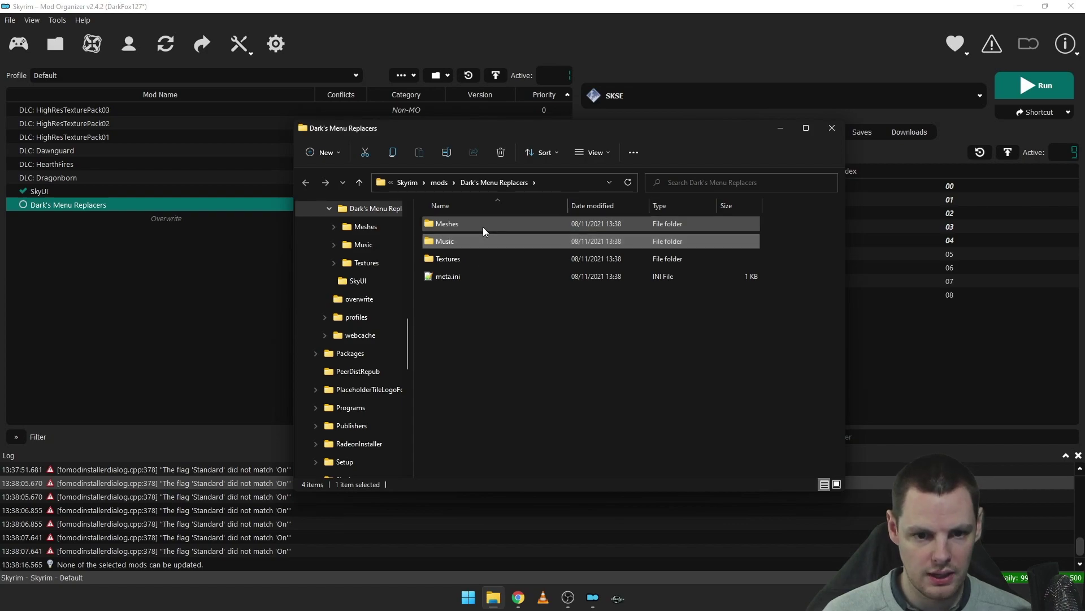
double_click(477, 241)
double_click(470, 225)
left_click(472, 225)
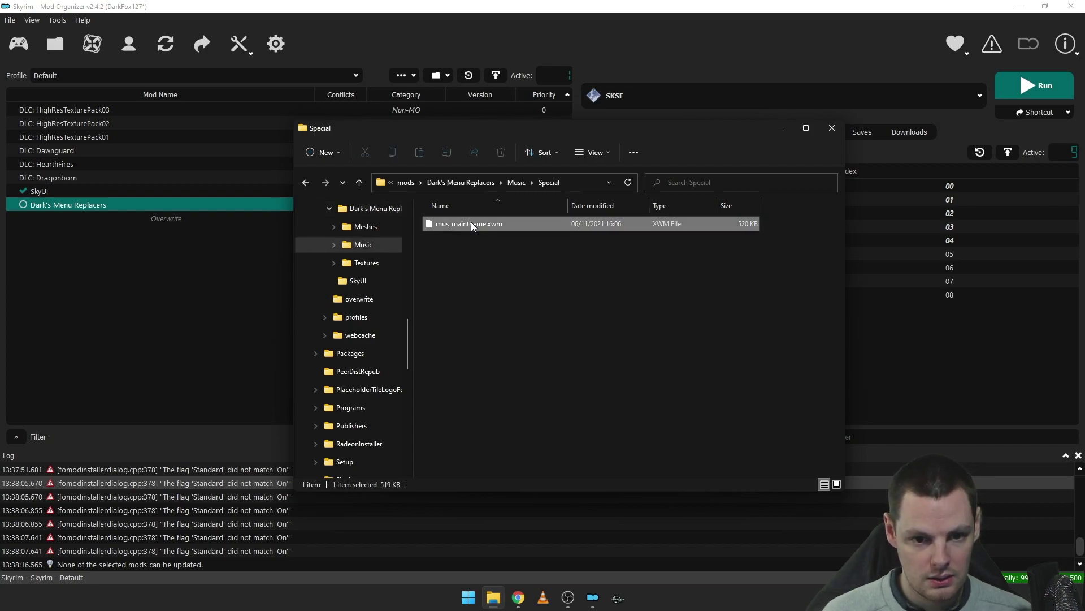
left_click(306, 182)
left_click(306, 182)
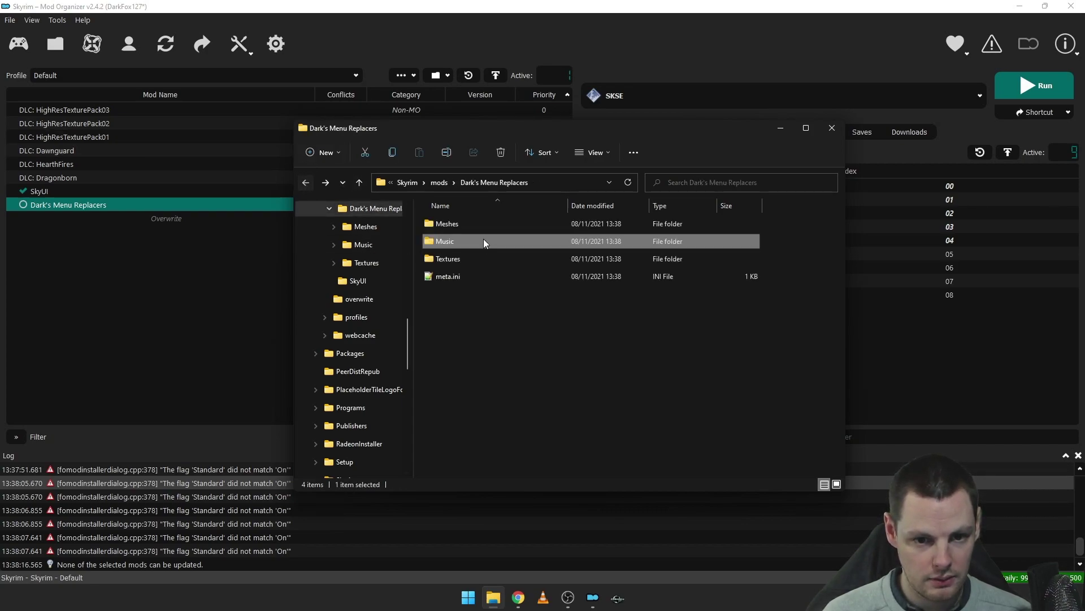
- Inspect the mod's Meshes > Interface > Logo folder, return to the mod's main folder, and close the window
double_click(472, 225)
double_click(470, 225)
double_click(470, 225)
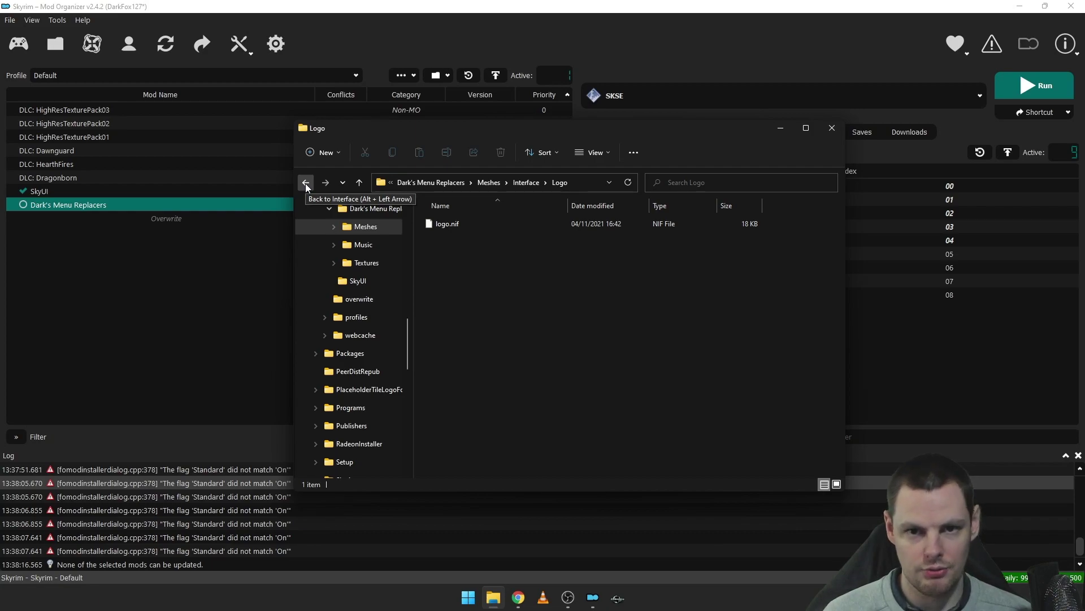
left_click(465, 184)
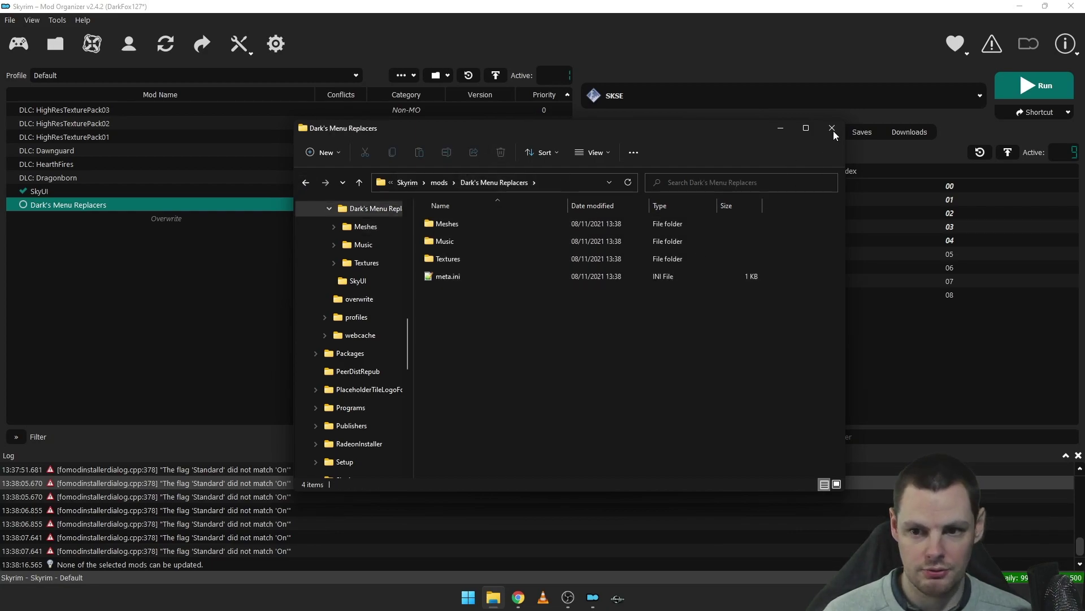
left_click(831, 128)
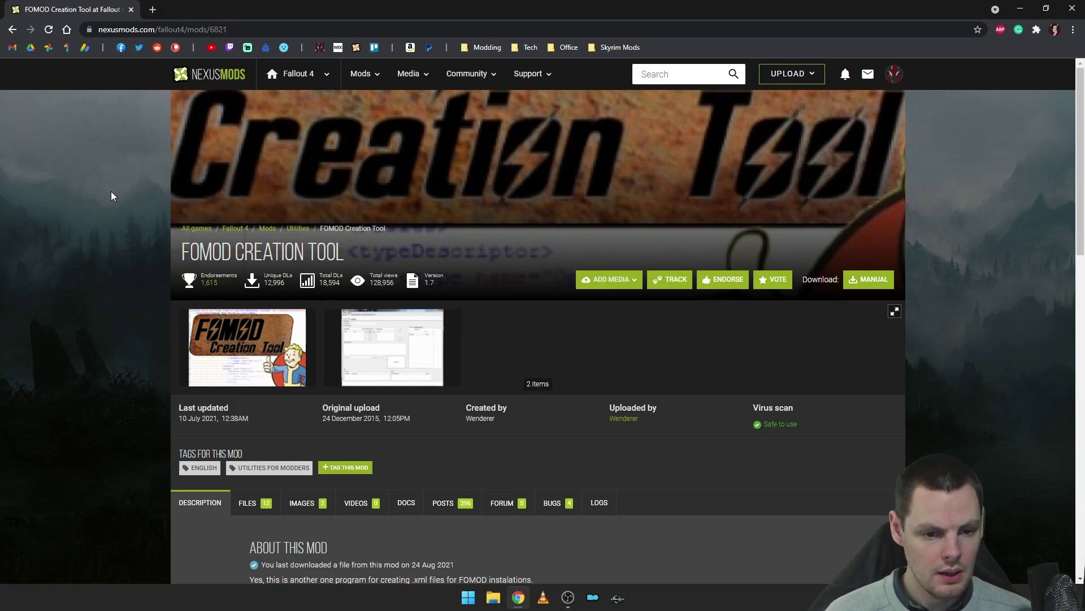
- Manually download the main file FOMOD Creation Tool 1.7 from its Nexus Mods page and minimise the browser
scroll(116, 197, "down", 2)
left_click(255, 391)
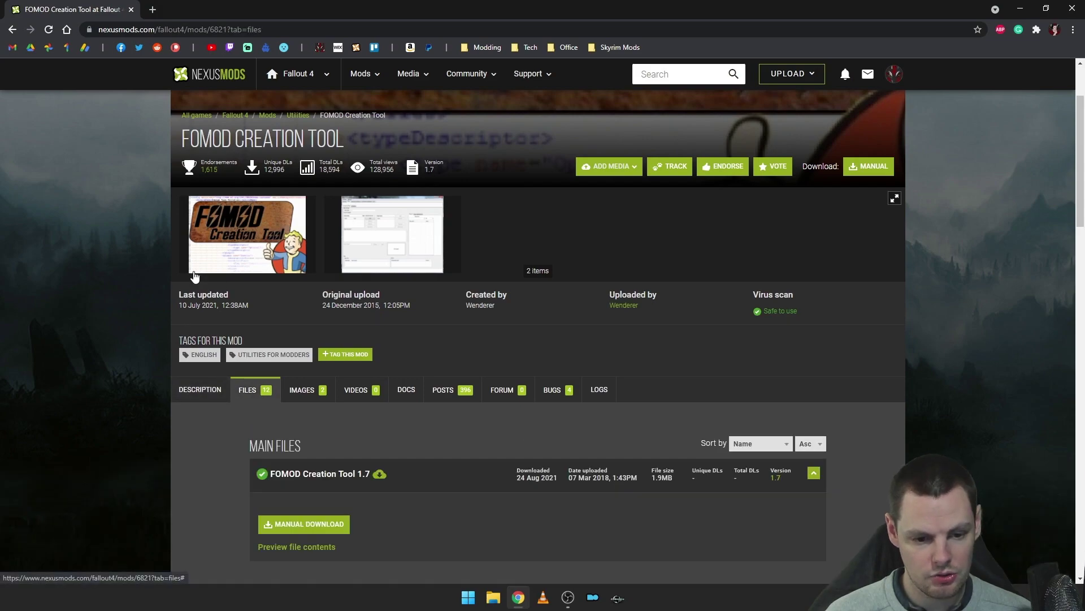
scroll(194, 275, "down", 1)
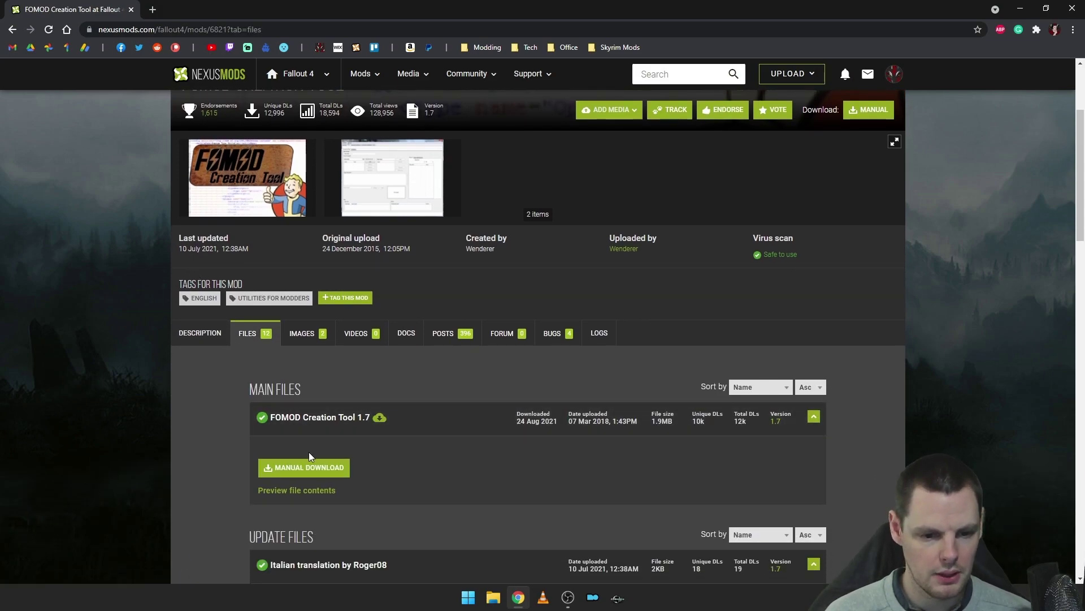
left_click(309, 467)
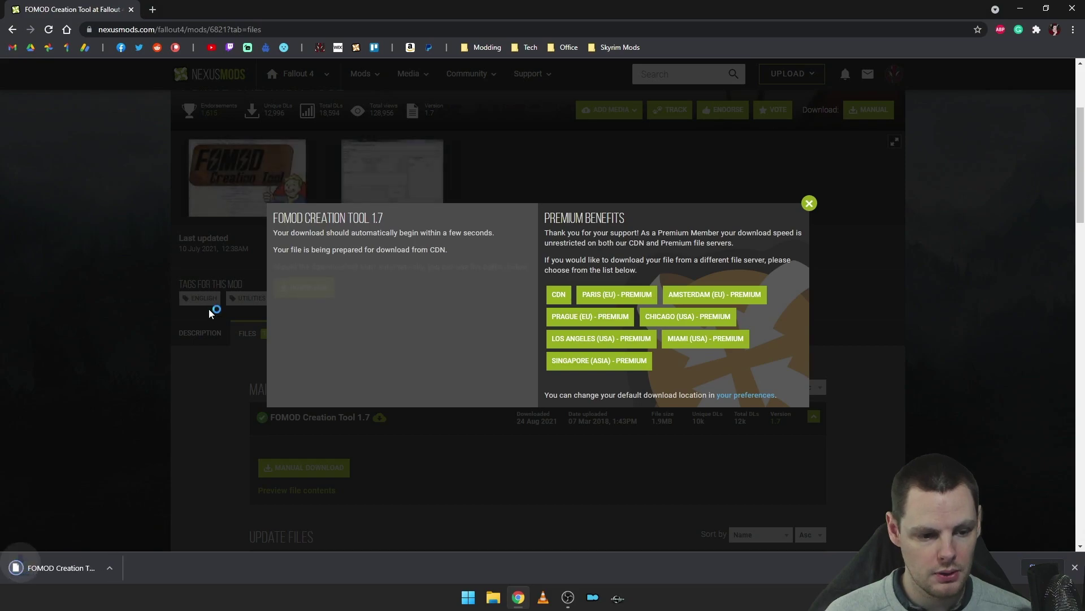
left_click(809, 203)
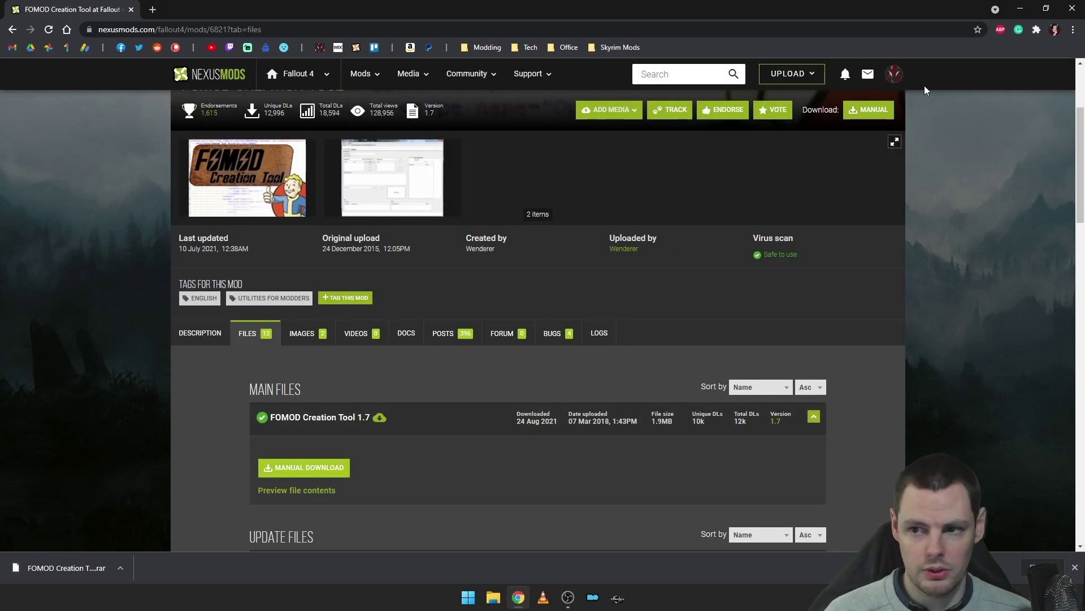
left_click(1021, 8)
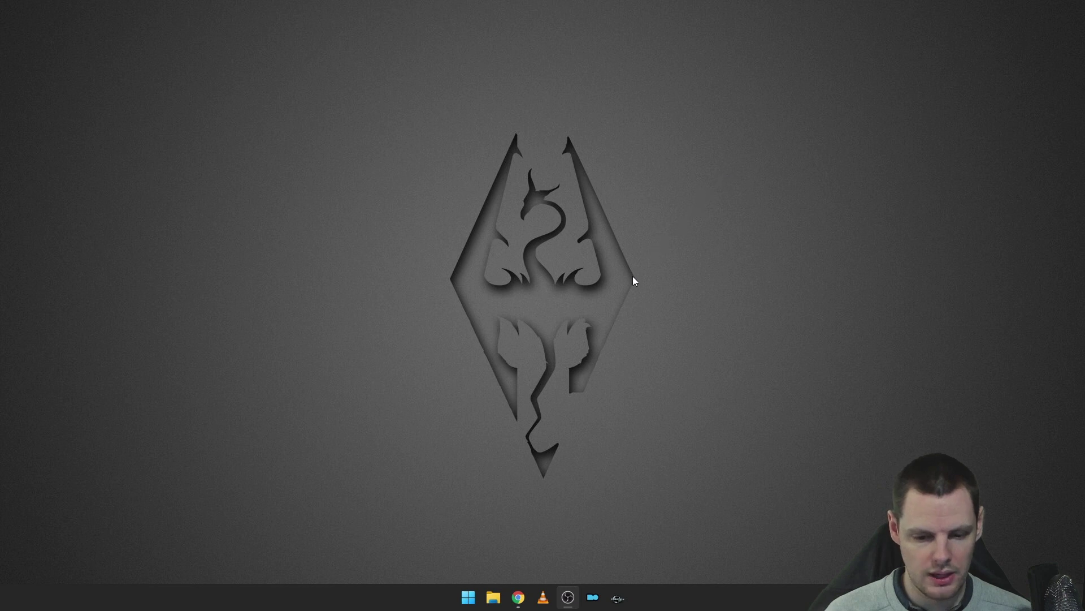
- Open the FOMOD Creation Tool folder inside the Tools folder of the Skyrim game directory in File Explorer
left_click(493, 597)
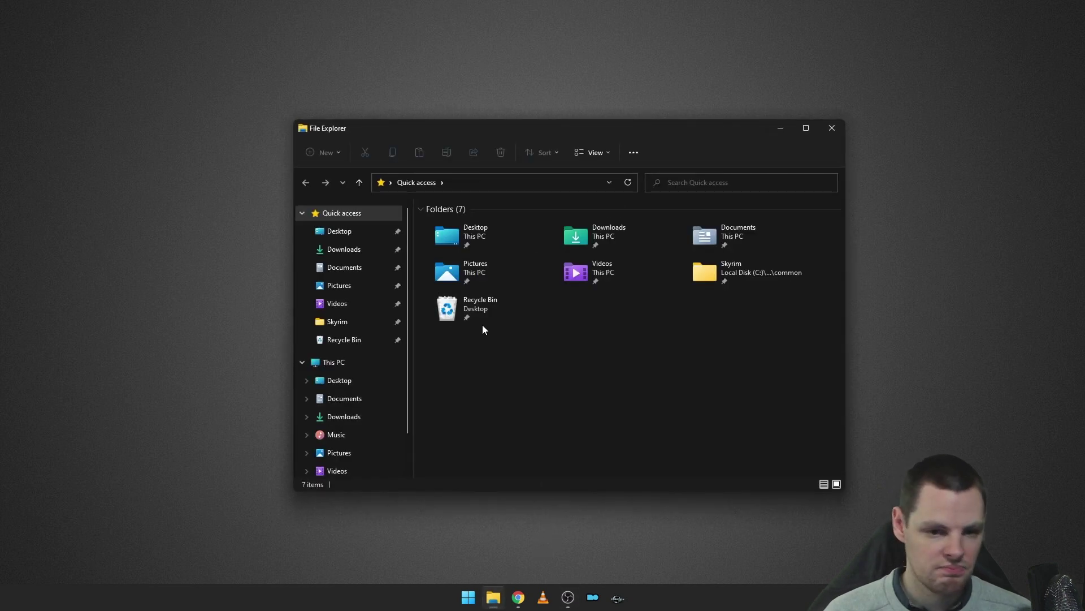
left_click(361, 320)
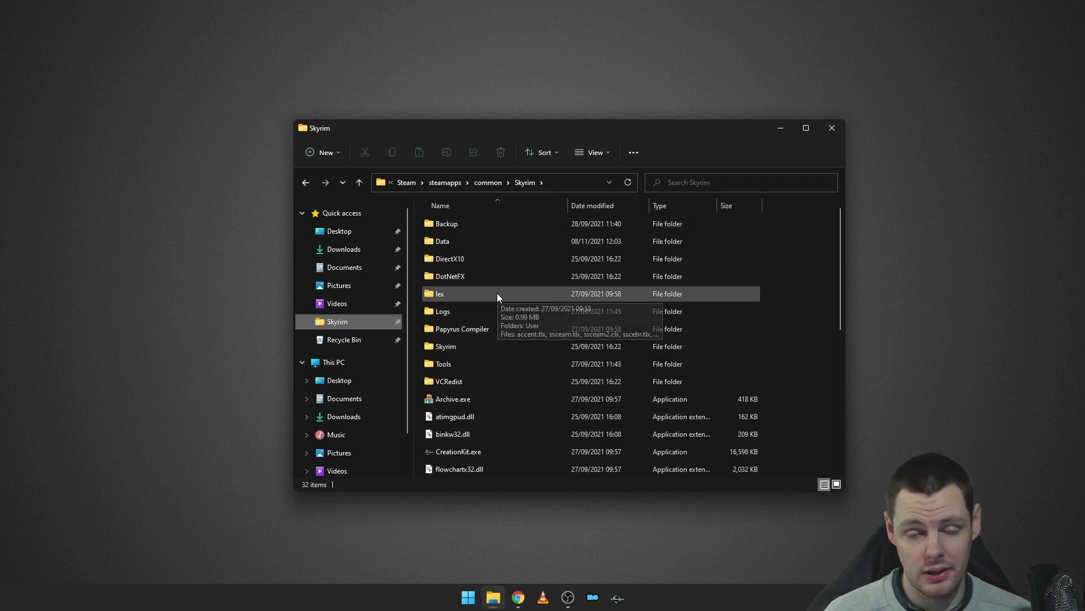
double_click(479, 363)
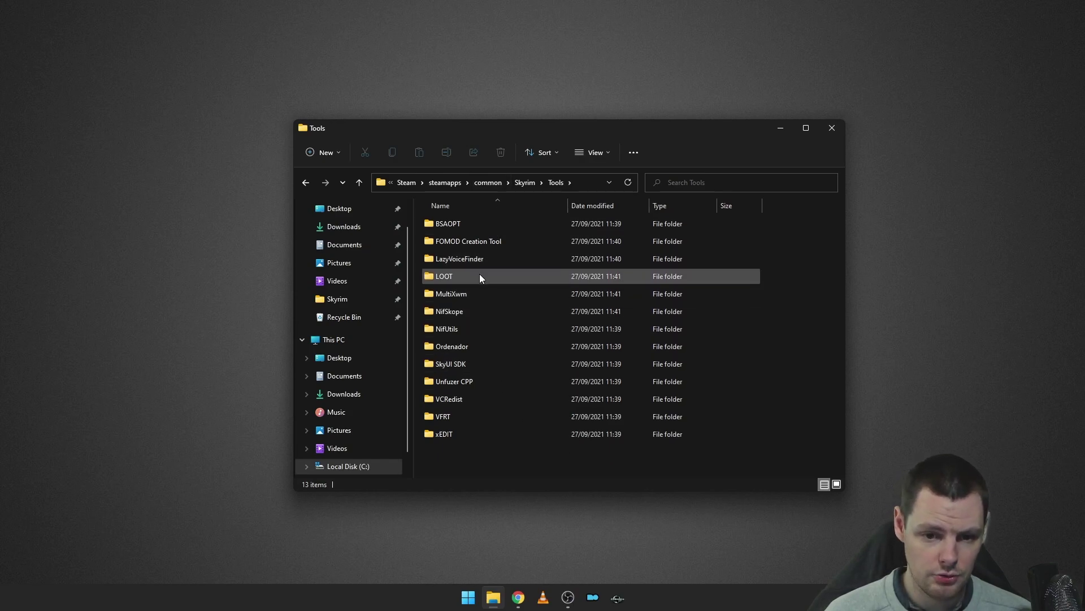
mouse_move(478, 310)
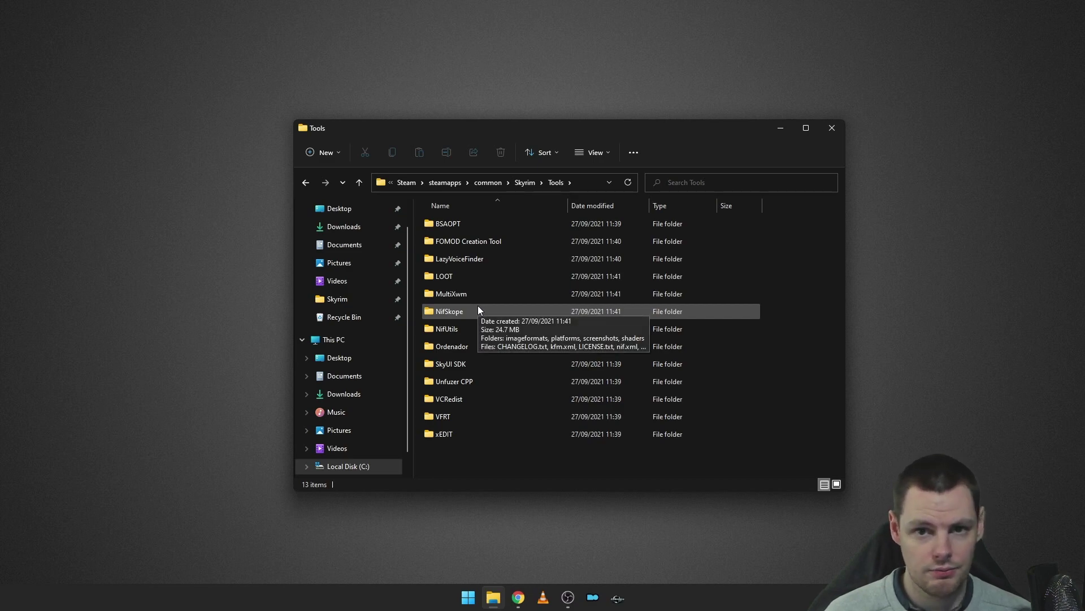
left_click(478, 239)
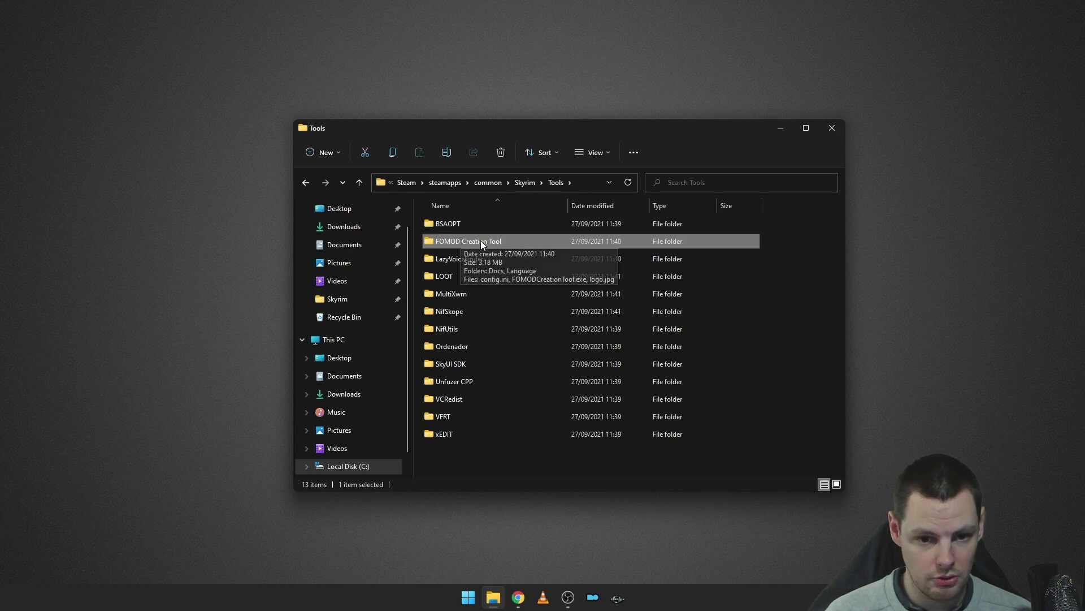
double_click(460, 238)
- Review the tool's Docs and Language folders and config.ini, and launch FOMODCreationTool.exe
left_click(464, 222)
left_click(462, 246)
left_click(460, 261)
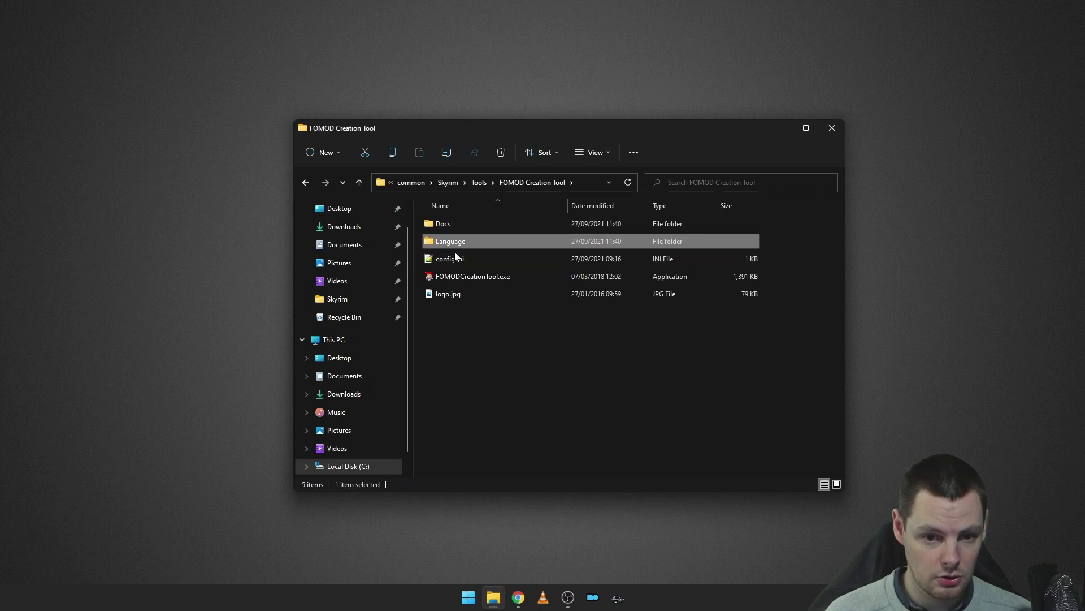
left_click(453, 277)
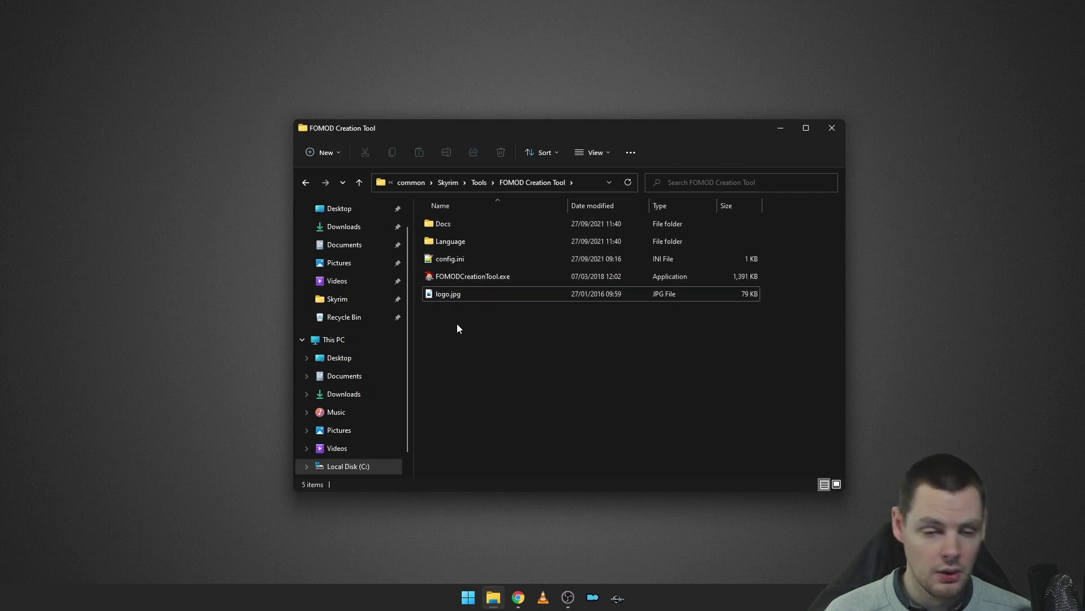
double_click(474, 277)
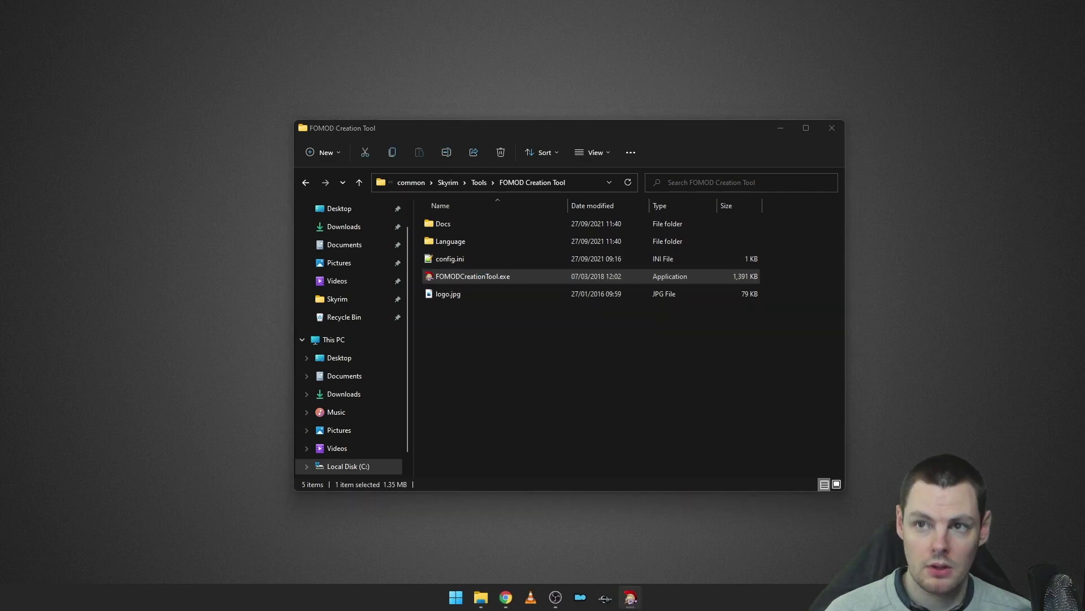
- Reposition and resize the FOMOD Creation Tool window, and close the File Explorer window behind it
left_click_drag(790, 0, 788, 57)
left_click_drag(889, 43, 775, 170)
left_click_drag(611, 182, 656, 130)
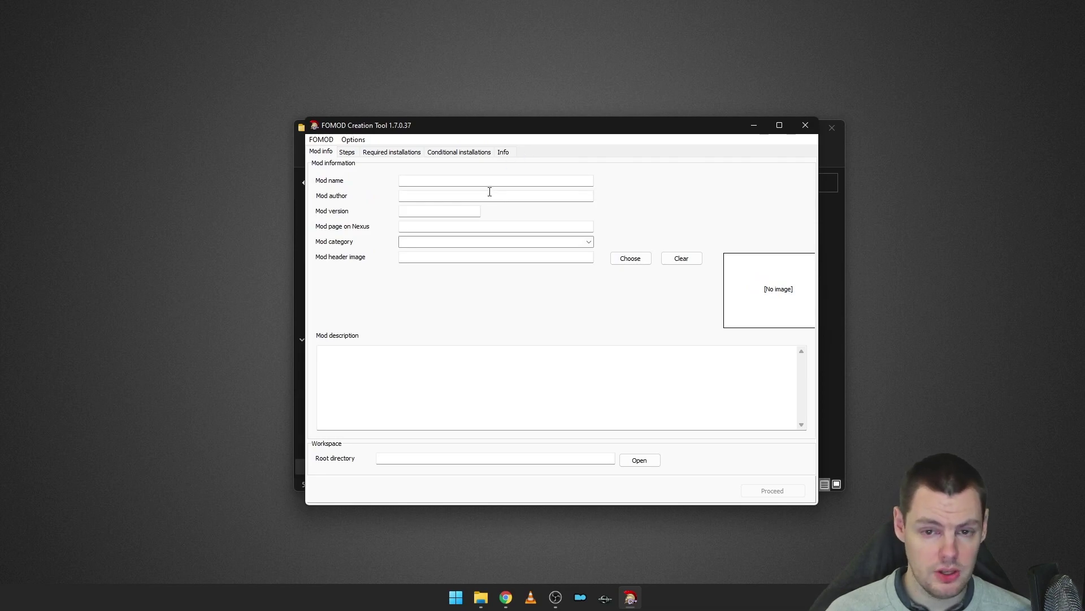
left_click(832, 127)
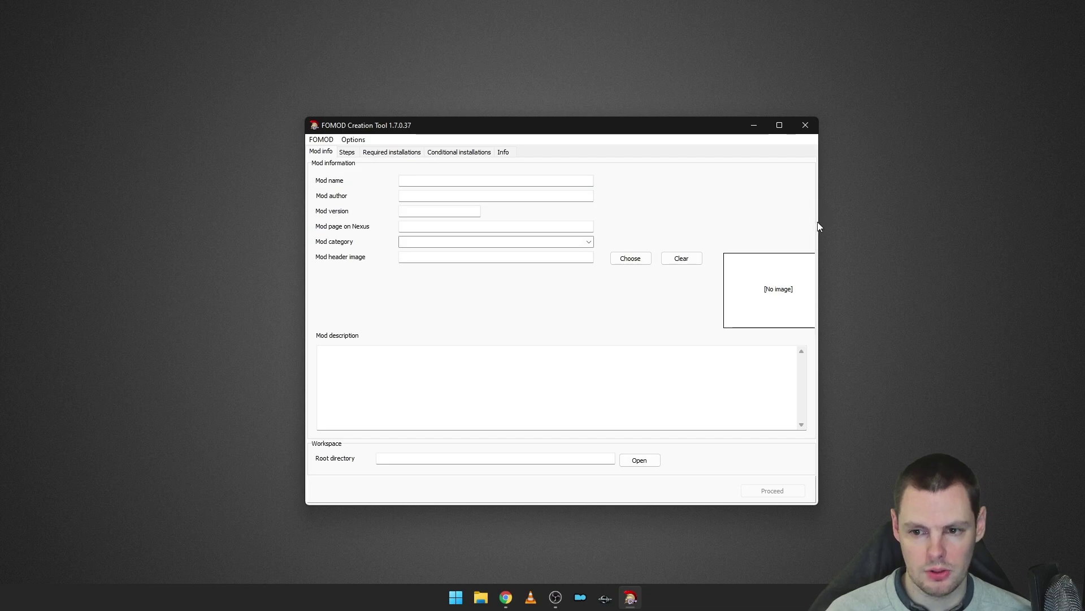
left_click_drag(818, 222, 899, 218)
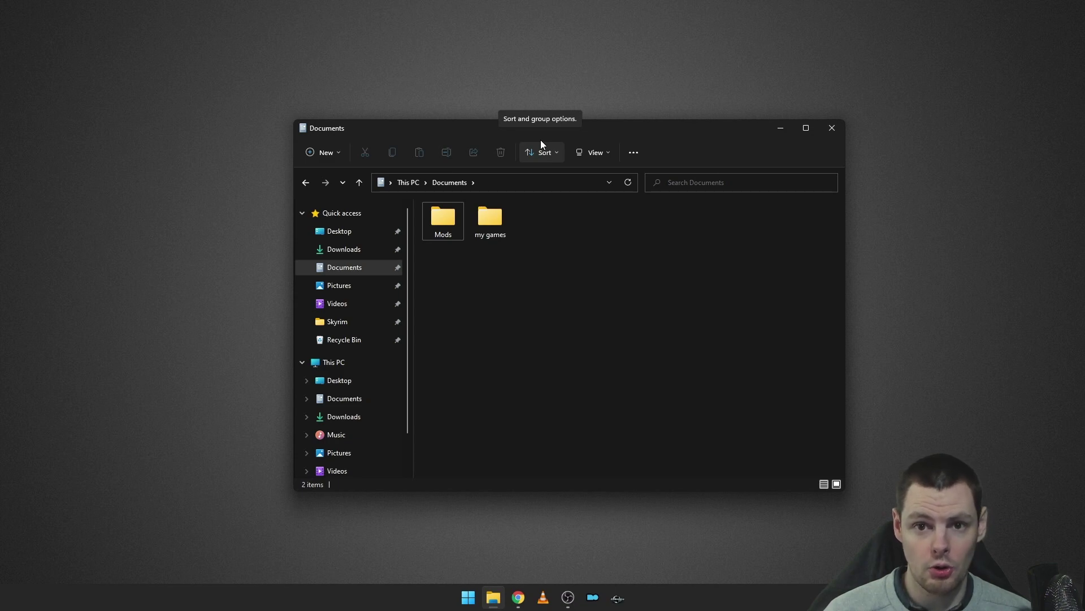
- Open the Menu Replacers folder inside the Mods folder of Documents
mouse_move(445, 217)
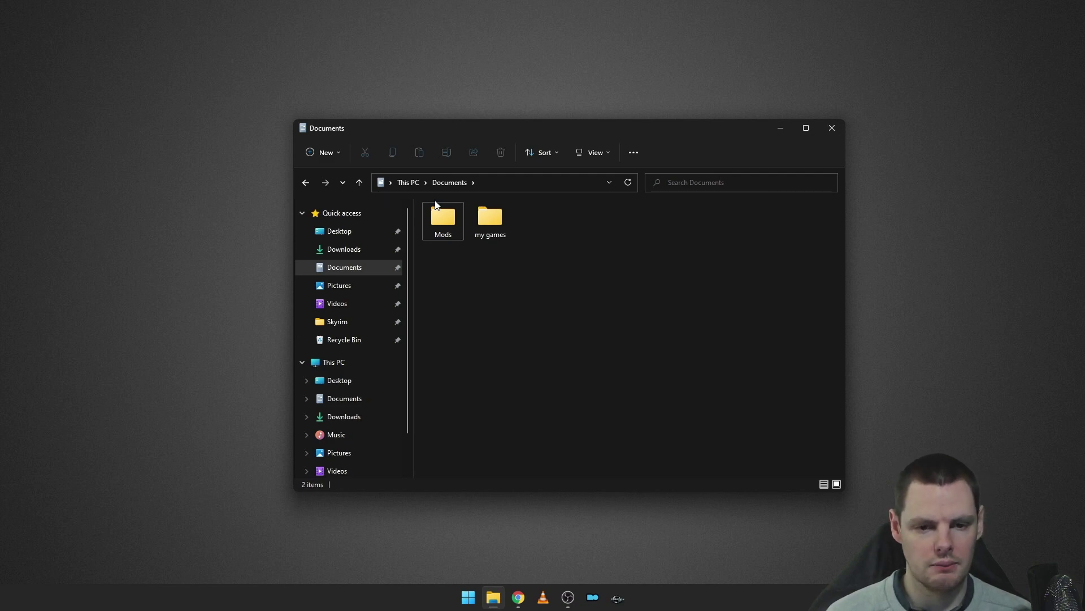
left_click(438, 227)
double_click(439, 228)
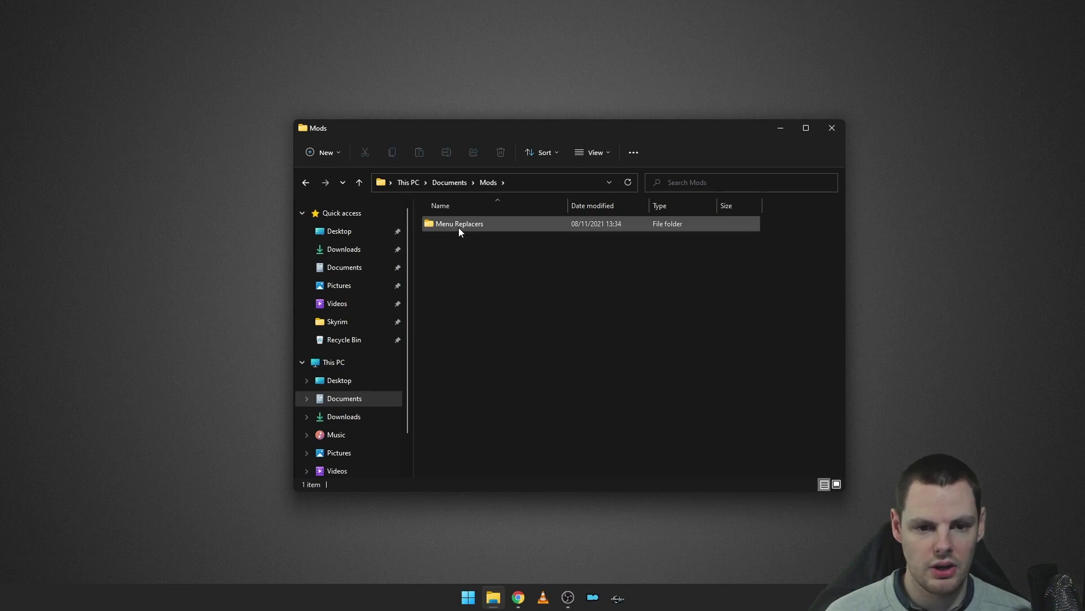
double_click(458, 229)
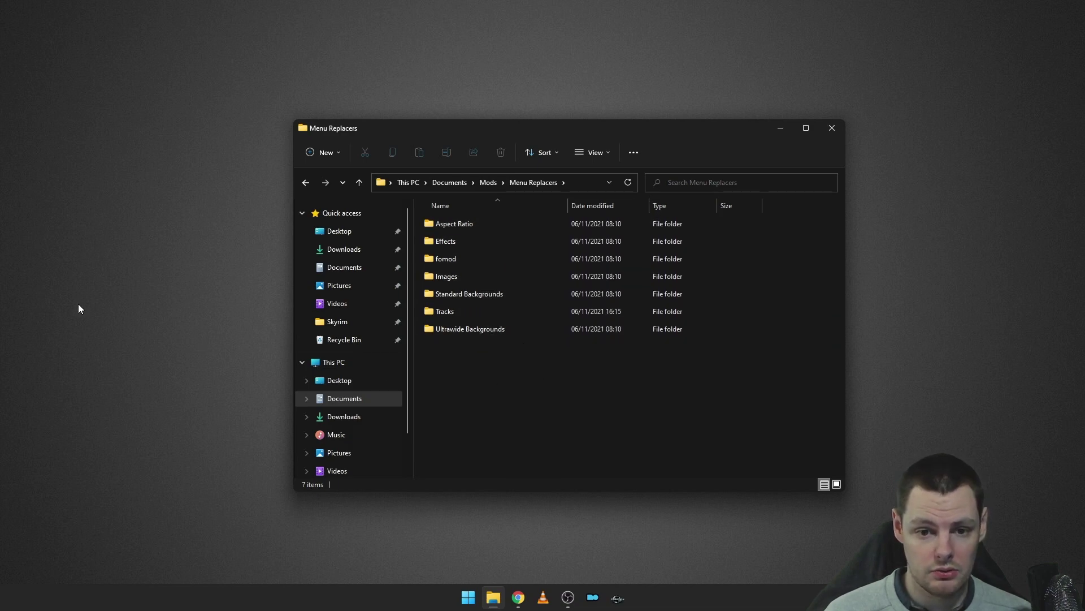
- Create a new folder named FOMOD Installer on the desktop
right_click(119, 269)
mouse_move(224, 361)
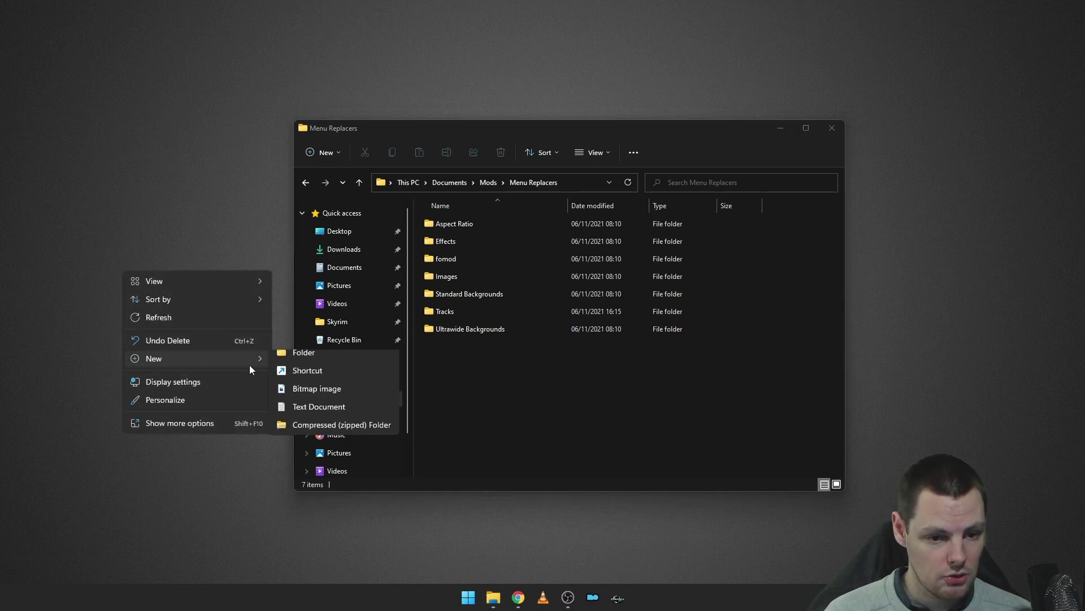
left_click(338, 360)
type("FOMOD Installer")
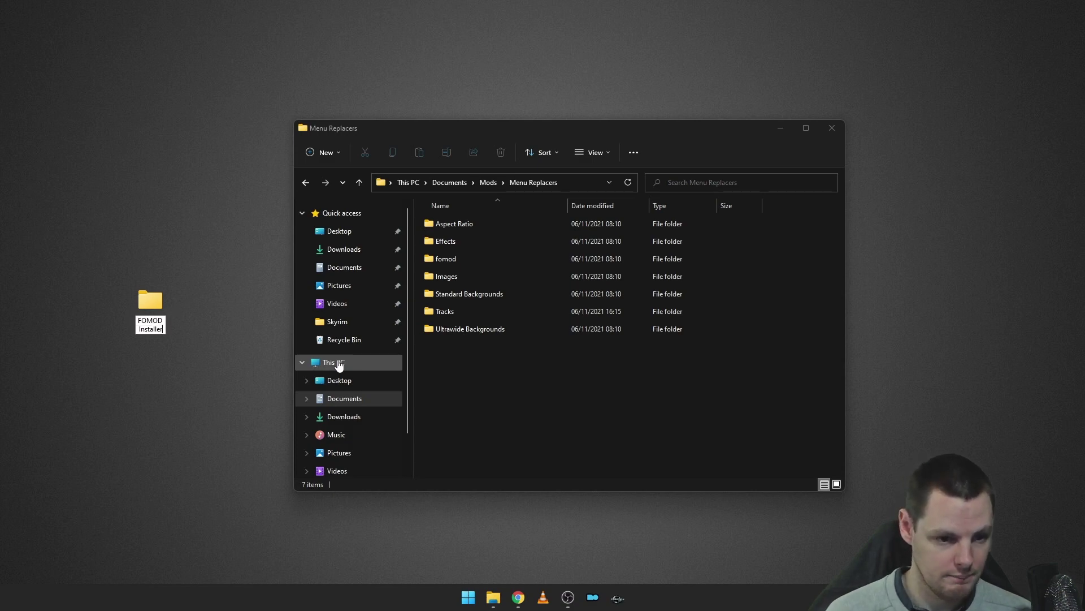
key("Return")
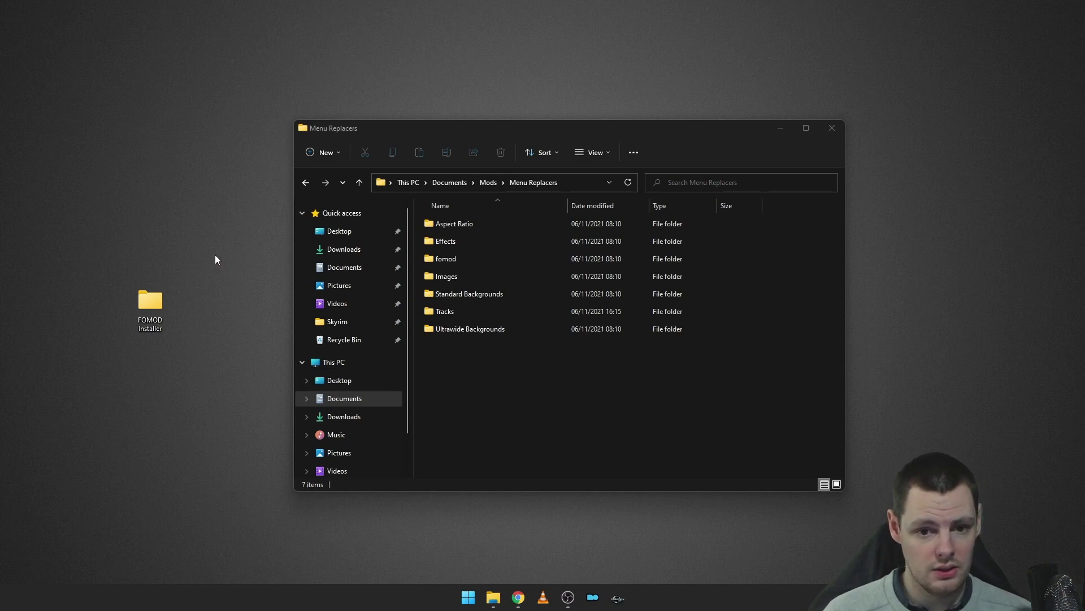
- Open the FOMOD Installer folder in its own window and arrange it beside the Menu Replacers window
double_click(159, 304)
left_click_drag(491, 135, 617, 199)
left_click_drag(560, 131, 342, 45)
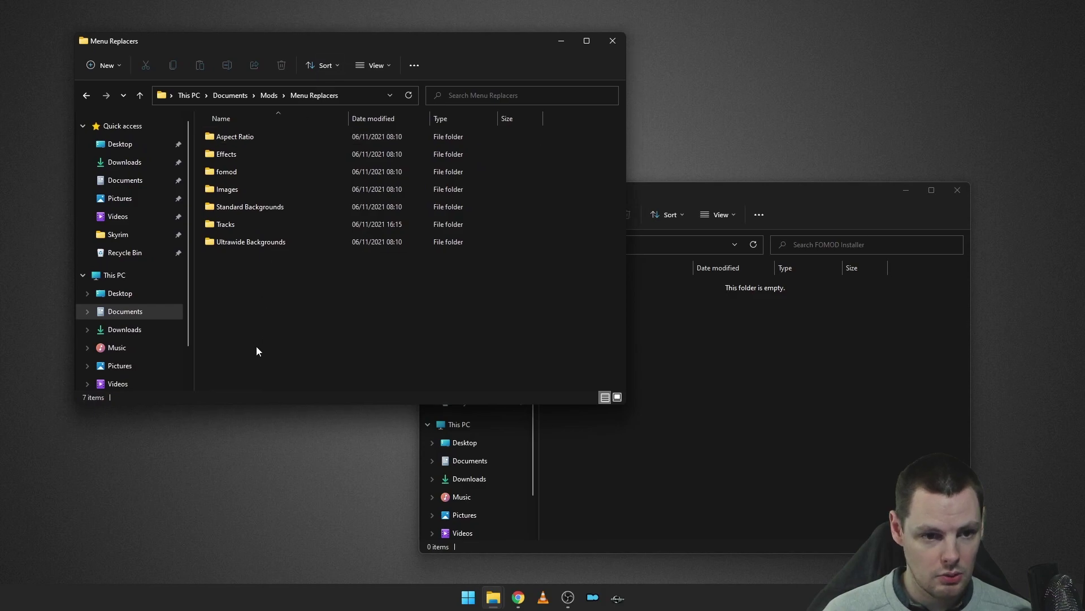
- Copy all the folders from Menu Replacers into the FOMOD Installer folder
left_click_drag(252, 273, 263, 137)
right_click(264, 137)
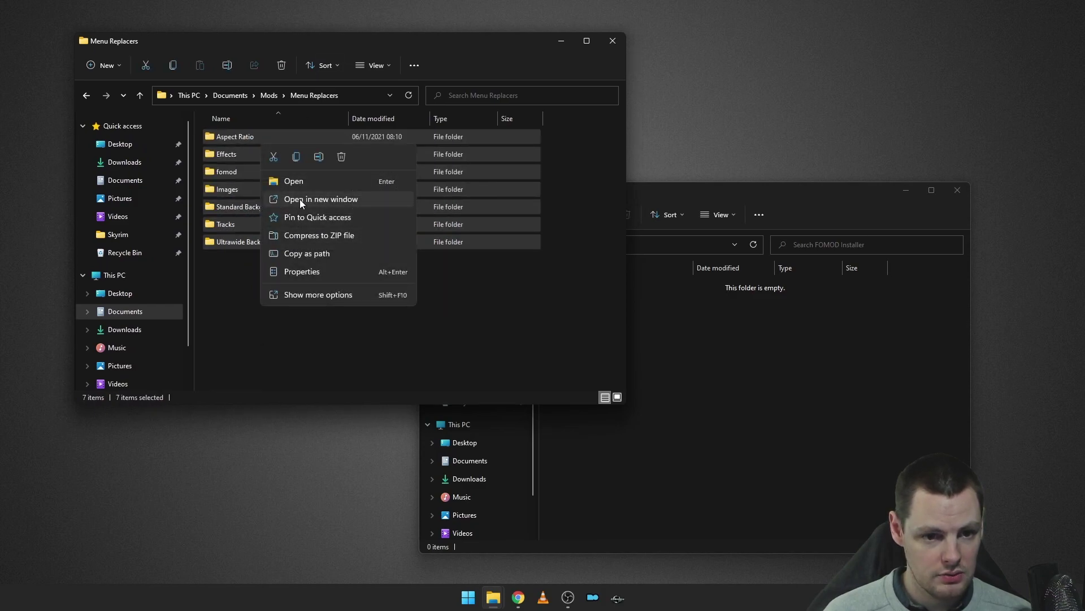
left_click(297, 157)
left_click(741, 371)
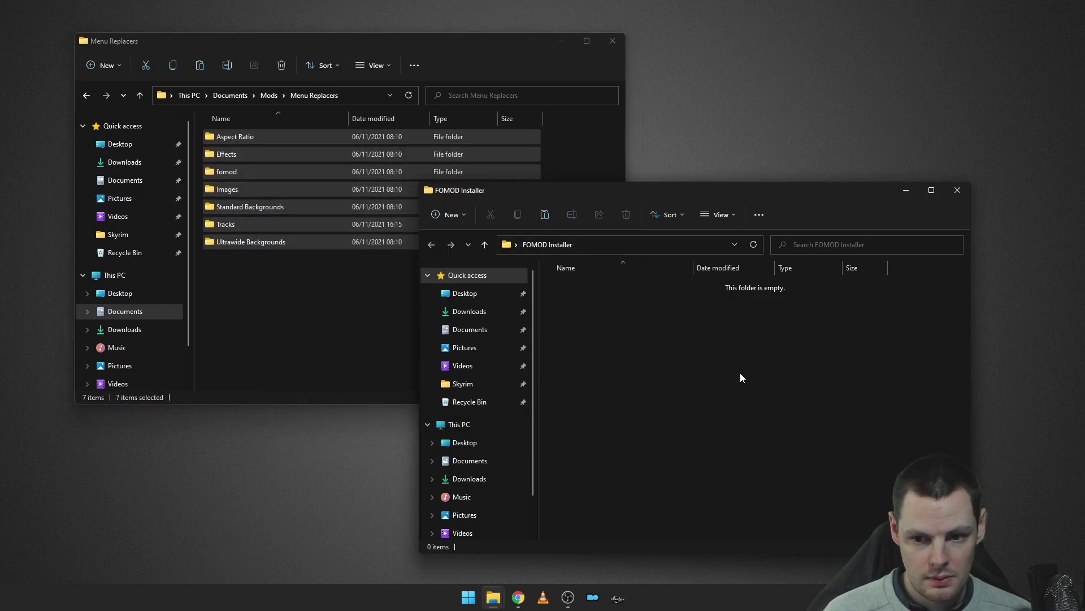
right_click(741, 372)
left_click(756, 386)
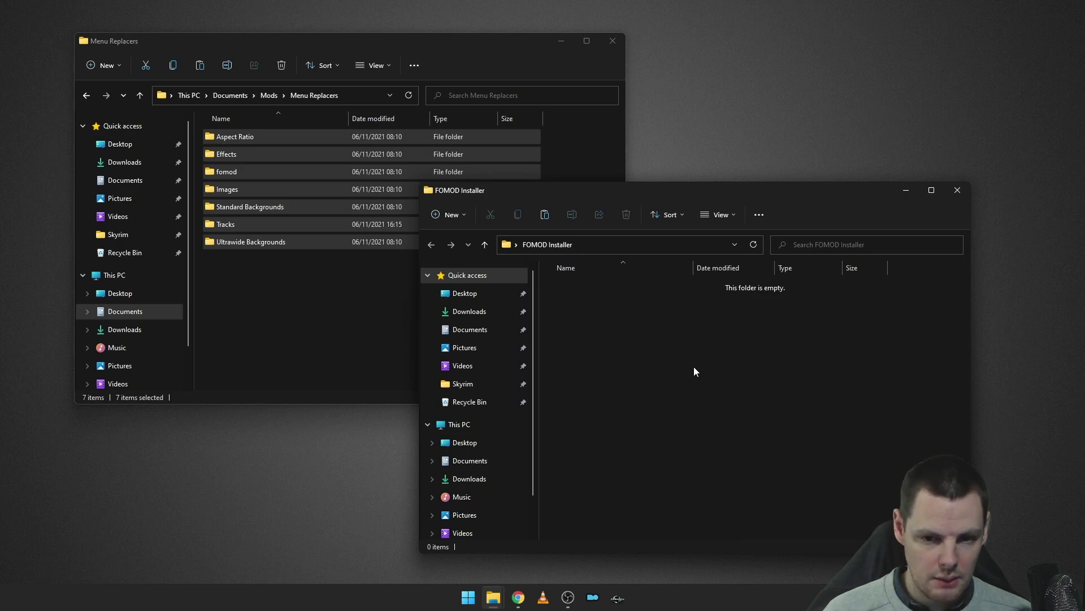
left_click(669, 421)
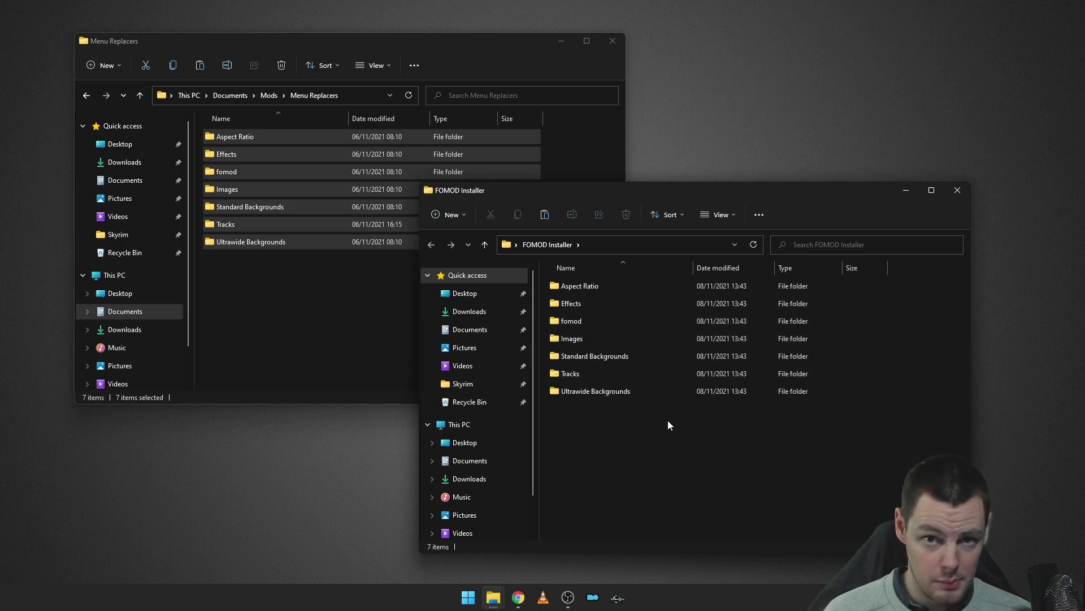
left_click_drag(629, 190, 623, 186)
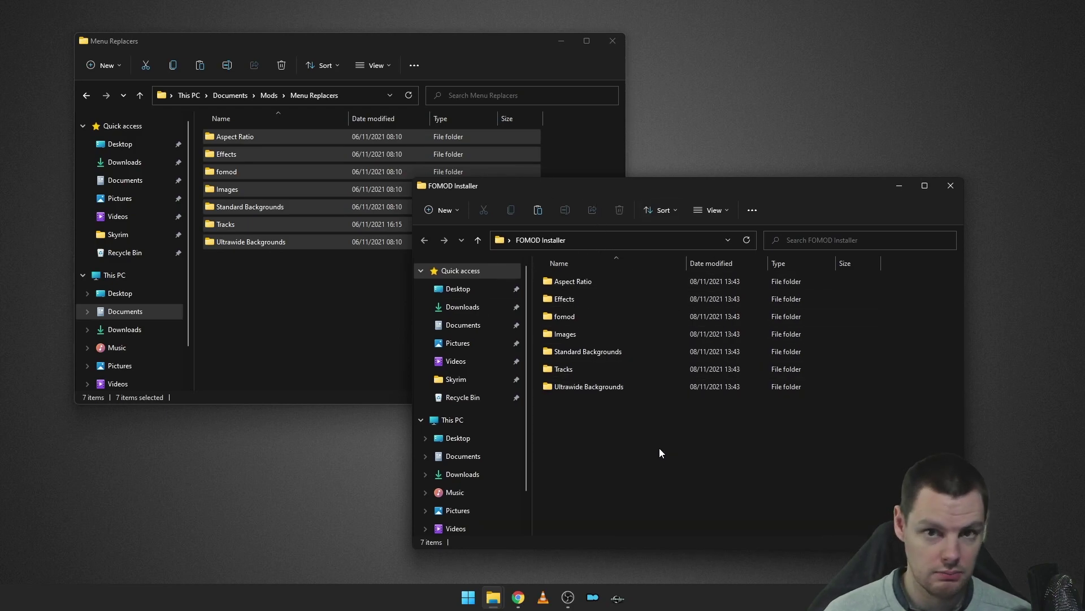
- Delete the fomod folder from the FOMOD Installer folder
left_click(614, 286)
left_click(593, 369)
left_click(590, 389)
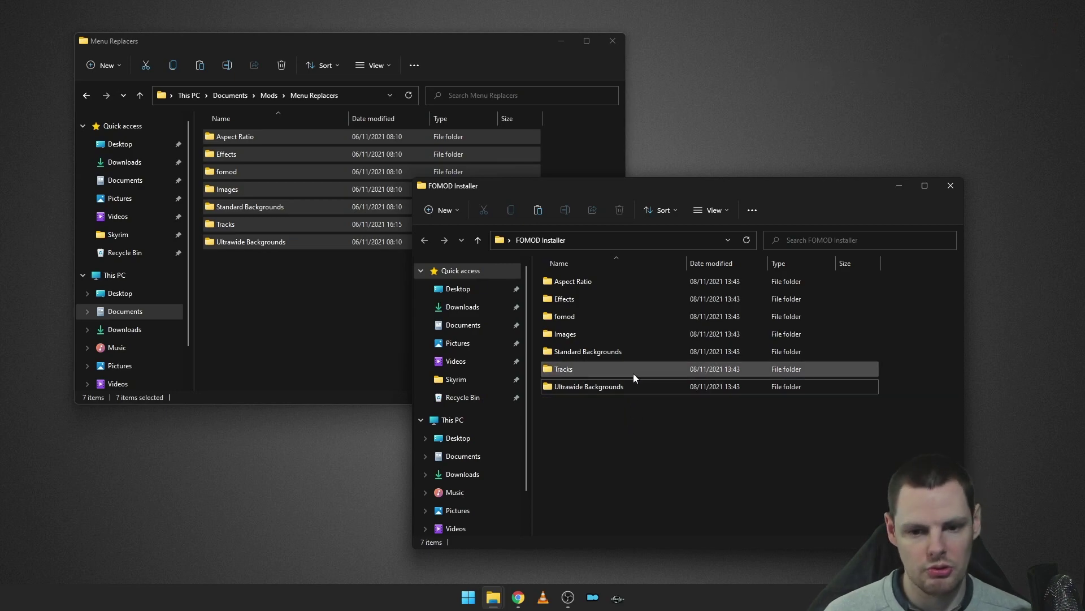
left_click(606, 320)
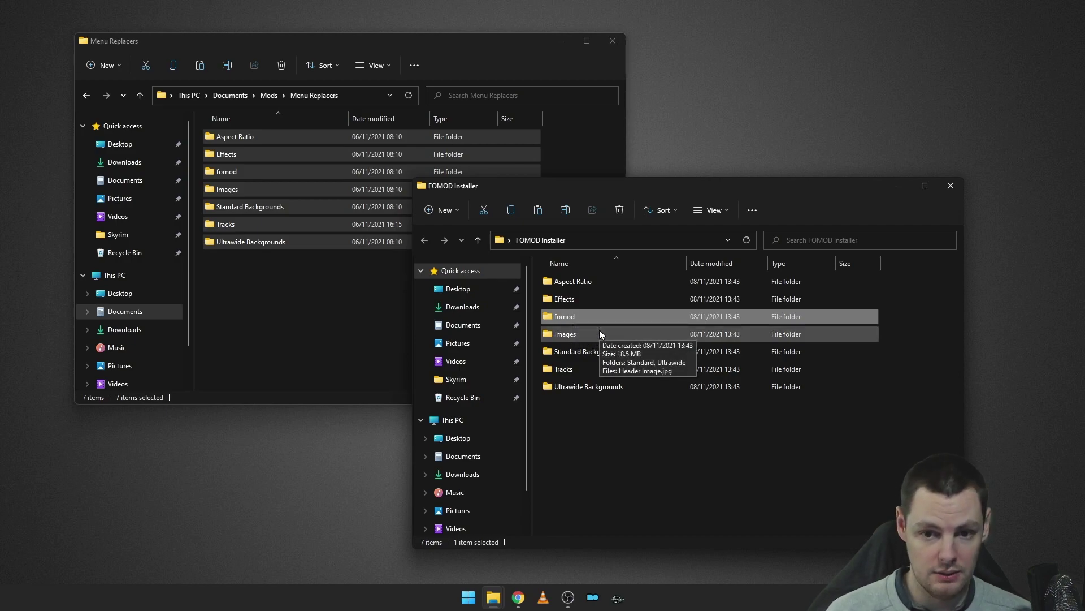
key("Delete")
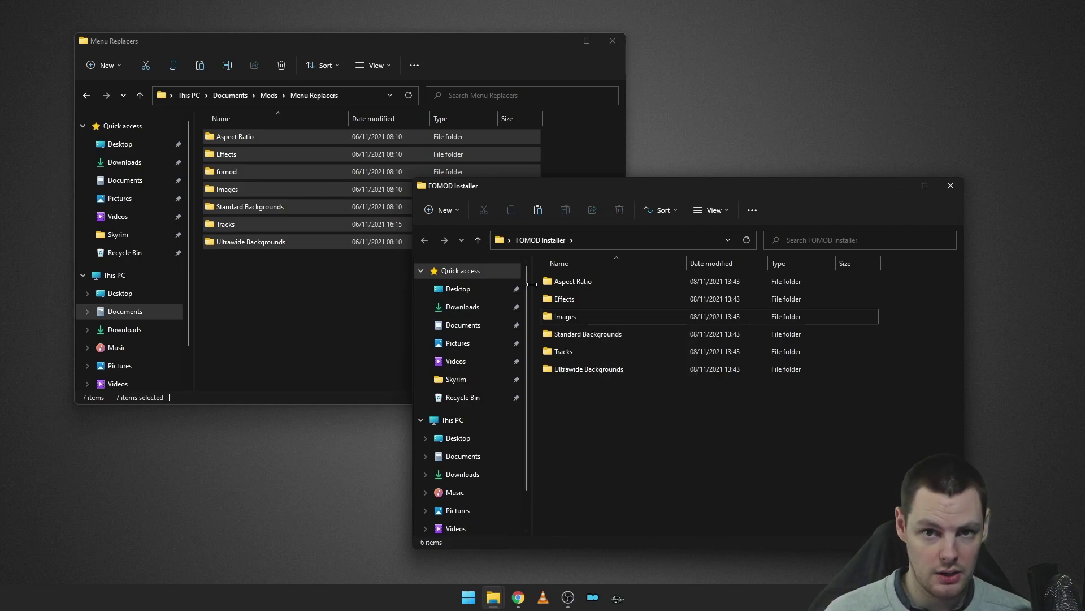
- Review the option folders in FOMOD Installer and check the contents of Standard and Ultrawide inside Aspect Ratio
left_click(582, 281)
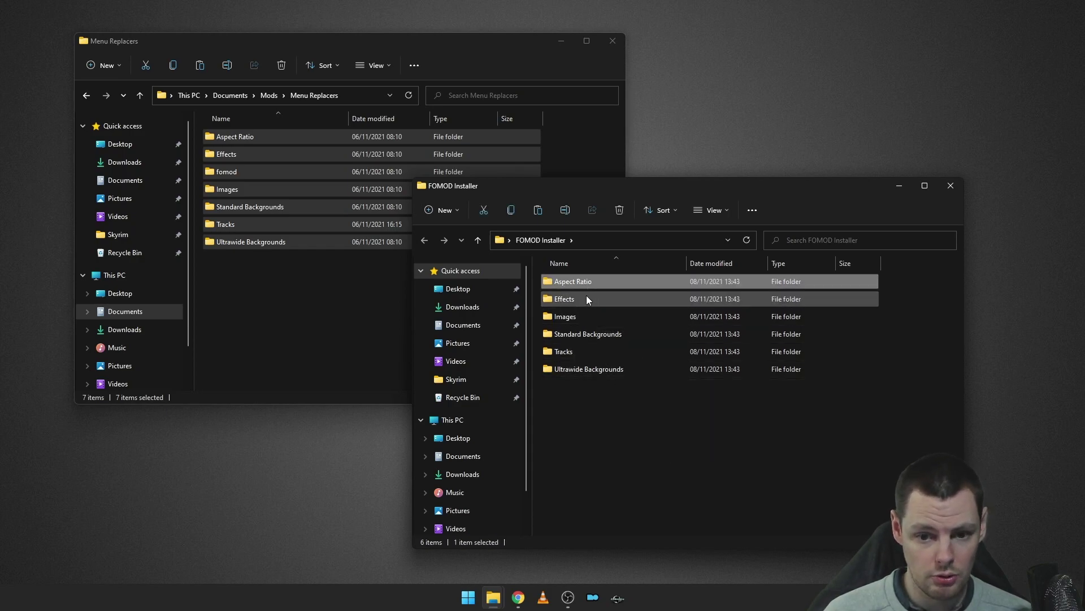
left_click(587, 406)
left_click(578, 369)
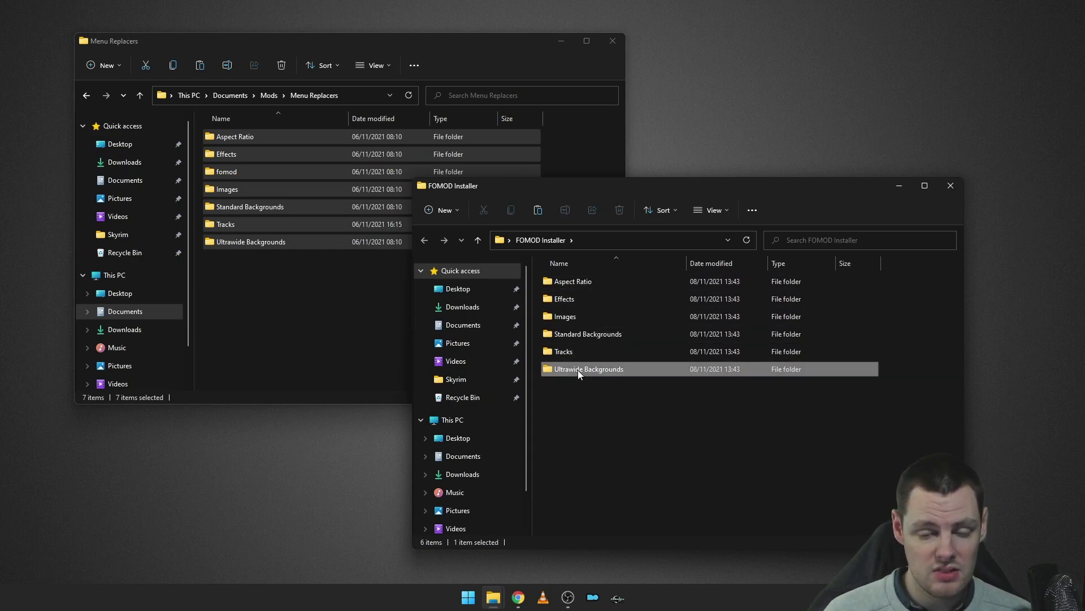
left_click(588, 281)
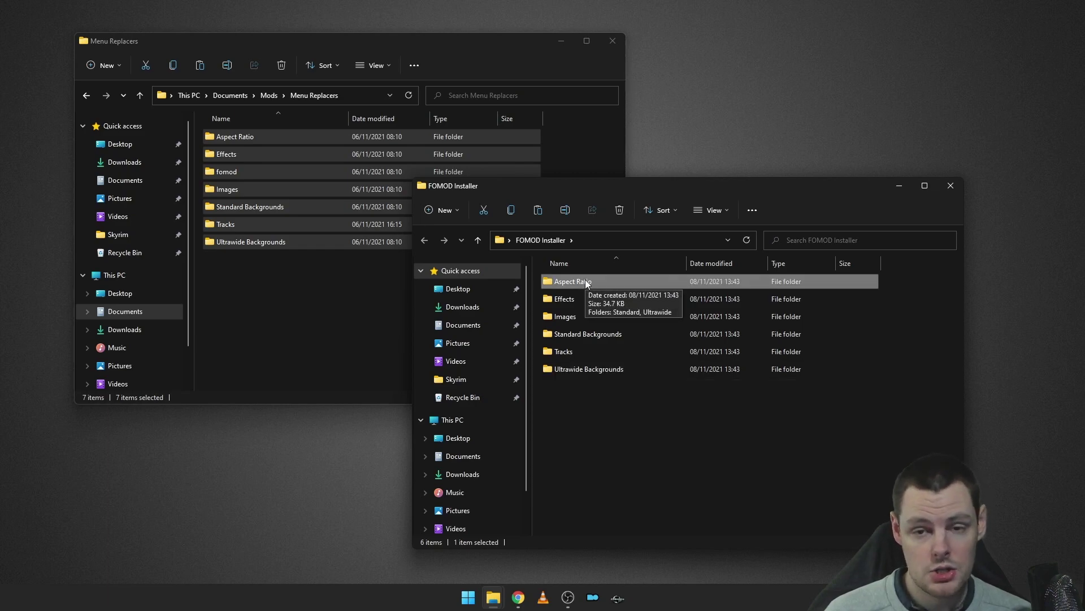
double_click(586, 282)
left_click(586, 299)
left_click(588, 281)
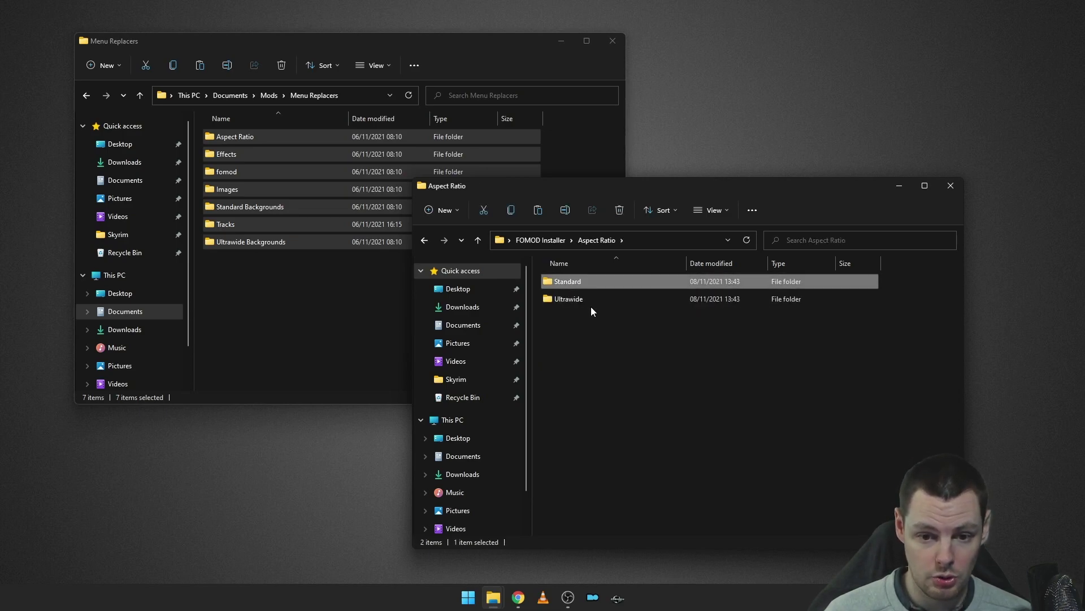
double_click(588, 281)
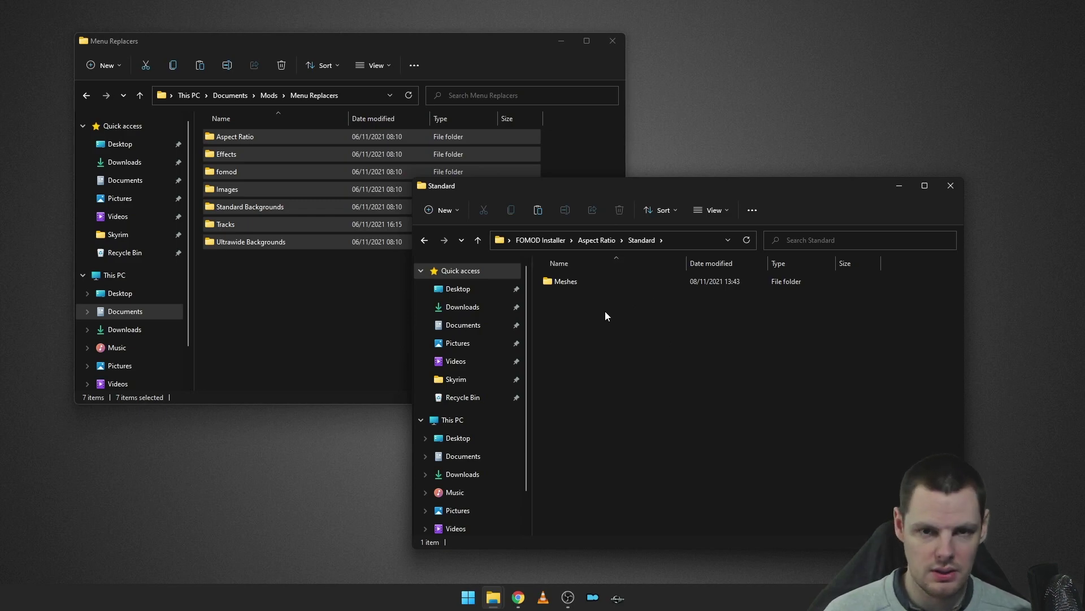
left_click(598, 282)
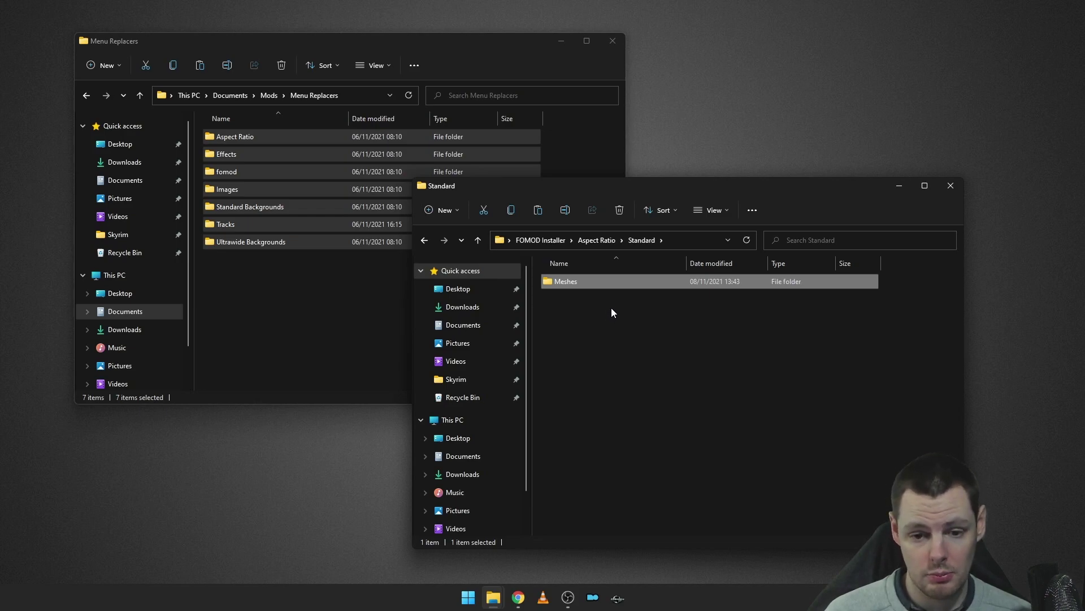
left_click(598, 240)
double_click(582, 297)
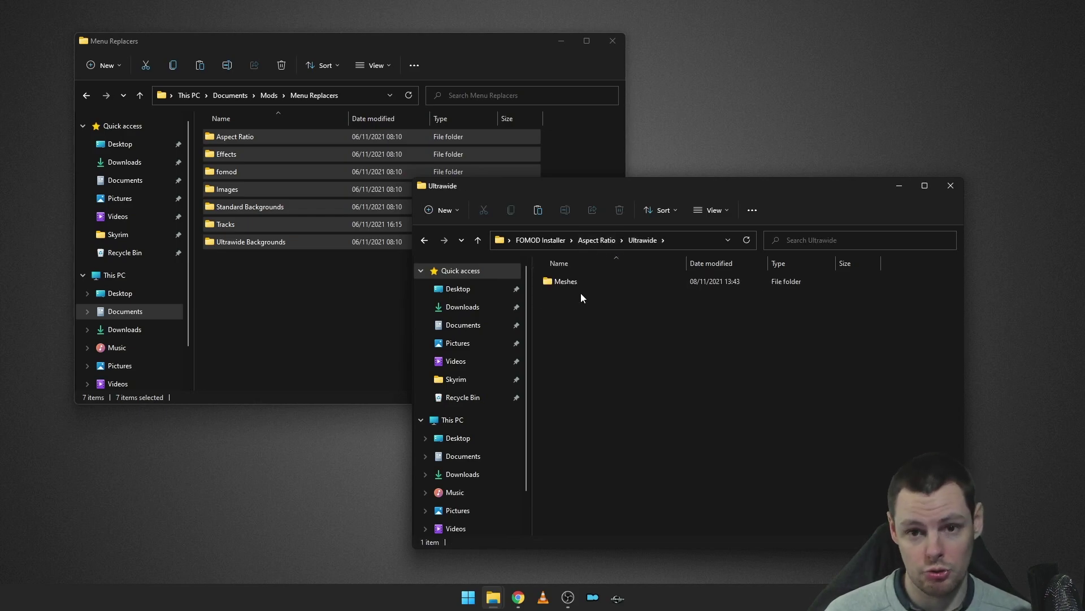
left_click(597, 240)
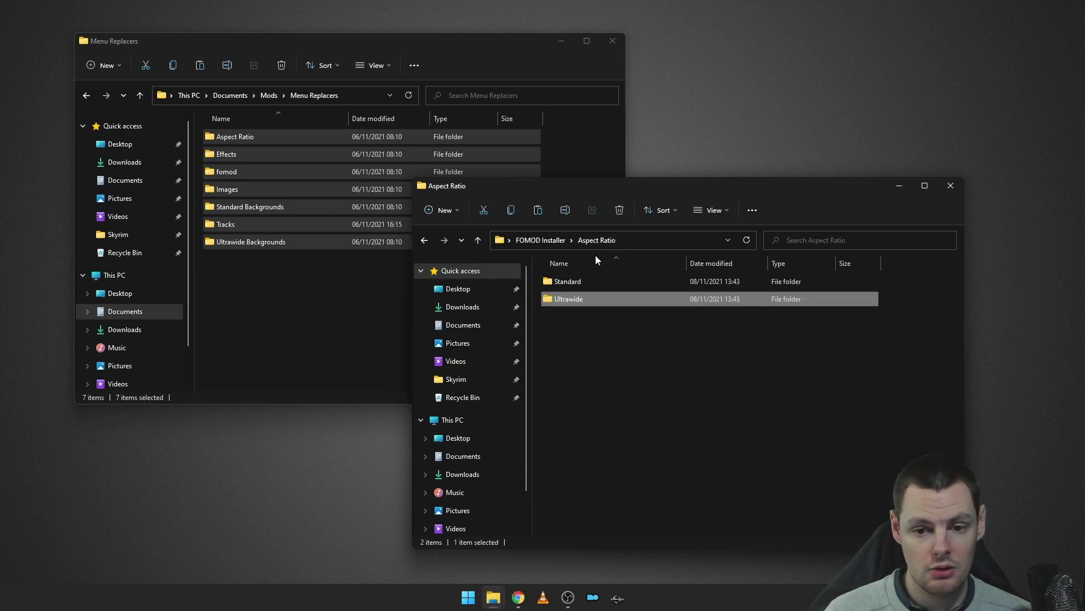
- Follow the Standard aspect ratio folder through Meshes, Interface and Logo to logo.nif, and return to Standard
double_click(585, 284)
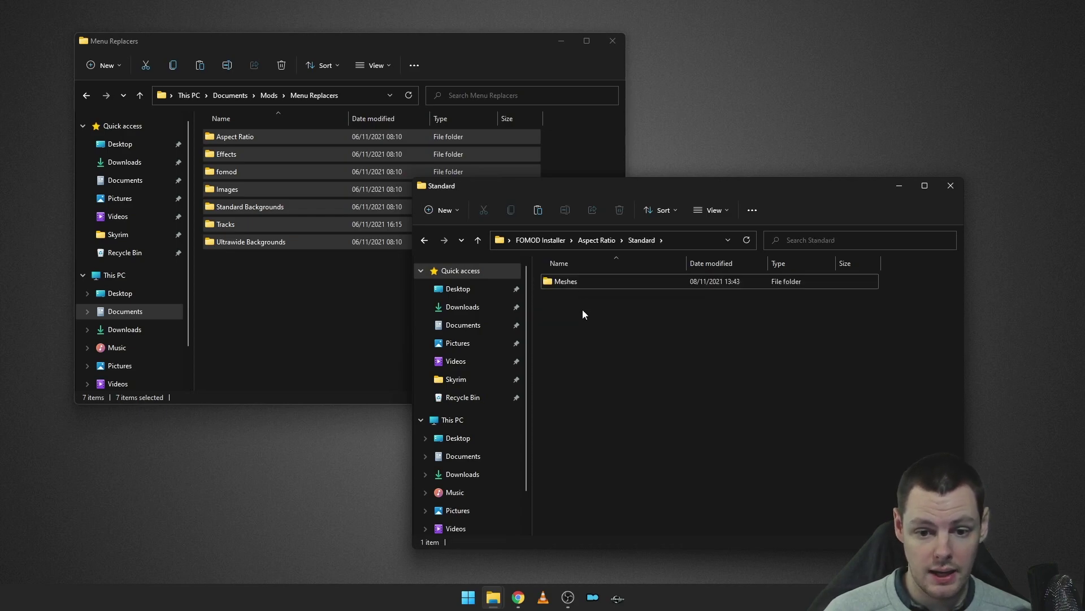
double_click(572, 281)
double_click(572, 279)
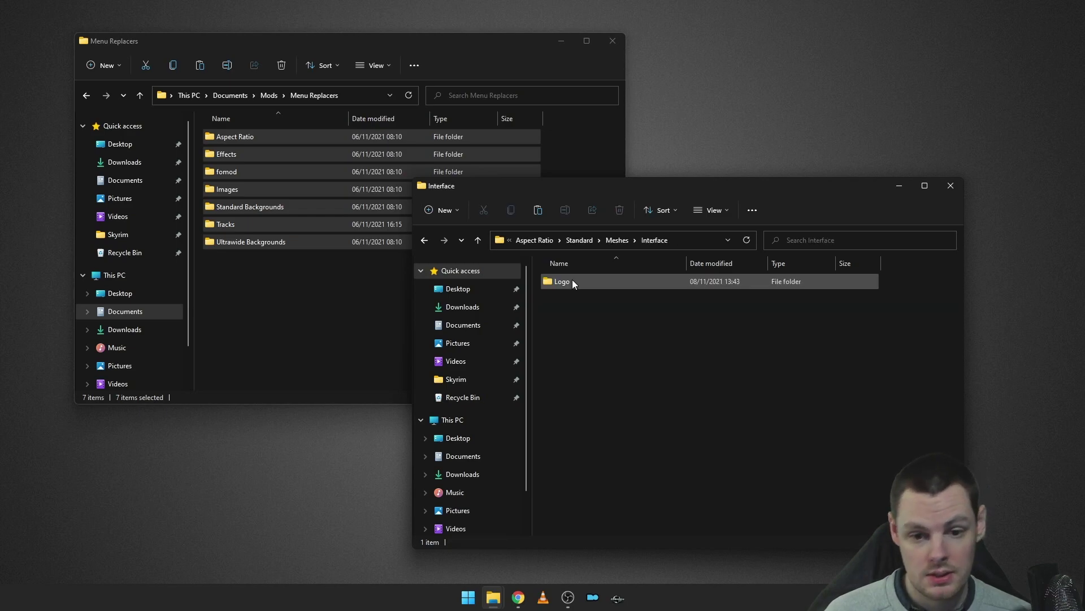
double_click(572, 280)
left_click(580, 283)
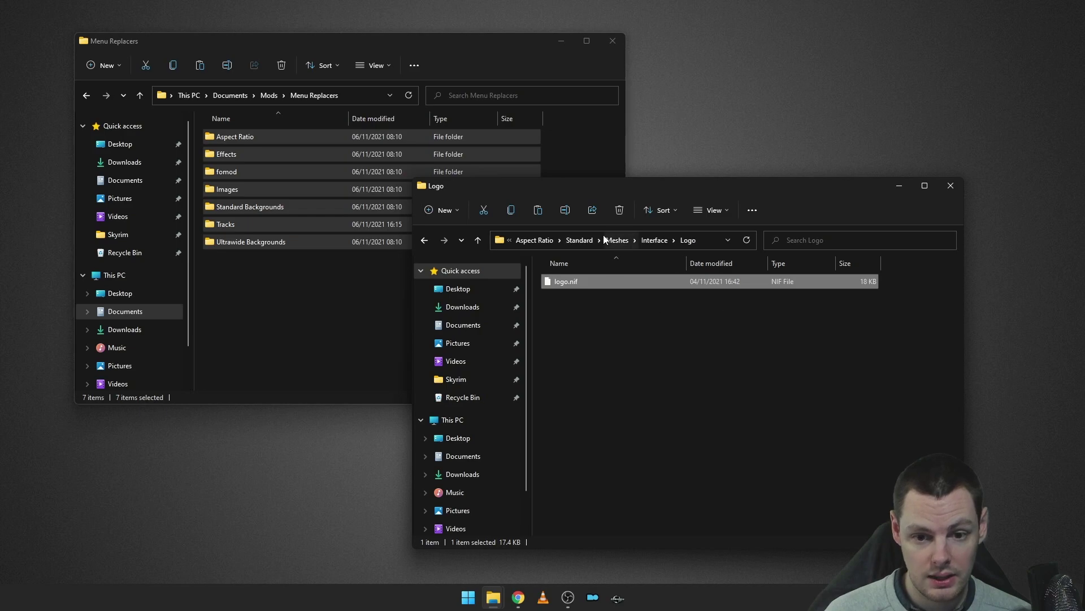
left_click(579, 240)
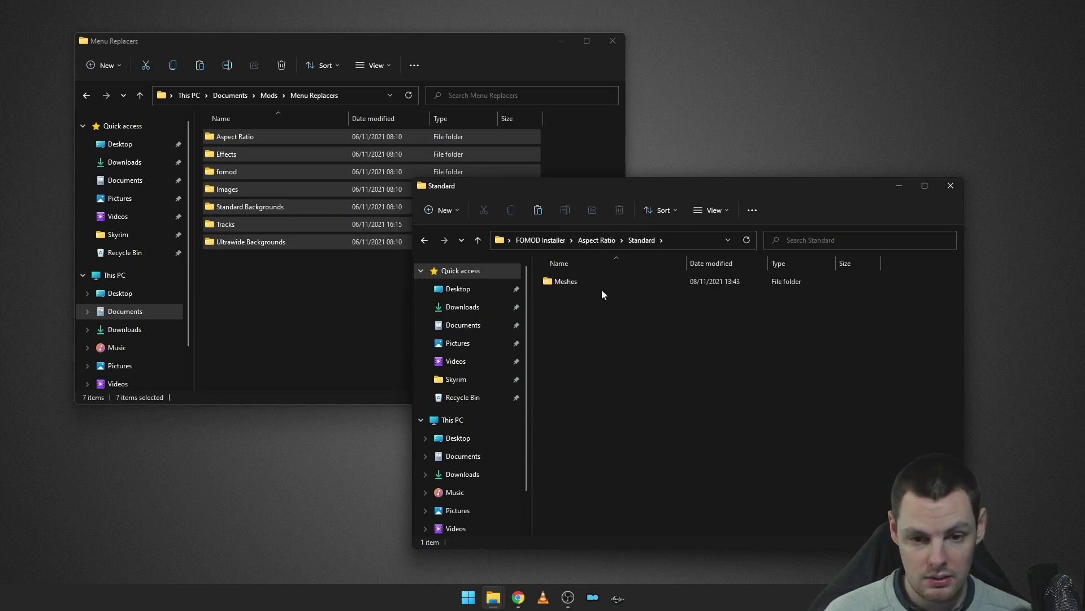
- Follow the Ultrawide aspect ratio folder down to its Logo folder, and return to the FOMOD Installer folder
left_click(595, 246)
double_click(572, 300)
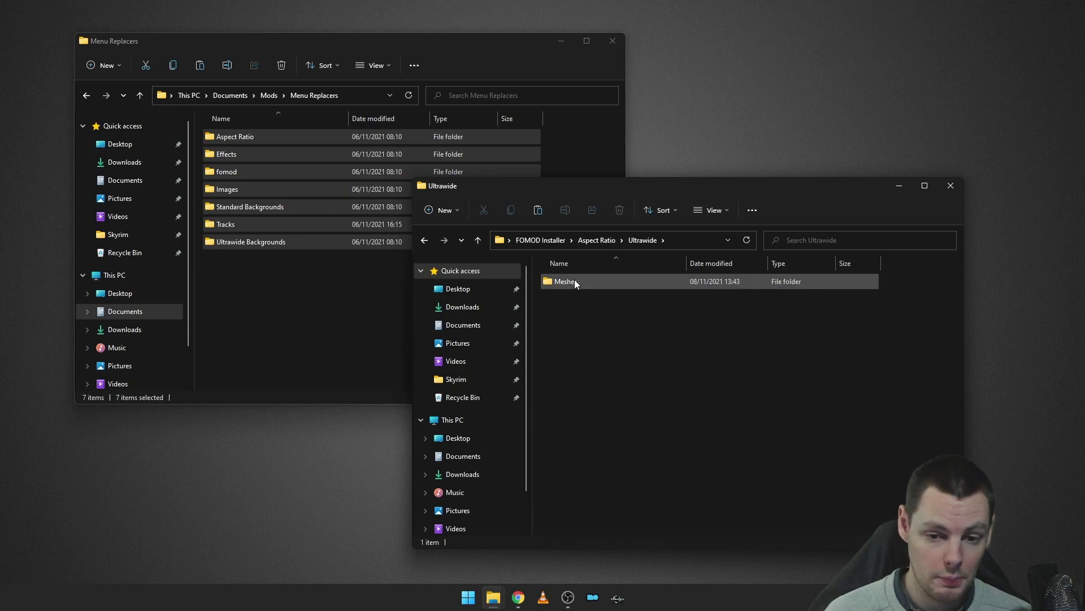
double_click(574, 279)
double_click(574, 279)
double_click(574, 279)
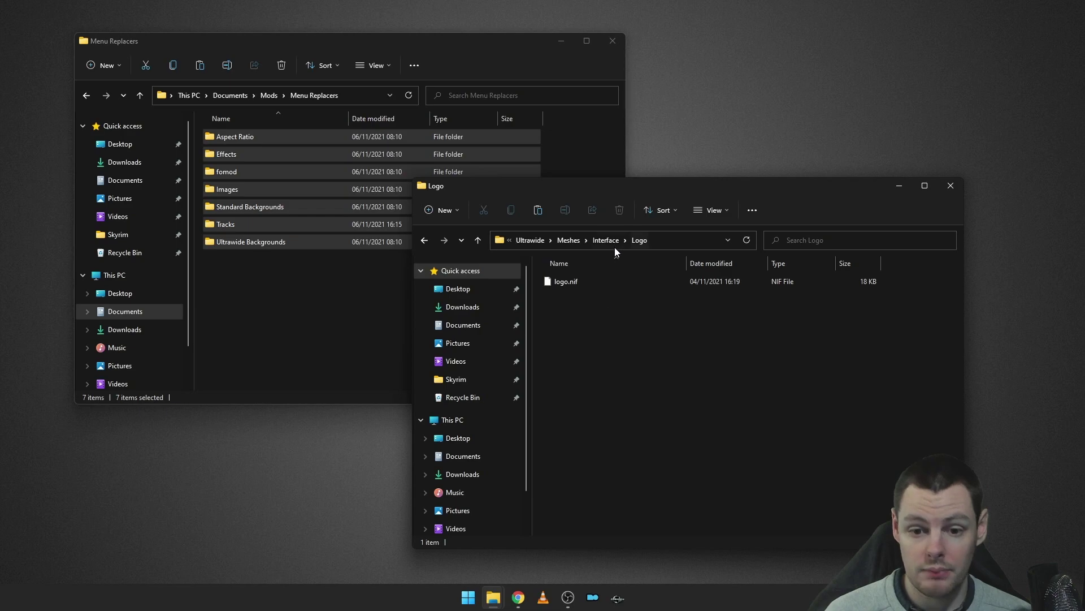
left_click(541, 240)
left_click(599, 239)
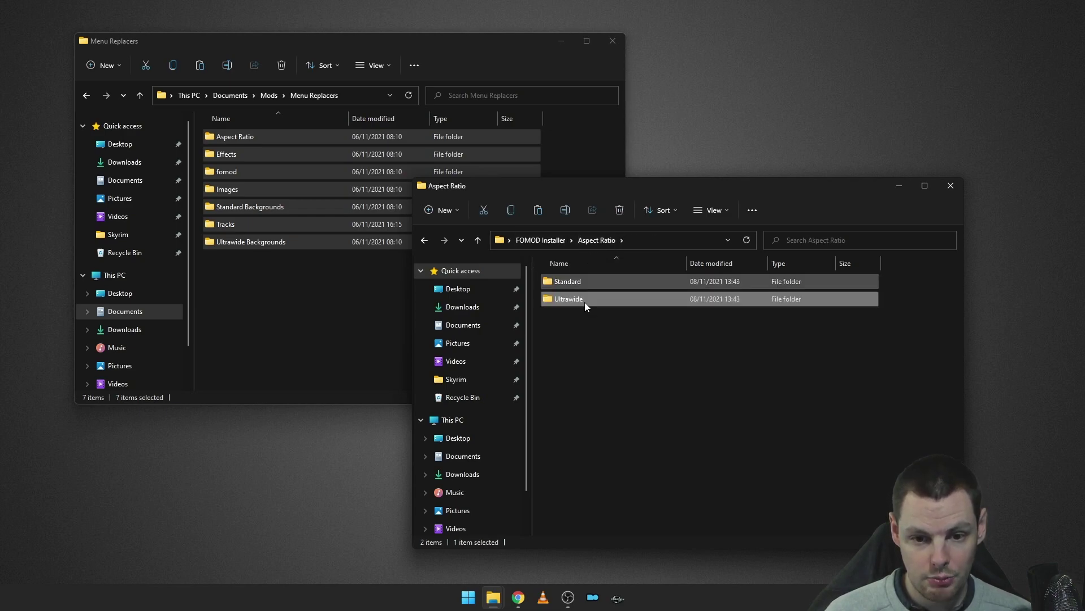
left_click(564, 242)
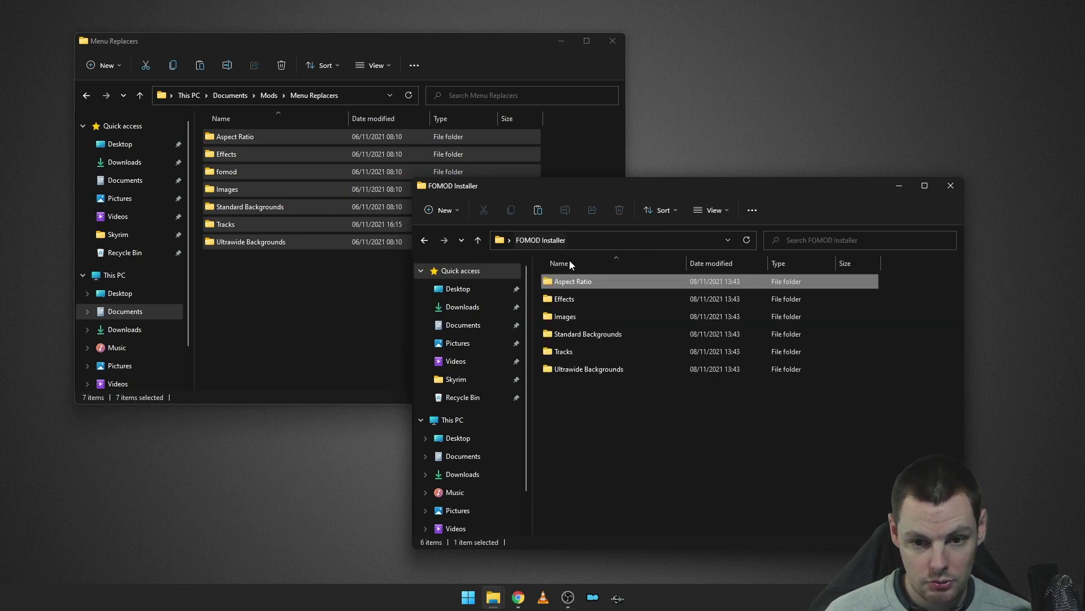
- Inspect Hearthfire inside Standard Backgrounds through Textures, Interface and Objects to mainmenuwallpaper.dds, and return to Hearthfire
left_click(574, 296)
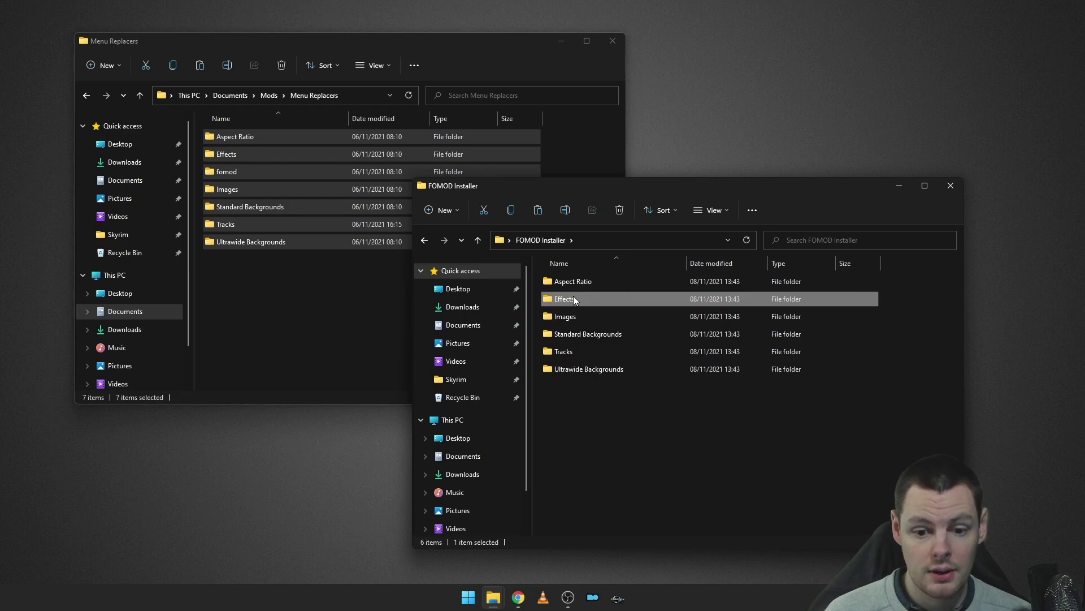
left_click(585, 335)
left_click(585, 369)
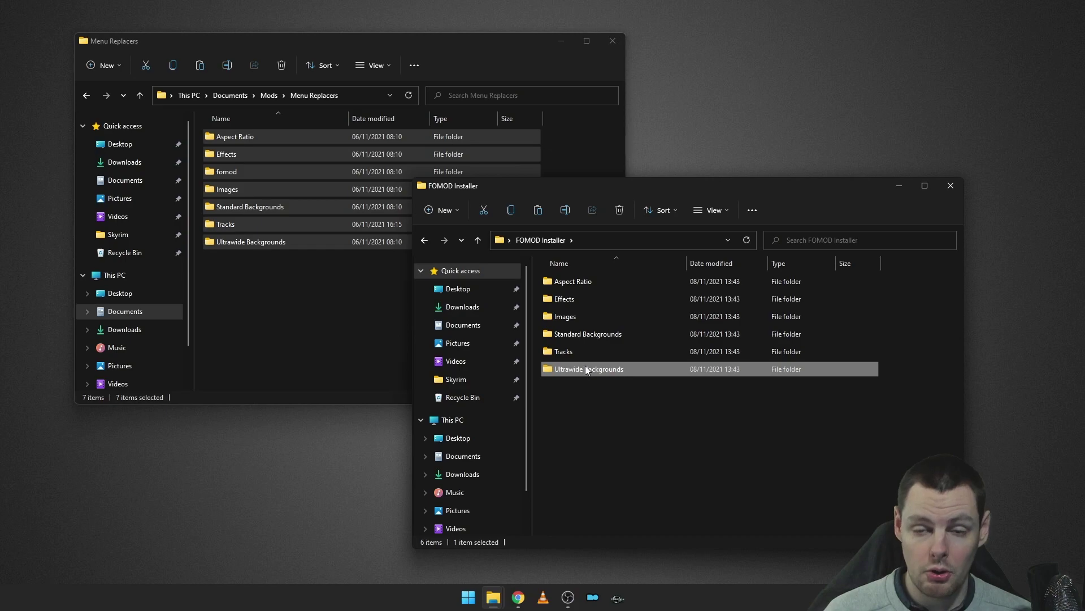
double_click(585, 334)
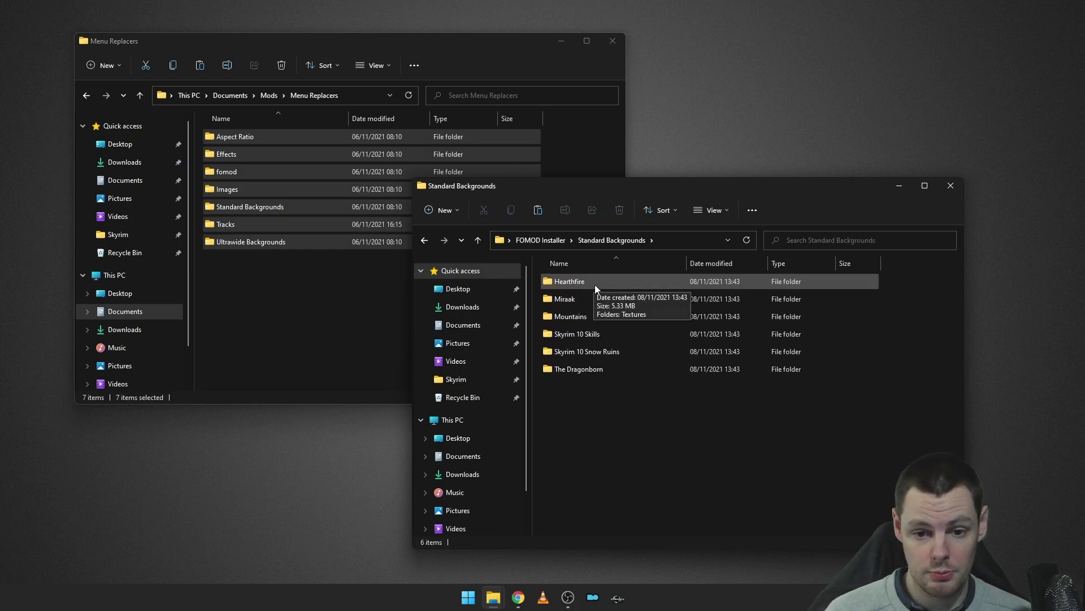
double_click(595, 283)
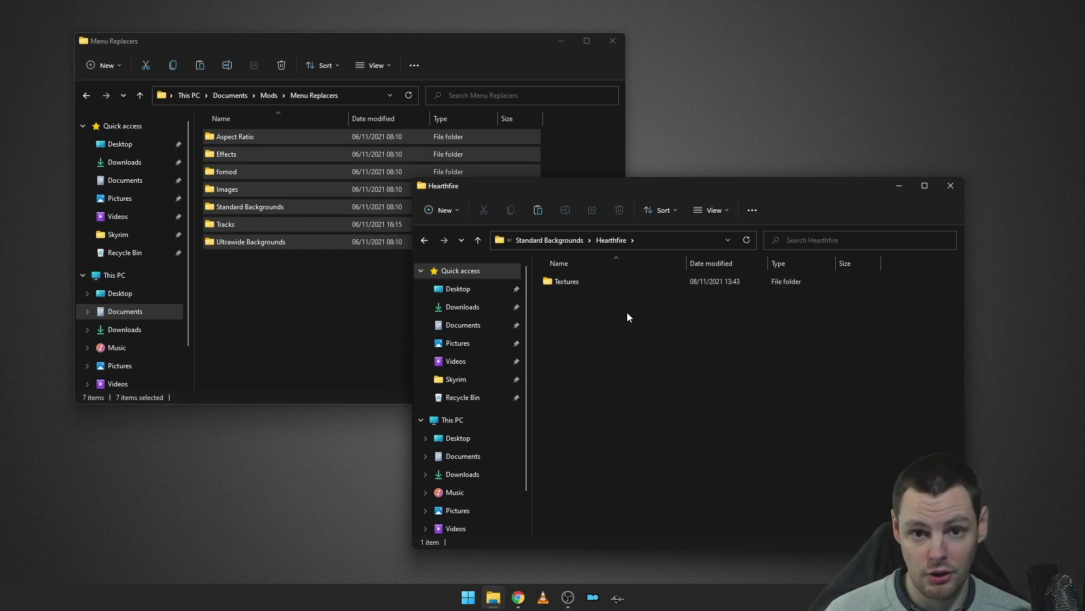
double_click(612, 285)
double_click(612, 284)
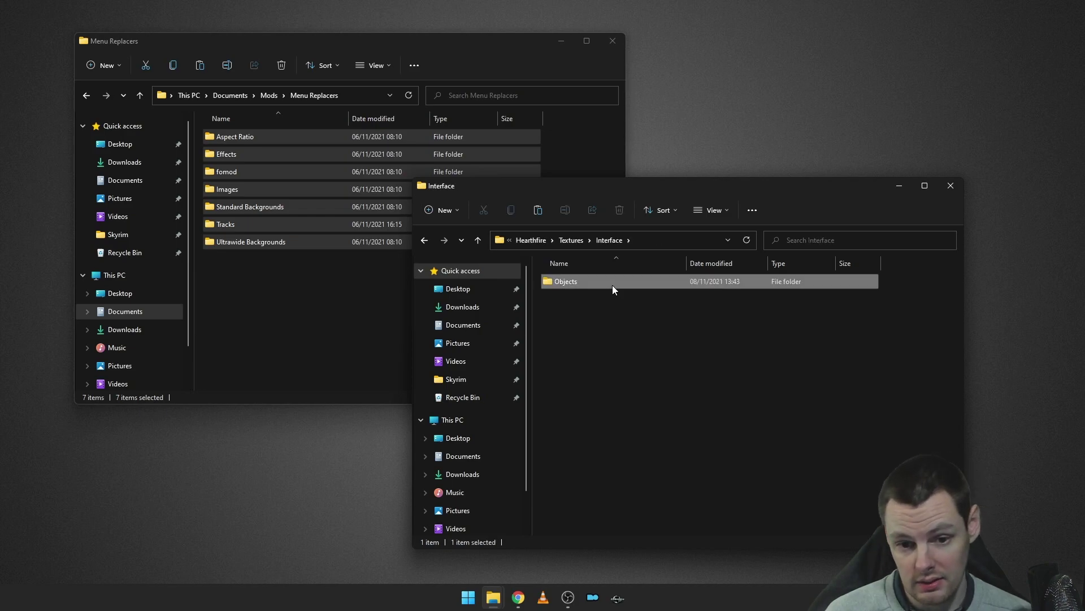
double_click(612, 285)
left_click(586, 299)
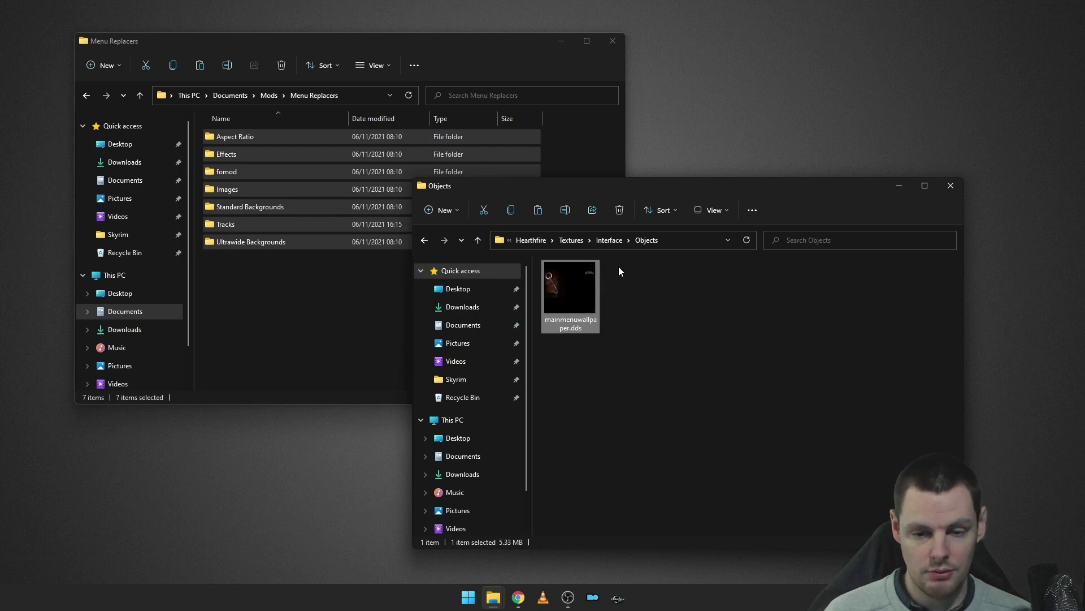
left_click(531, 240)
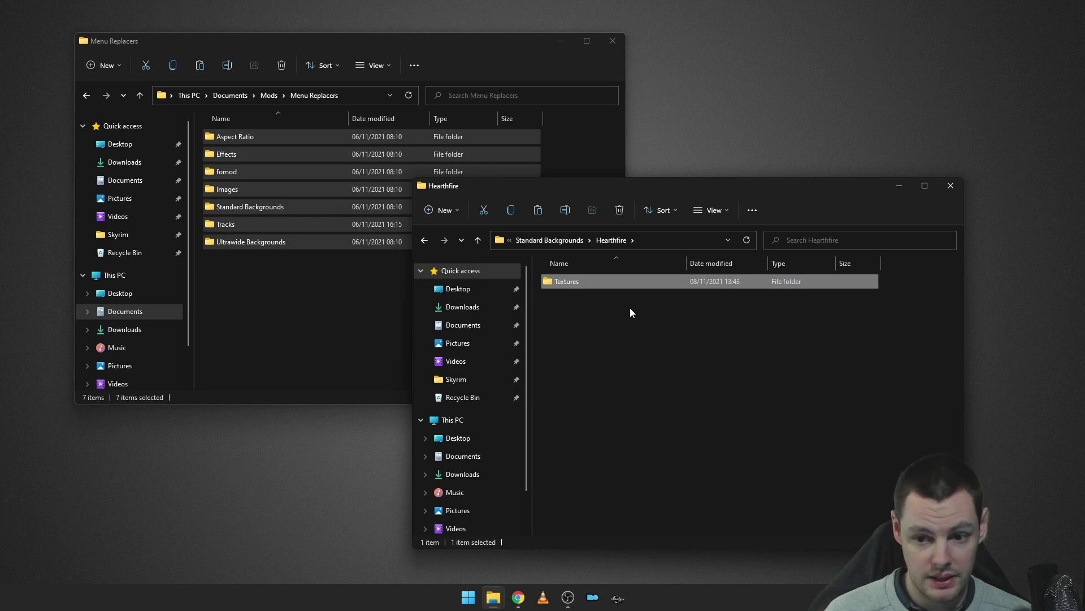
- Inspect Miraak inside Standard Backgrounds through Textures, Interface and Objects to mainmenuwallpaper.dds, and return to FOMOD Installer
left_click(580, 242)
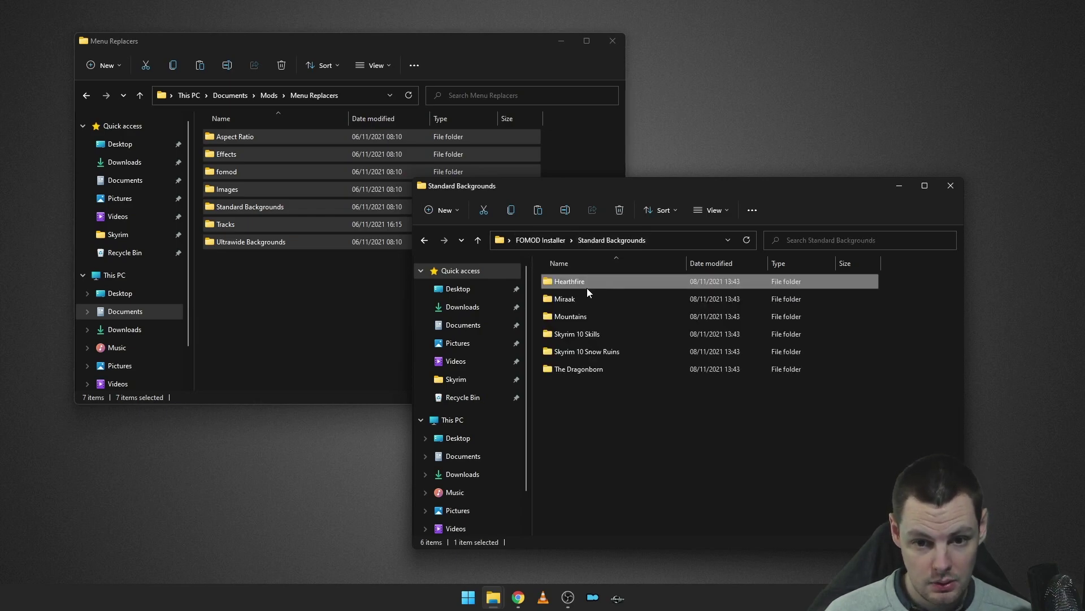
double_click(587, 299)
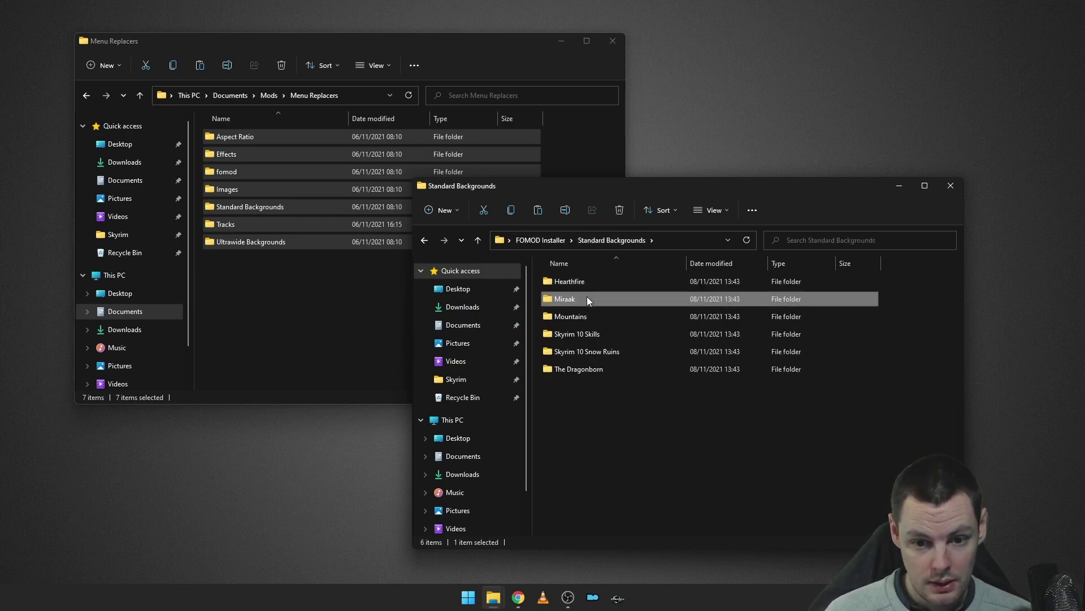
double_click(585, 281)
double_click(584, 280)
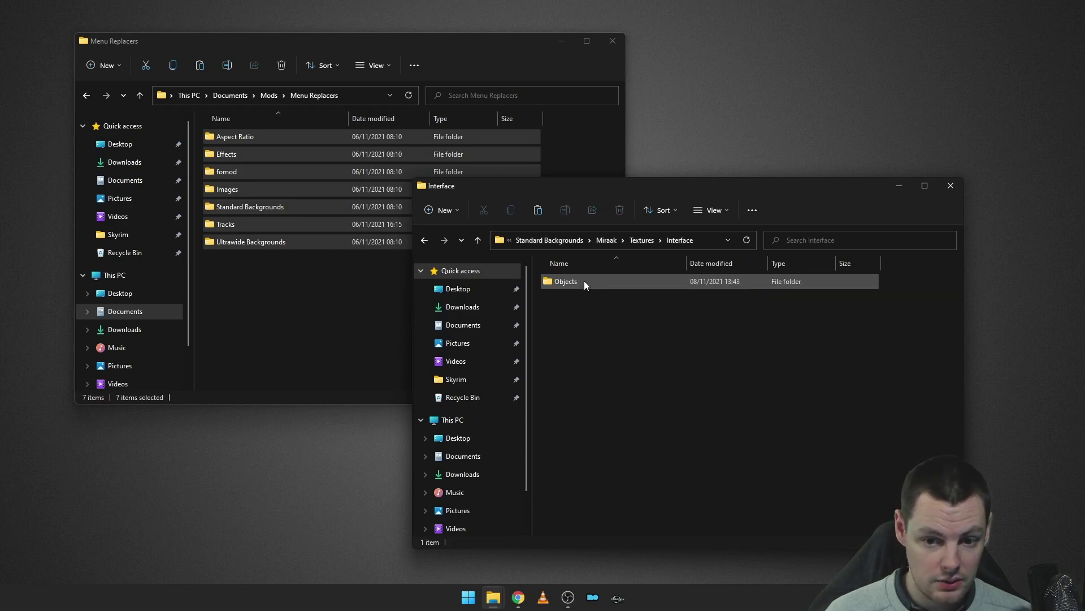
double_click(585, 281)
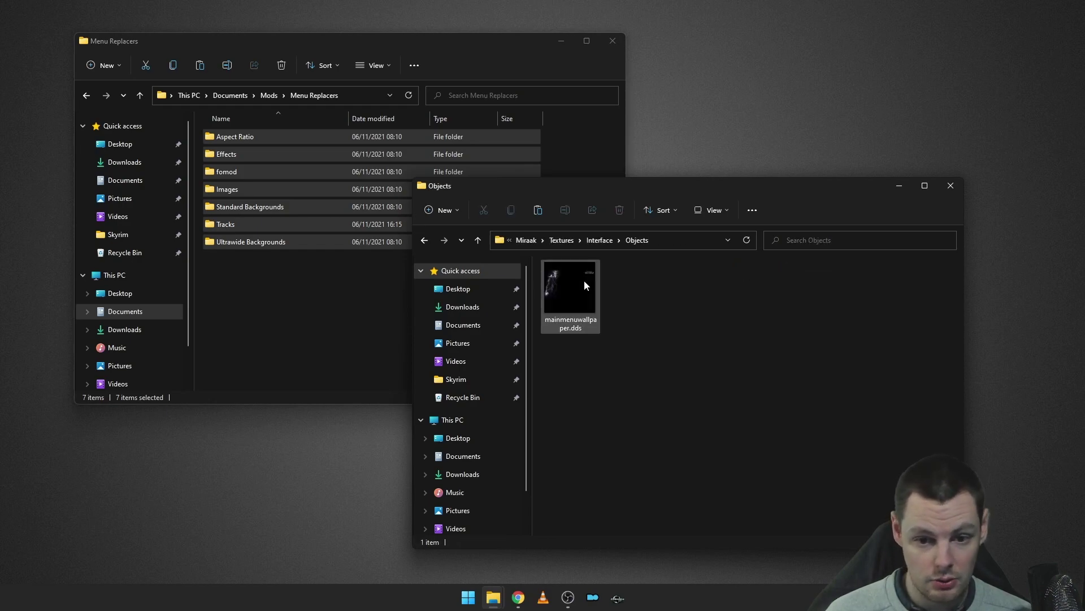
left_click(525, 241)
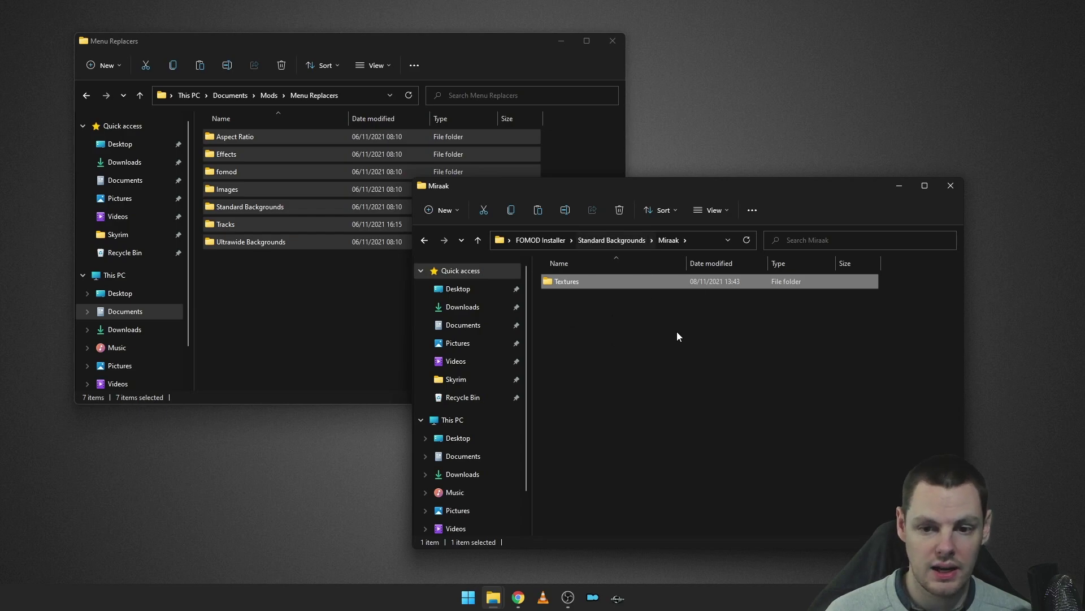
left_click(610, 240)
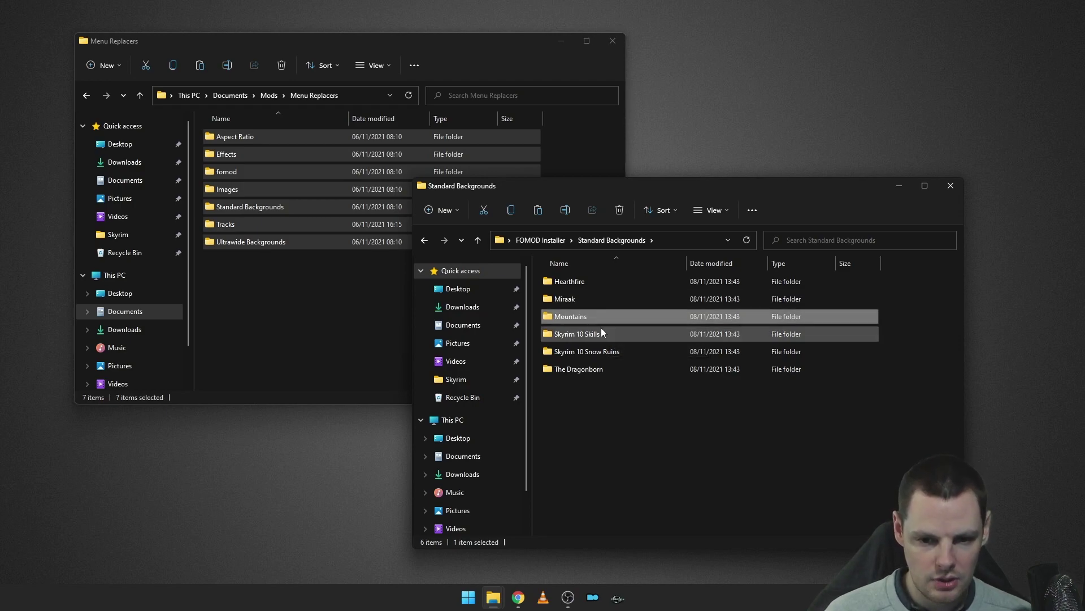
left_click(603, 369)
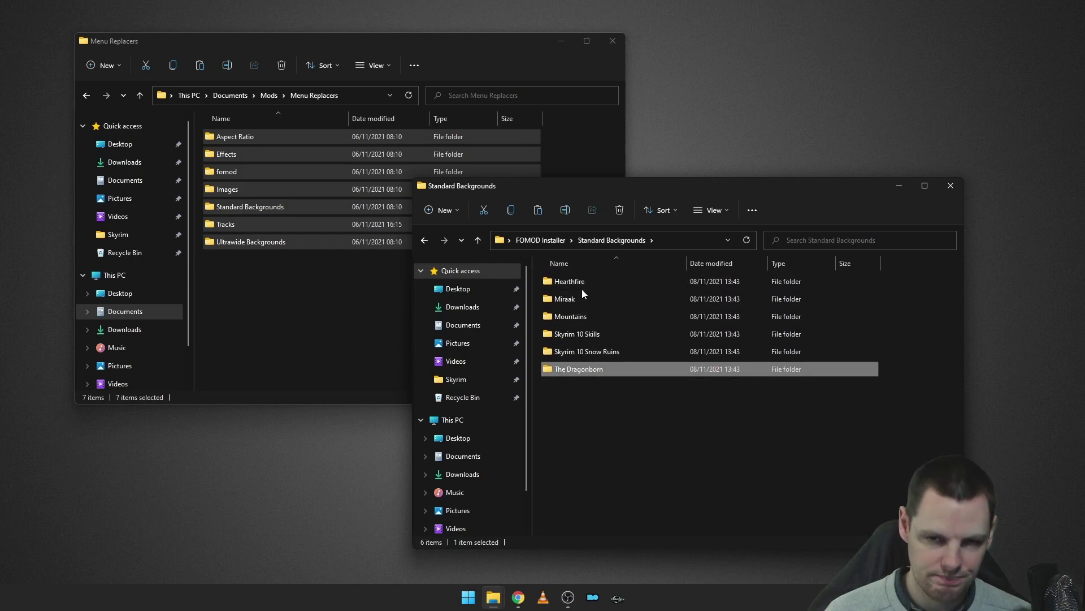
left_click(544, 241)
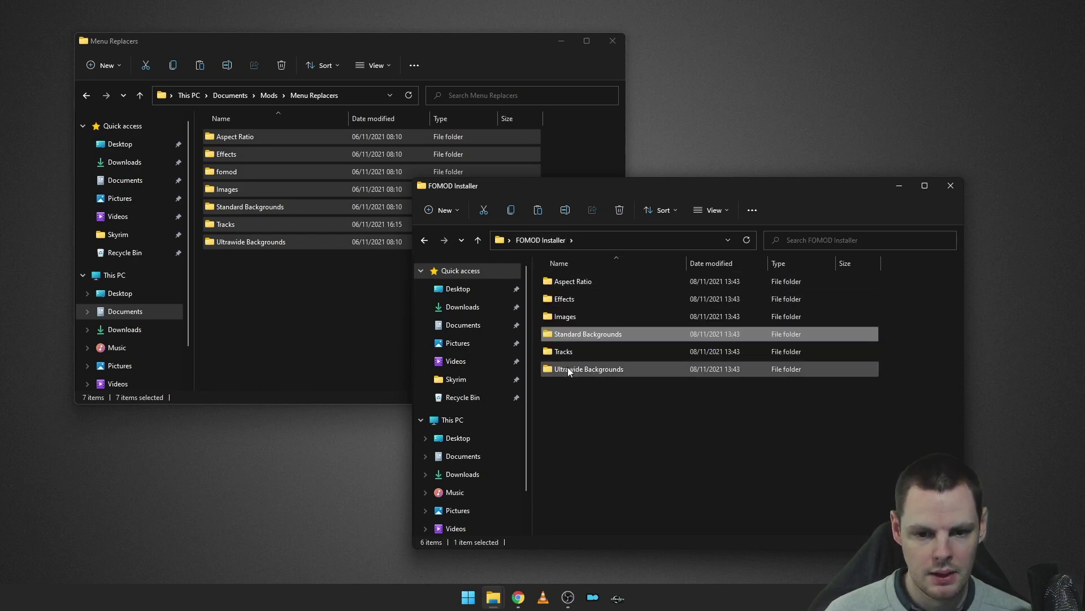
- Check two of the background option folders inside Ultrawide Backgrounds and return to the FOMOD Installer folder
double_click(568, 368)
double_click(574, 279)
left_click(425, 239)
double_click(604, 345)
left_click(425, 240)
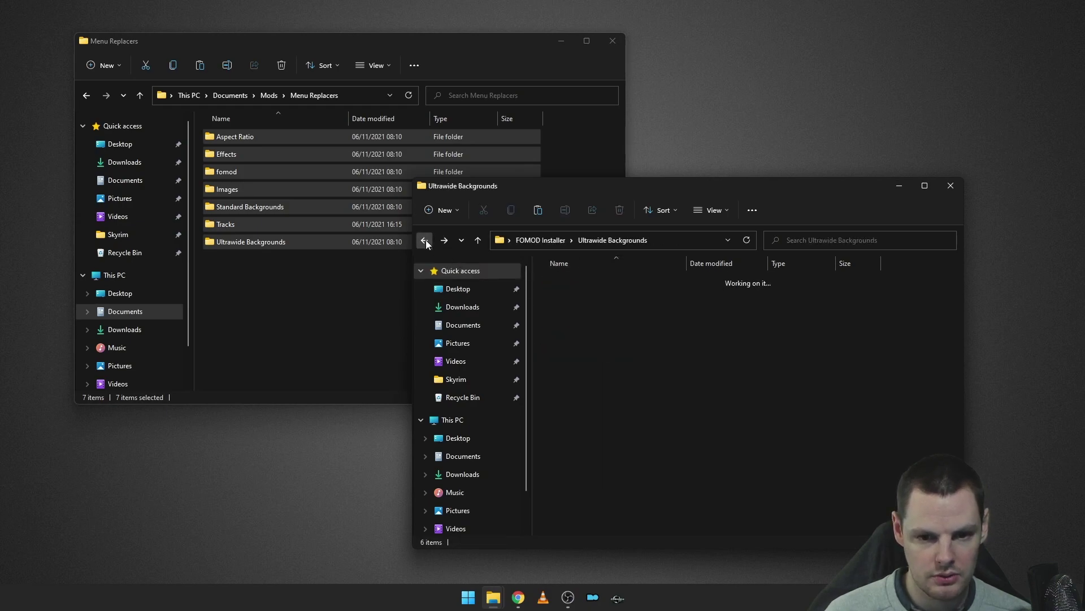
left_click(426, 239)
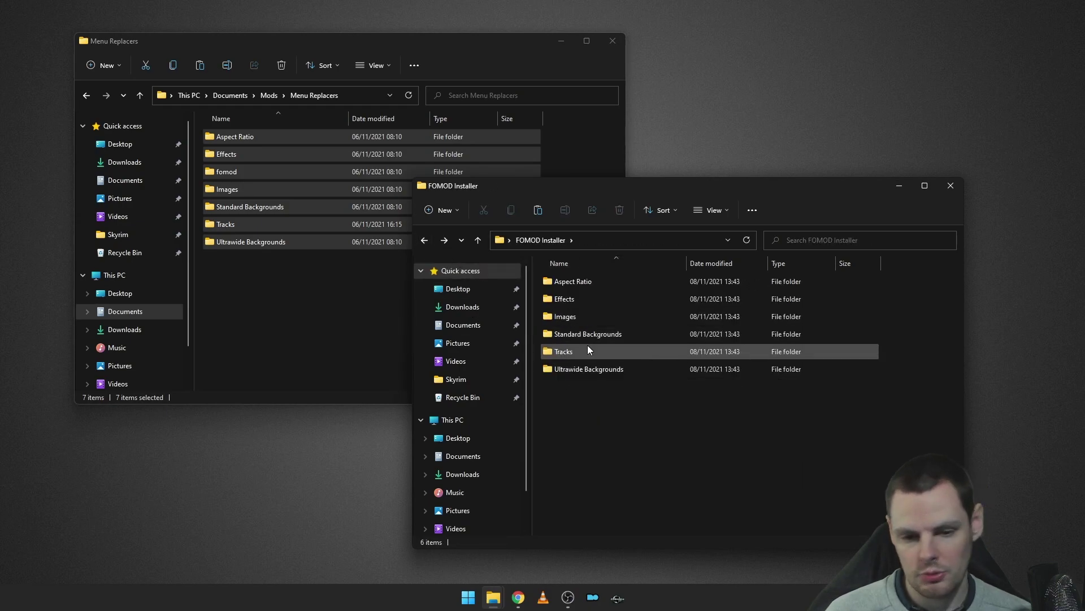
- Review the option folders in Effects, follow None down through its nested folders, and return to FOMOD Installer
double_click(595, 305)
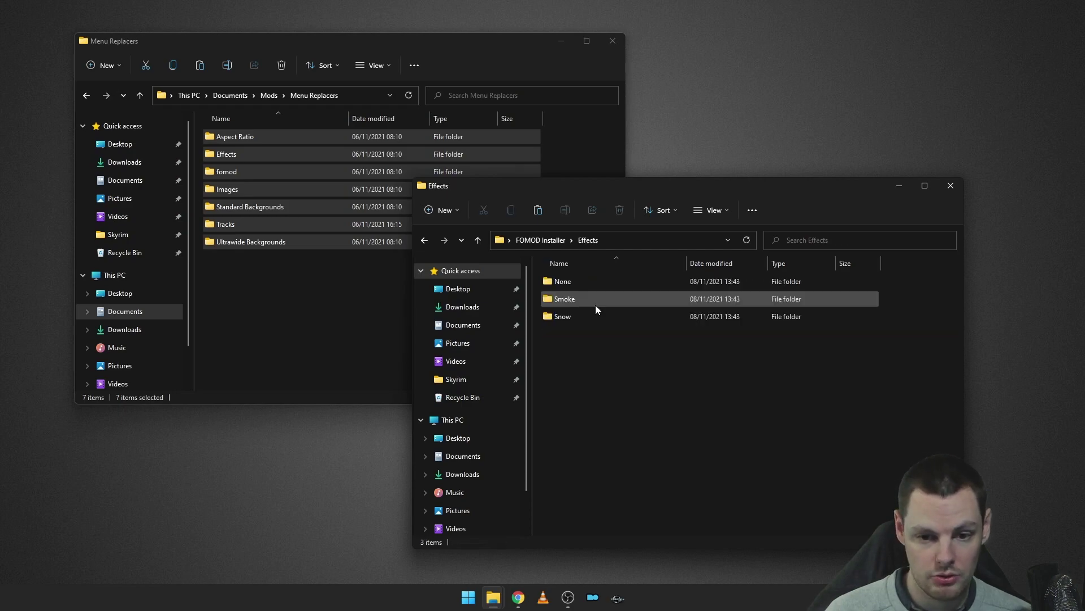
left_click(591, 297)
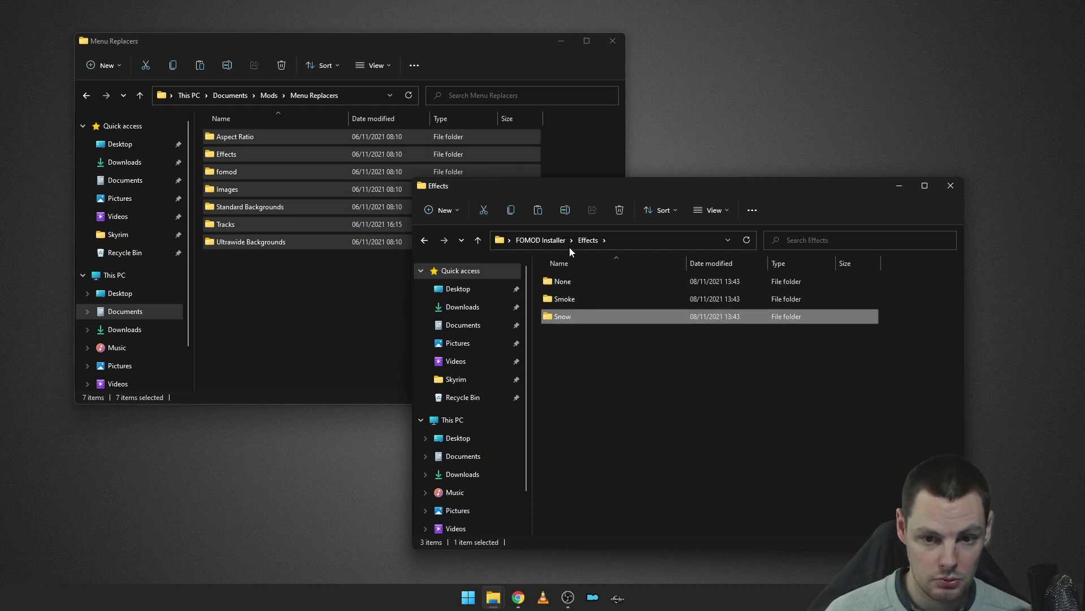
double_click(573, 282)
double_click(573, 282)
double_click(573, 283)
left_click(425, 240)
left_click(425, 240)
left_click(425, 240)
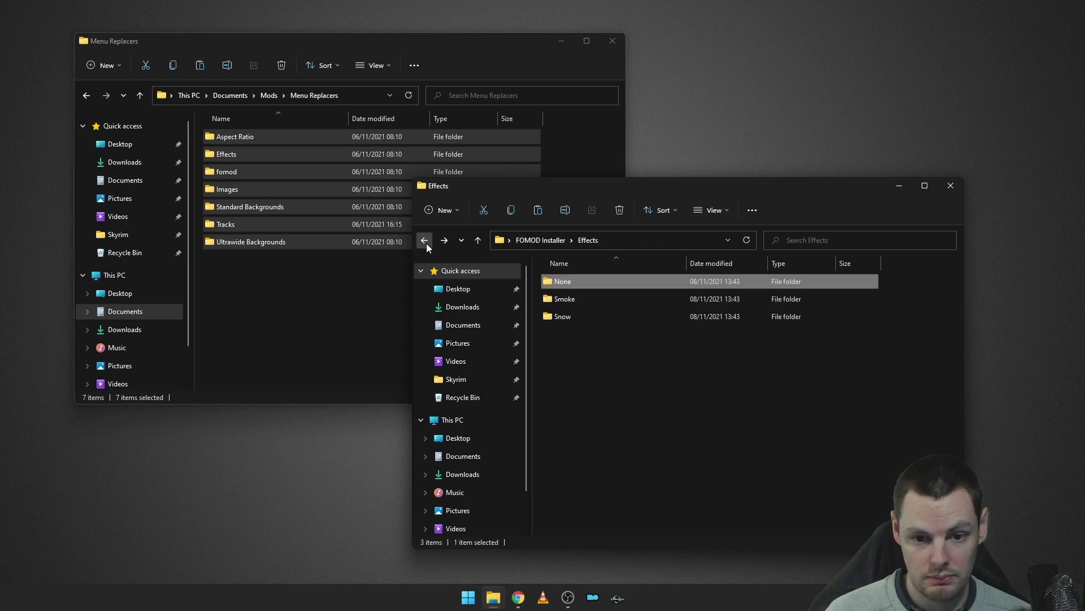
left_click(543, 240)
- Examine the preview images in the Standard and Ultrawide folders inside Images, and return to Images
left_click(592, 335)
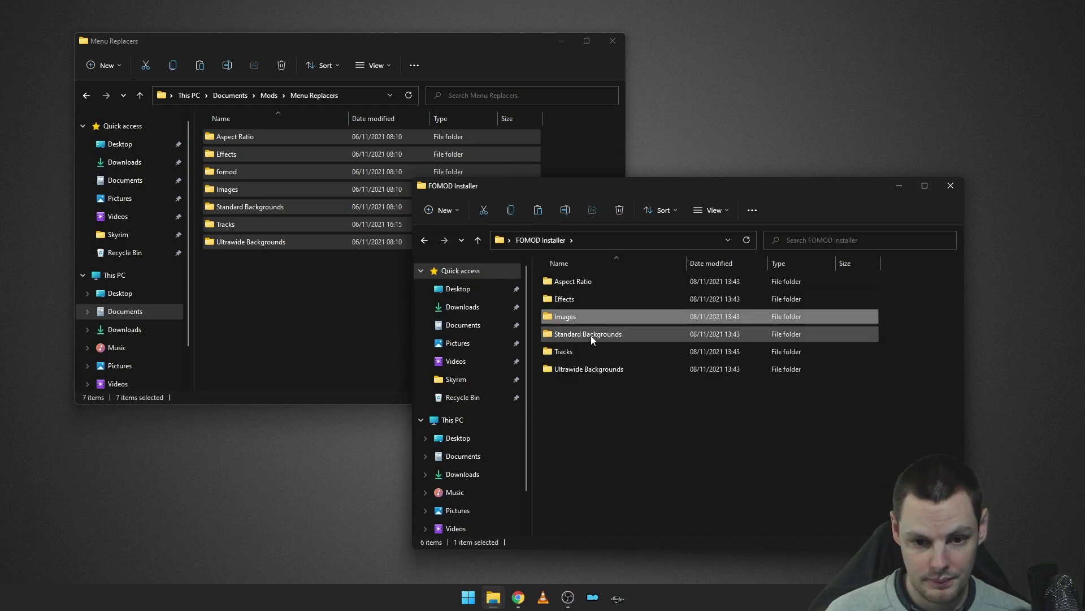
left_click(594, 357)
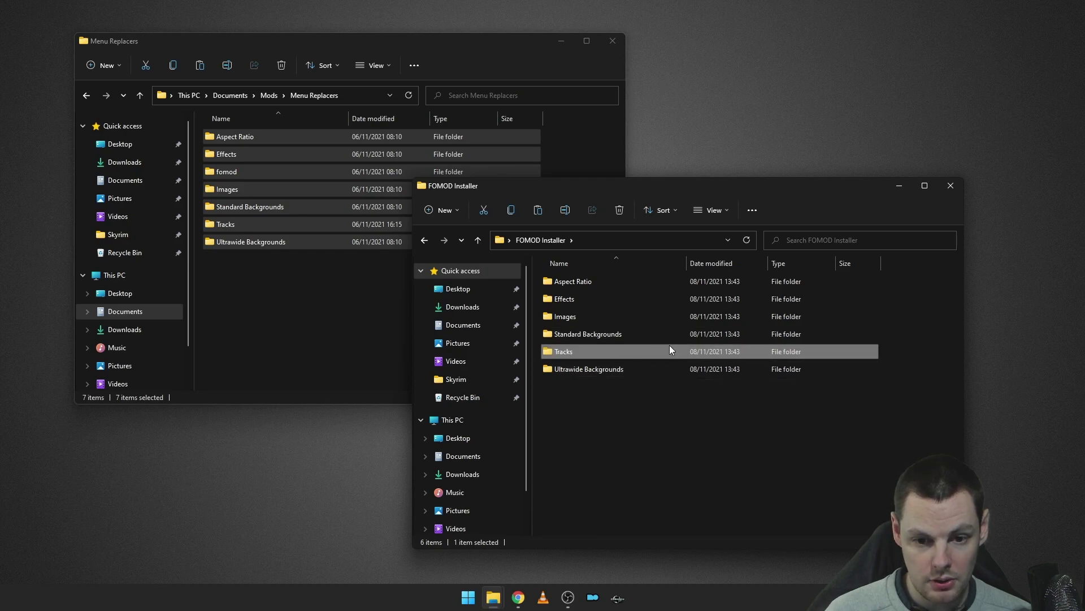
double_click(610, 320)
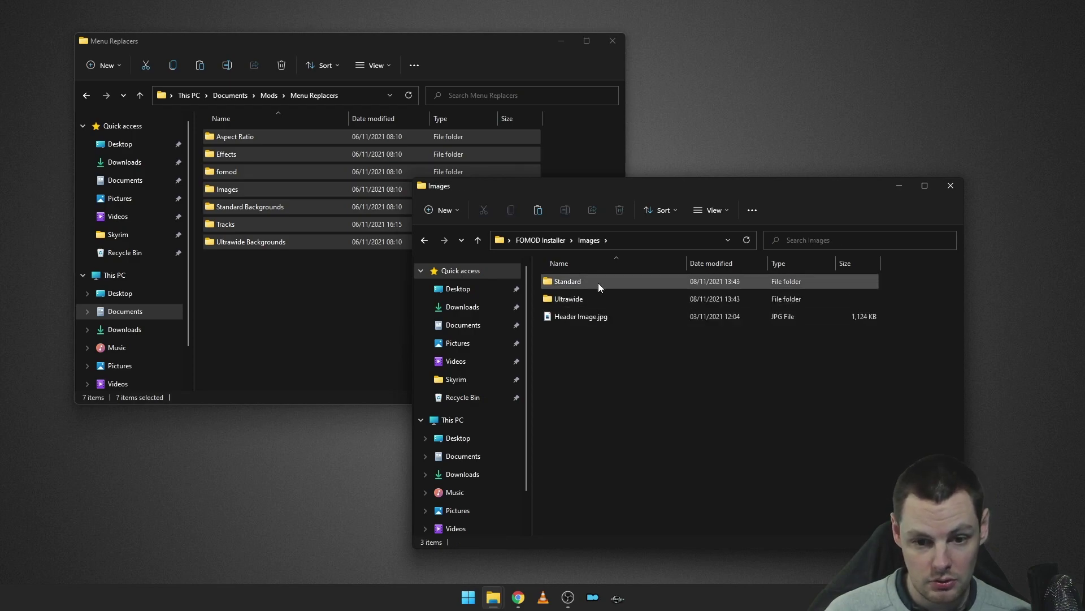
double_click(596, 284)
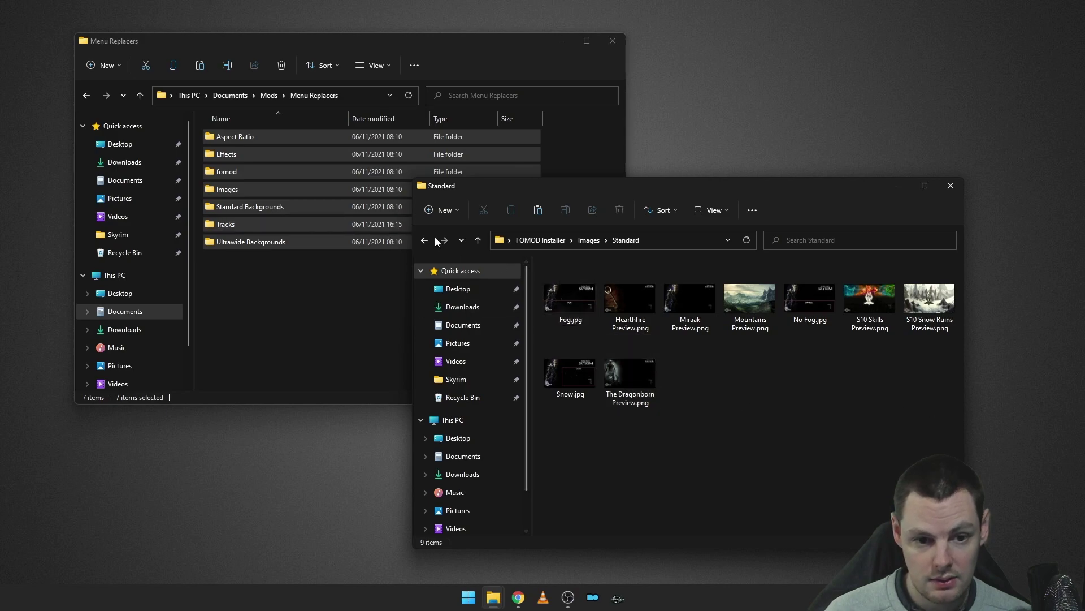
key("alt+Left")
double_click(581, 297)
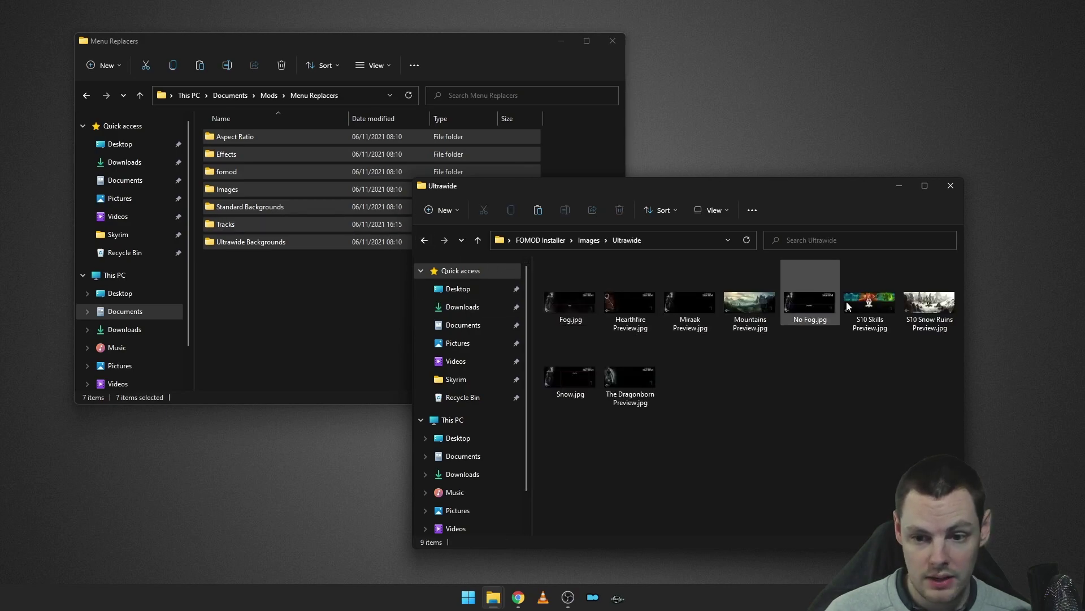
left_click(424, 241)
- View Header Image.jpg at full size, close it and return to the FOMOD Installer folder
double_click(580, 315)
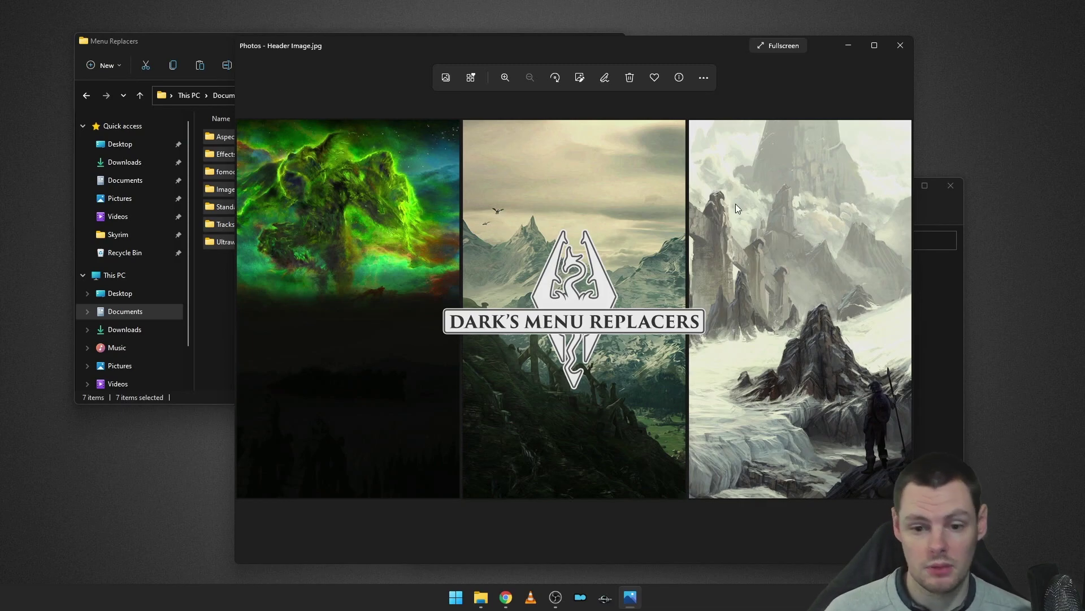
left_click(905, 47)
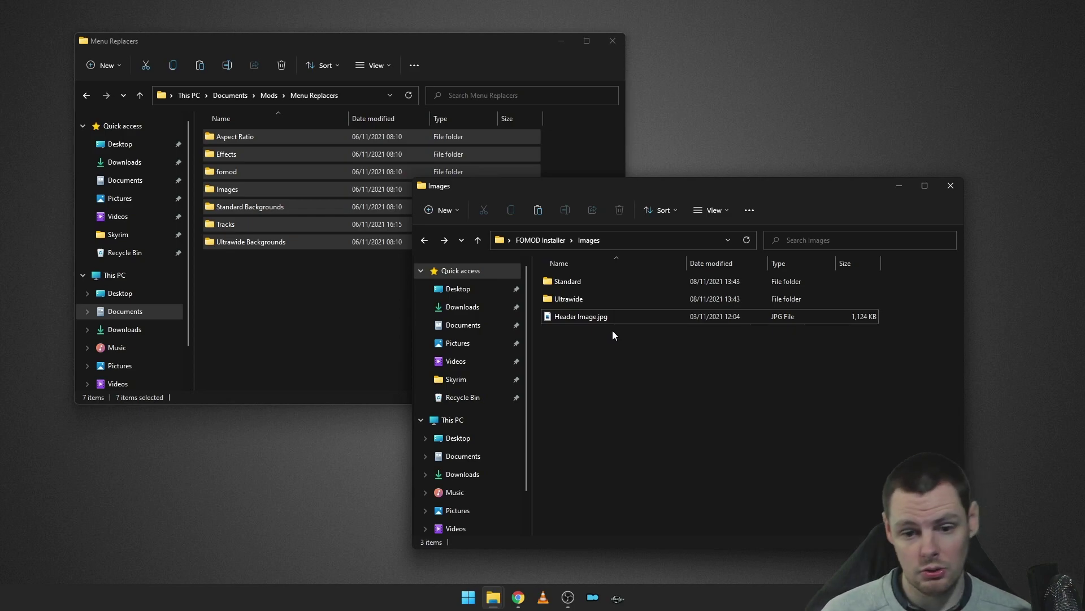
left_click(541, 238)
left_click(634, 387)
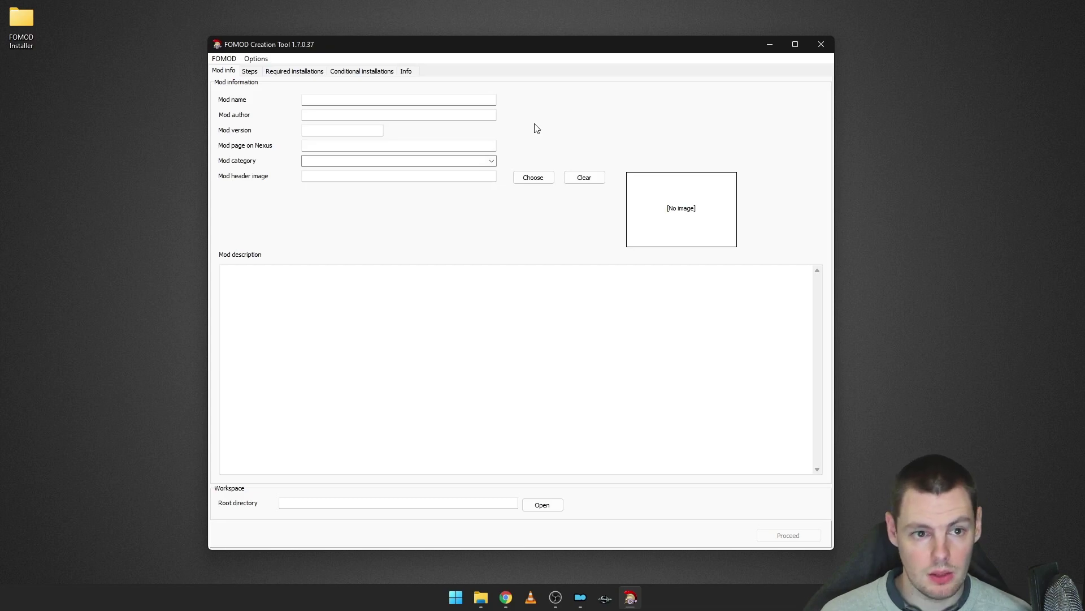
- Enter Dark's Menu Replacers as the mod name, fill in the mod author's handle and set the mod version to 2.0
left_click(435, 100)
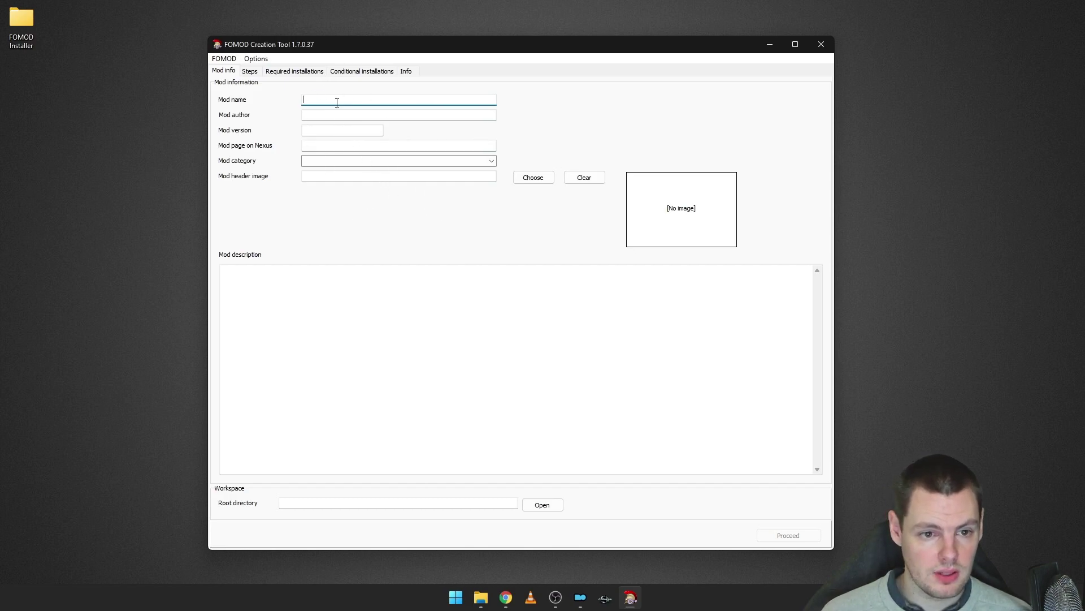
left_click(419, 308)
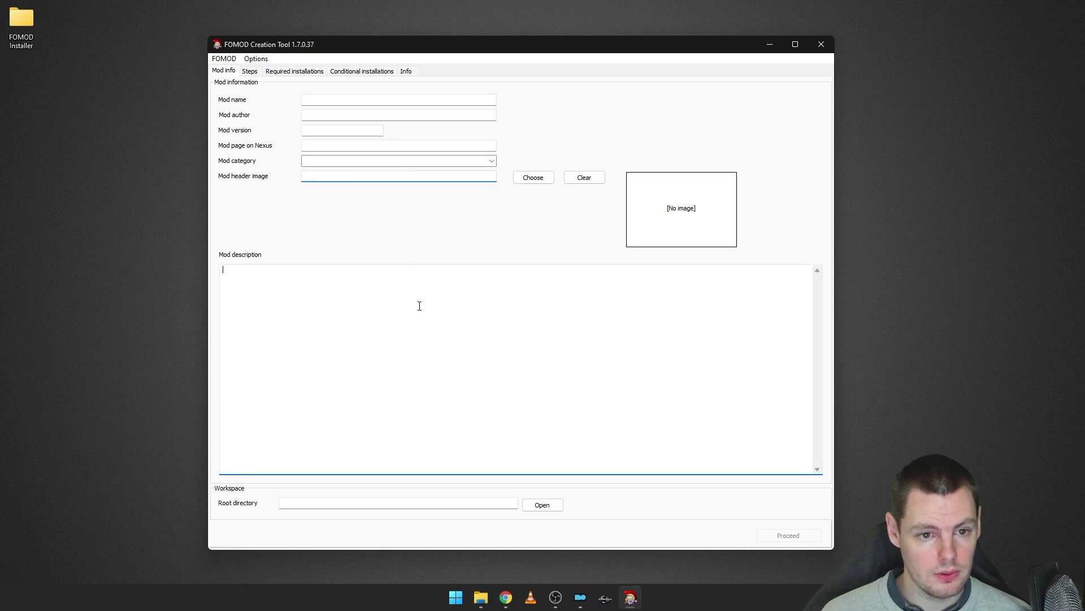
left_click(321, 100)
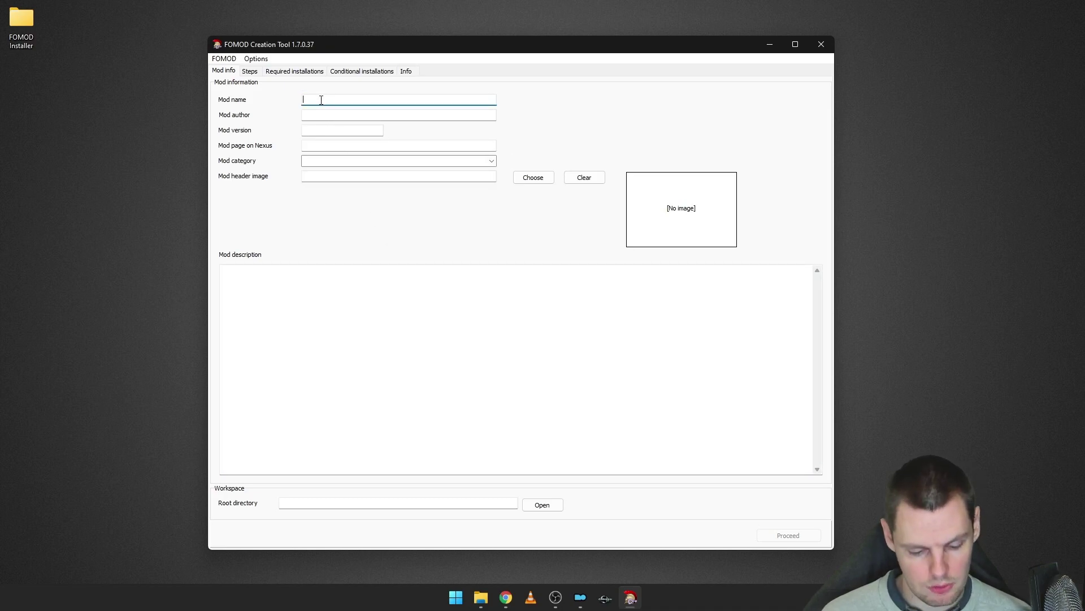
type("Dark's Menu Replacers")
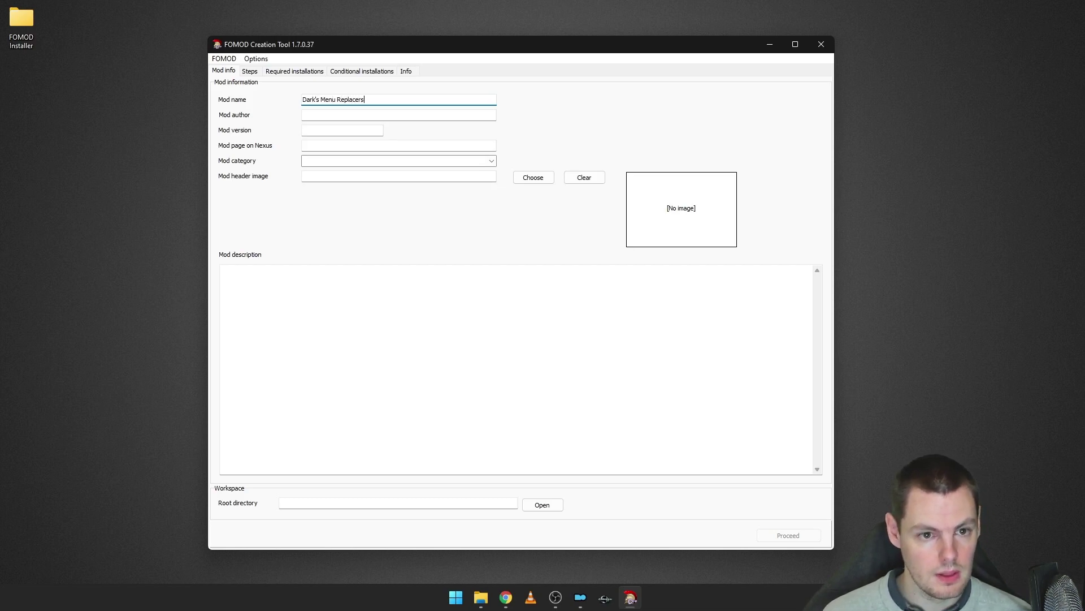
left_click(305, 114)
type("Darkfox127")
left_click(305, 130)
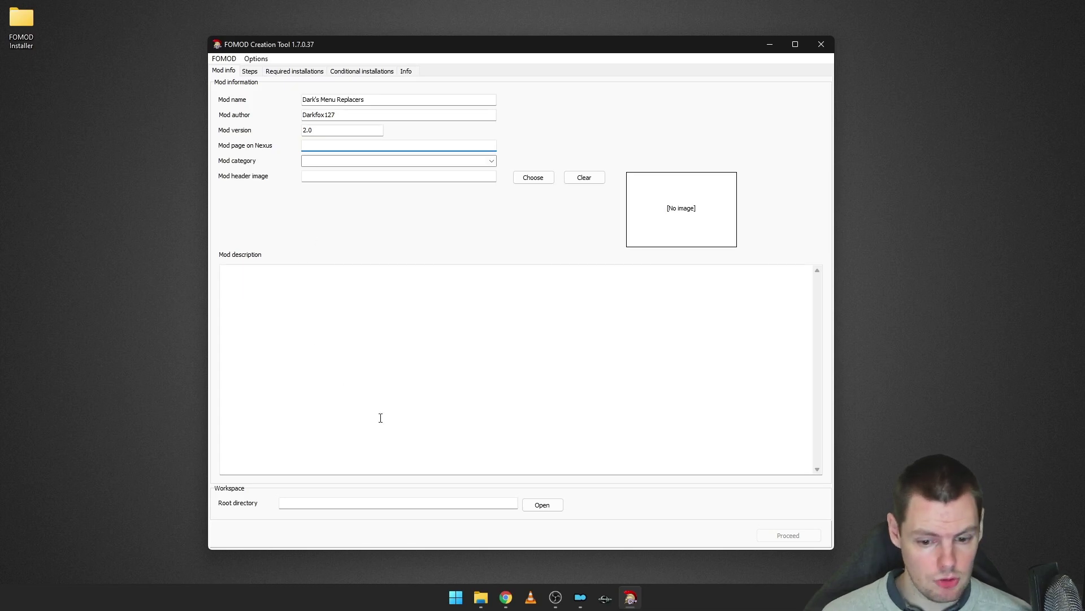
- Copy the address of the Dark's Menu Replacers Nexus page from Chrome and enter it as the mod page in FOMOD Creation Tool
left_click(506, 598)
right_click(168, 28)
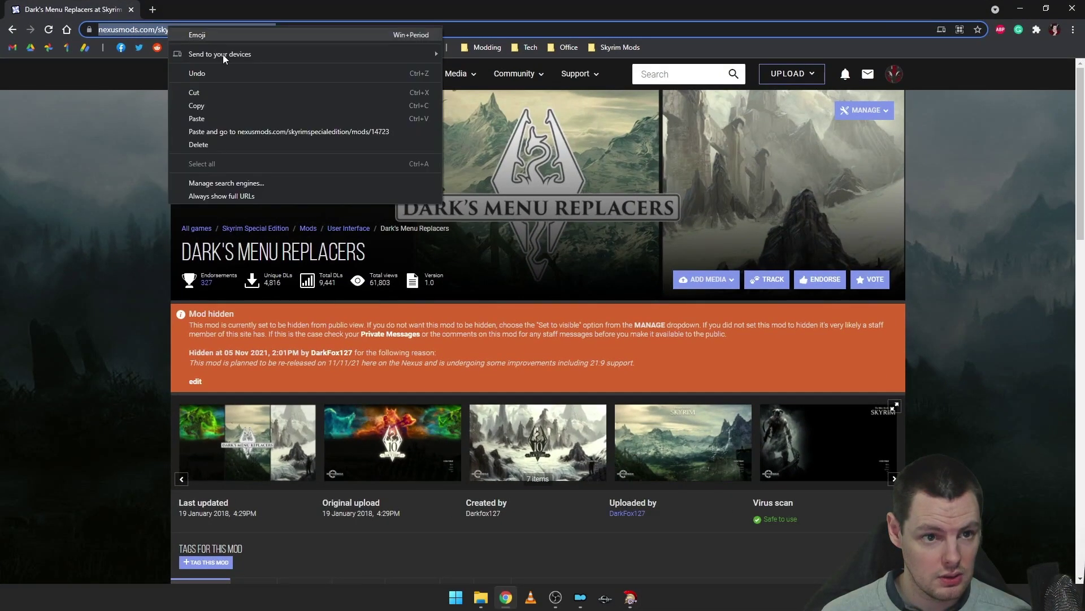
left_click(189, 108)
left_click(1019, 11)
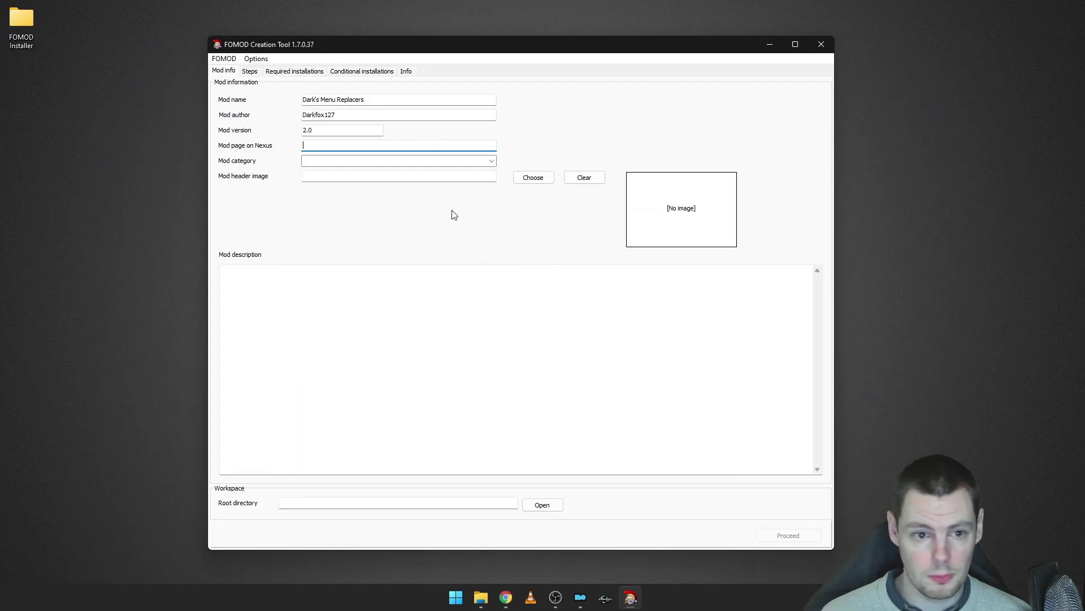
key("ctrl+v")
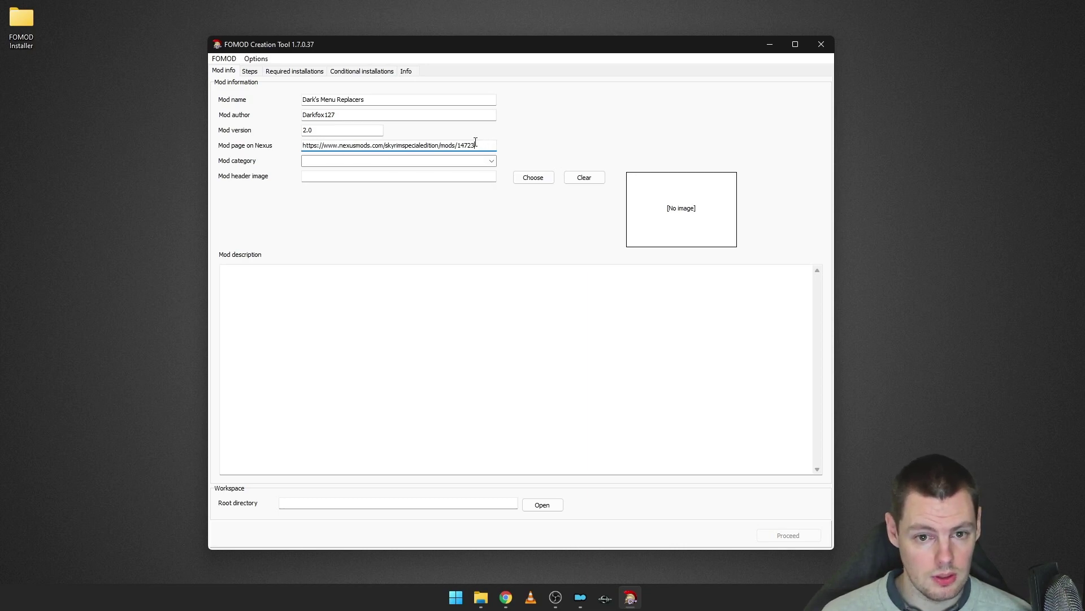
left_click_drag(480, 145, 456, 146)
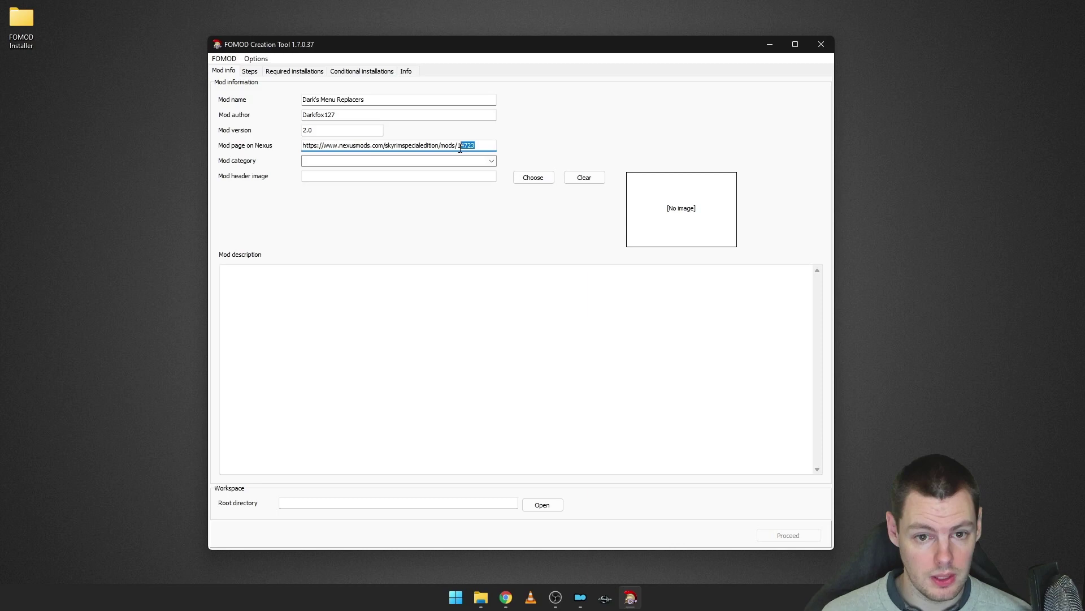
left_click(480, 146)
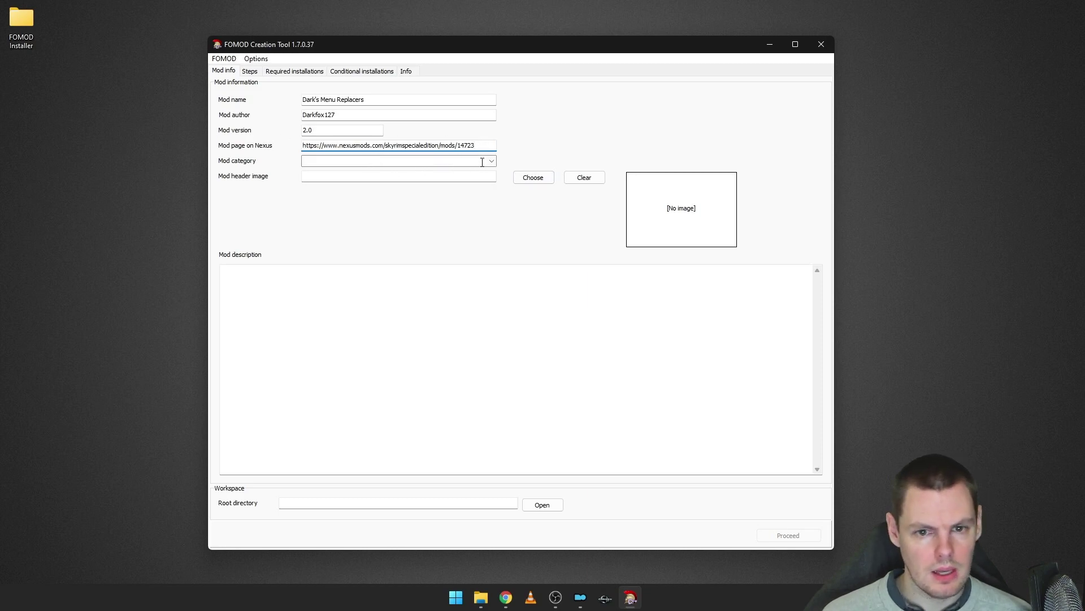
- Set the mod category to User Interface
left_click(493, 162)
scroll(452, 192, "down", 10)
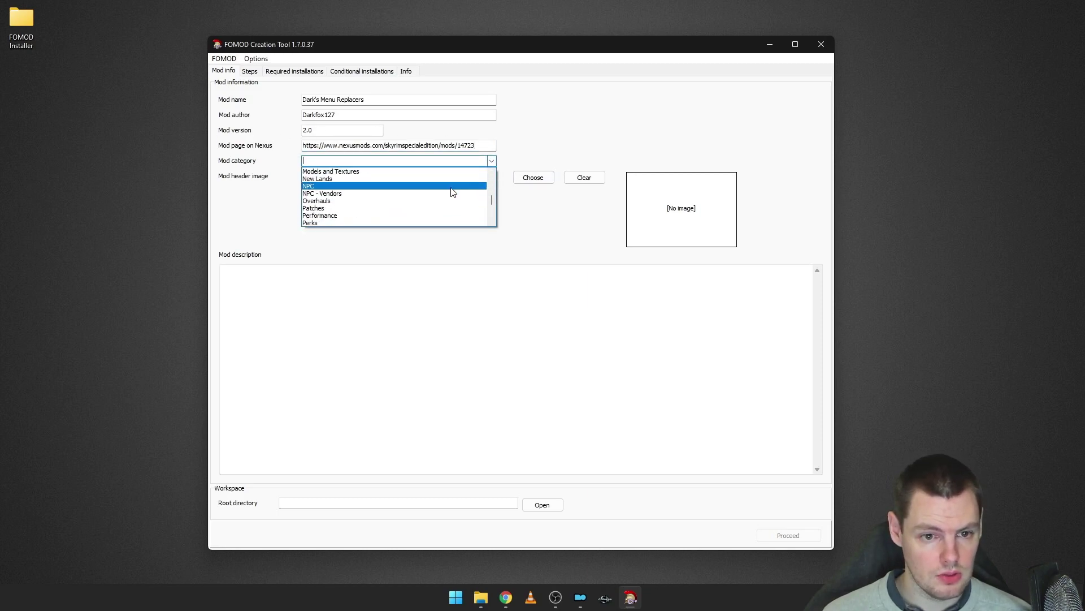
scroll(449, 190, "up", 3)
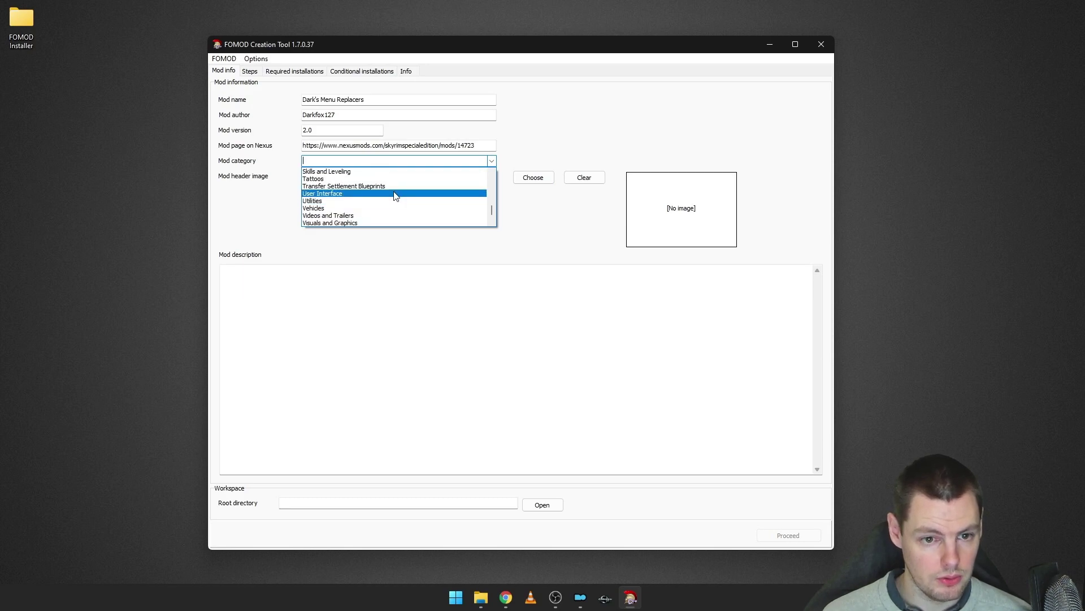
left_click(389, 181)
- Set the mod header image to Header Image.jpg from the Images folder inside FOMOD Installer
left_click(362, 176)
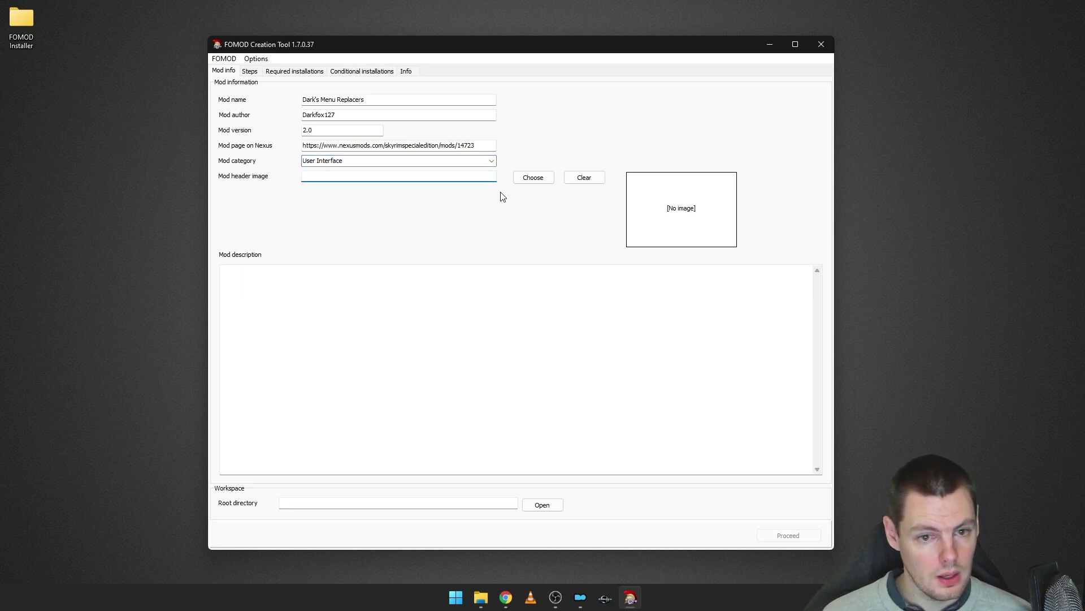
left_click(532, 177)
left_click_drag(488, 129, 508, 143)
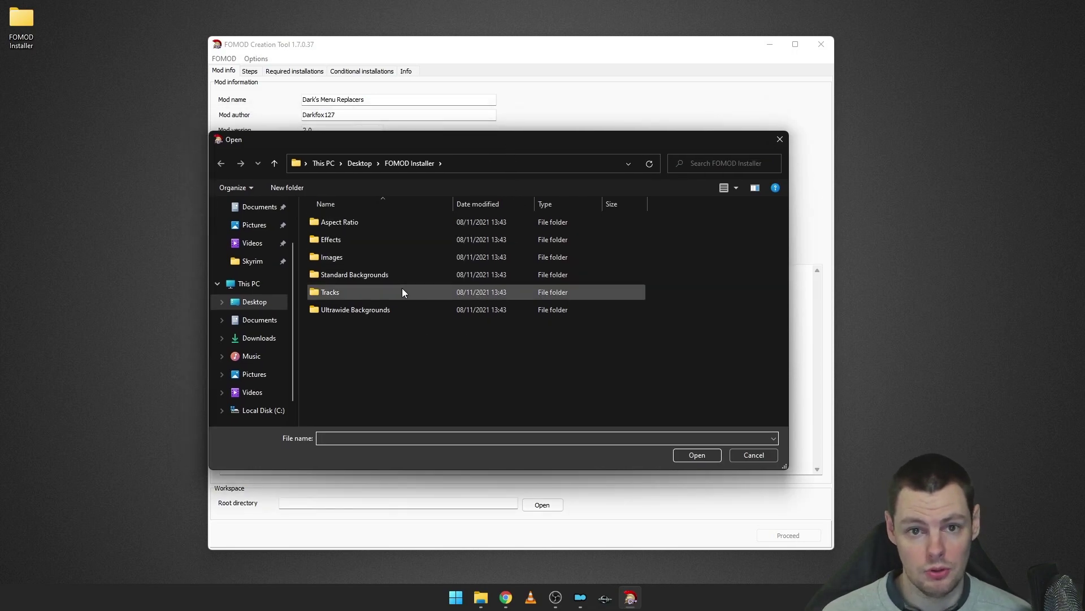
double_click(392, 256)
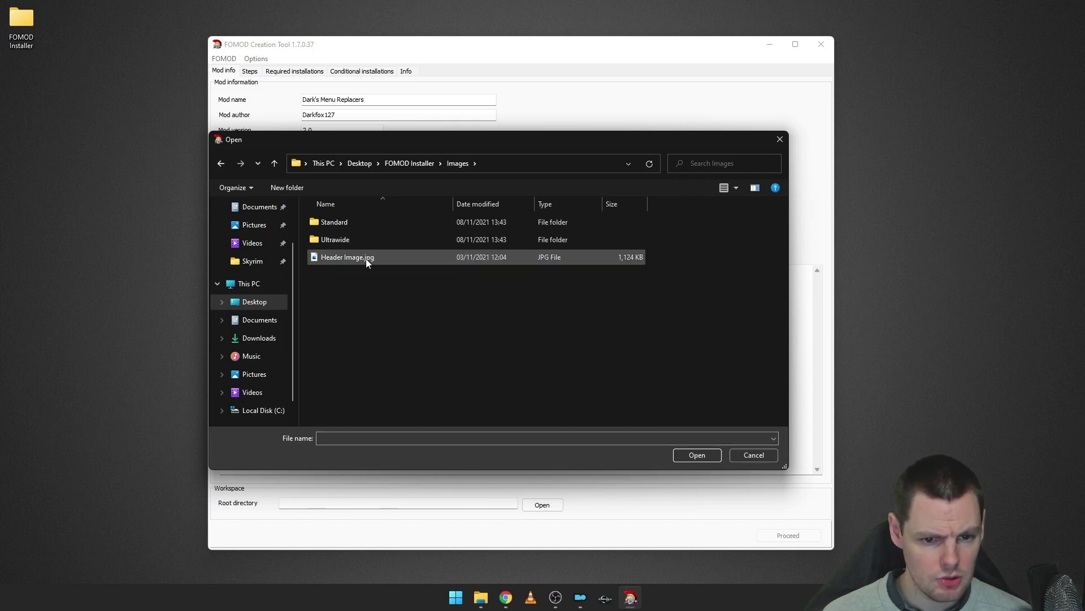
left_click(339, 257)
left_click(715, 458)
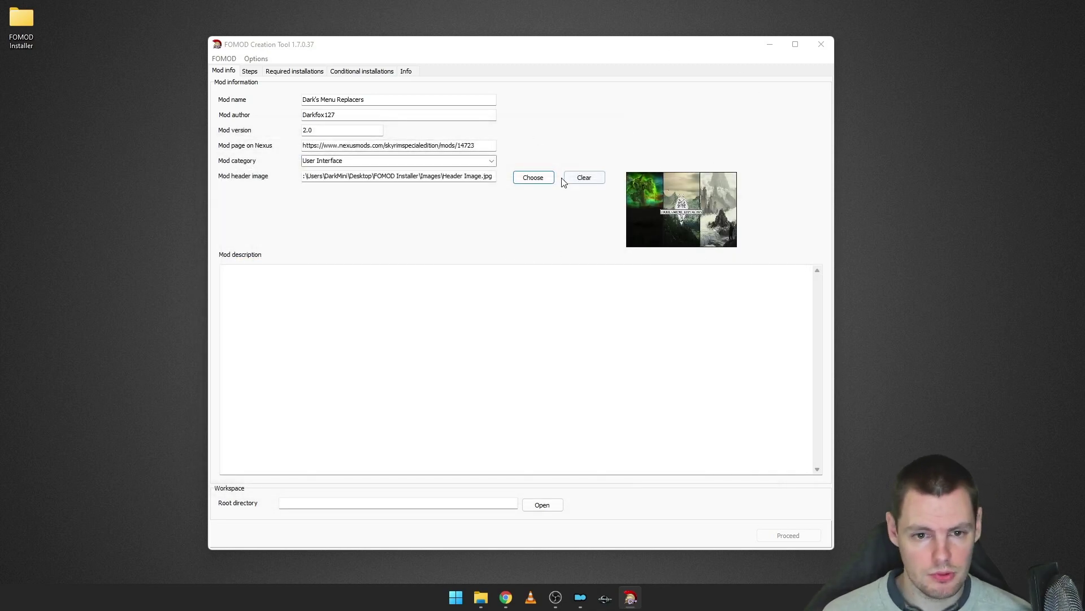
- Copy the short About this mod summary from the Nexus page in Chrome and paste it as the mod description in FOMOD Creation Tool
left_click(440, 285)
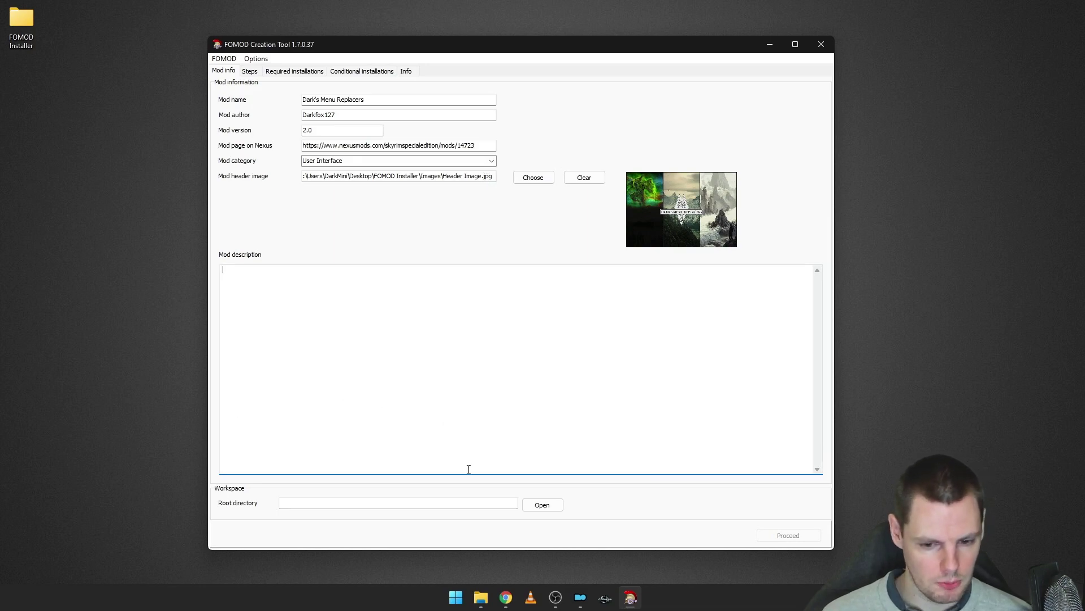
left_click(499, 604)
scroll(590, 243, "down", 8)
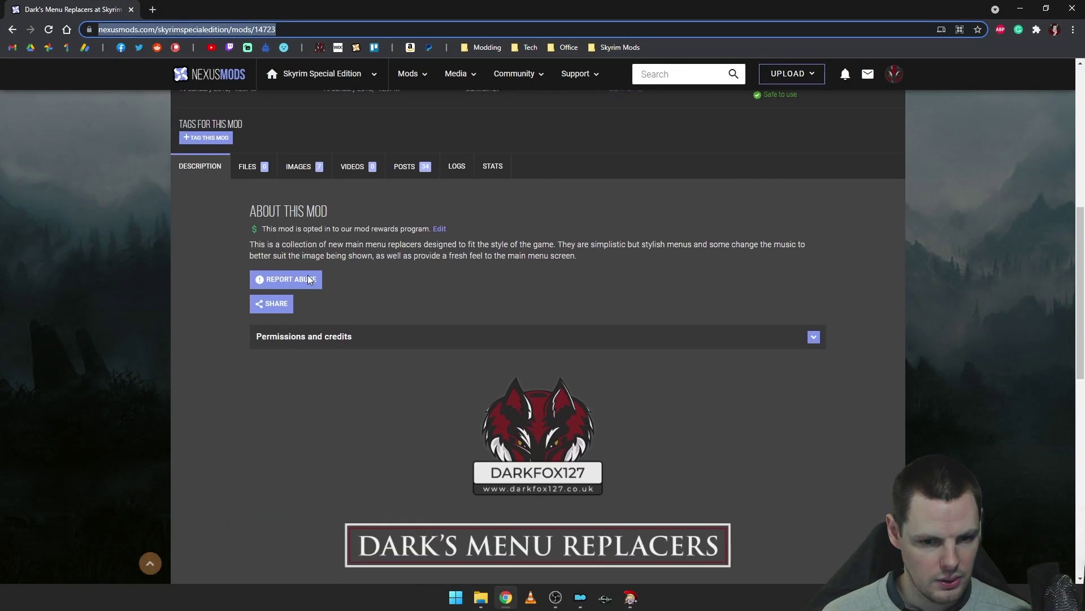
left_click_drag(589, 232, 252, 220)
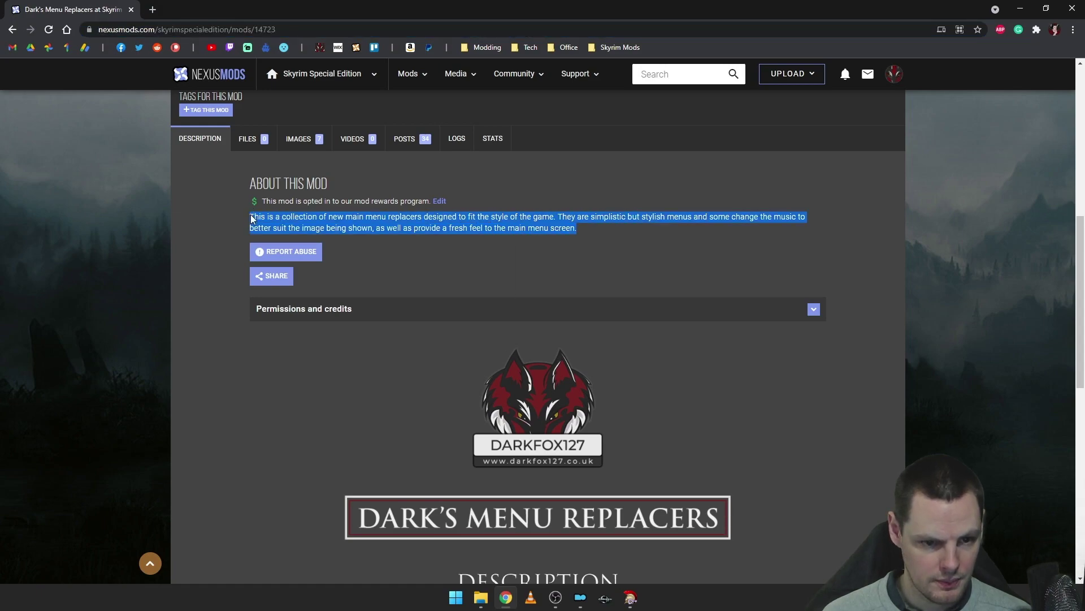
double_click(1006, 8)
left_click(961, 73)
right_click(429, 300)
left_click(475, 355)
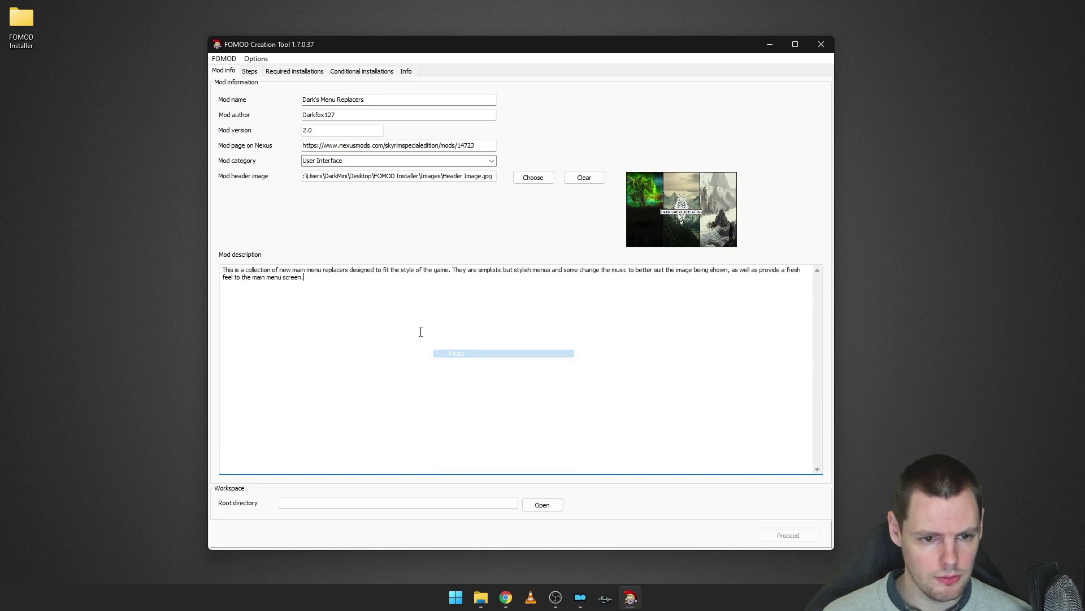
- Set the workspace root directory to the FOMOD Installer folder on the Desktop and agree to create a fomod folder in it
left_click(341, 506)
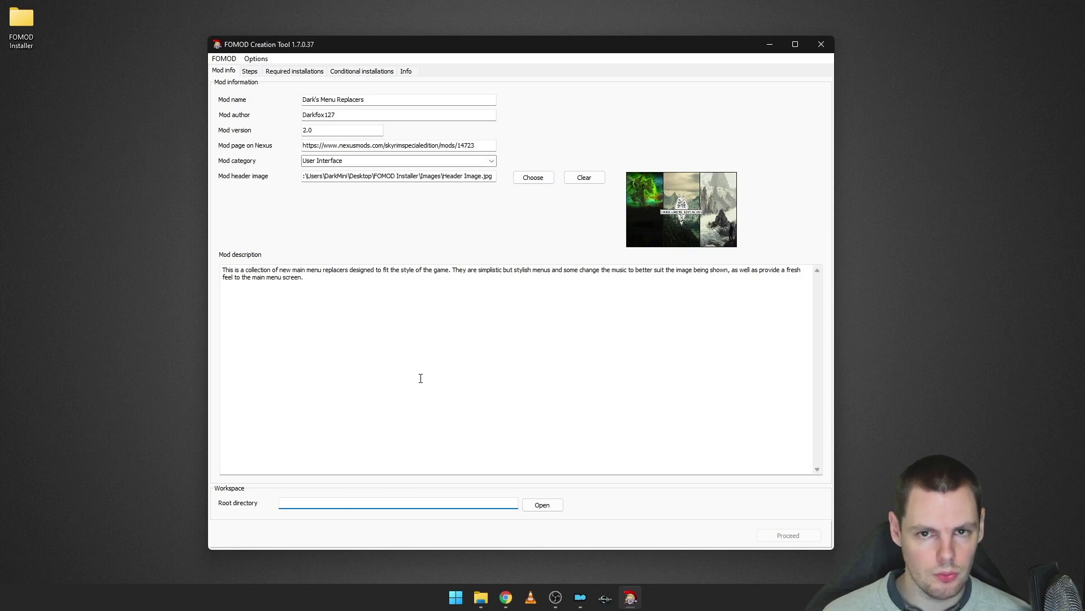
left_click(532, 506)
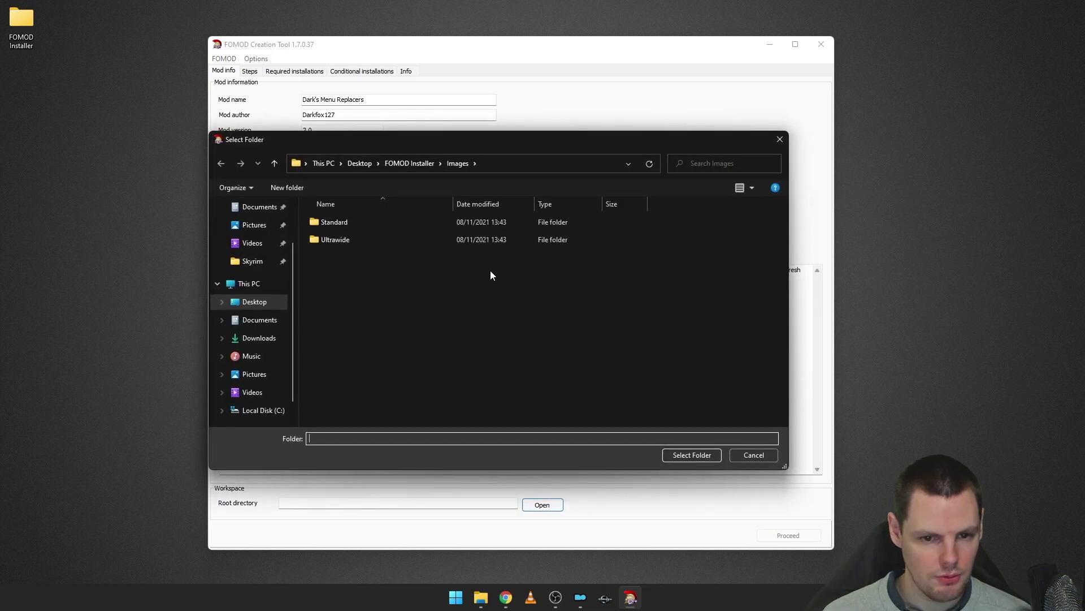
left_click(255, 230)
left_click(356, 221)
double_click(361, 224)
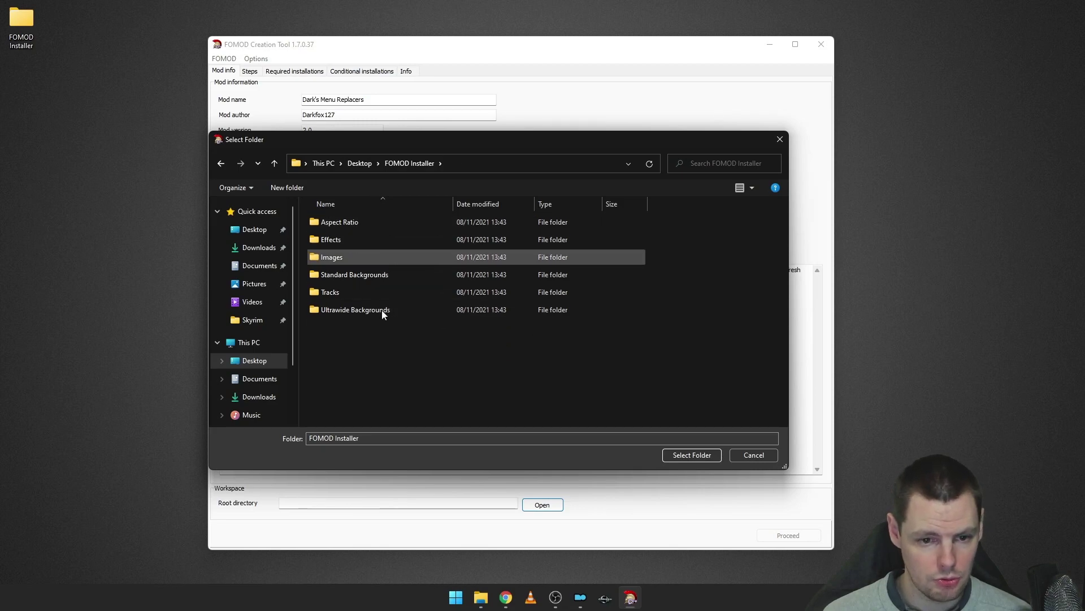
left_click(412, 439)
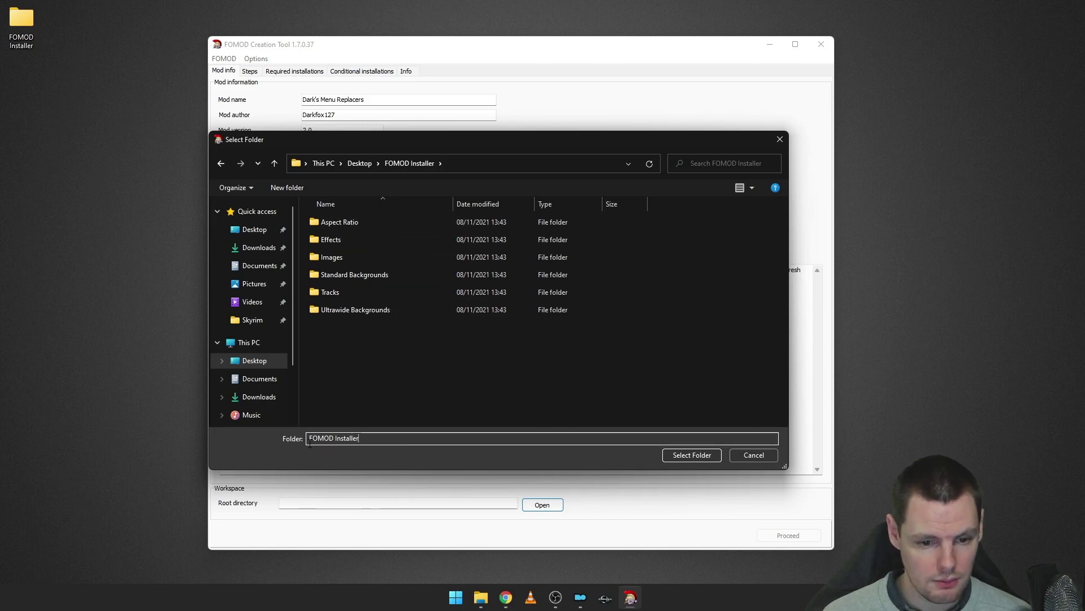
left_click(709, 458)
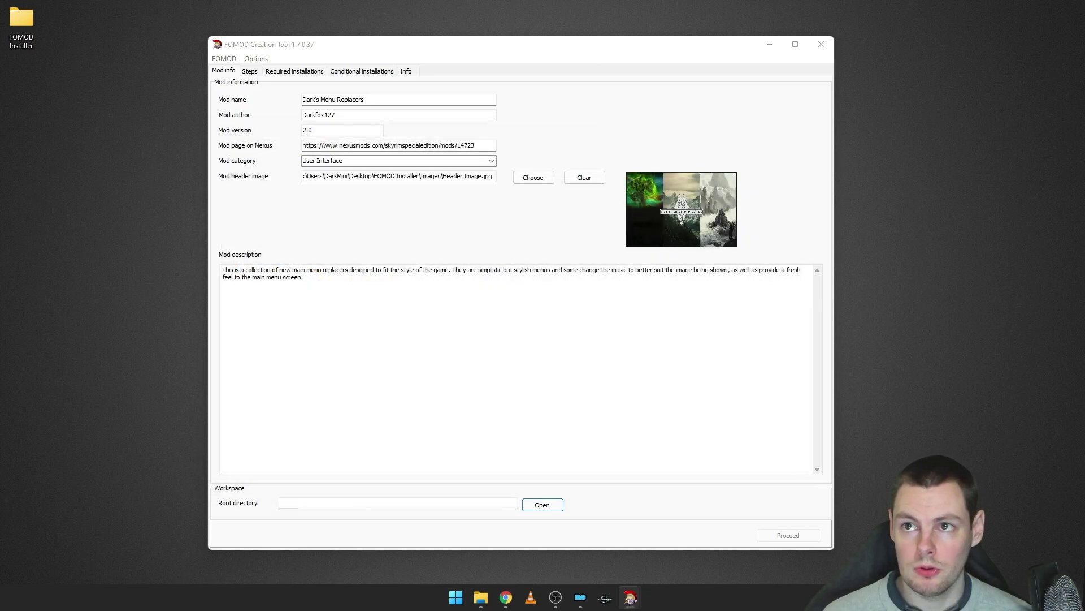
left_click_drag(405, 199, 475, 248)
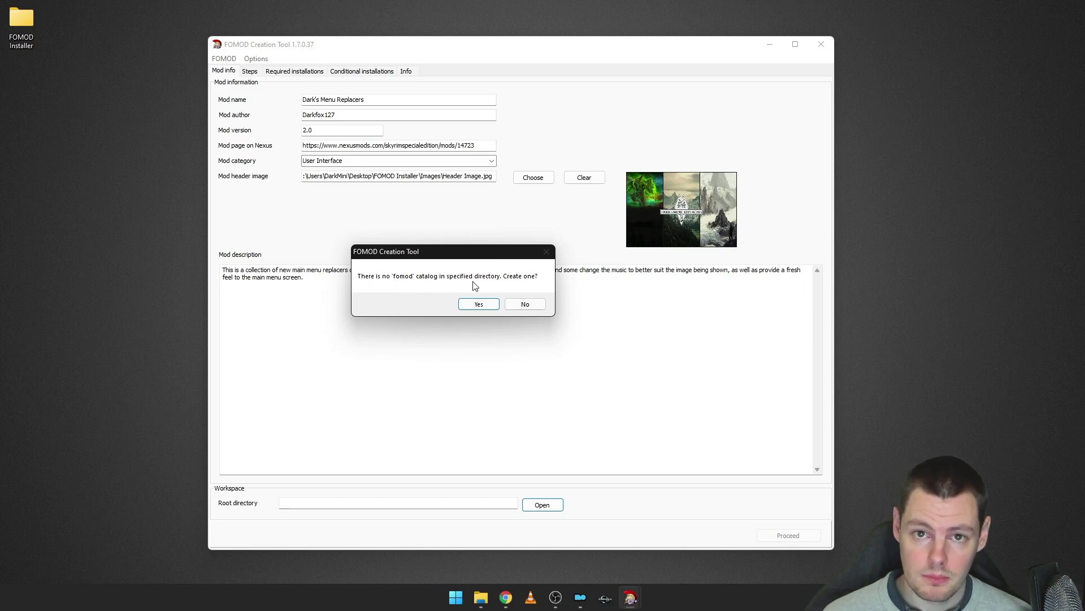
left_click(479, 305)
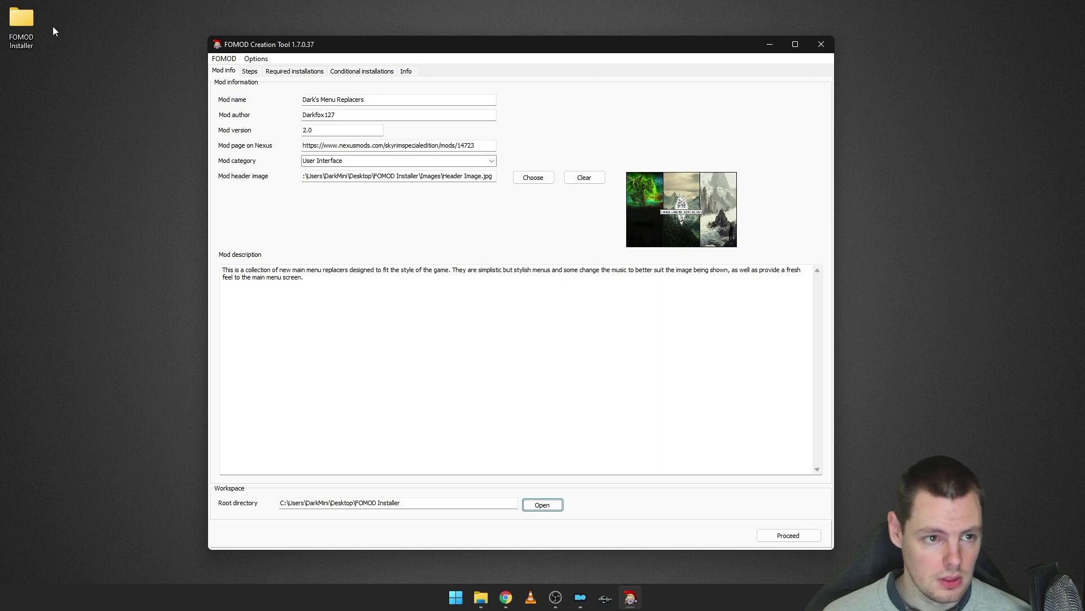
- Check the contents of the new fomod folder inside the desktop's FOMOD Installer folder in File Explorer, and minimize the window
double_click(22, 22)
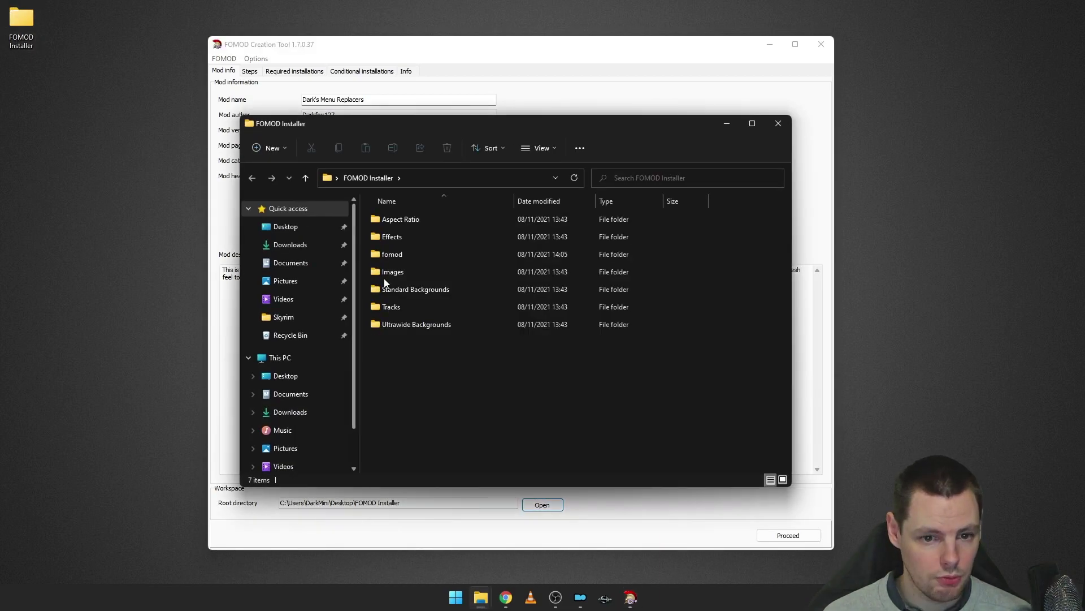
left_click(402, 252)
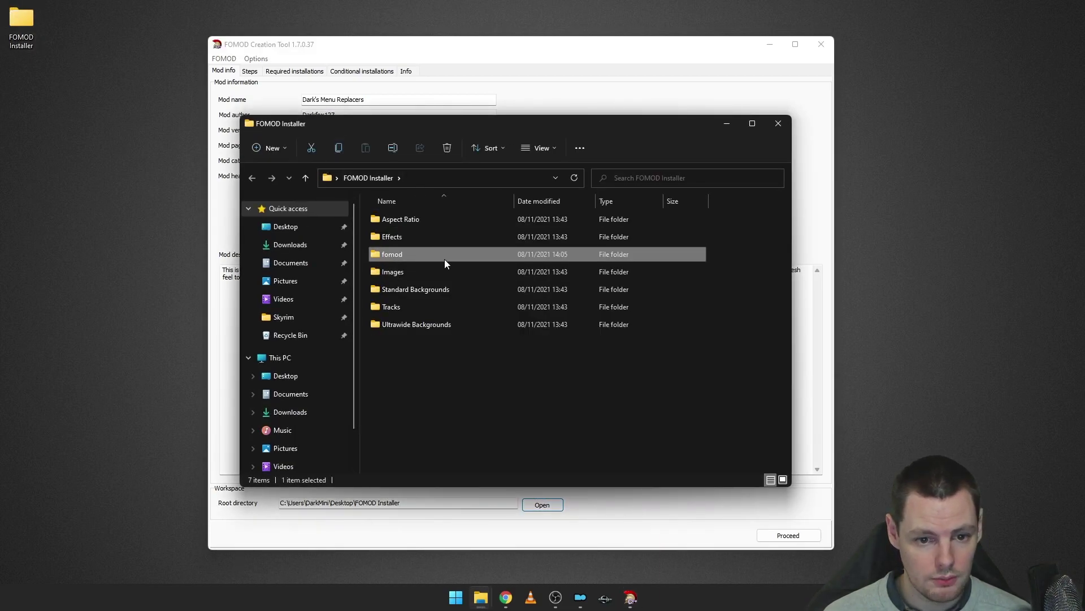
double_click(410, 253)
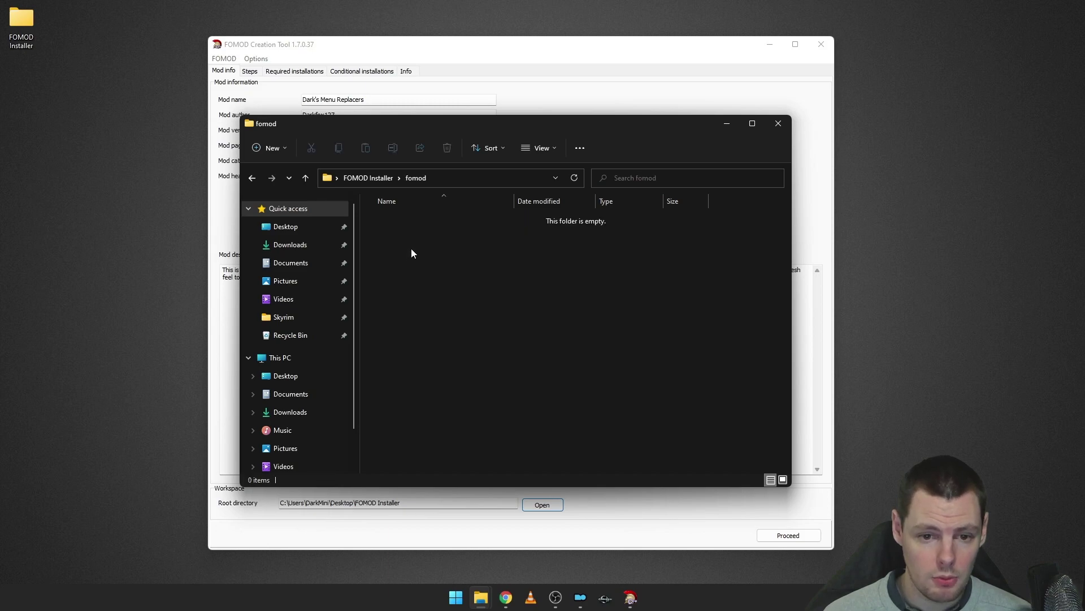
left_click(729, 125)
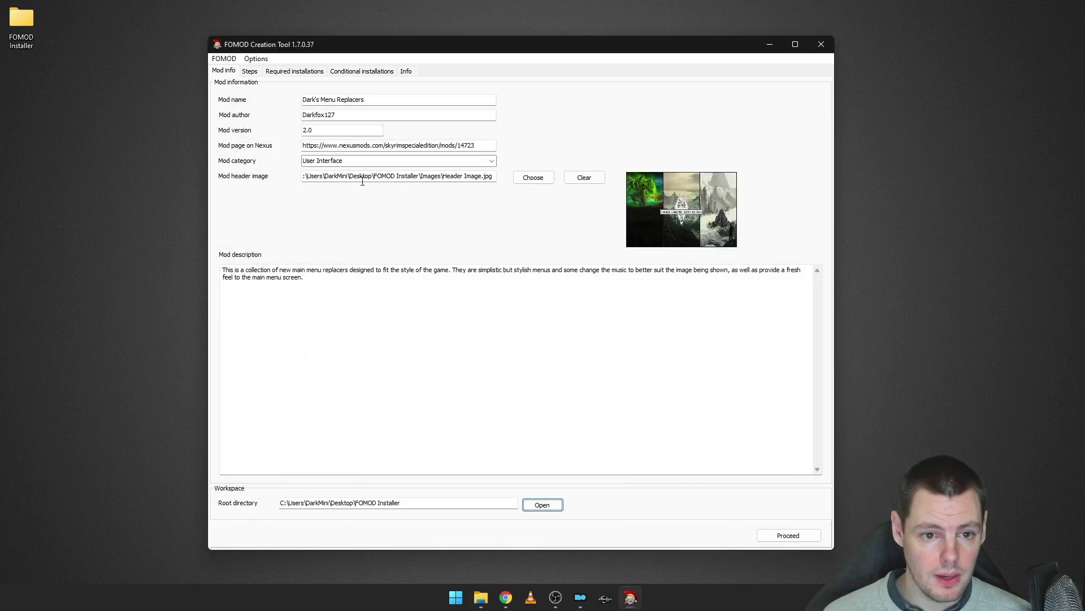
- Proceed from the mod information to the installer steps and save the FOMOD
left_click(780, 537)
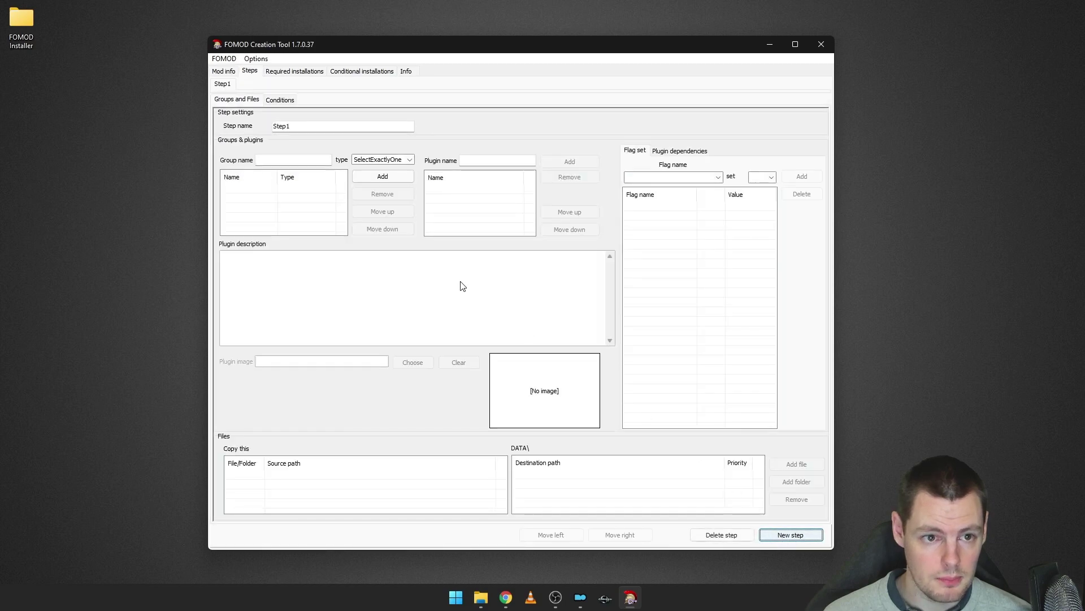
left_click(225, 63)
left_click(237, 109)
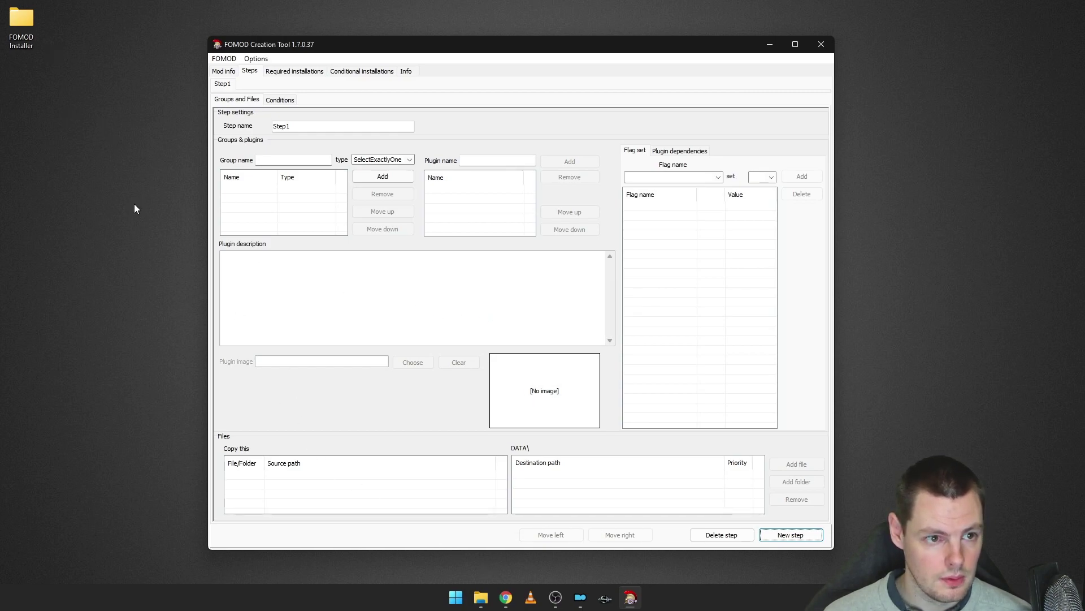
- Examine info.xml and ModuleConfig.xml in the fomod folder, go back to the FOMOD Installer folder and minimize File Explorer
left_click(481, 598)
left_click(502, 523)
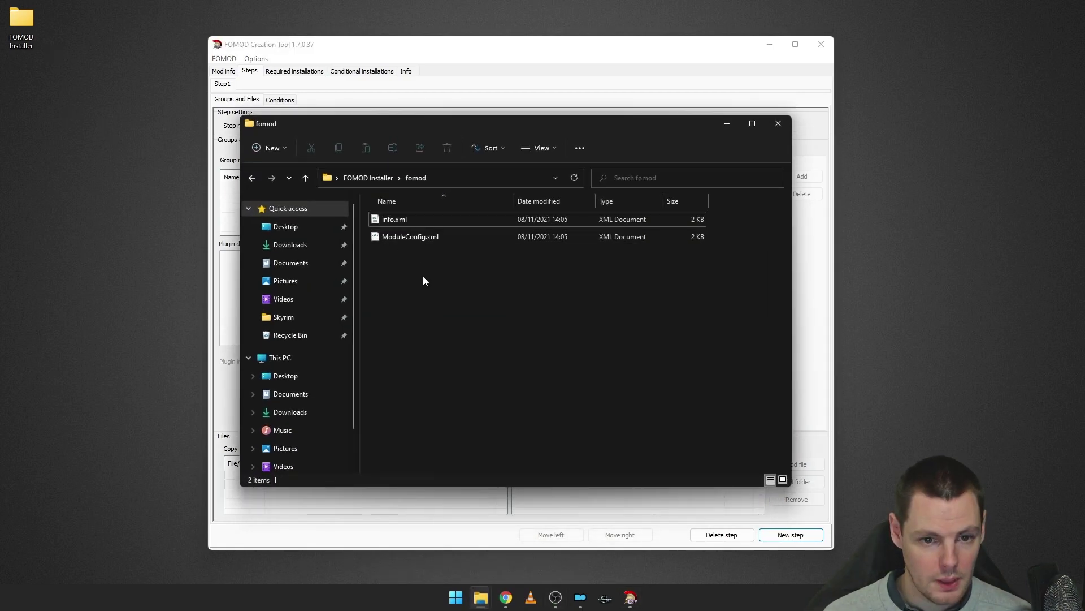
left_click(412, 220)
left_click(415, 237)
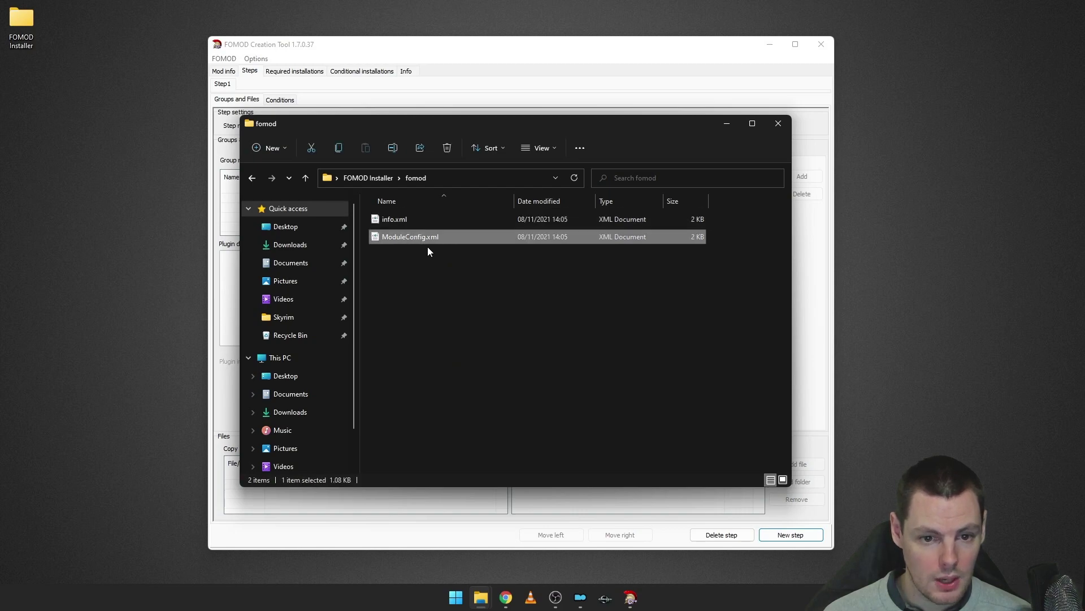
left_click(390, 220)
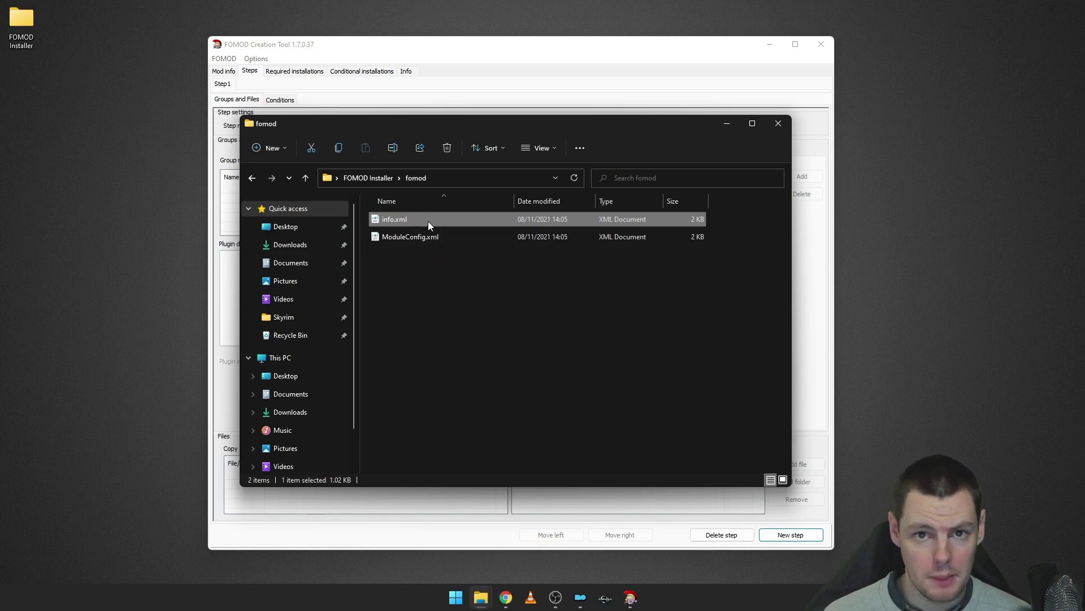
left_click(455, 286)
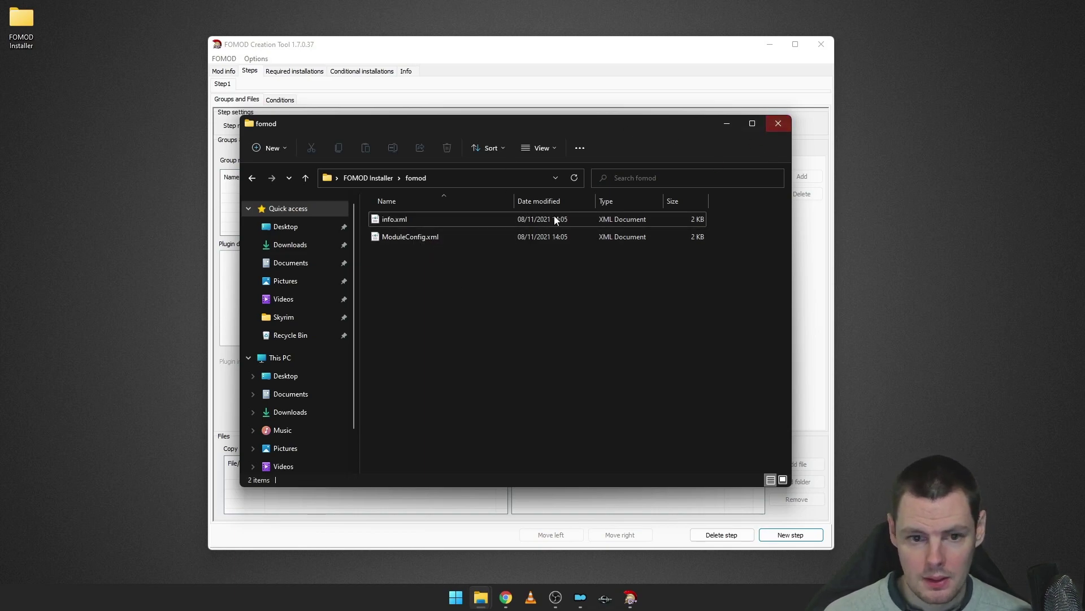
left_click(376, 178)
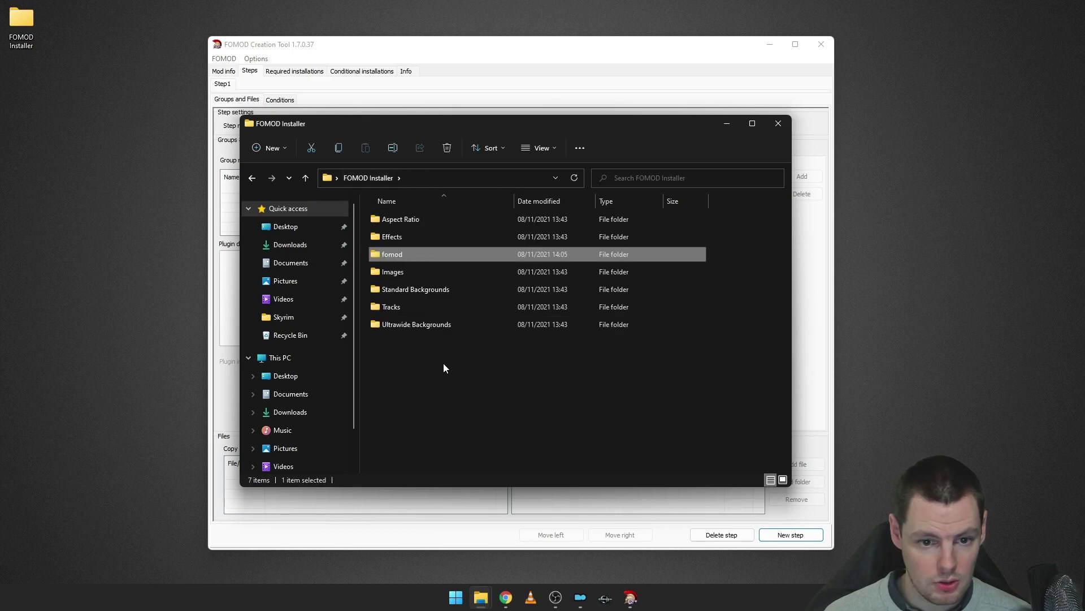
left_click(479, 391)
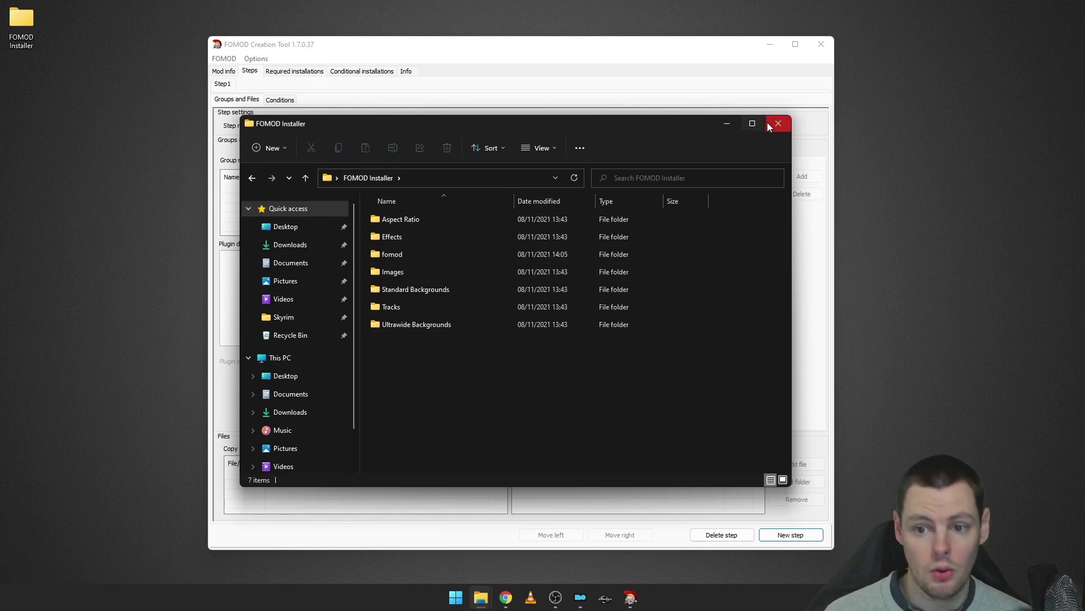
left_click(727, 124)
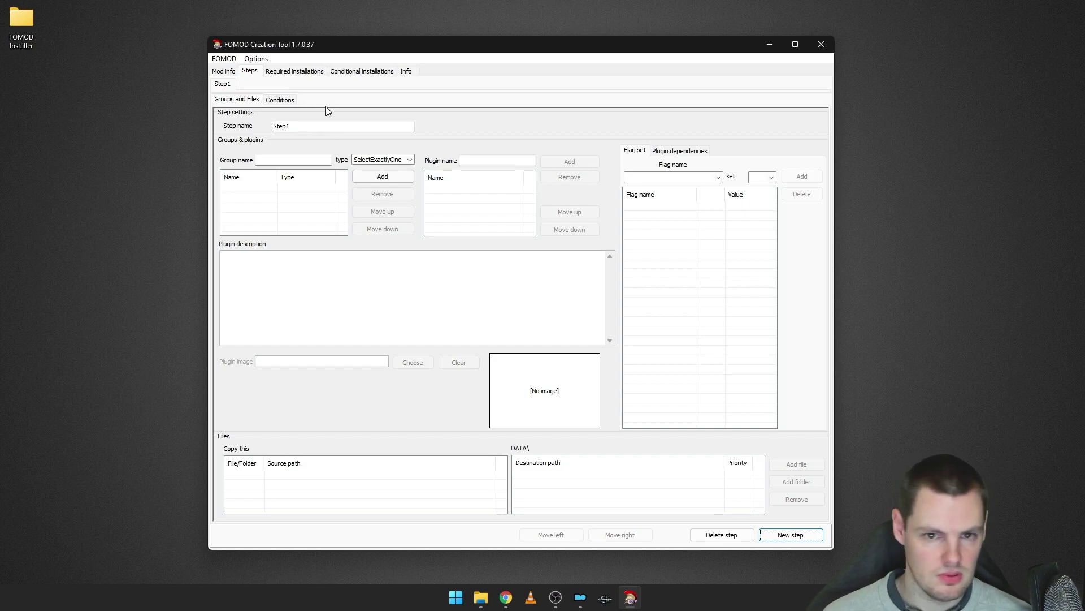
- Add a second installer step in FOMOD Creation Tool and switch between Step1 and Step2
left_click(223, 84)
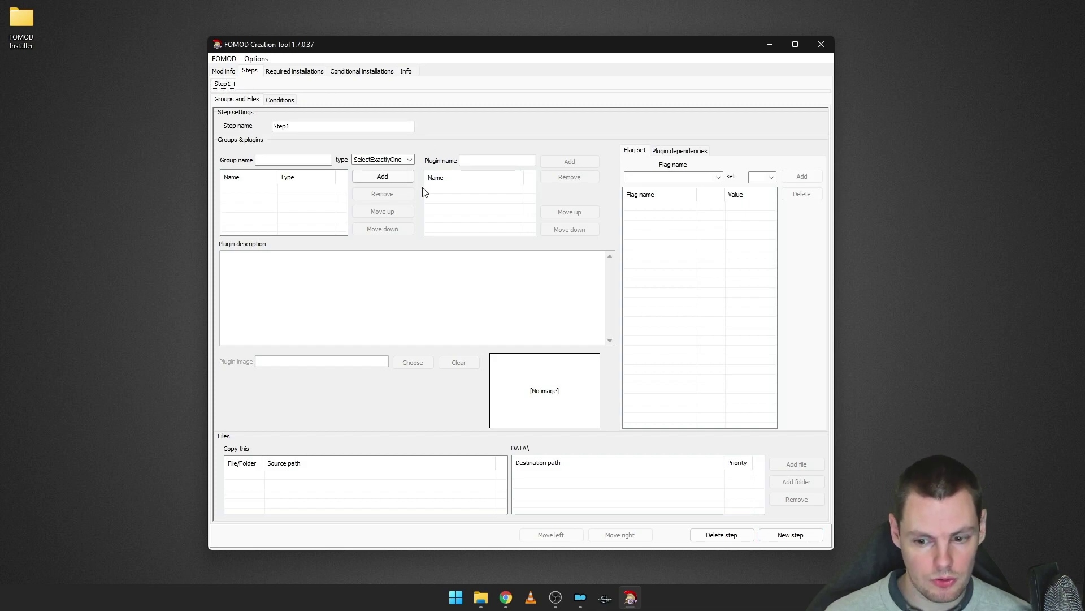
left_click(790, 534)
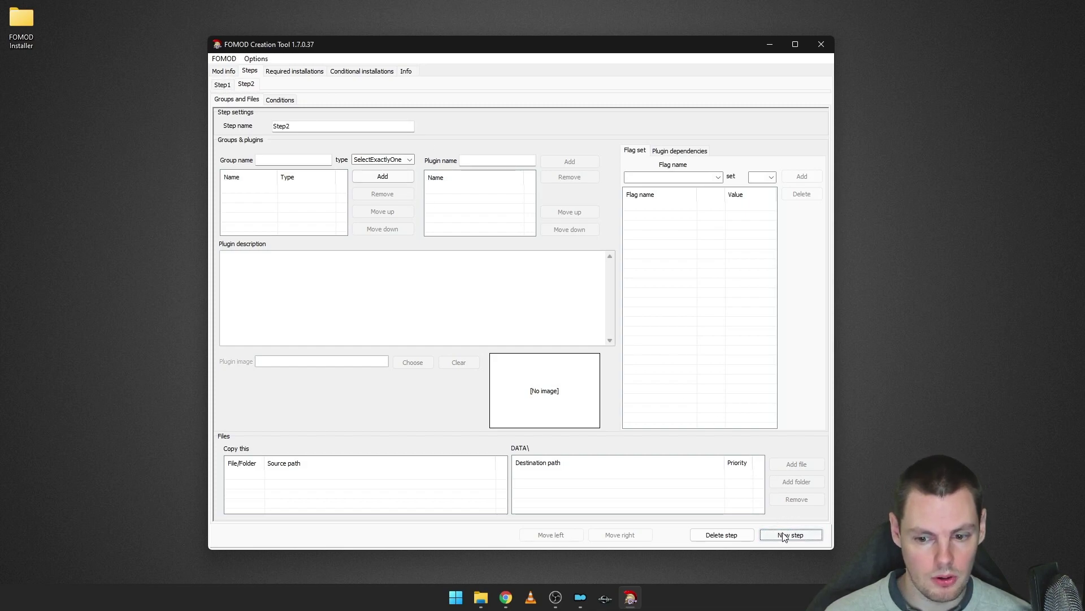
left_click(247, 84)
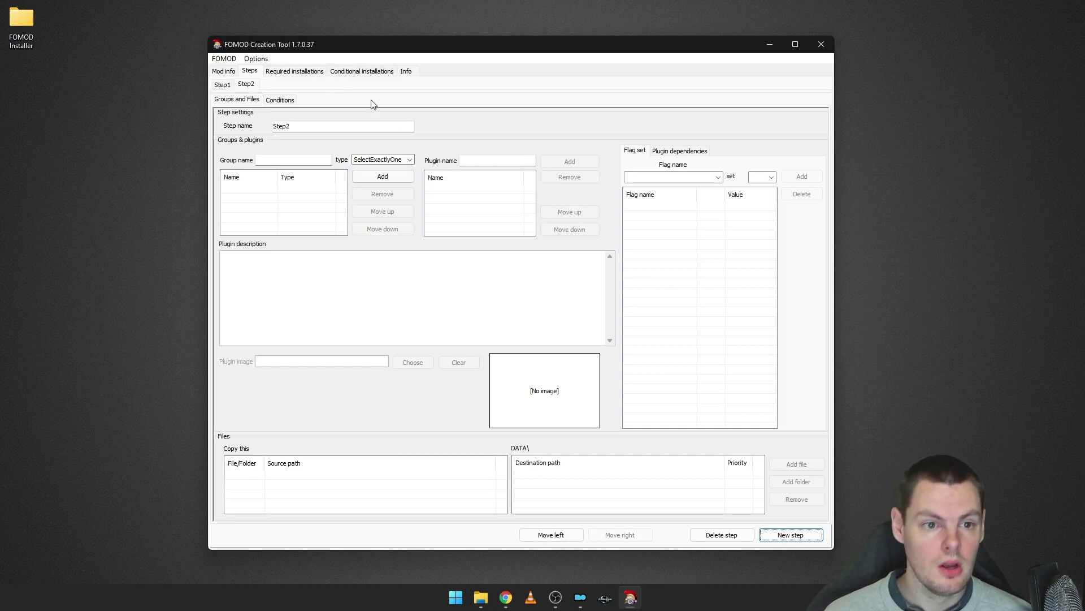
left_click(223, 85)
left_click(246, 85)
left_click(224, 89)
left_click(246, 84)
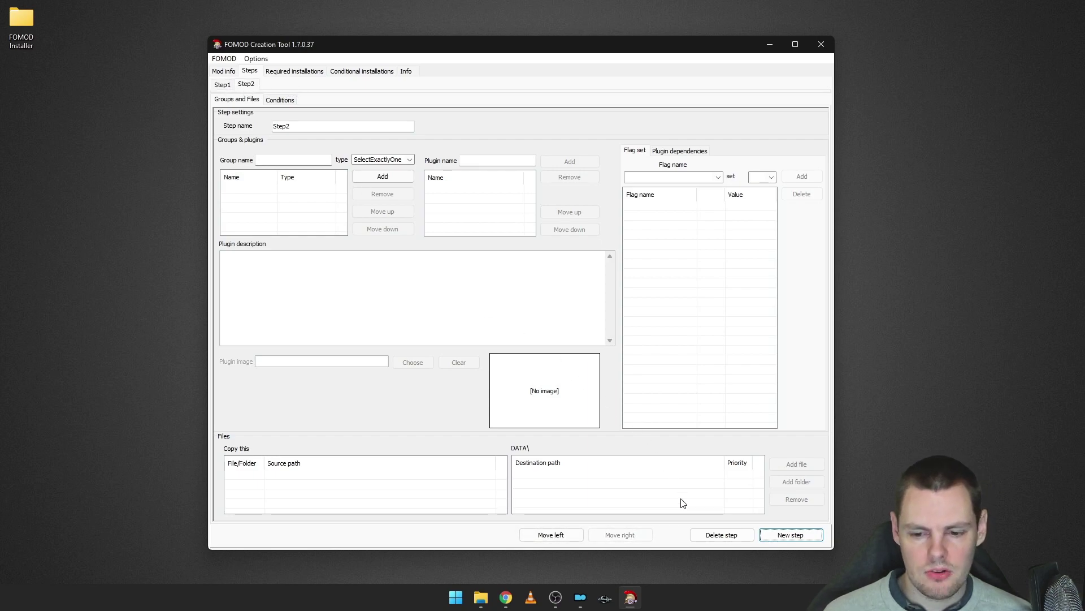
- Delete the second installer step and select Step1
left_click(309, 189)
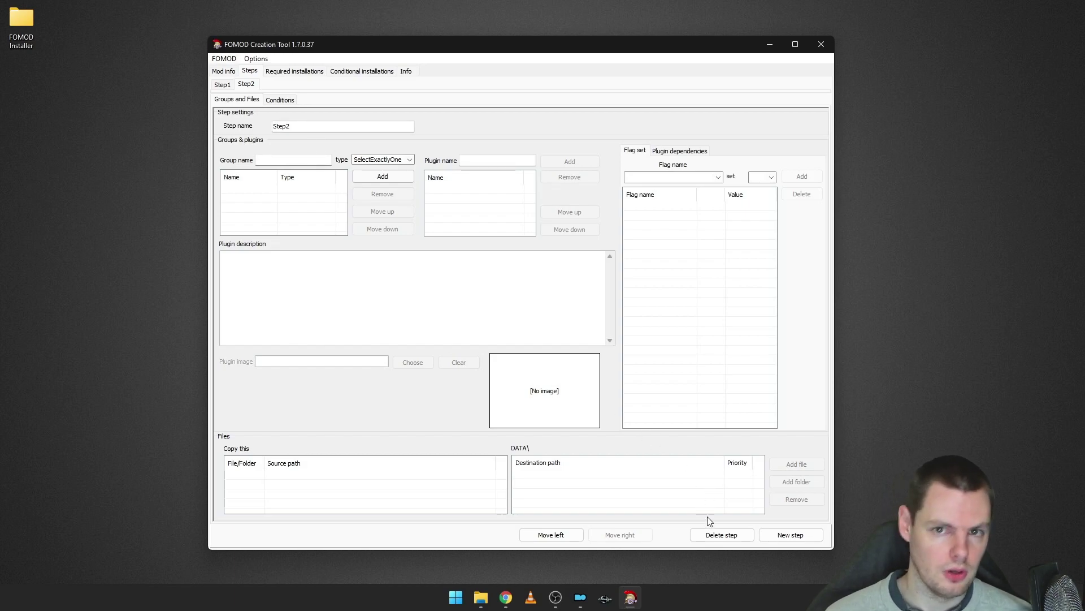
left_click(713, 534)
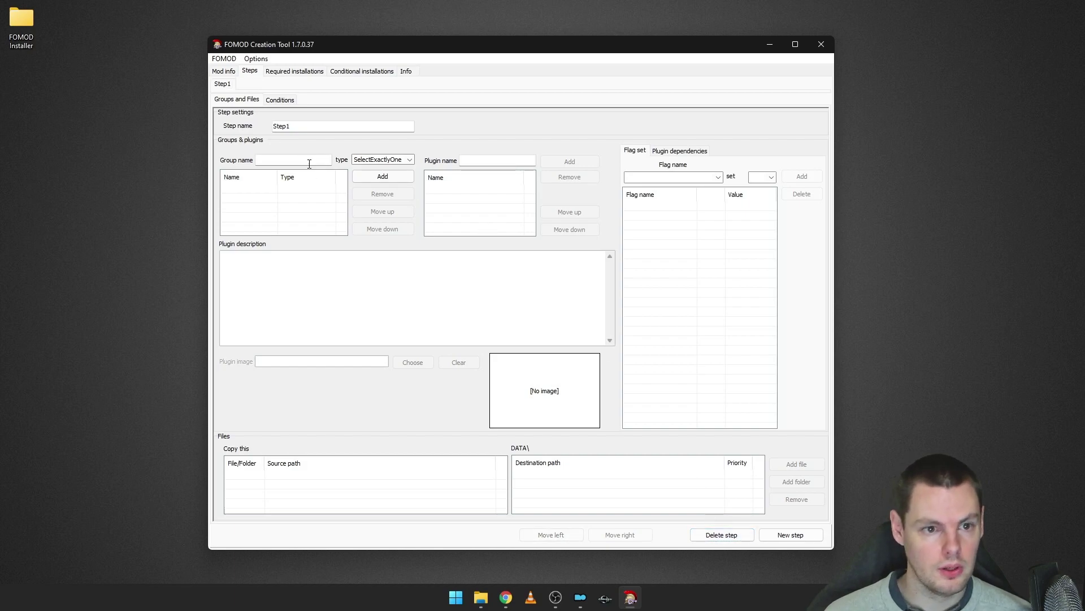
left_click(221, 84)
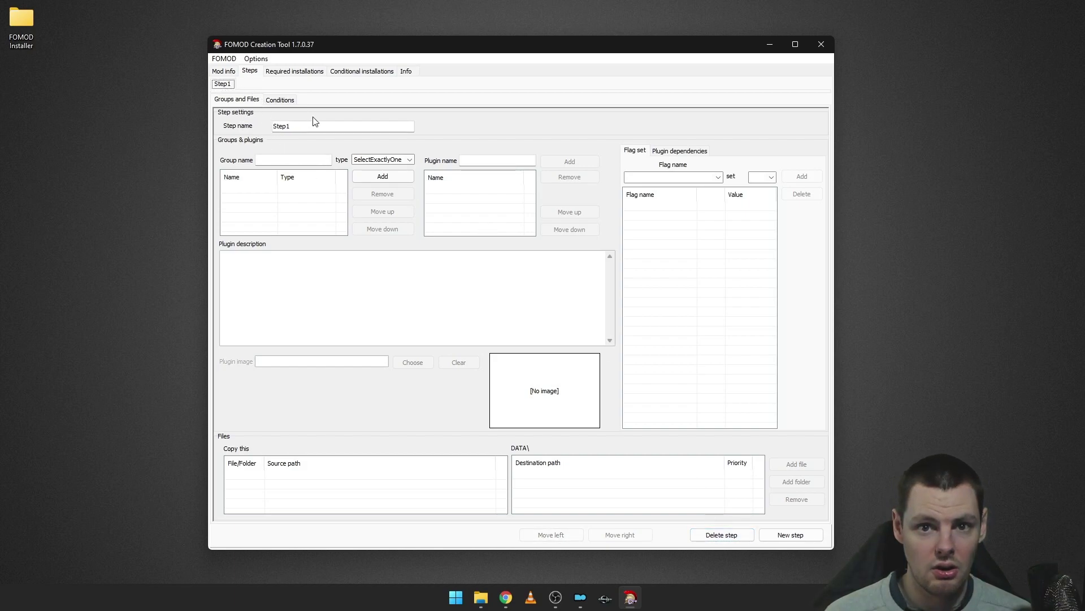
- Switch to Mod Organizer, reopen the Dark's Menu Replacers installer, examine its Background and Effects groups, cancel it and minimize the window
left_click(346, 125)
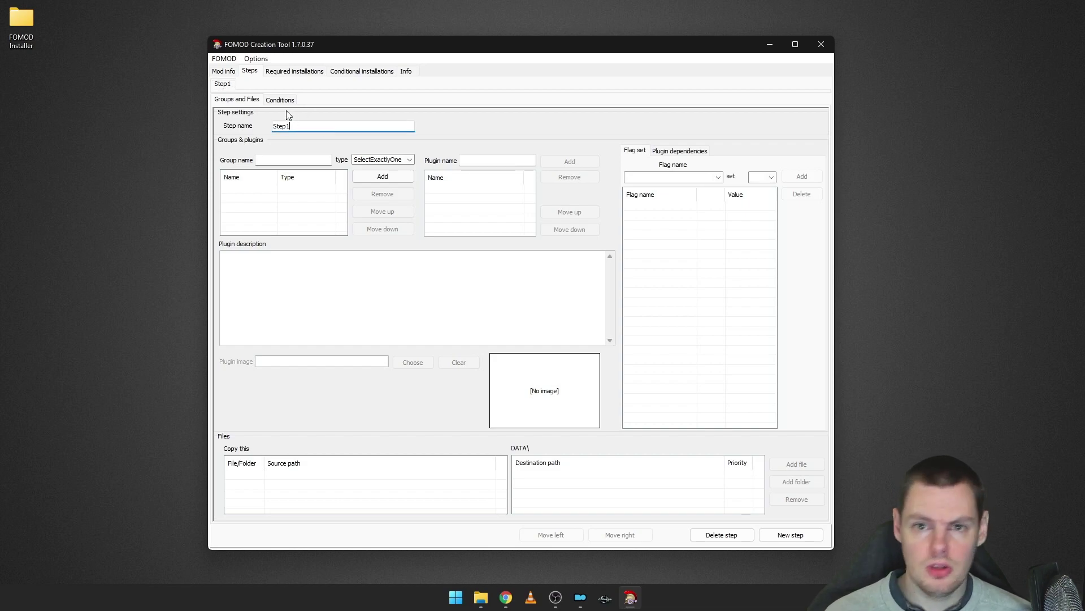
left_click(580, 597)
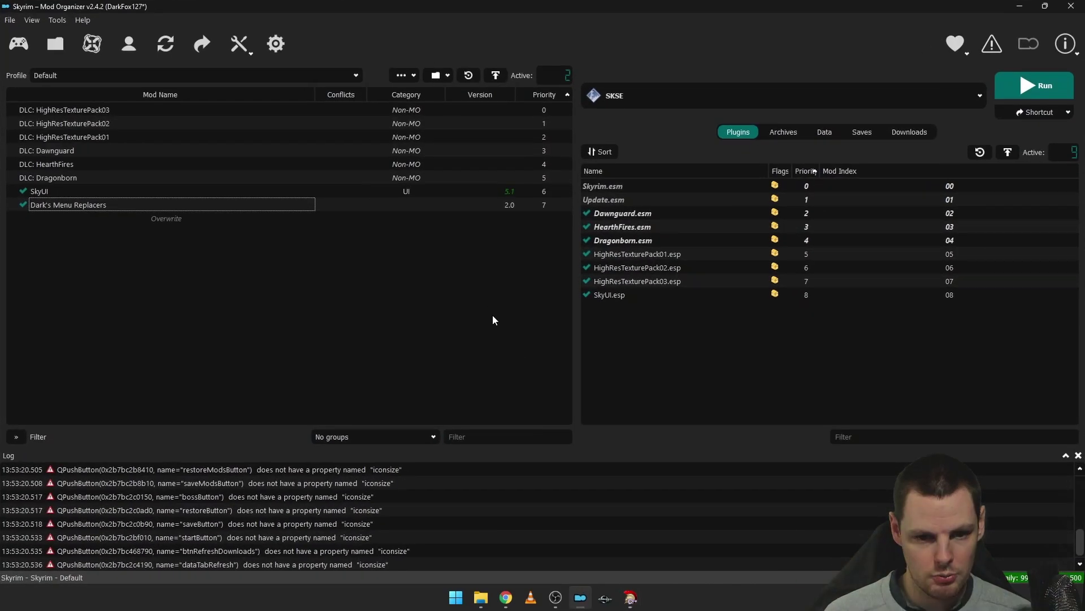
right_click(142, 208)
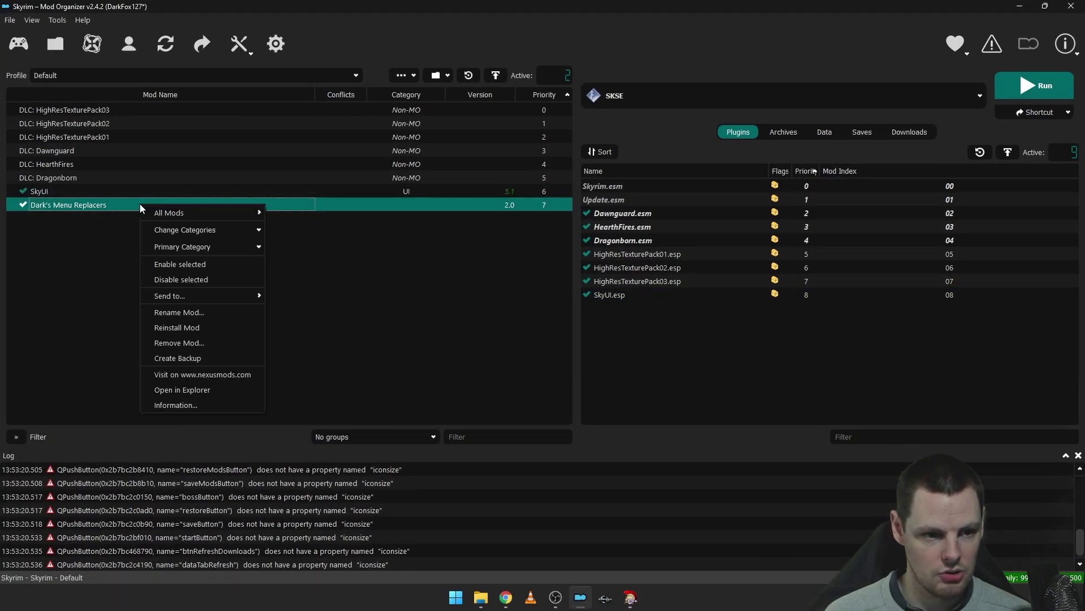
left_click(186, 328)
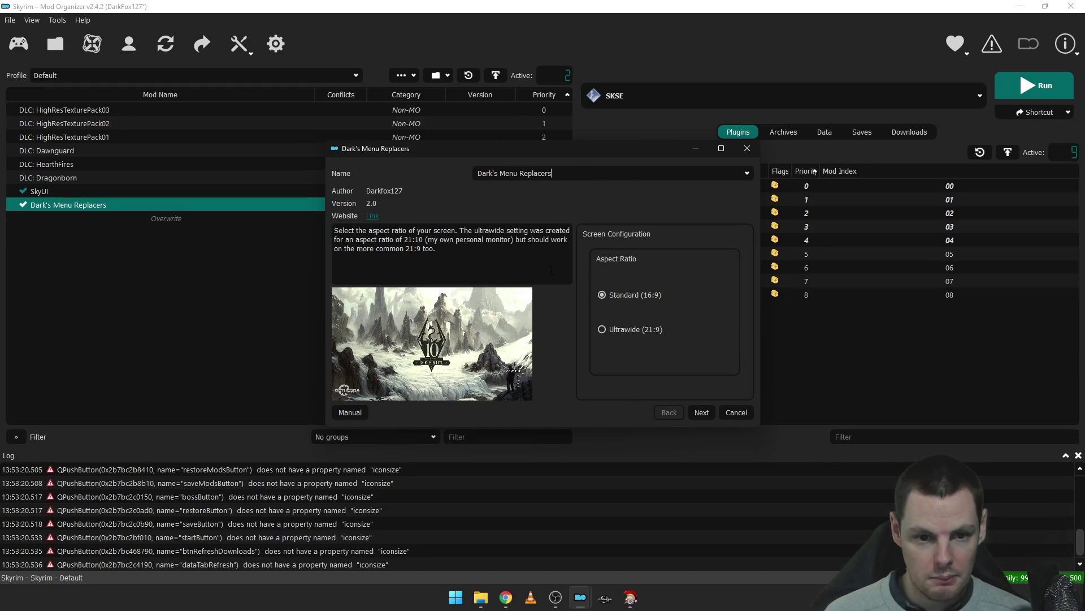
left_click(714, 415)
scroll(624, 318, "down", 5)
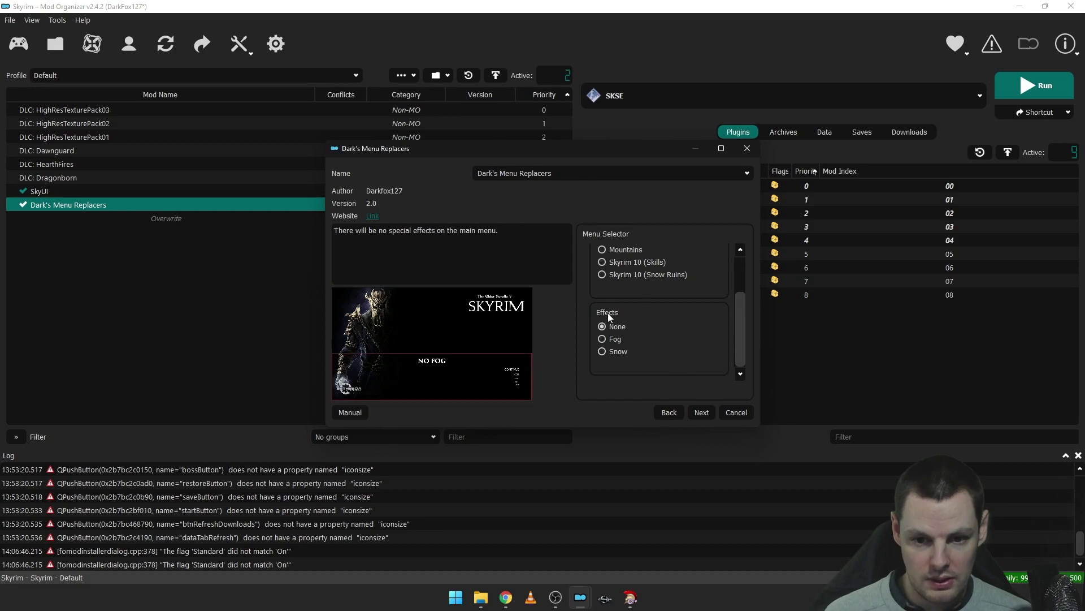
scroll(613, 315, "up", 5)
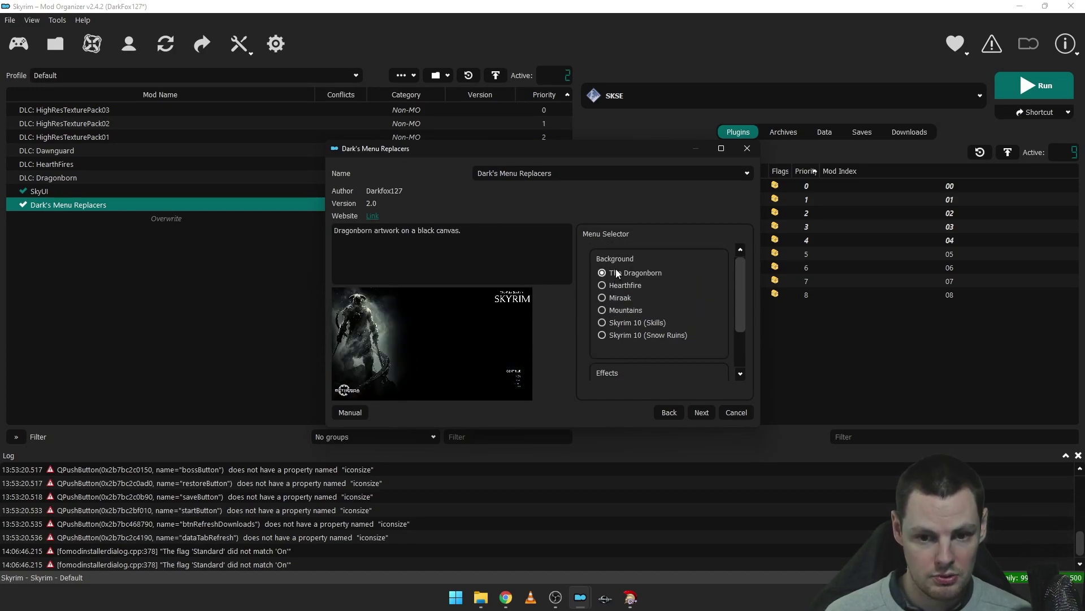
scroll(621, 305, "down", 3)
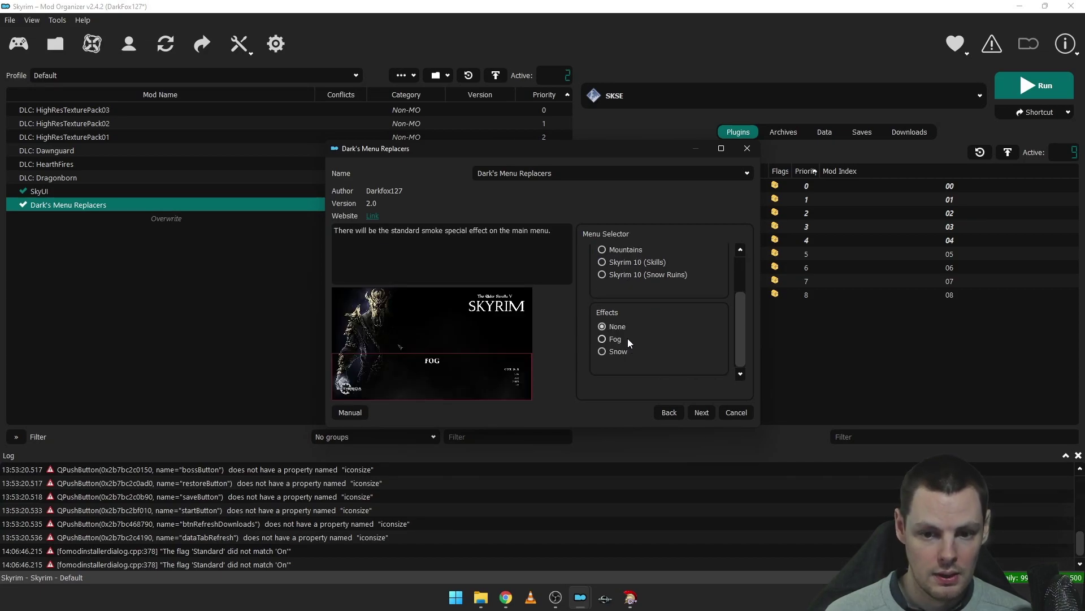
left_click(736, 412)
left_click(1019, 6)
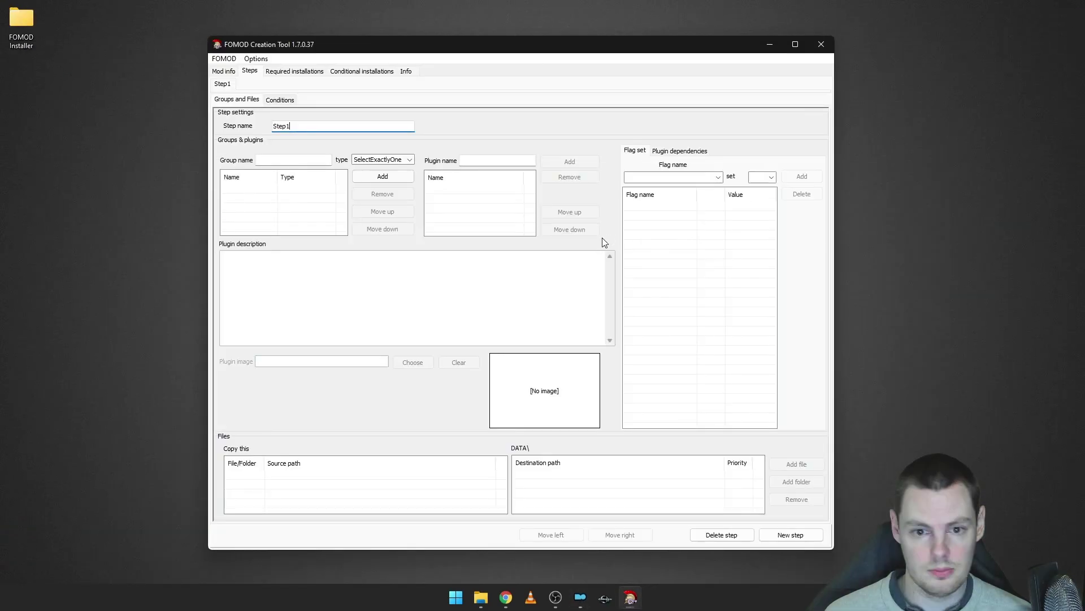
- Rename installer step Step1 as Base Files
left_click(291, 161)
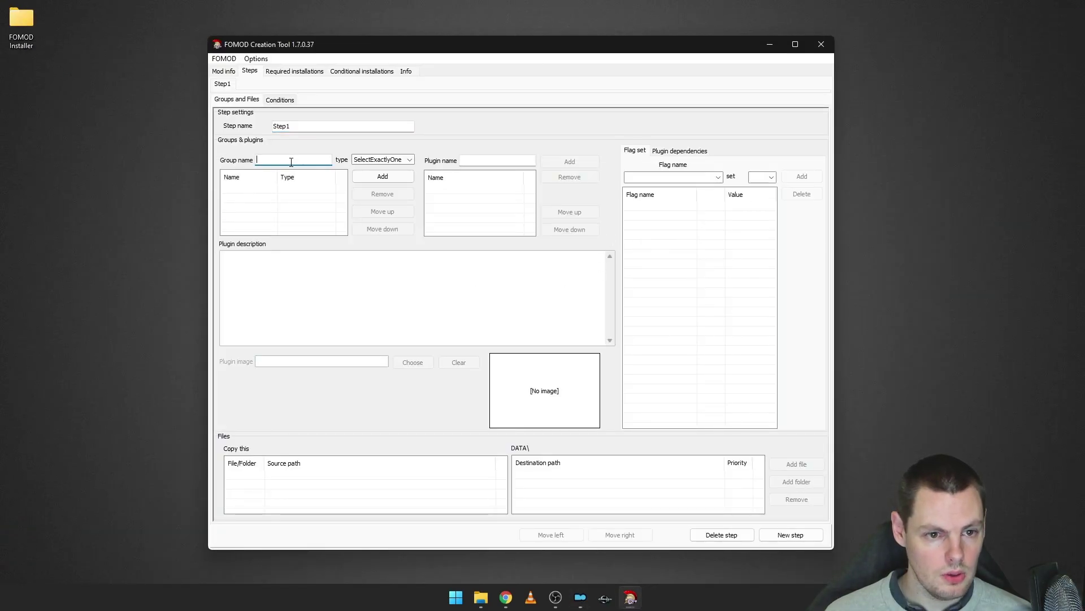
left_click_drag(297, 126, 273, 126)
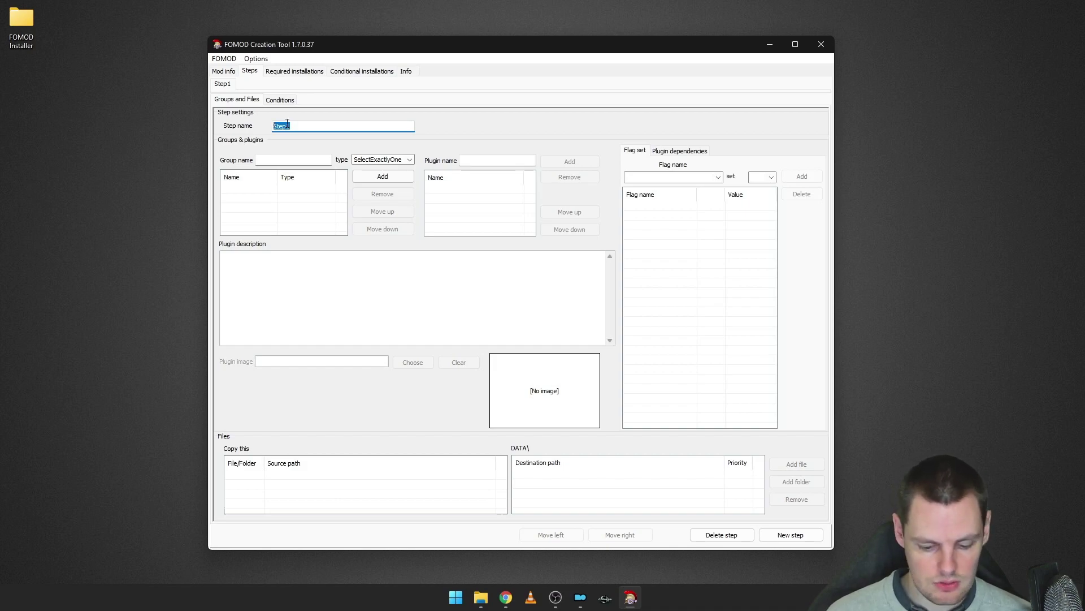
type("Base Files")
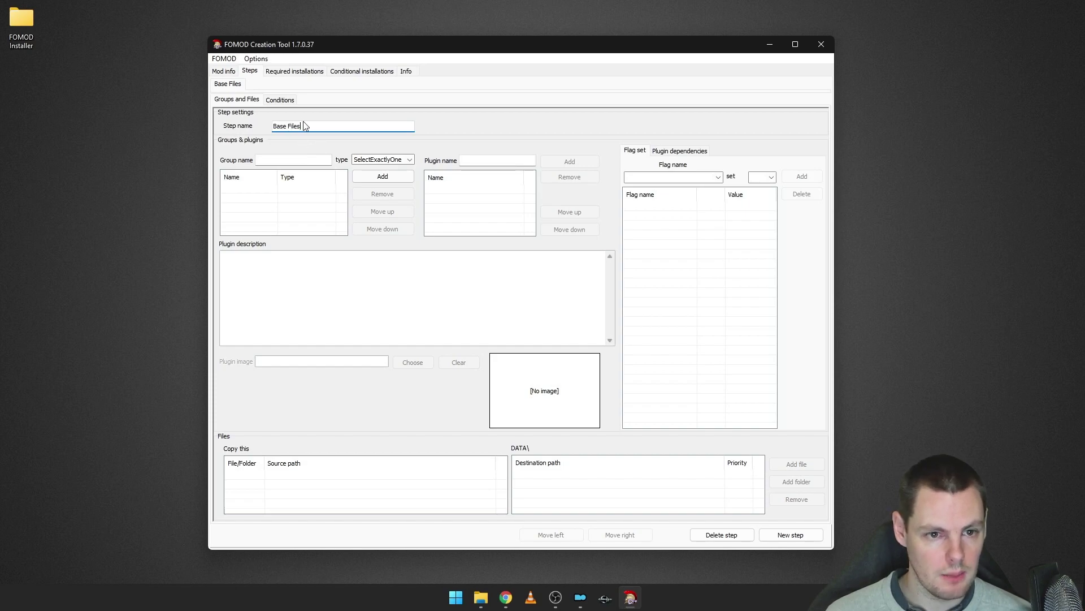
- Rename the installer step as Introduction
left_click_drag(304, 125, 248, 119)
type("Intr")
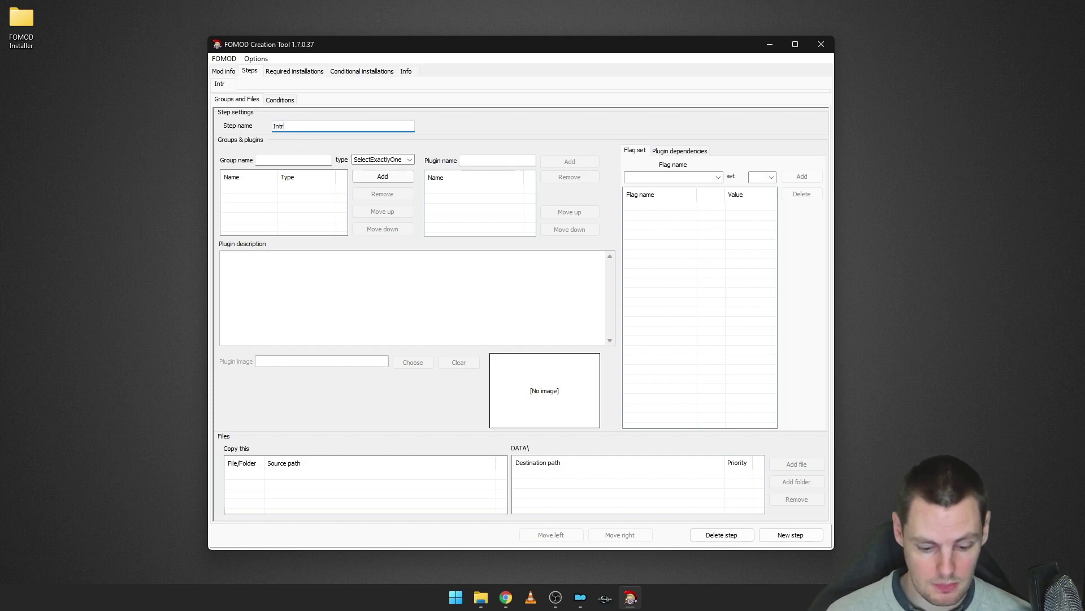
type("oduction")
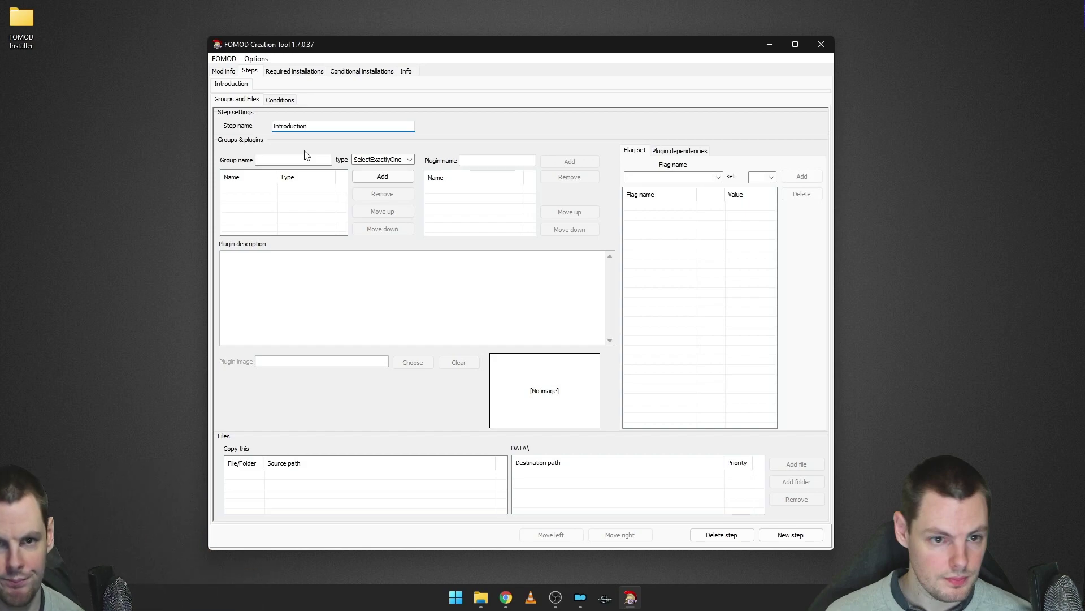
- Add a group named Base Files with type SelectAll to the Introduction step
left_click(306, 158)
type("Base Files")
left_click(409, 160)
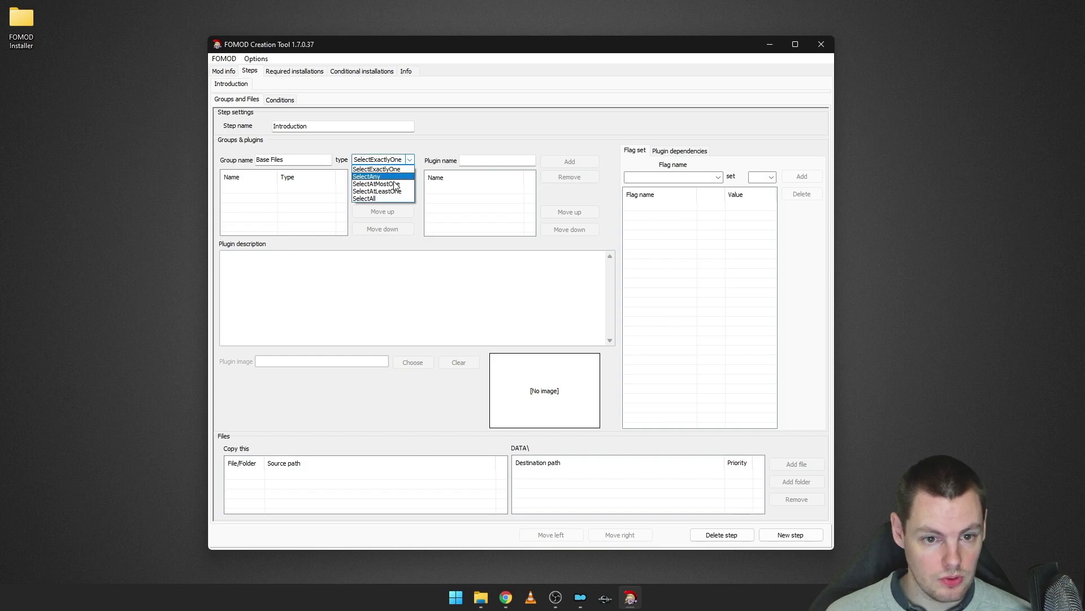
left_click(382, 198)
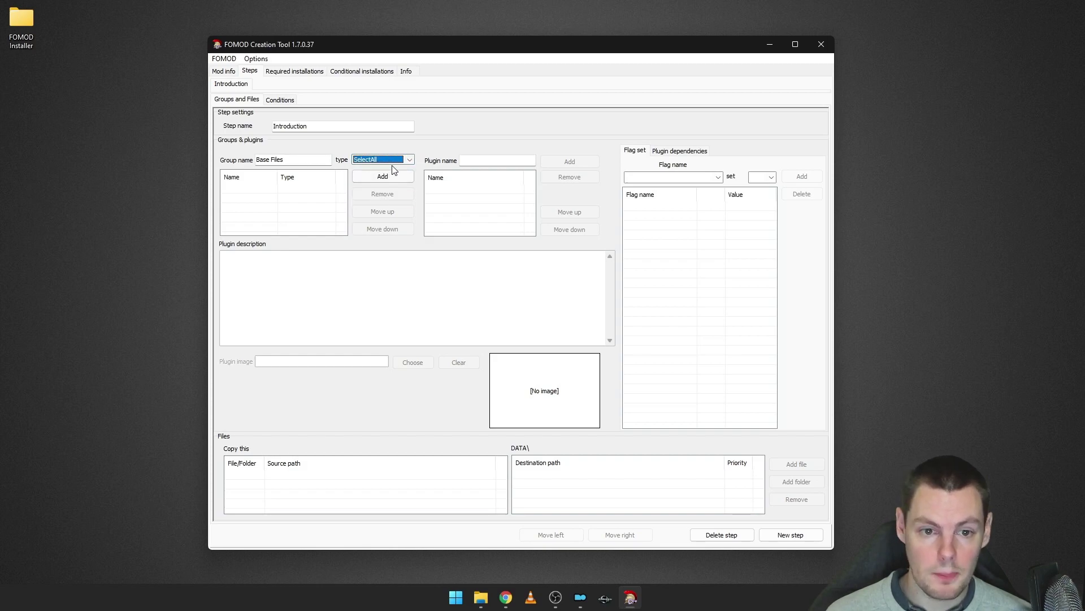
left_click(409, 160)
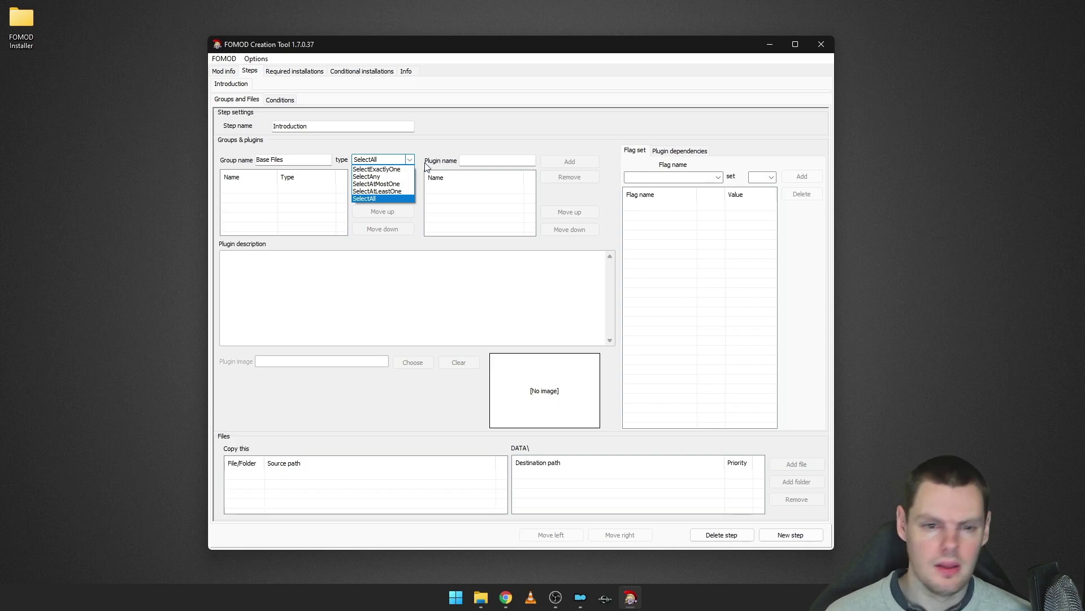
left_click(389, 199)
left_click(382, 179)
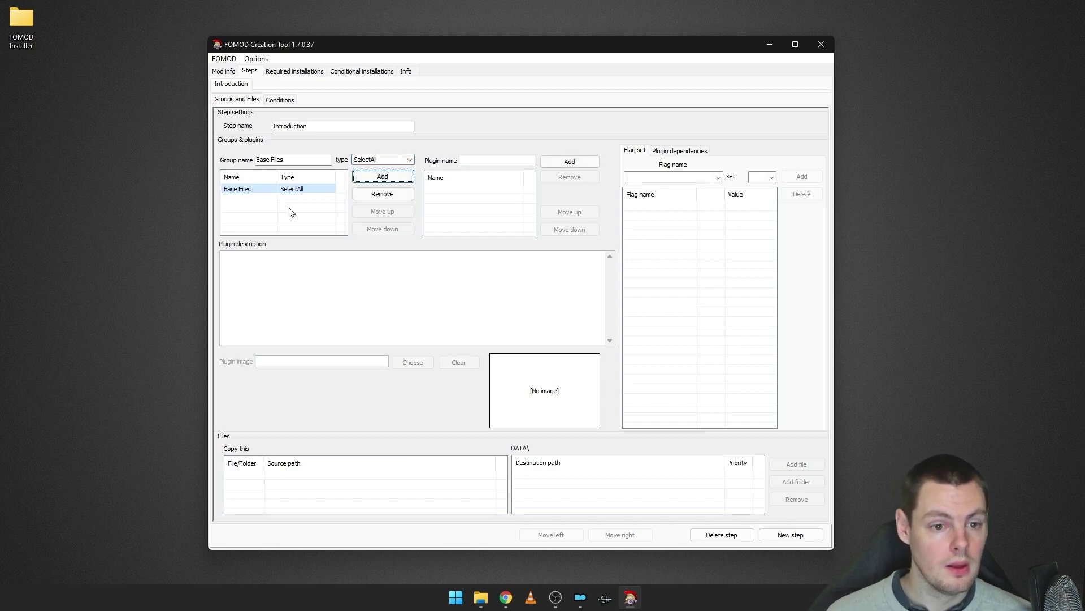
left_click(278, 197)
left_click_drag(257, 160, 283, 160)
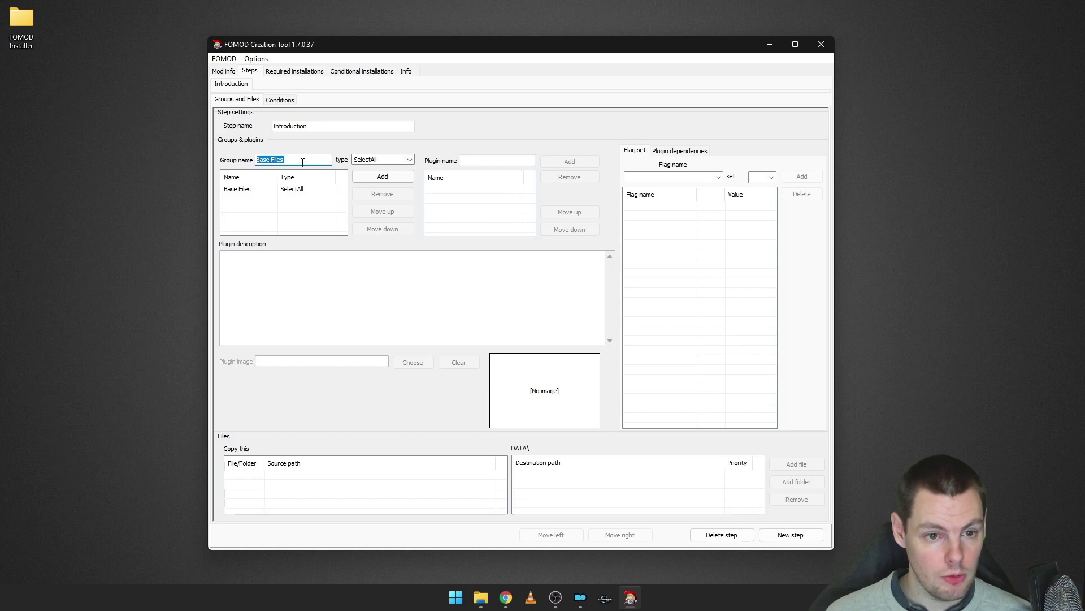
left_click(488, 160)
left_click(287, 160)
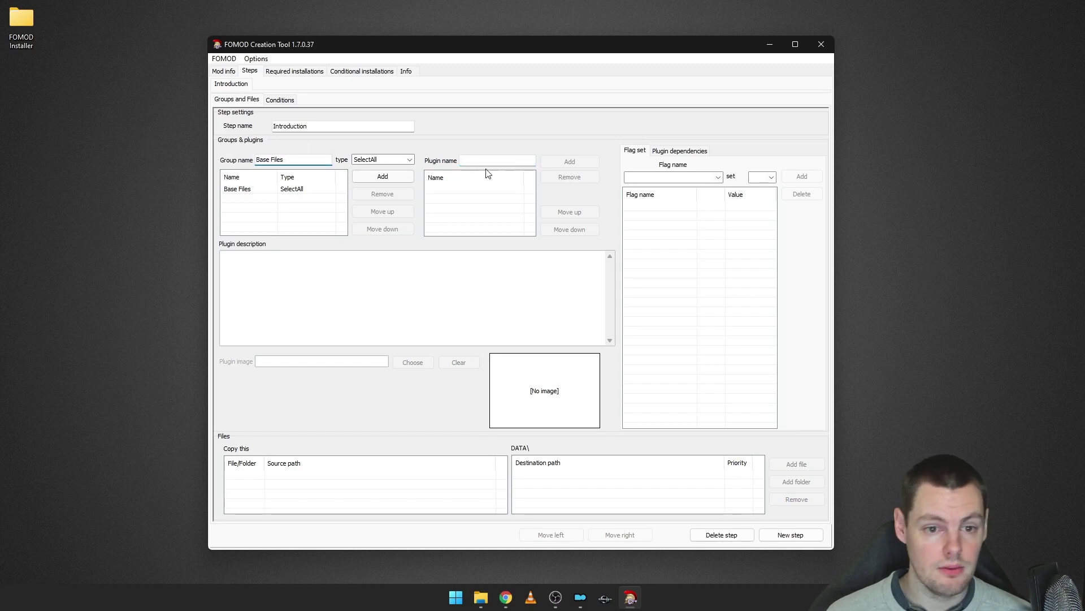
left_click(409, 159)
- Open the Base Files group's name and type for editing and leave both without changing them
left_click(292, 191)
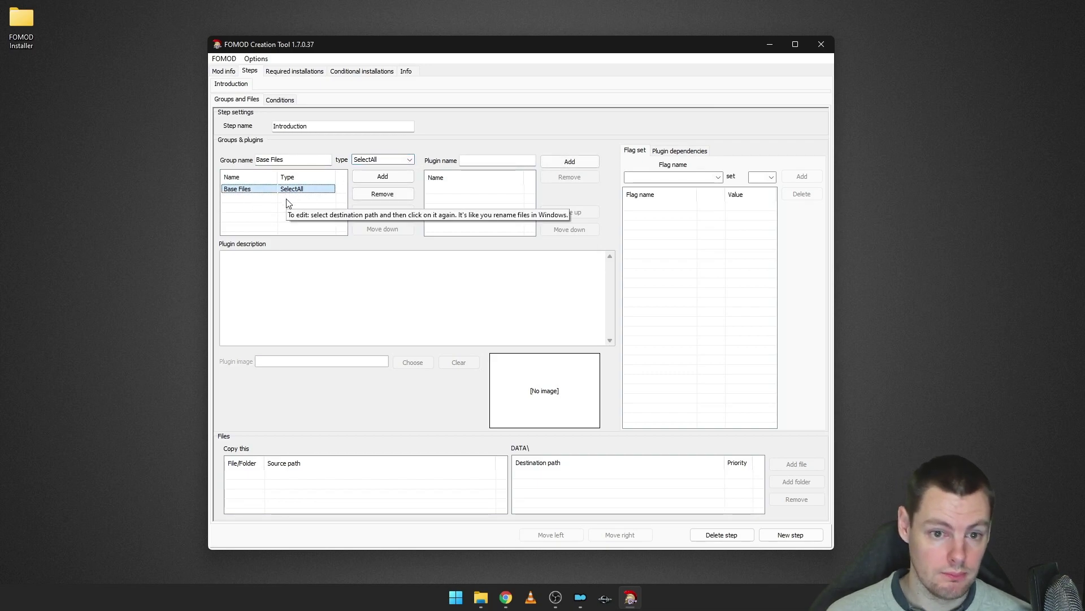
right_click(289, 191)
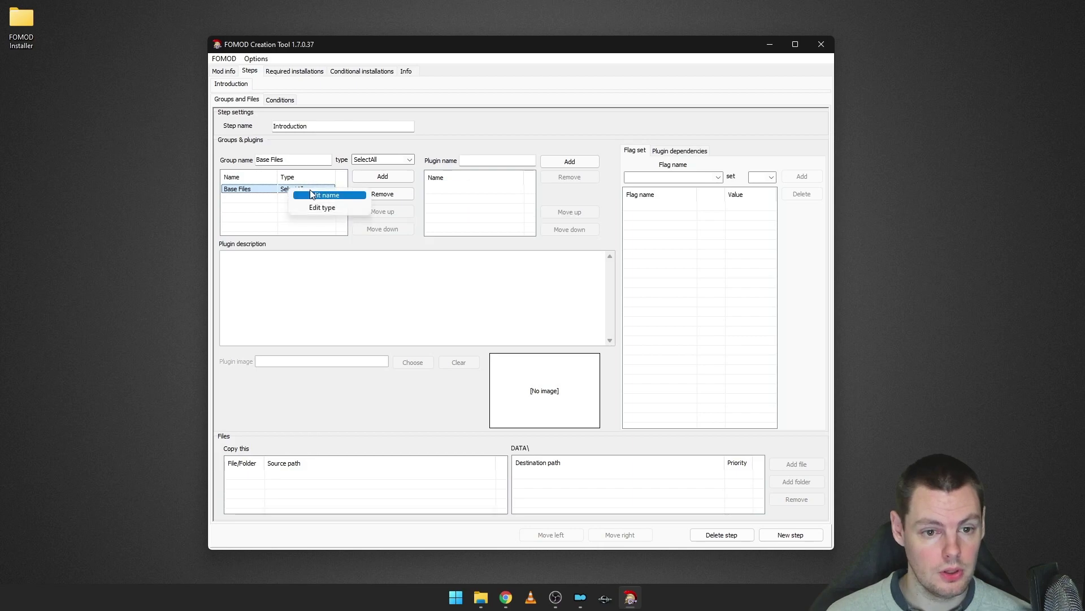
left_click(315, 196)
key("Escape")
right_click(304, 187)
left_click(327, 204)
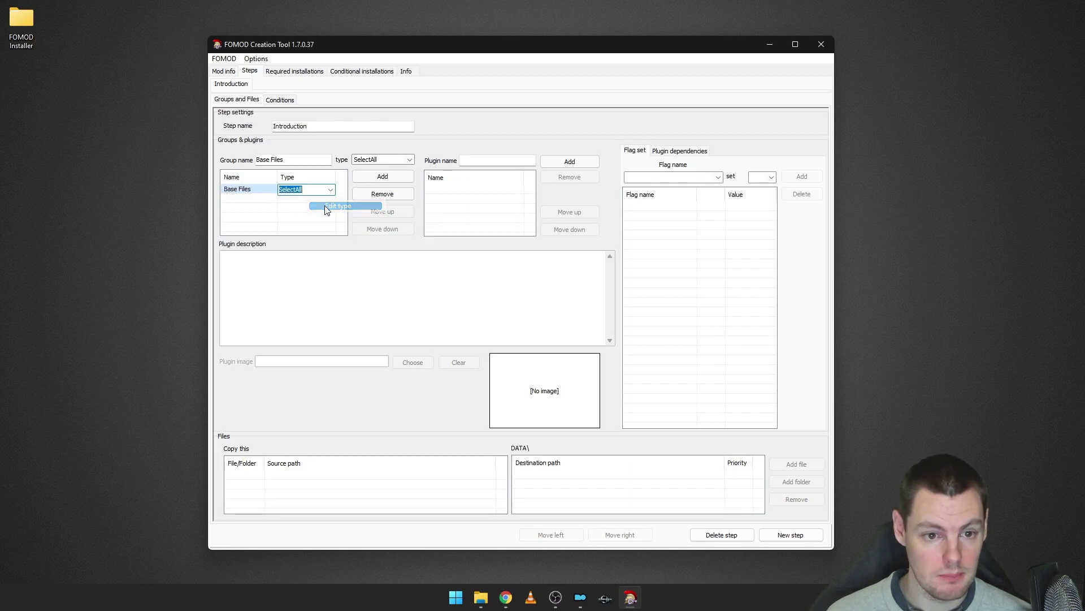
left_click(331, 191)
left_click(305, 222)
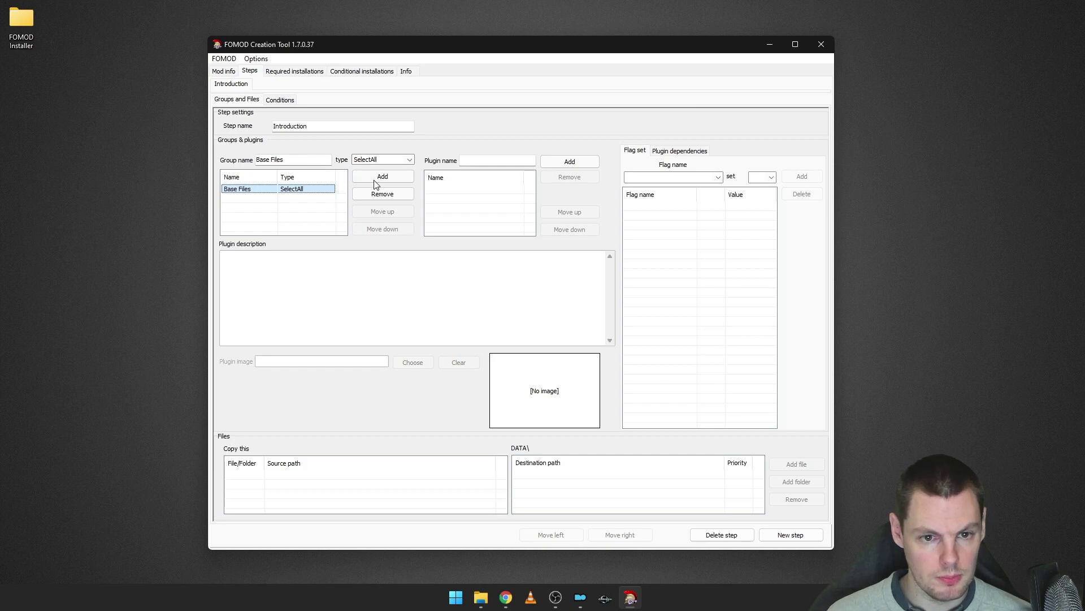
- Add two duplicate Base Files groups to the step, select different entries among them and remove both duplicates
left_click(373, 177)
left_click(372, 176)
left_click(315, 198)
left_click(314, 190)
left_click(331, 209)
left_click(369, 213)
left_click(365, 225)
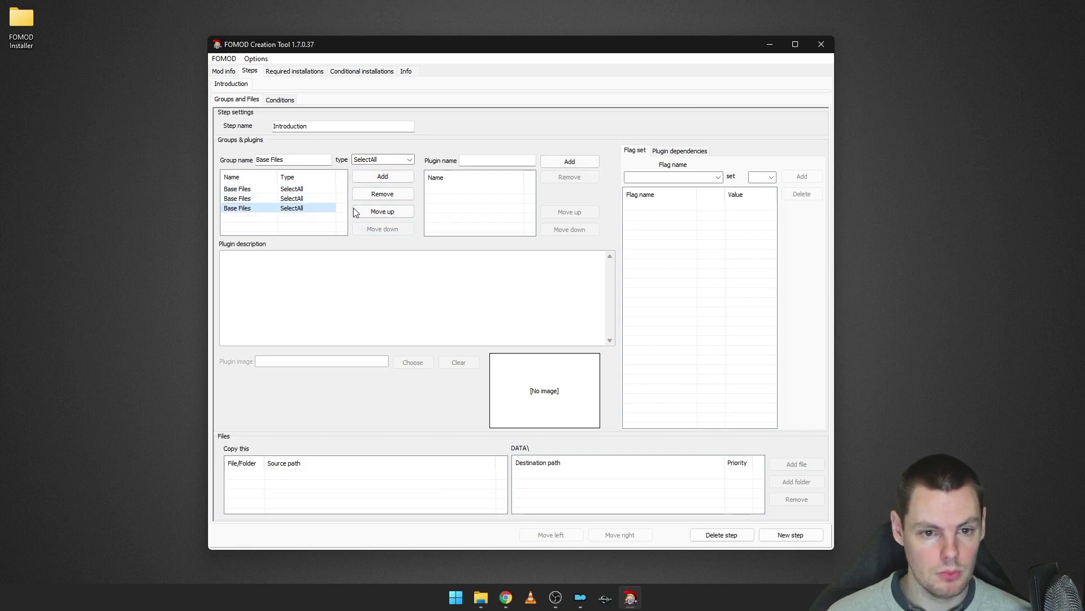
left_click(364, 195)
left_click(291, 199)
left_click(396, 203)
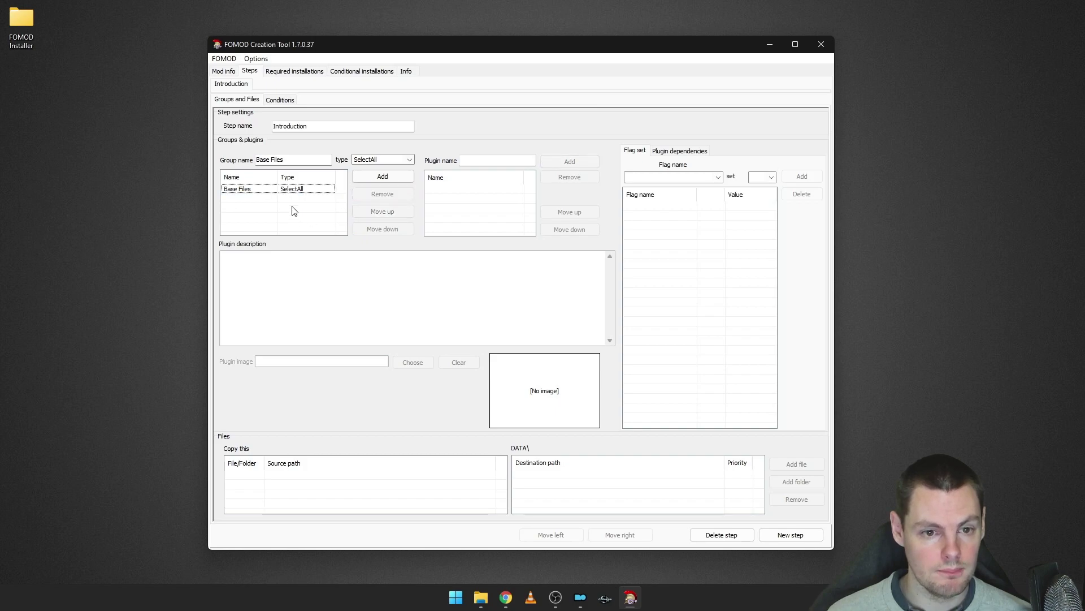
- Add a second group named Boo with type SelectAll to the Introduction step
left_click(294, 162)
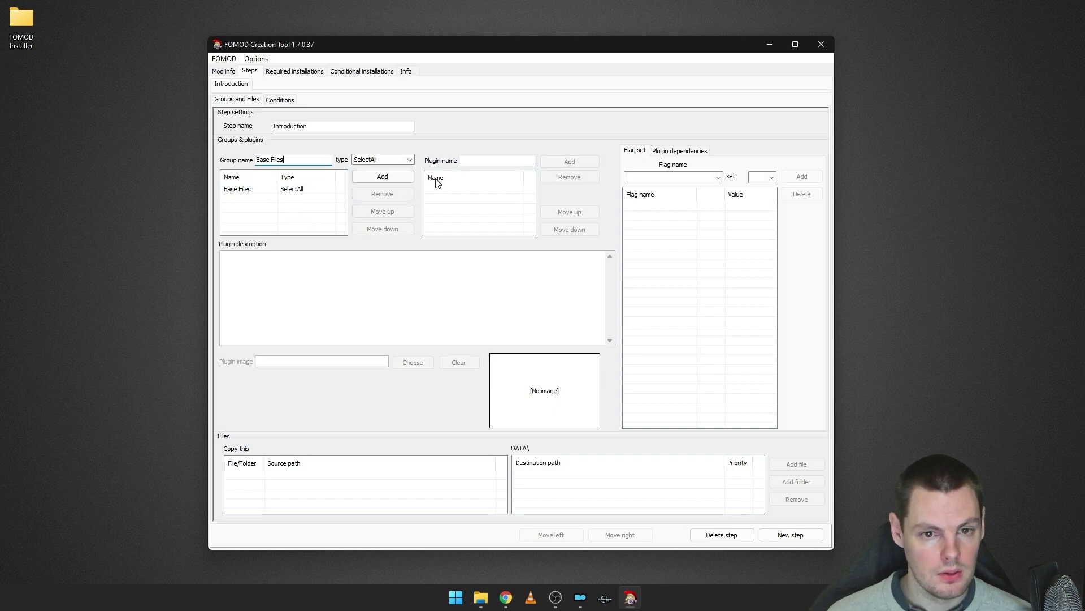
left_click(484, 163)
left_click(240, 189)
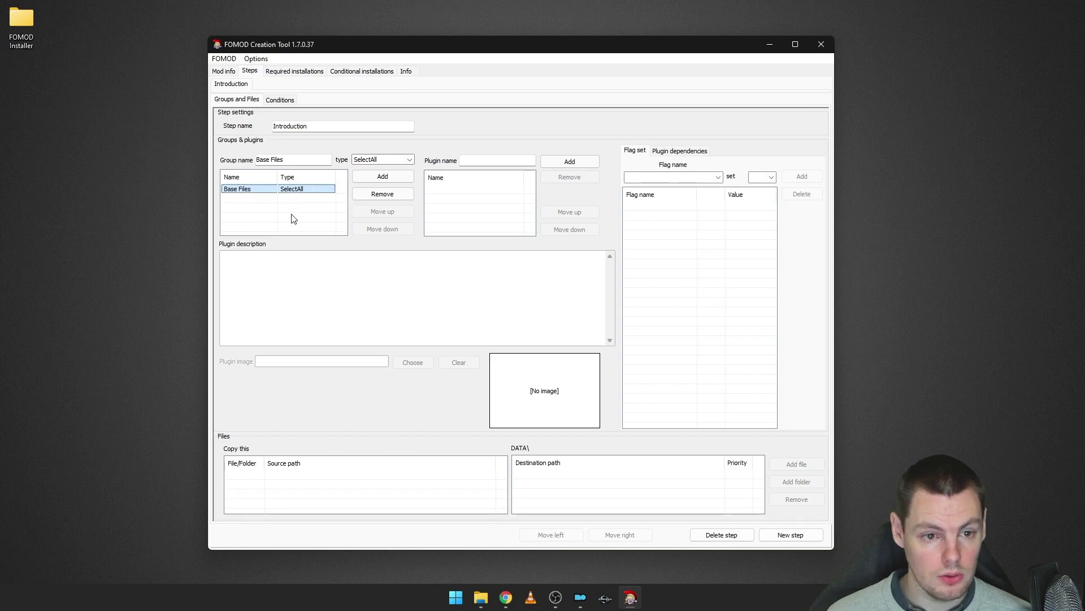
left_click(298, 192)
left_click_drag(307, 159, 248, 155)
type("Boo")
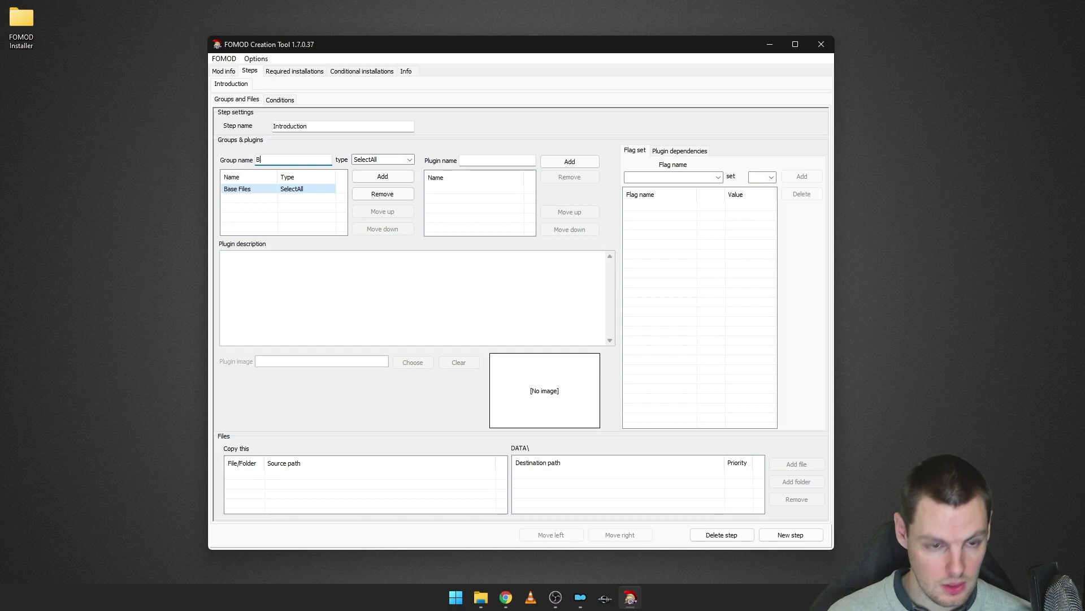
left_click(392, 177)
- Add a plugin named Essential to the Base Files group and select it
left_click(409, 212)
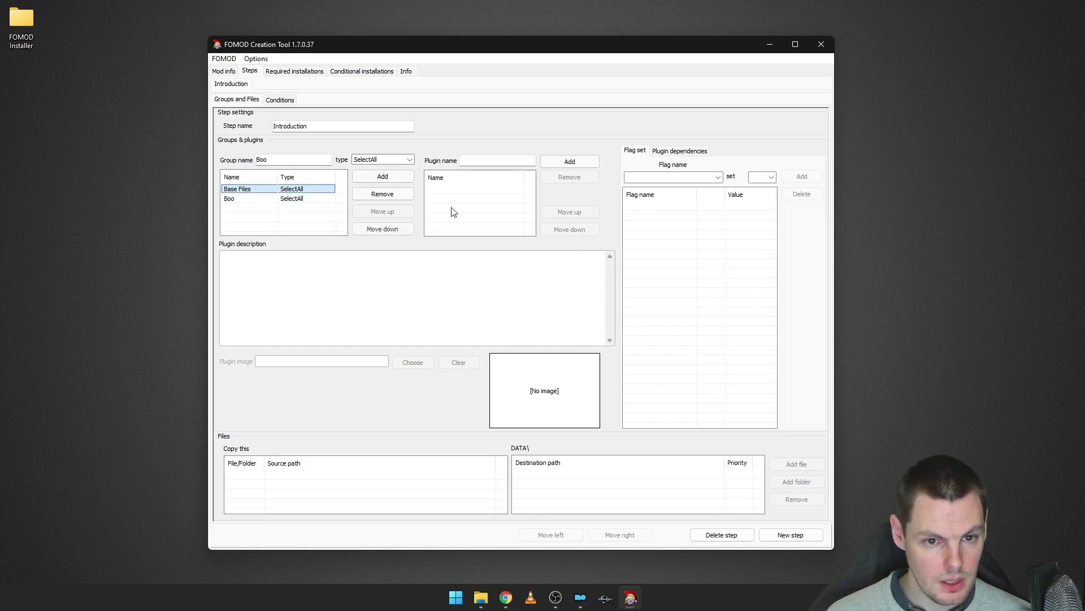
left_click(511, 157)
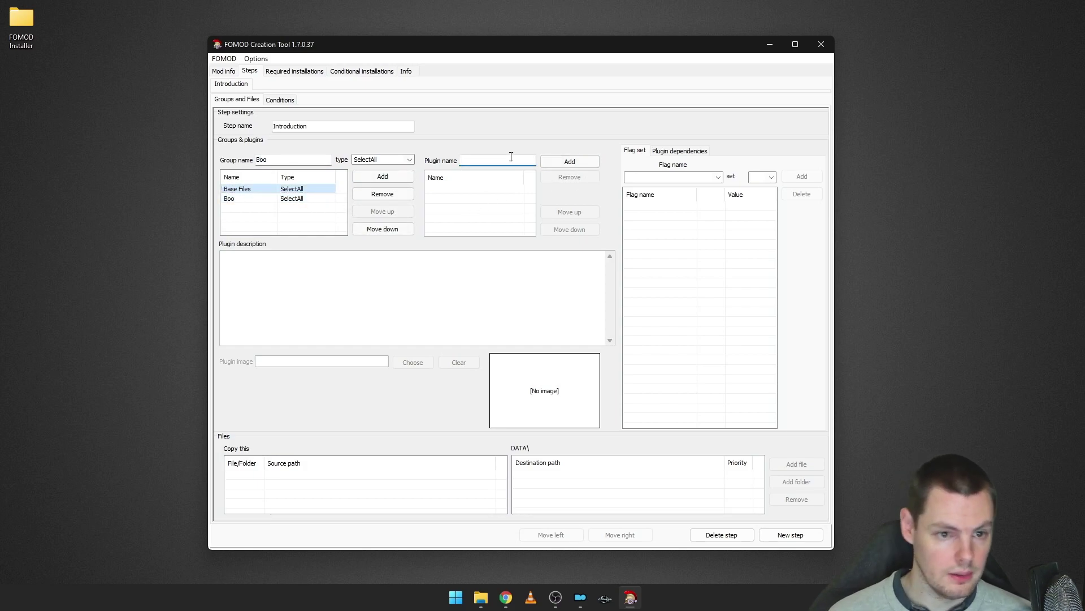
type("Essential")
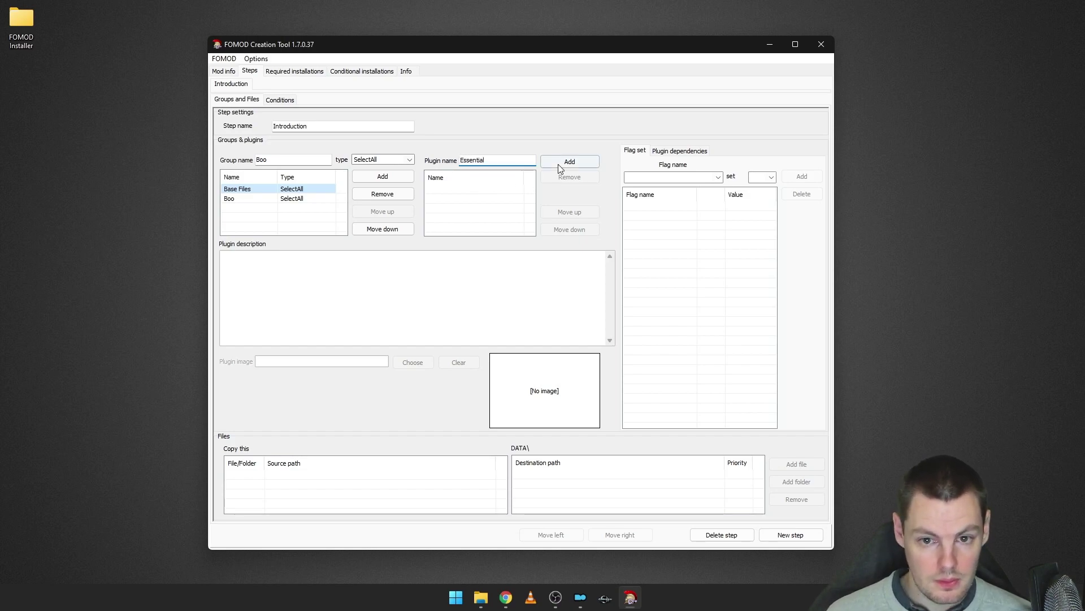
left_click(569, 162)
left_click(465, 190)
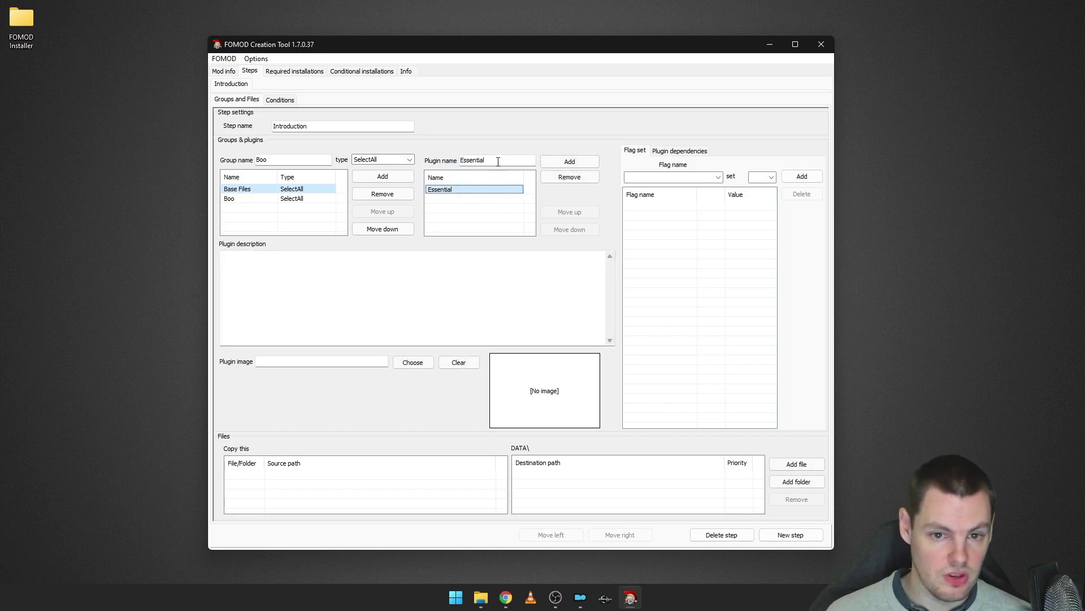
- Add two plugins named Stuff and More Stuff to the Boo group
left_click(283, 201)
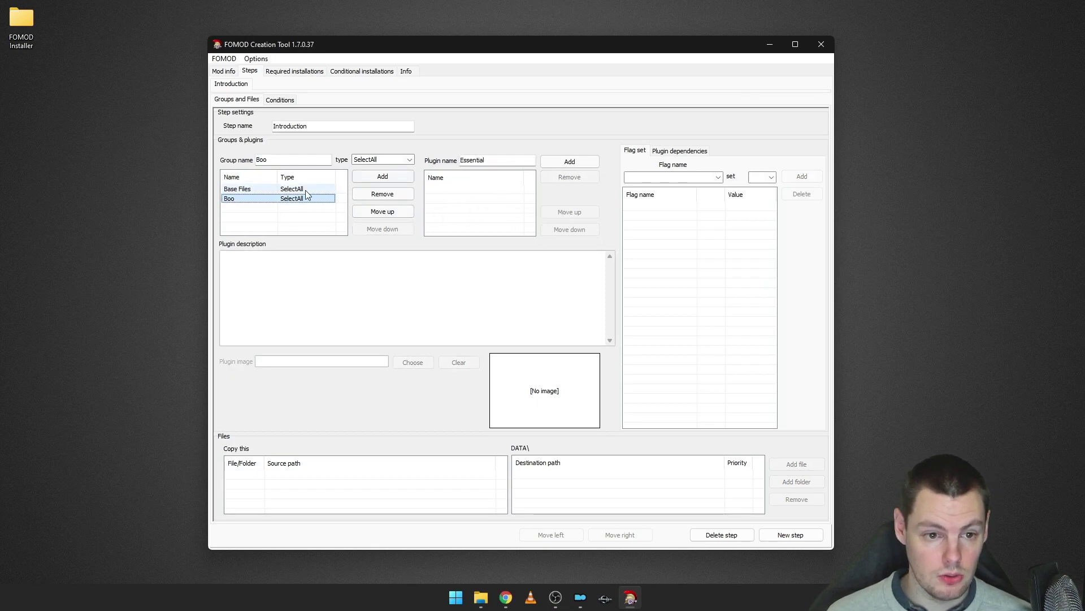
left_click(313, 190)
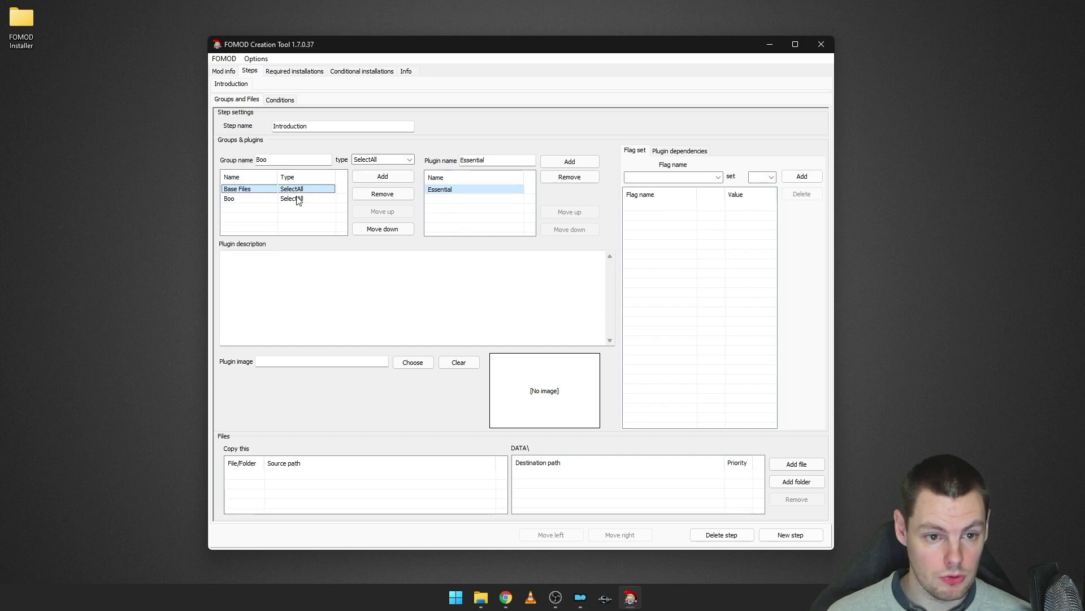
left_click(288, 201)
key("Tab")
type("Stuf")
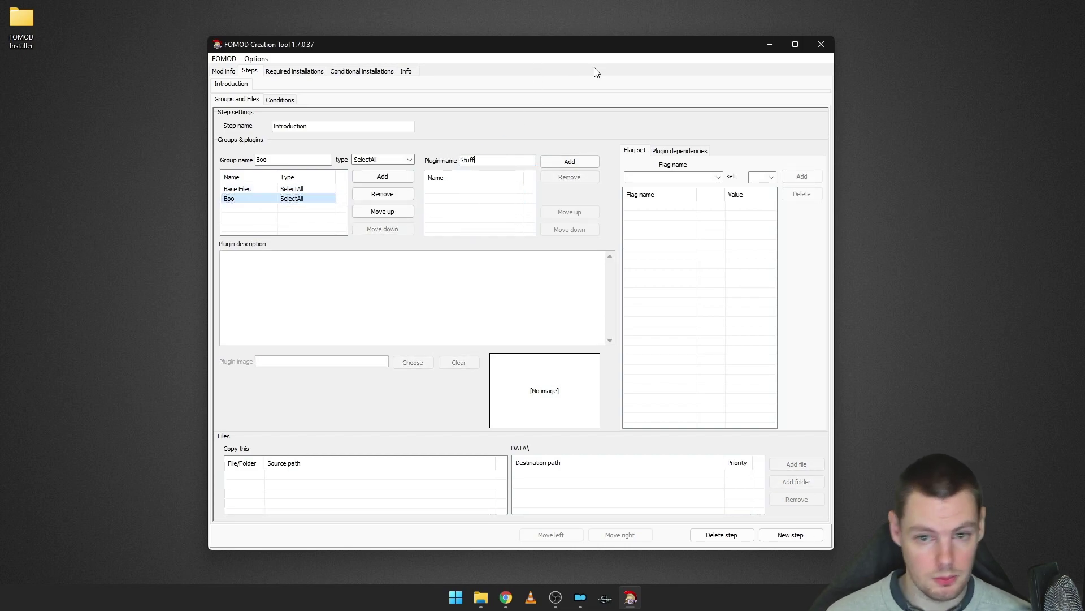
left_click(546, 164)
type("More Stuff")
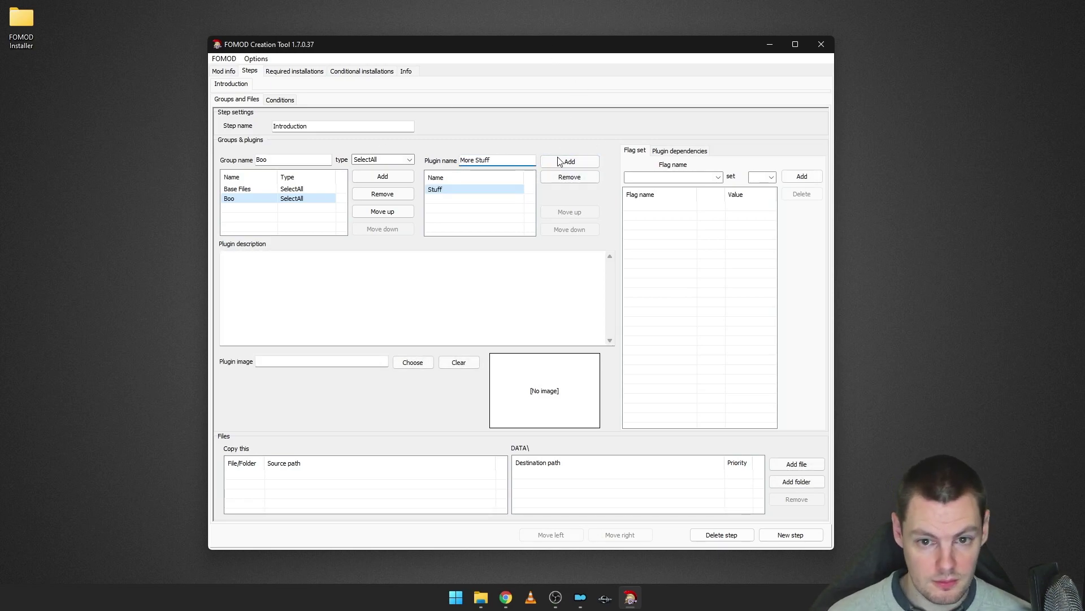
left_click(570, 162)
left_click(483, 223)
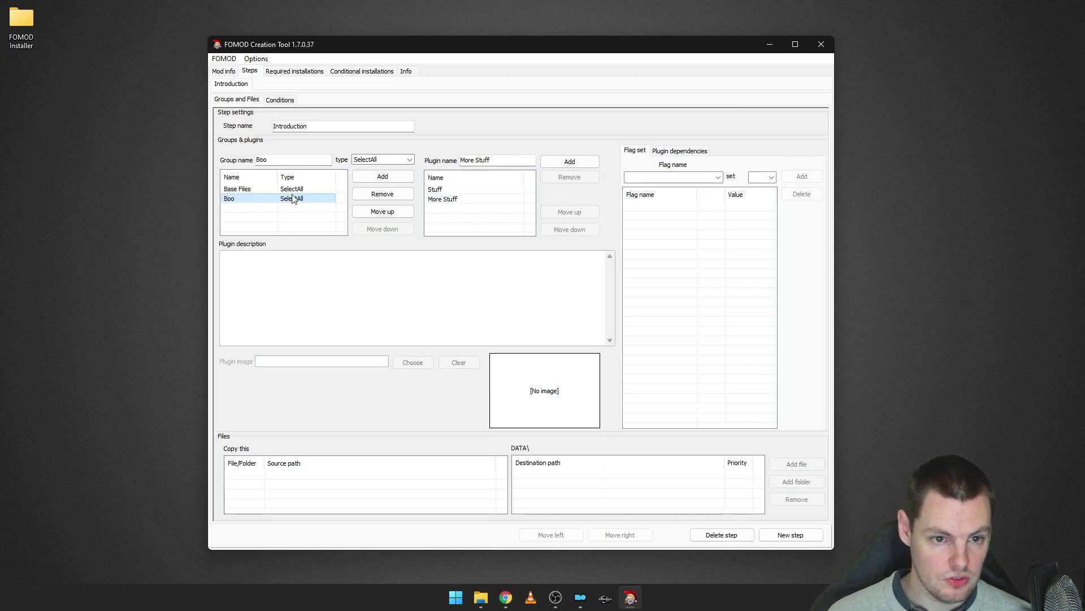
- Compare the plugin lists of the Base Files and Boo groups, remove the Boo group and select Base Files
left_click(293, 190)
left_click(293, 199)
left_click(296, 190)
left_click(293, 199)
left_click(296, 190)
left_click(293, 199)
left_click(387, 196)
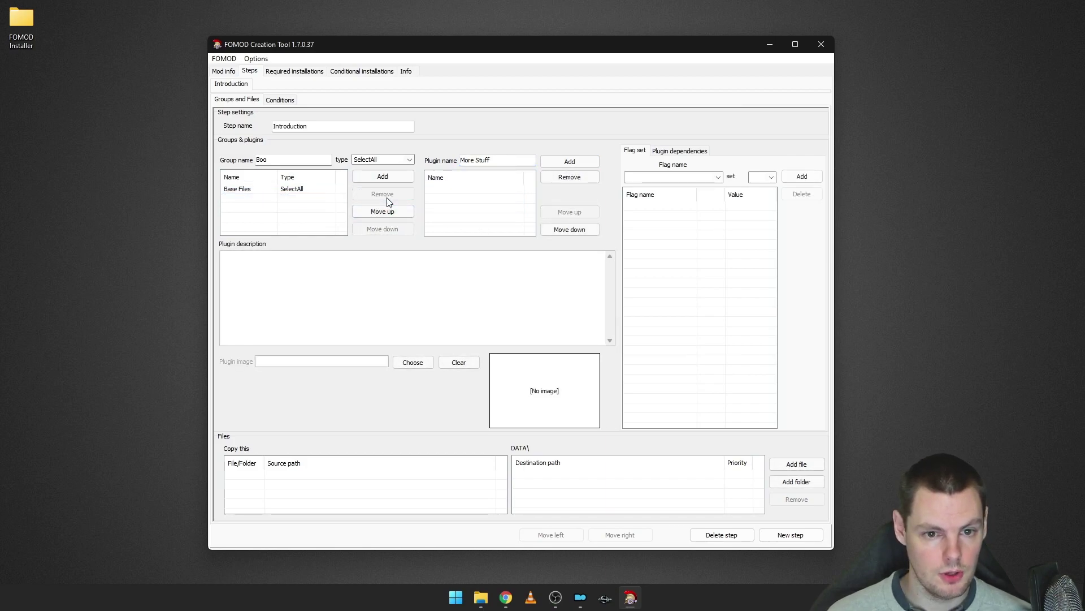
left_click(316, 190)
left_click(333, 215)
left_click(317, 191)
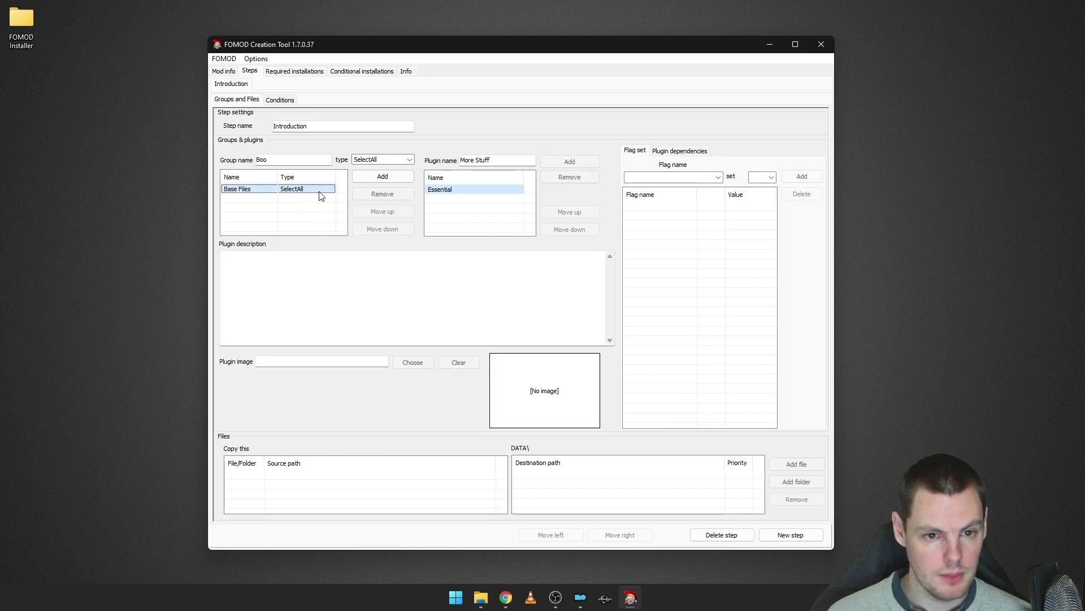
- Give the Essential plugin the description "All the essentials that you need are here. Must have this ticked!"
left_click(671, 230)
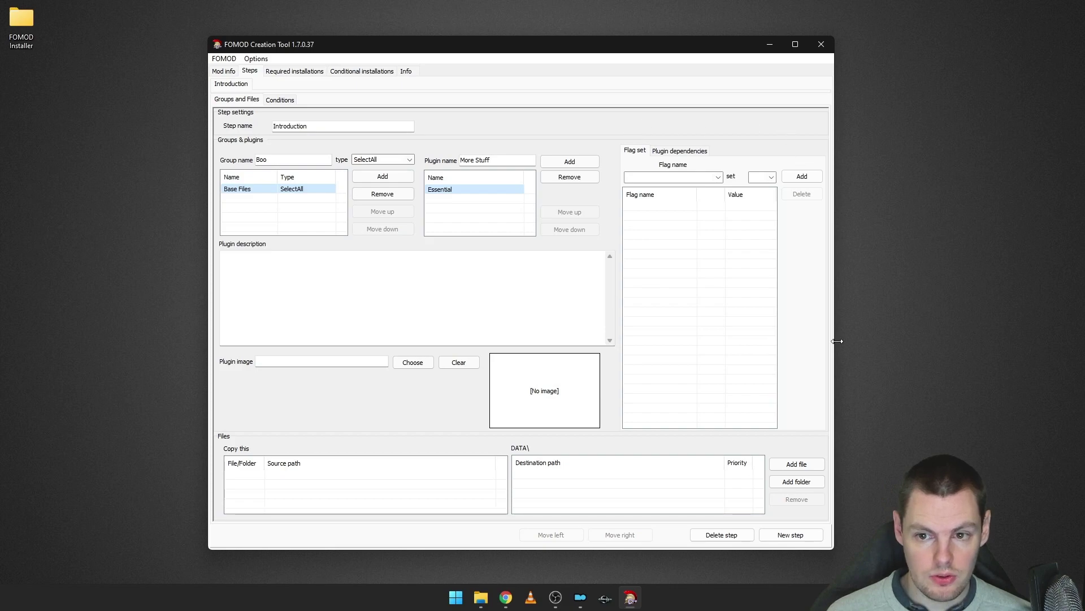
left_click(250, 281)
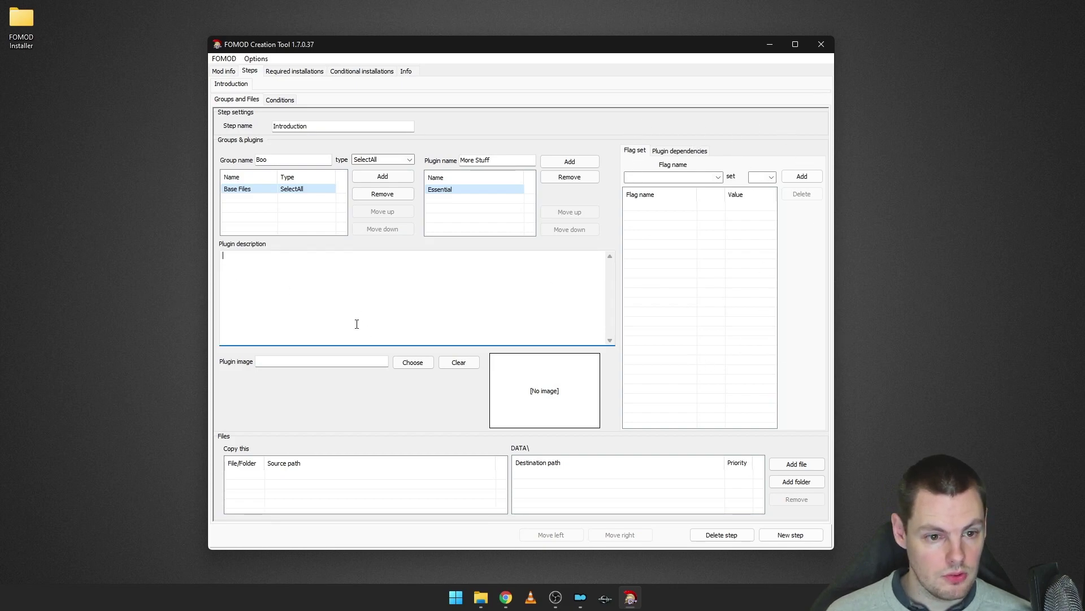
left_click(272, 190)
left_click(456, 191)
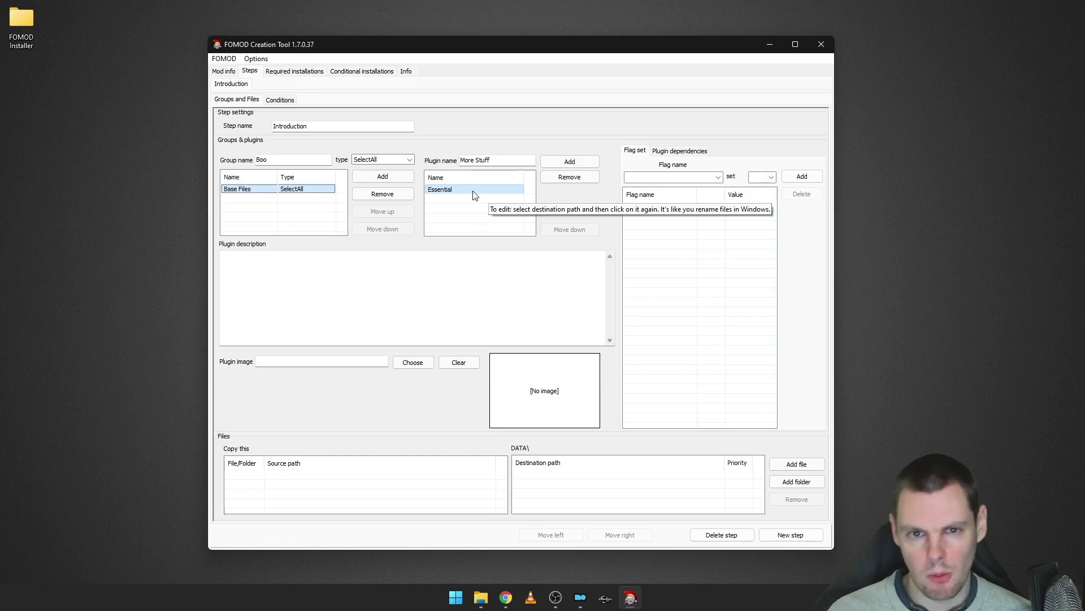
left_click(448, 190)
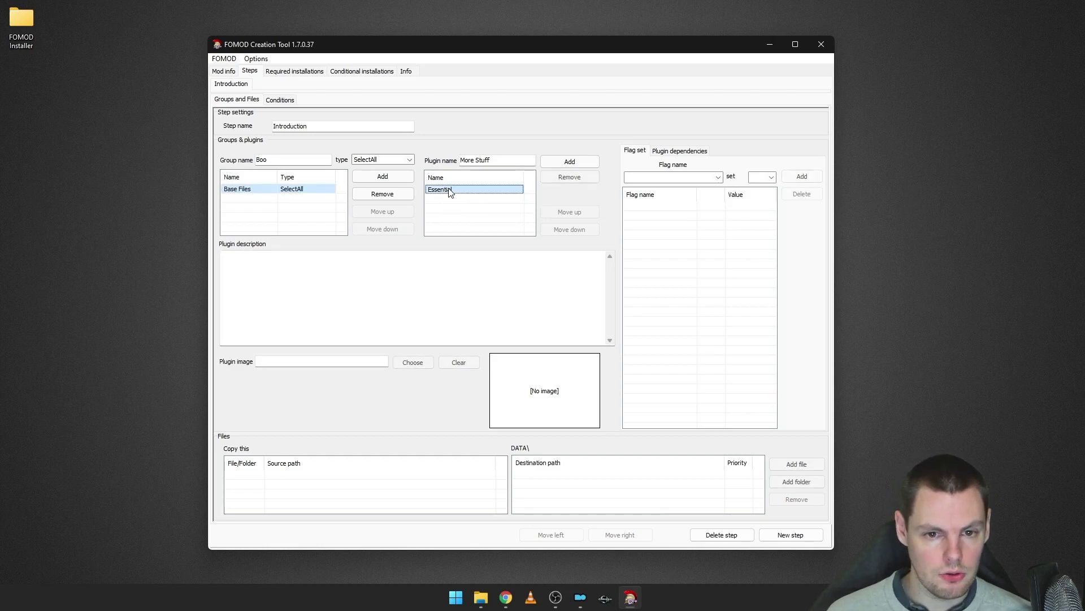
left_click(341, 274)
type("All the essentials that you need are")
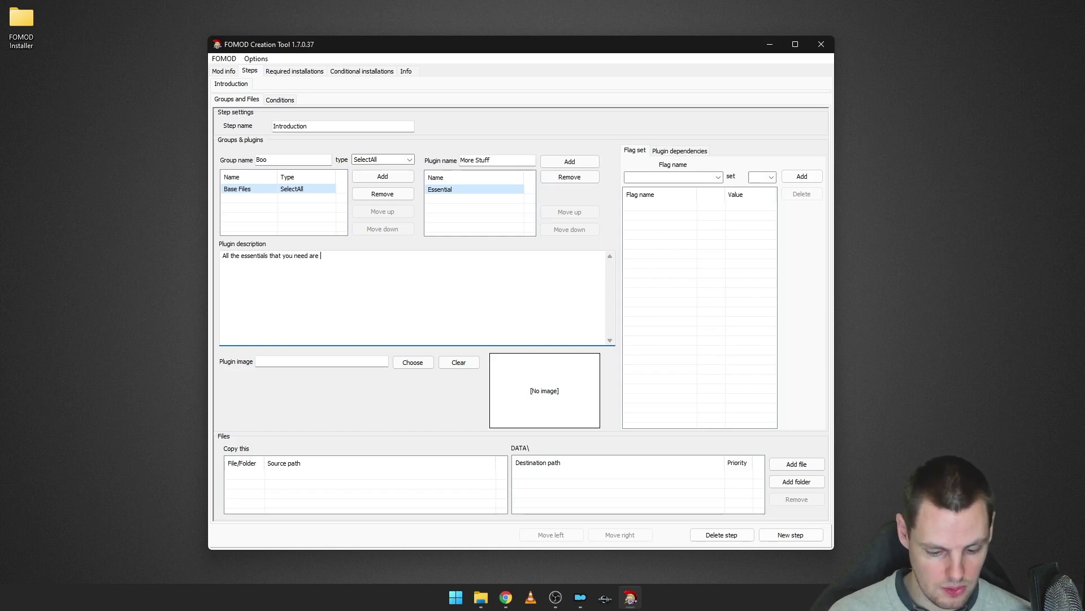
type("here. Must have this ticke")
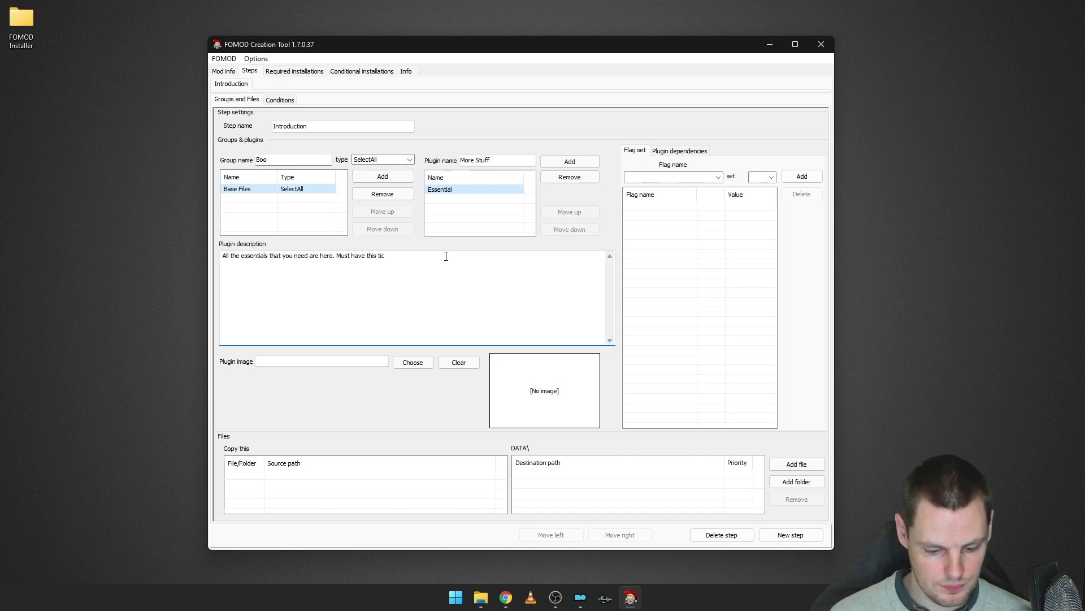
type("d!")
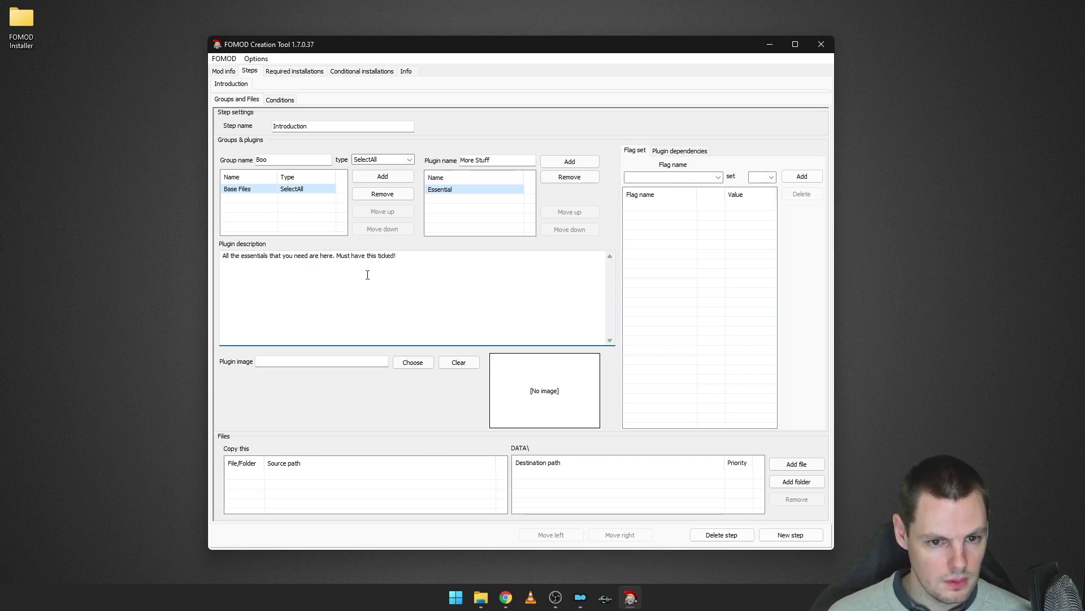
- Add a plugin named More Stuff to the Base Files group, compare it with Essential and remove it again
left_click(463, 213)
left_click(570, 161)
left_click(485, 191)
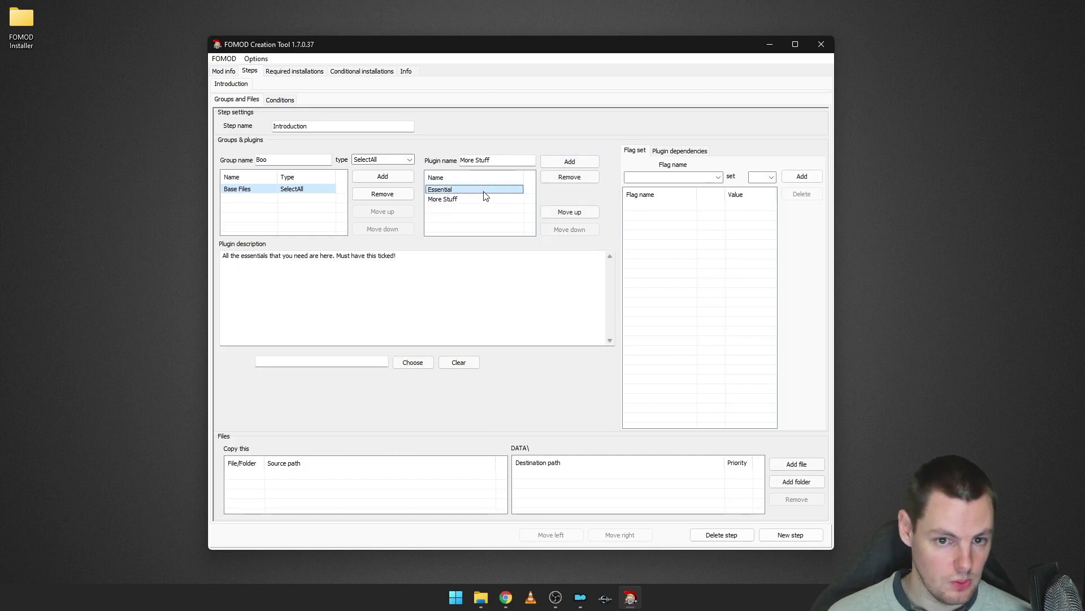
left_click(484, 199)
left_click(484, 191)
left_click(484, 200)
left_click(563, 179)
left_click(482, 190)
left_click(467, 289)
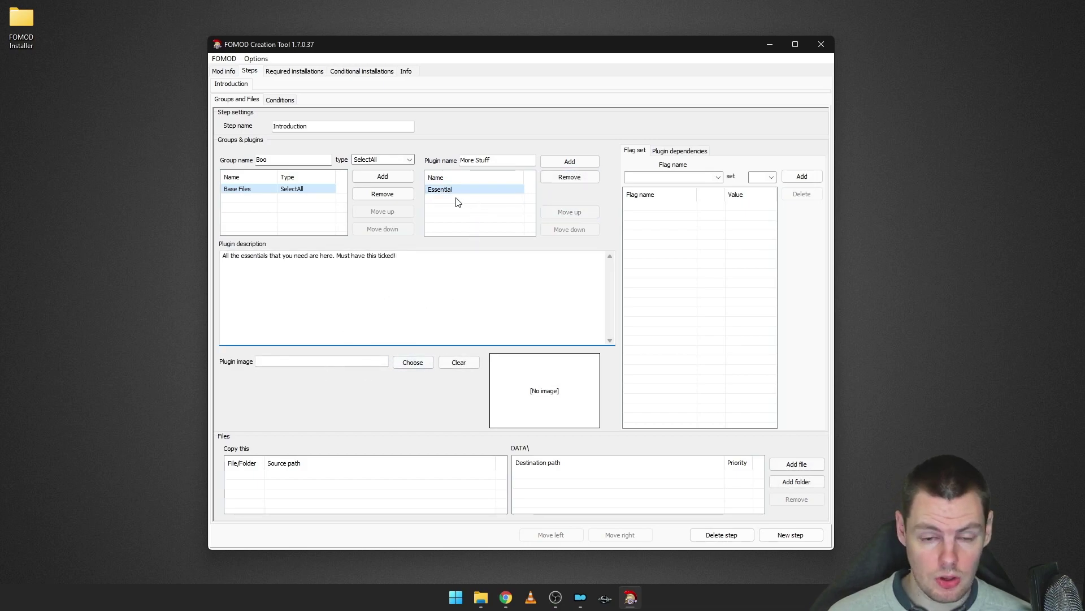
- Set Header Image.jpg from the Images folder as the Essential plugin's image and clear it again
left_click(423, 362)
double_click(381, 275)
double_click(368, 260)
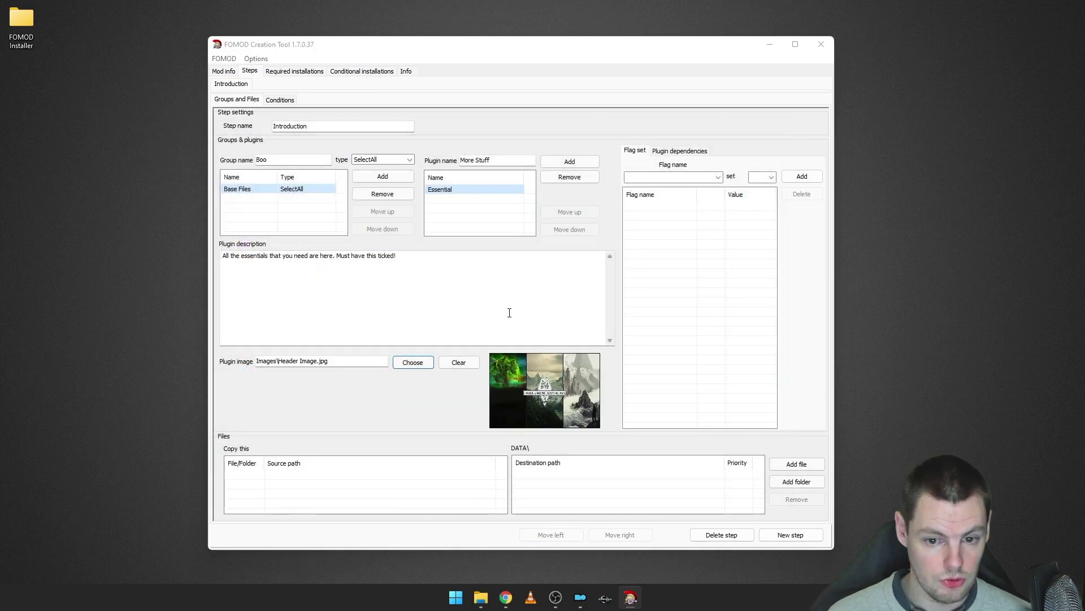
left_click(446, 269)
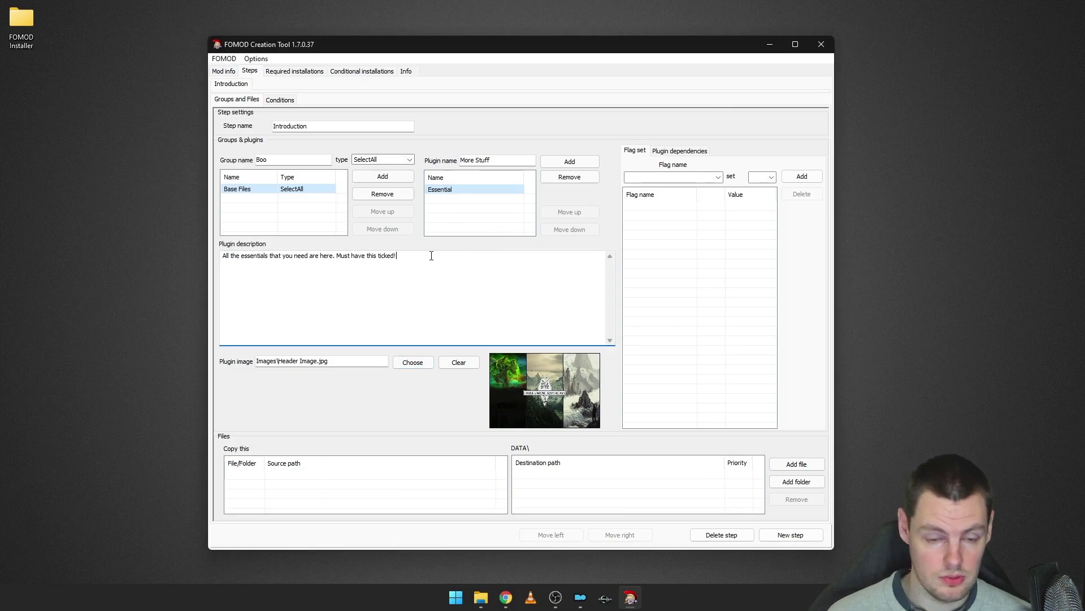
left_click(458, 365)
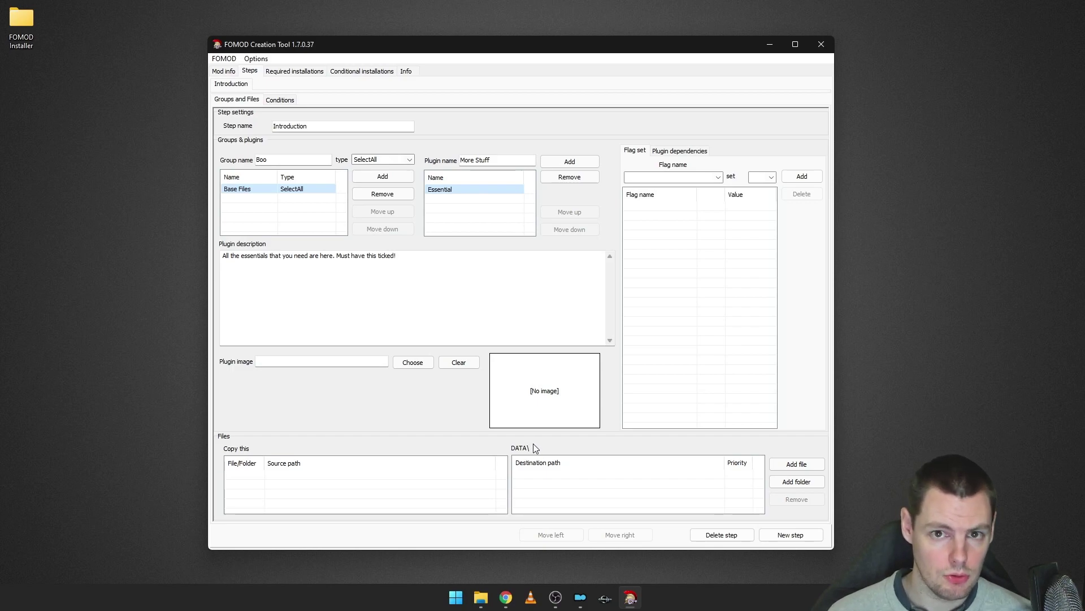
- Create a folder named Base Files inside FOMOD Installer while browsing for a file and leave without adding any file
left_click(801, 467)
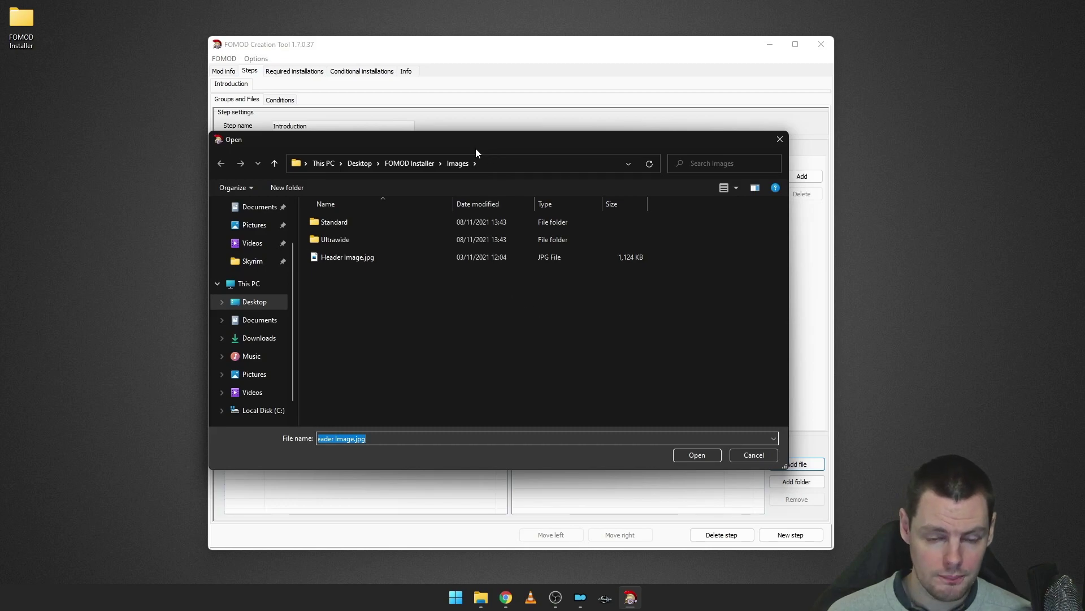
key("alt+Up")
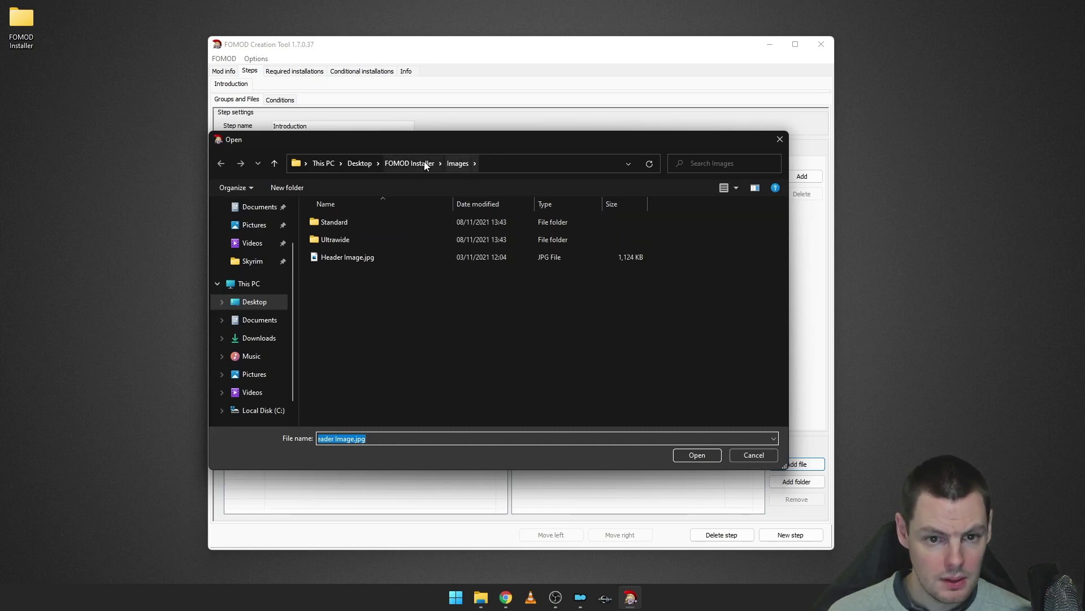
right_click(387, 353)
mouse_move(449, 456)
left_click(536, 452)
type("Base Files")
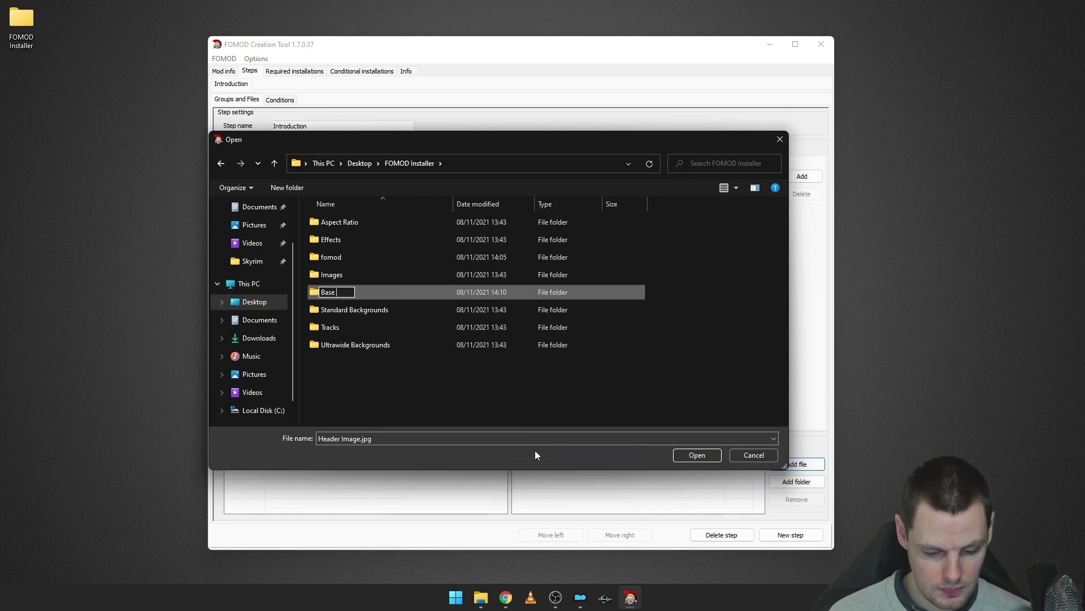
key("Return")
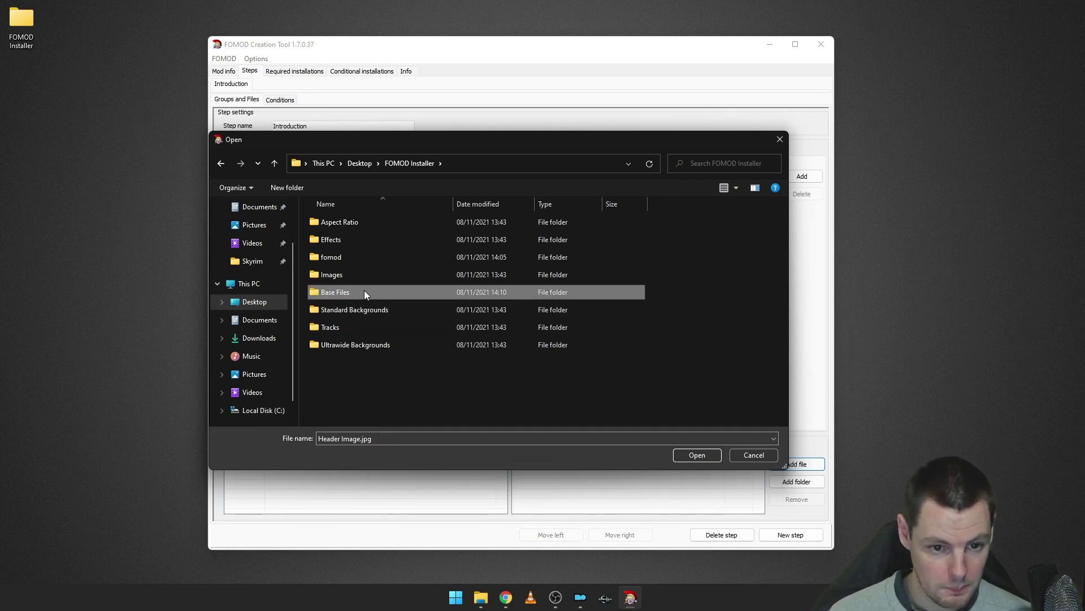
double_click(338, 290)
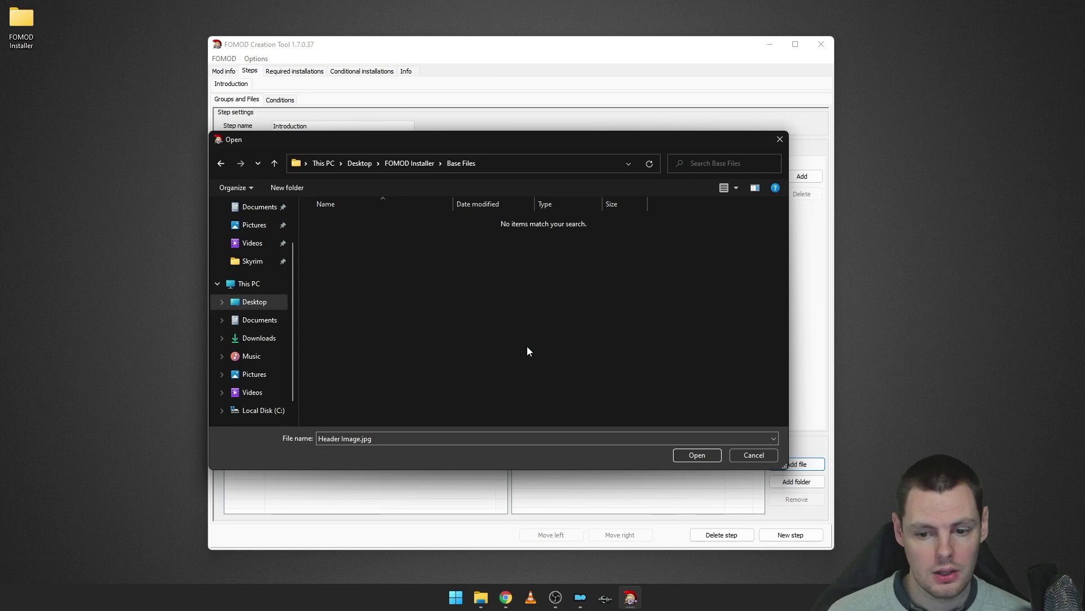
left_click(769, 459)
left_click(783, 462)
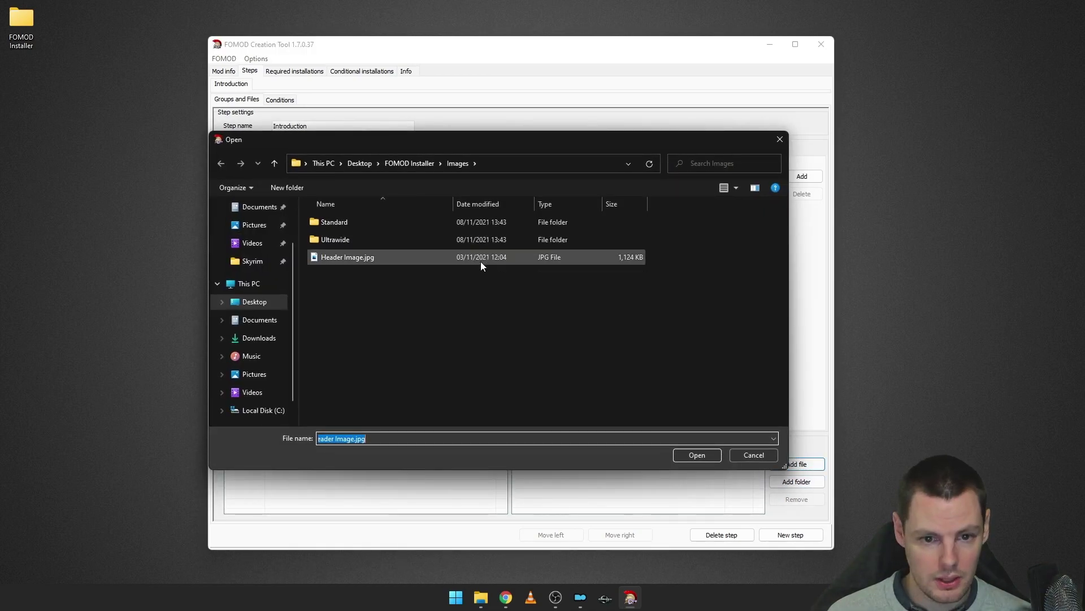
left_click(758, 455)
- Add the Base Files folder from FOMOD Installer to the Essential plugin's files
left_click(796, 482)
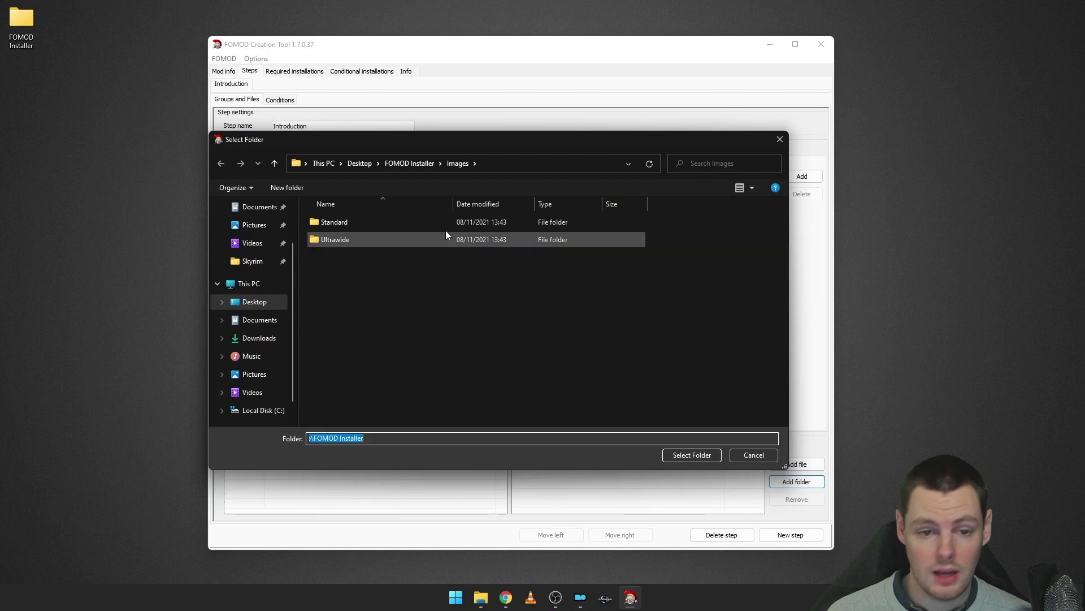
left_click(425, 165)
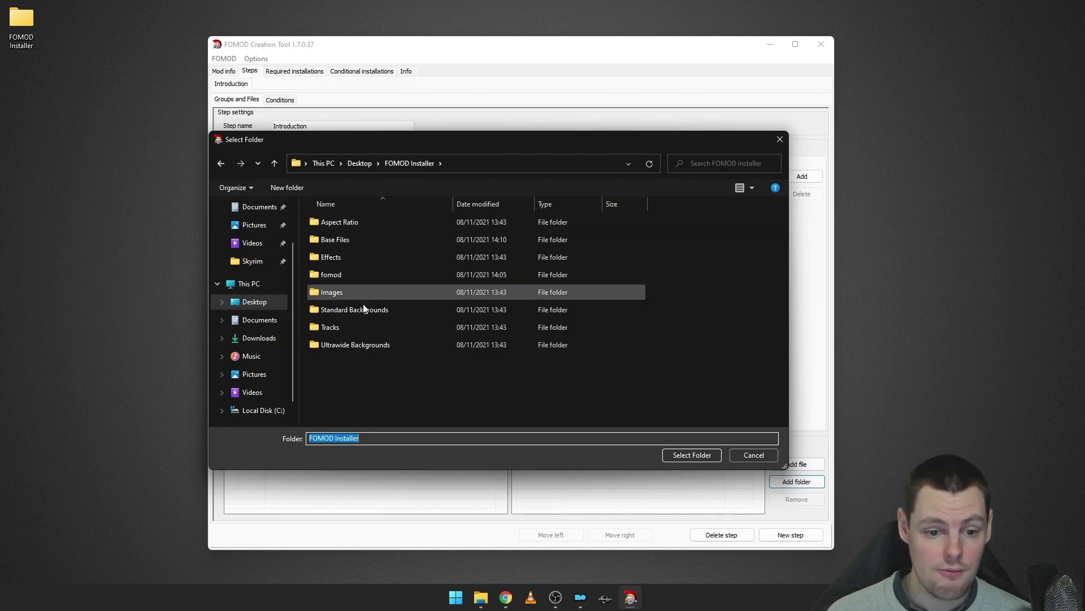
left_click(354, 240)
left_click(680, 453)
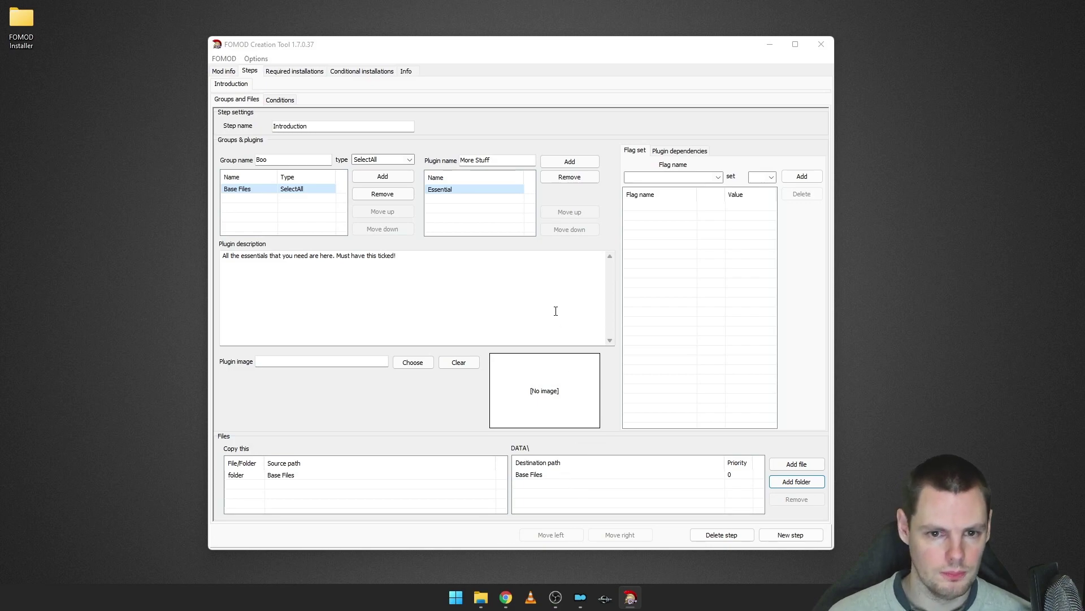
- Select the Base Files folder entry by its destination path and remove it from the plugin's files
left_click(558, 478)
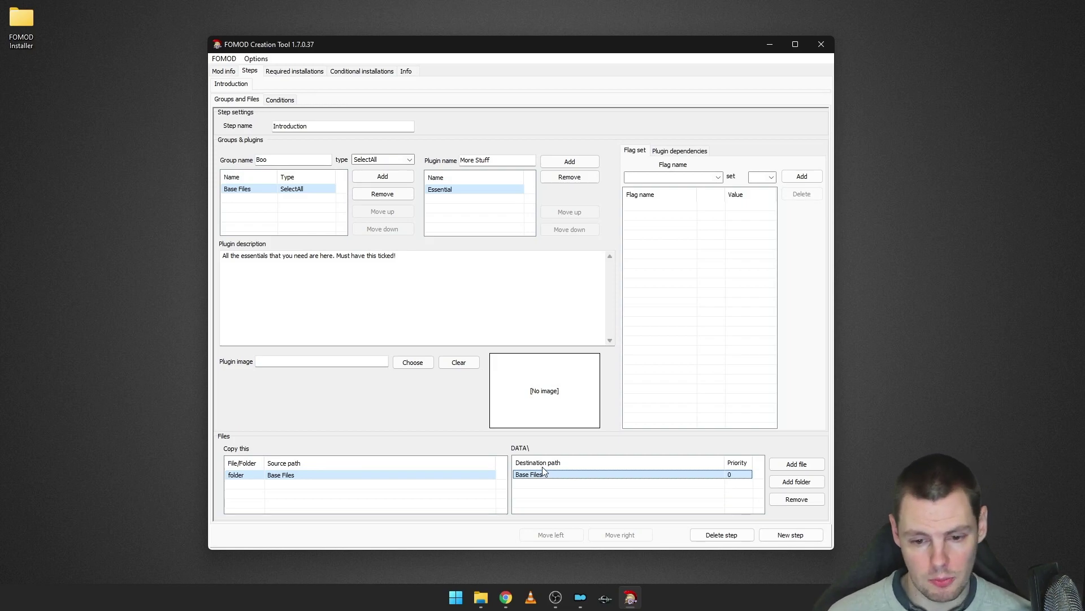
left_click(550, 486)
left_click(551, 477)
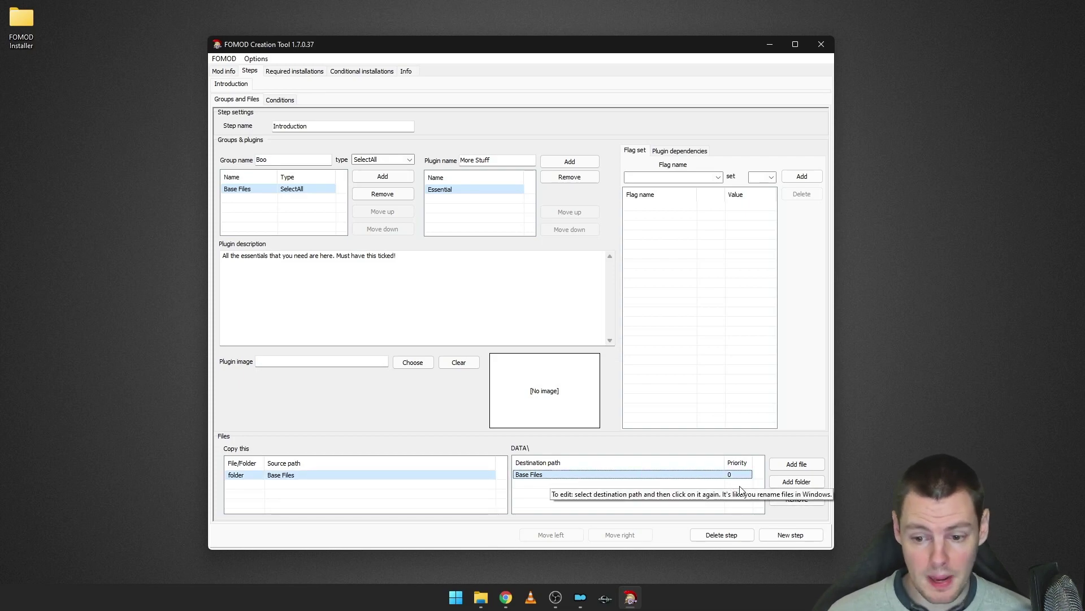
left_click(796, 499)
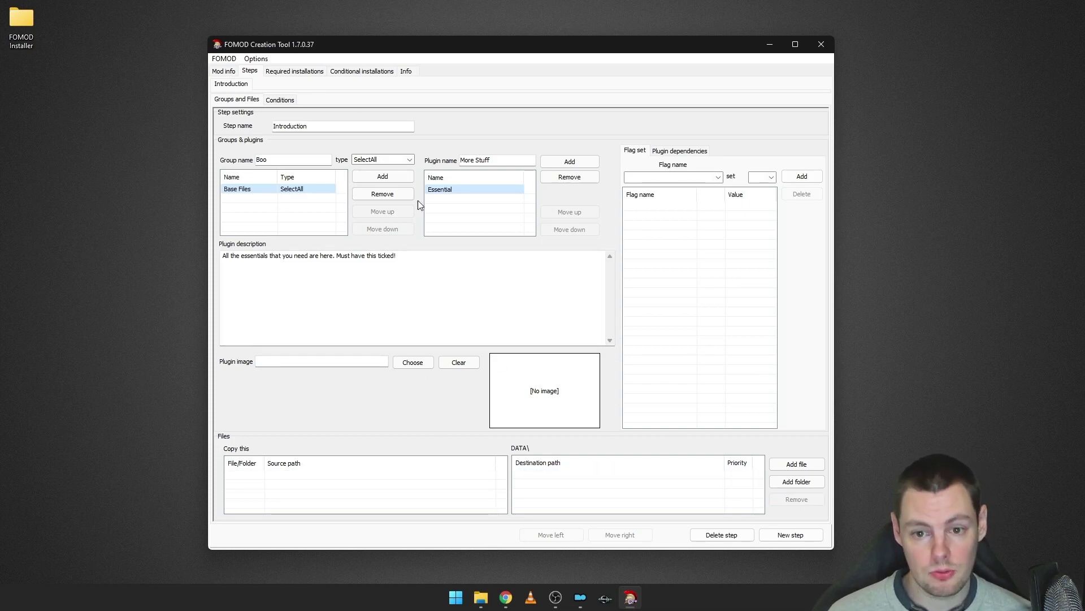
- Erase the Essential plugin's description and remove the plugin, leaving the plugin name empty
left_click(505, 299)
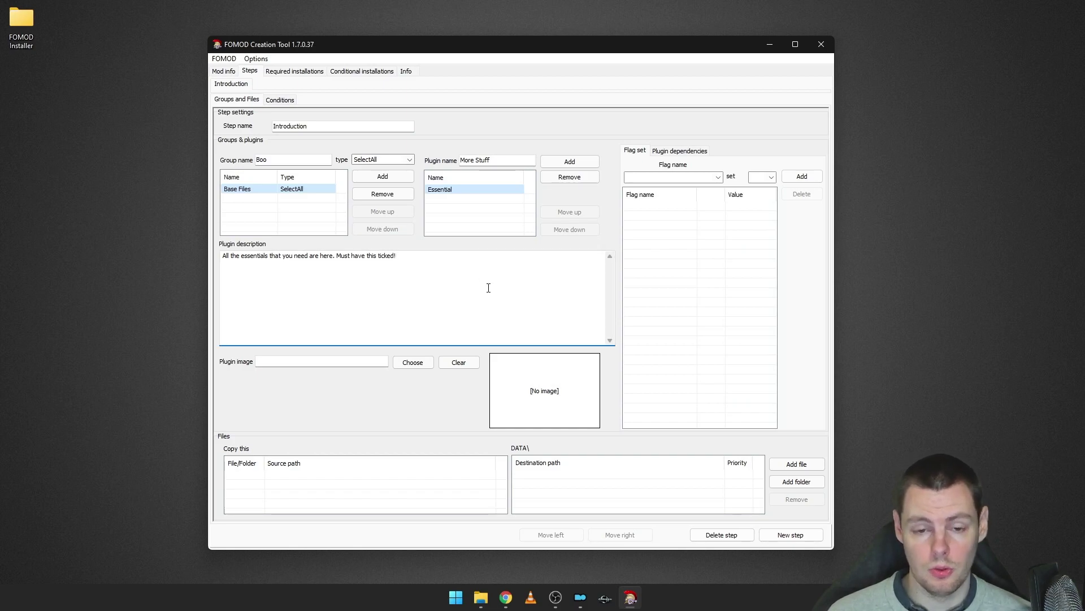
key("ctrl+a")
key("Delete")
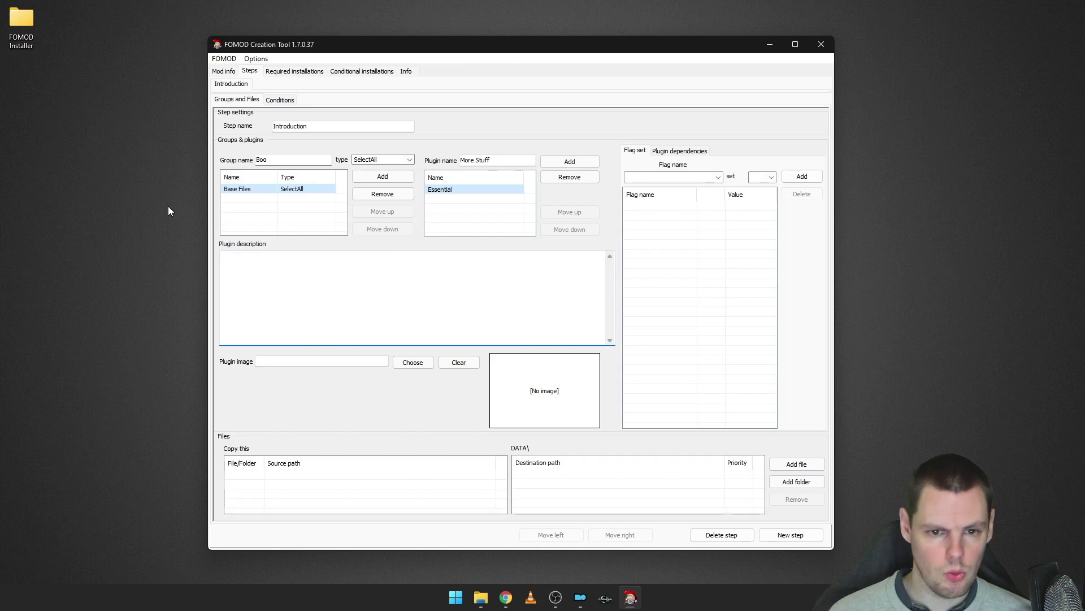
left_click(557, 177)
triple_click(469, 164)
key("Delete")
- Remove the Base Files group and rename the installer step from Introduction to Screen Configuration
left_click(301, 191)
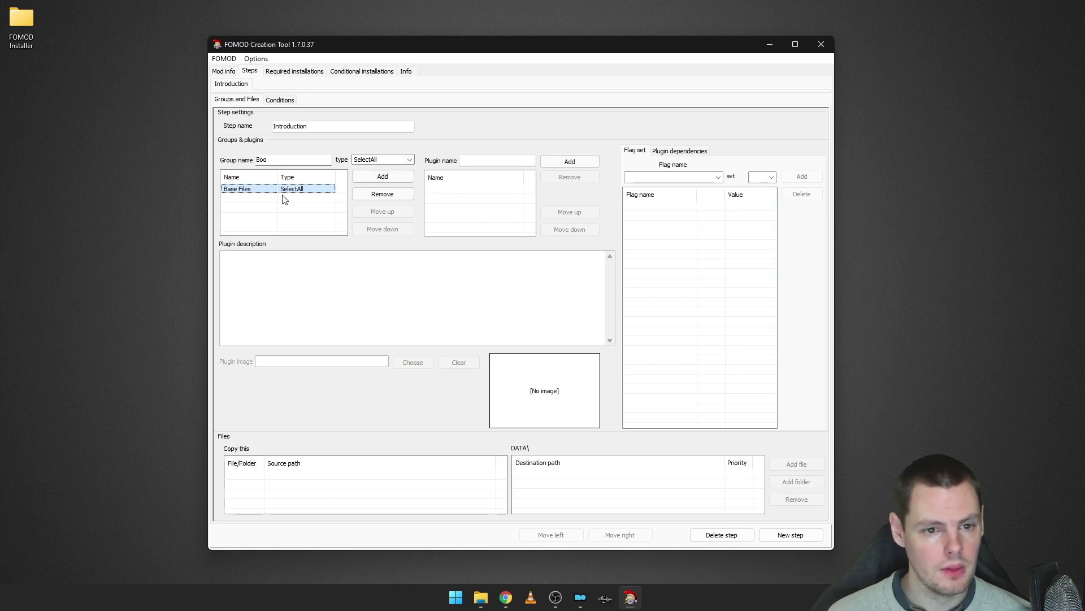
left_click(378, 195)
left_click_drag(295, 160, 225, 165)
type("Screen Confi")
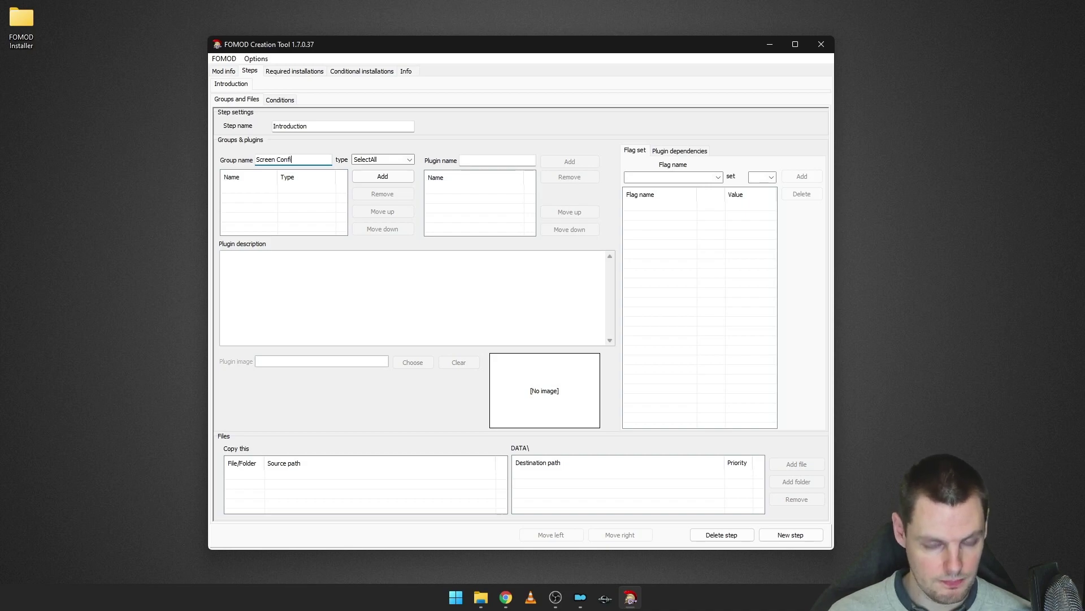
type("guration")
key("ctrl+a")
key("ctrl+c")
double_click(317, 126)
key("ctrl+v")
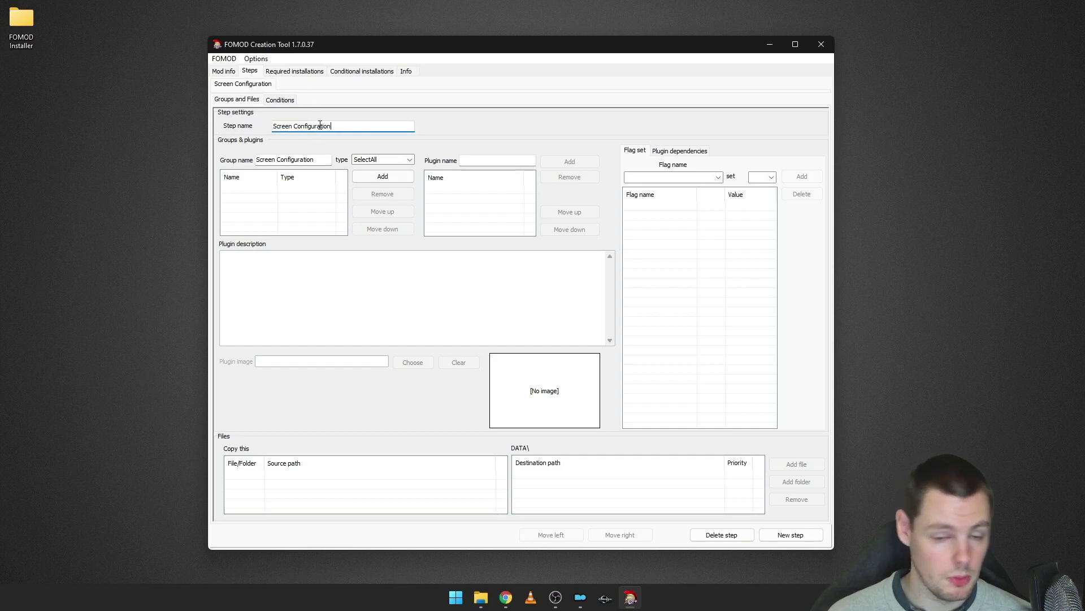
- Add a group named Aspect Ratio with the type SelectExactlyOne to the Screen Configuration step
left_click(326, 158)
key("ctrl+a")
key("BackSpace")
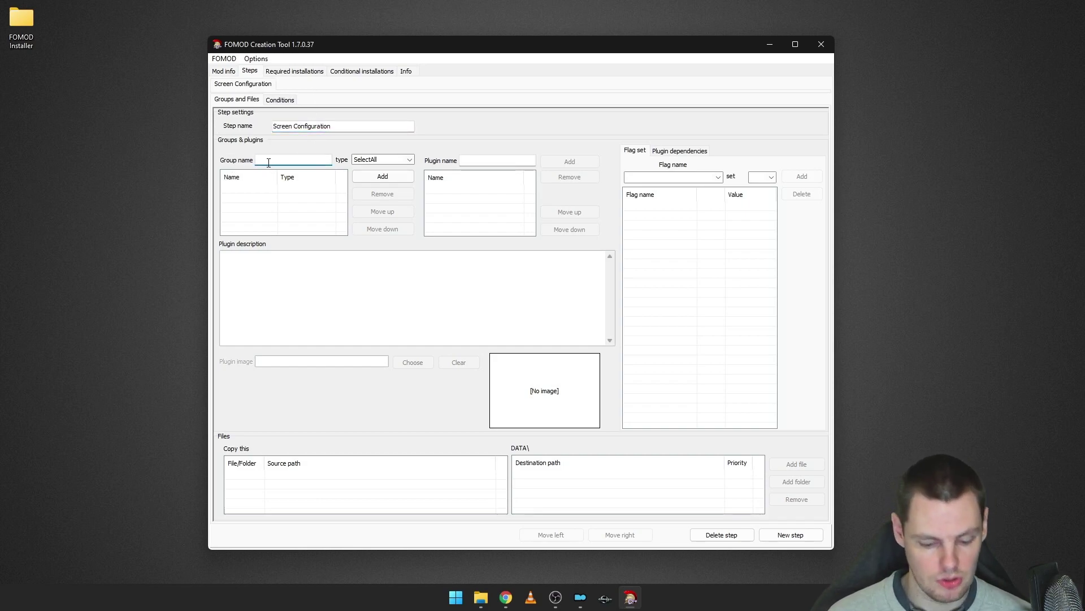
type("Aspect Ratio")
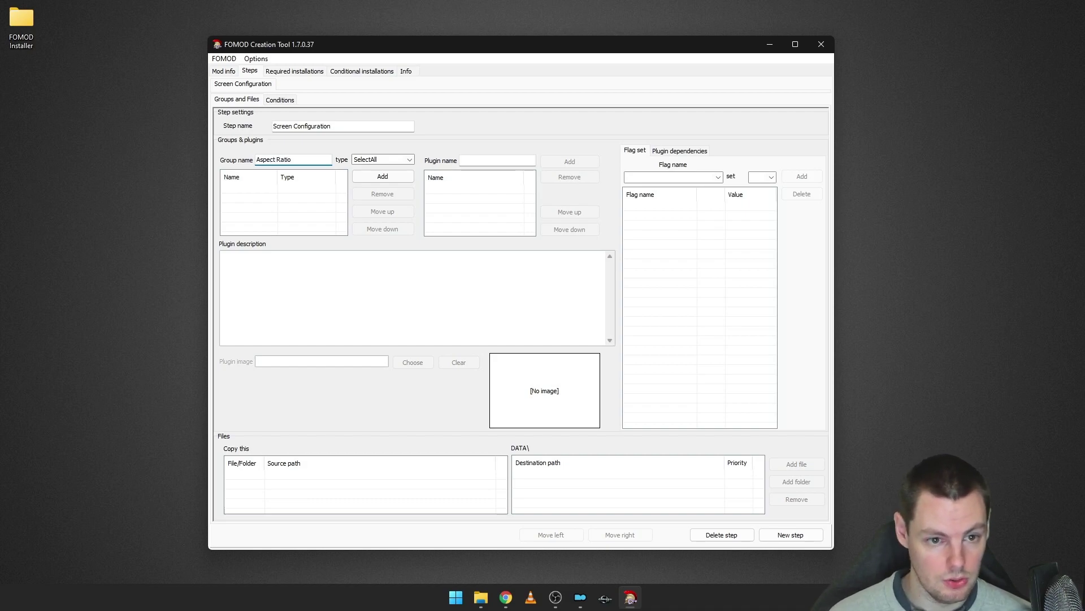
left_click(303, 210)
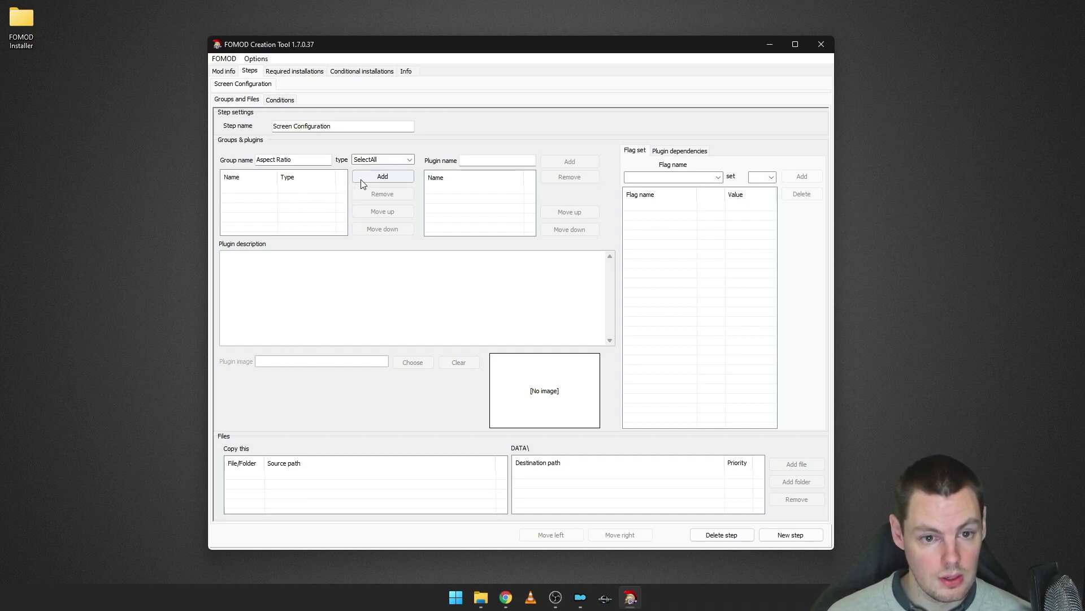
left_click(408, 160)
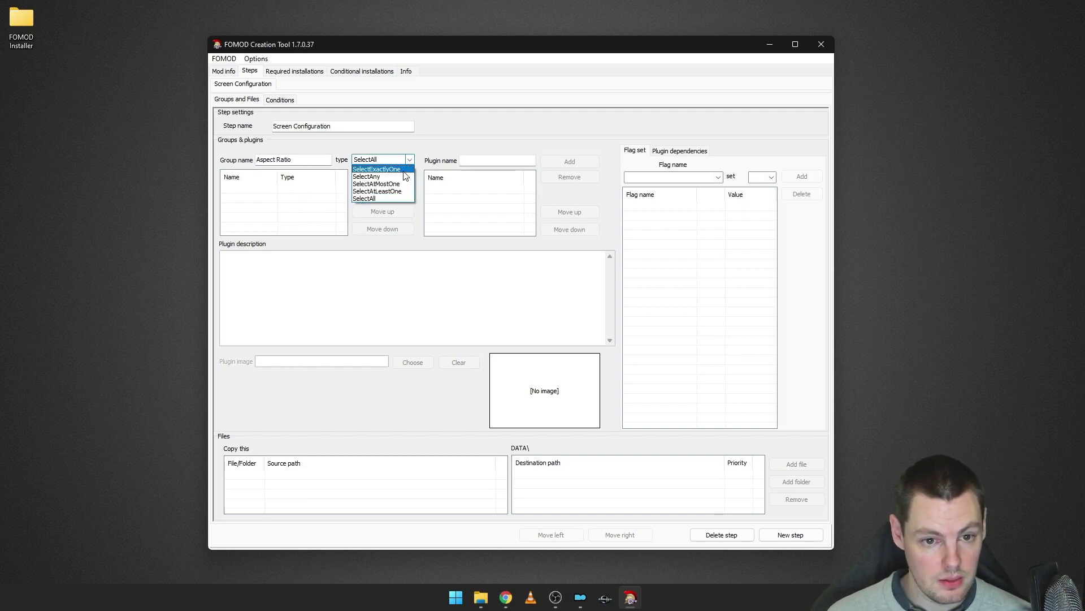
left_click(381, 185)
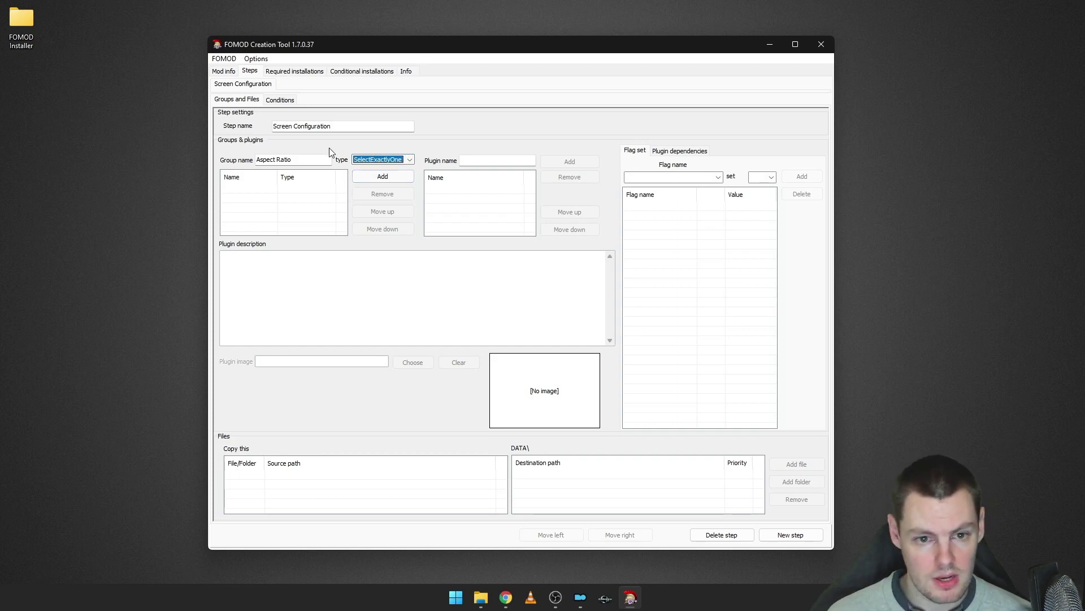
left_click(382, 177)
left_click(316, 211)
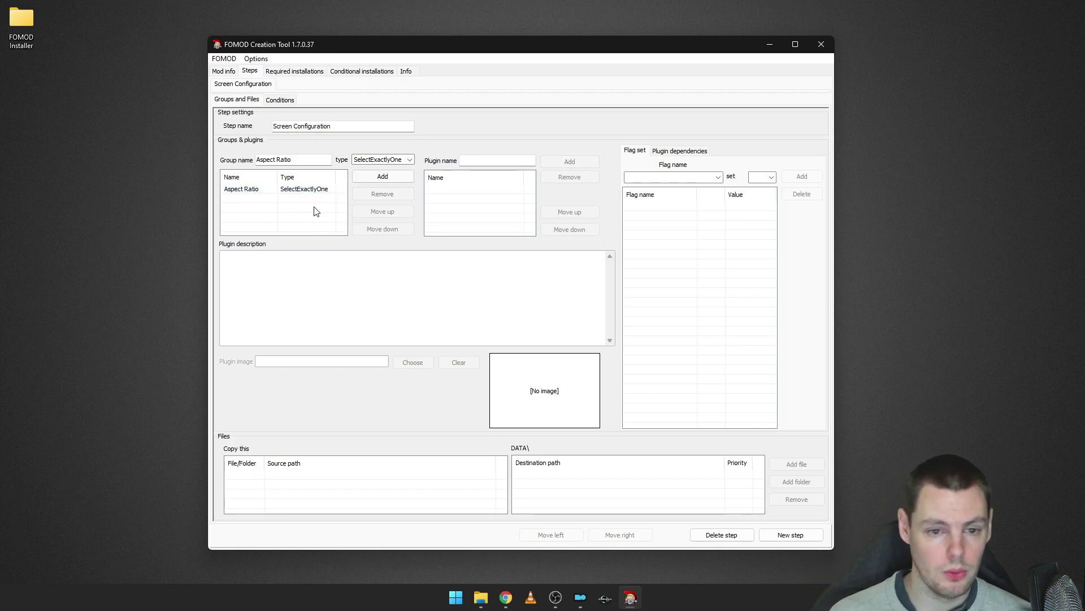
- Add two plugins named 16:9 and 21:9 to the Aspect Ratio group
left_click(310, 190)
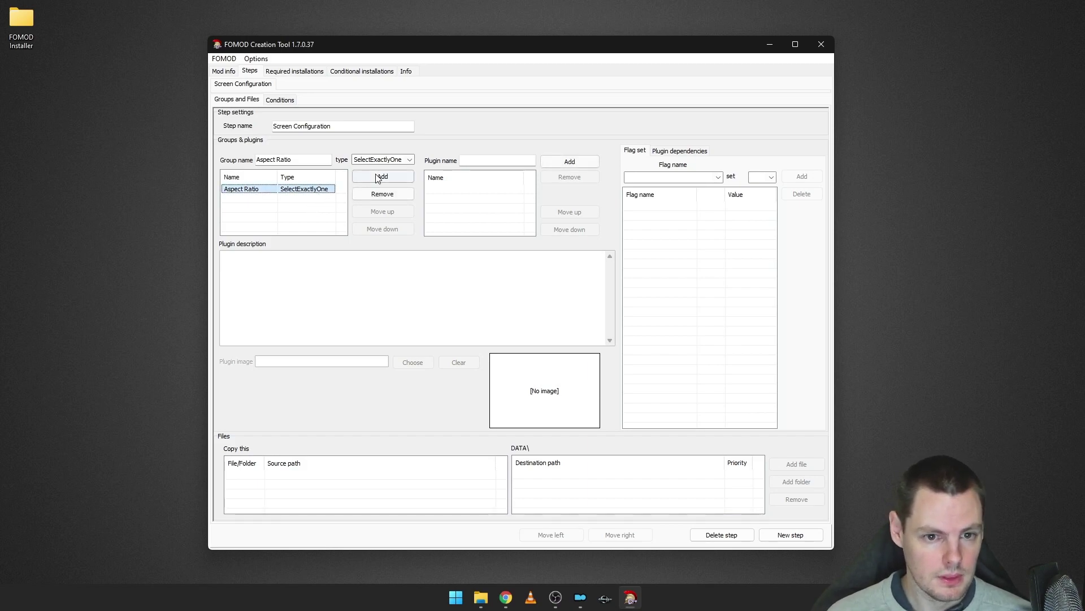
left_click(484, 160)
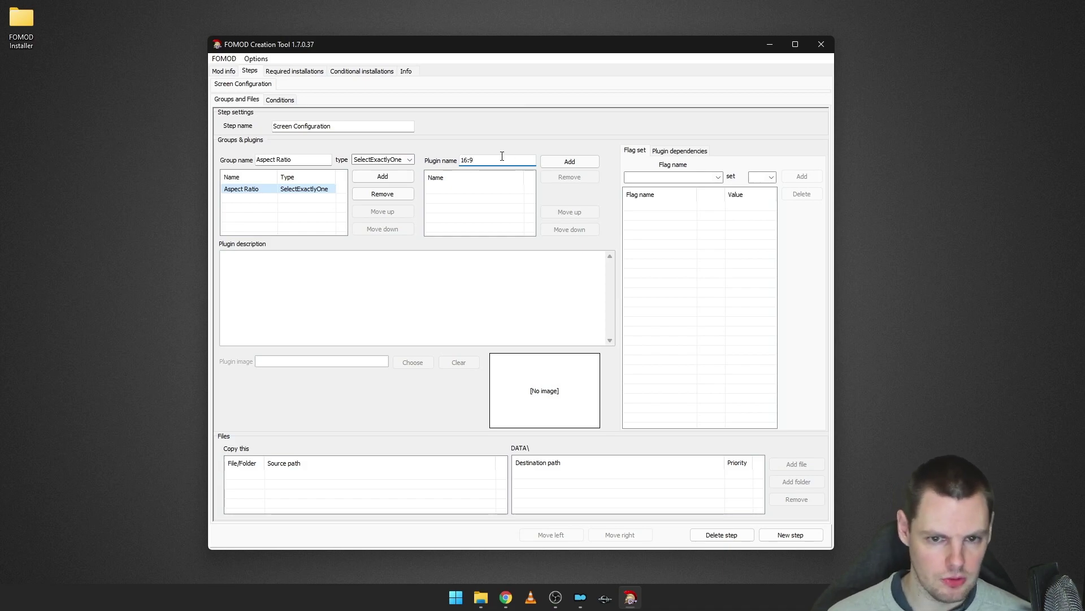
left_click(569, 162)
type("21:9")
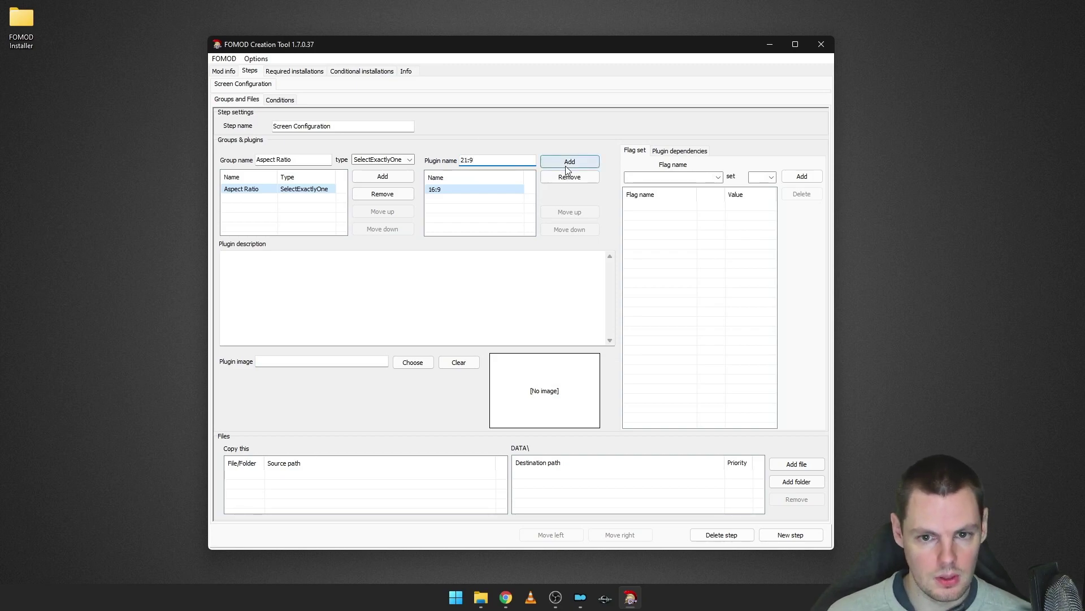
left_click(569, 162)
- Enter "Standard apsect ratio." as the description of the 16:9 plugin
left_click(458, 189)
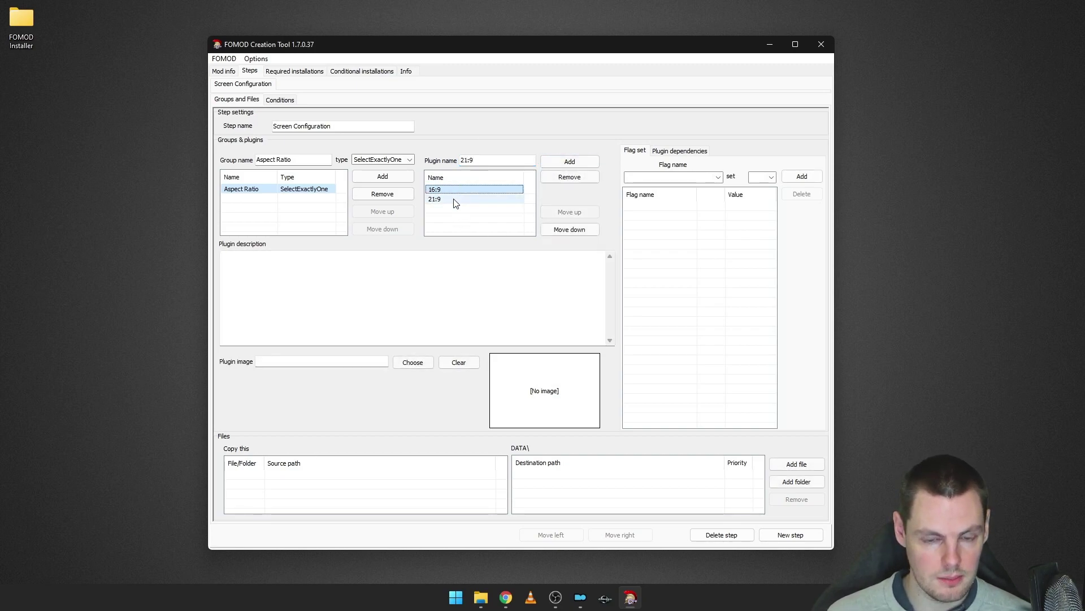
left_click(453, 200)
left_click(453, 192)
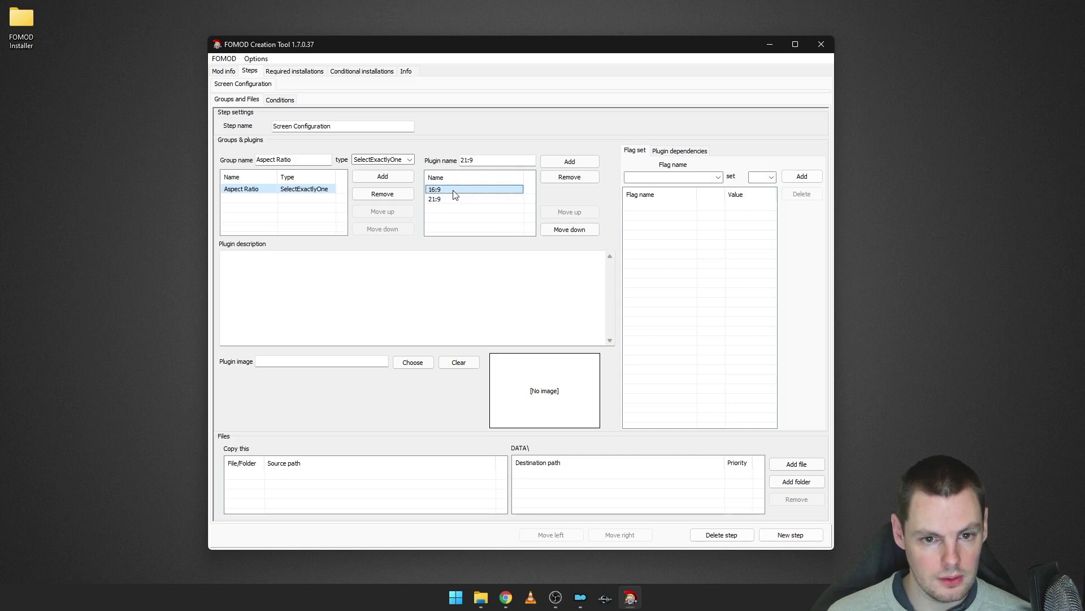
left_click(449, 200)
left_click(449, 190)
left_click(421, 335)
type("Standard apsect ratio.")
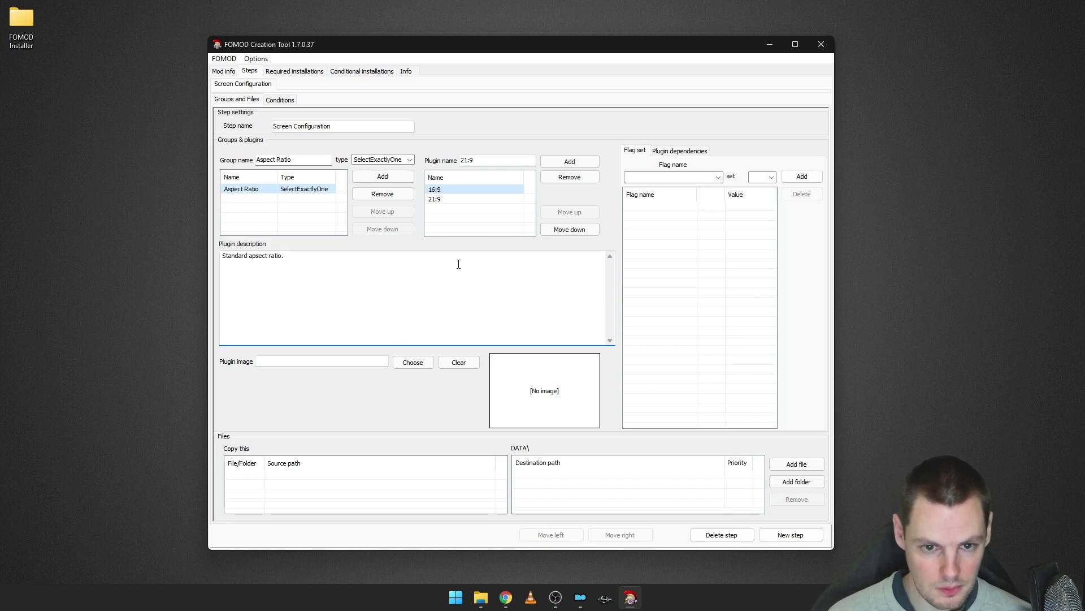
- Describe the 21:9 plugin as "Ultrawide coolness... oooh yeah." and check both plugins' descriptions
left_click(444, 199)
left_click(406, 300)
type("Ultrawide coolness")
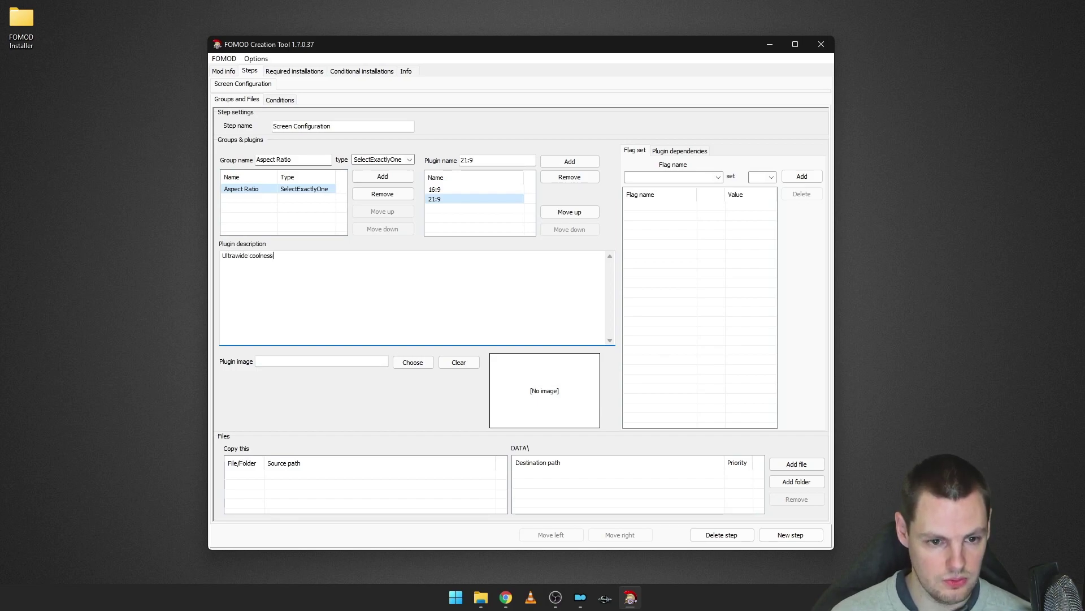
type("... oooh yeah.")
left_click(443, 191)
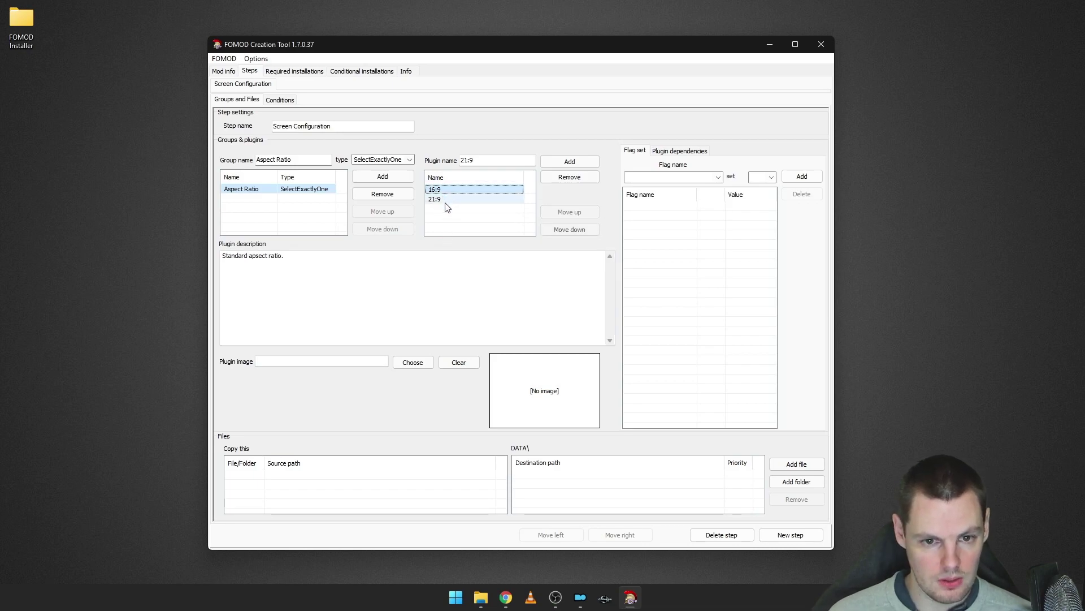
left_click(444, 200)
- Start choosing an image for the 16:9 plugin and delete the Base Files folder from FOMOD Installer while browsing
left_click(442, 190)
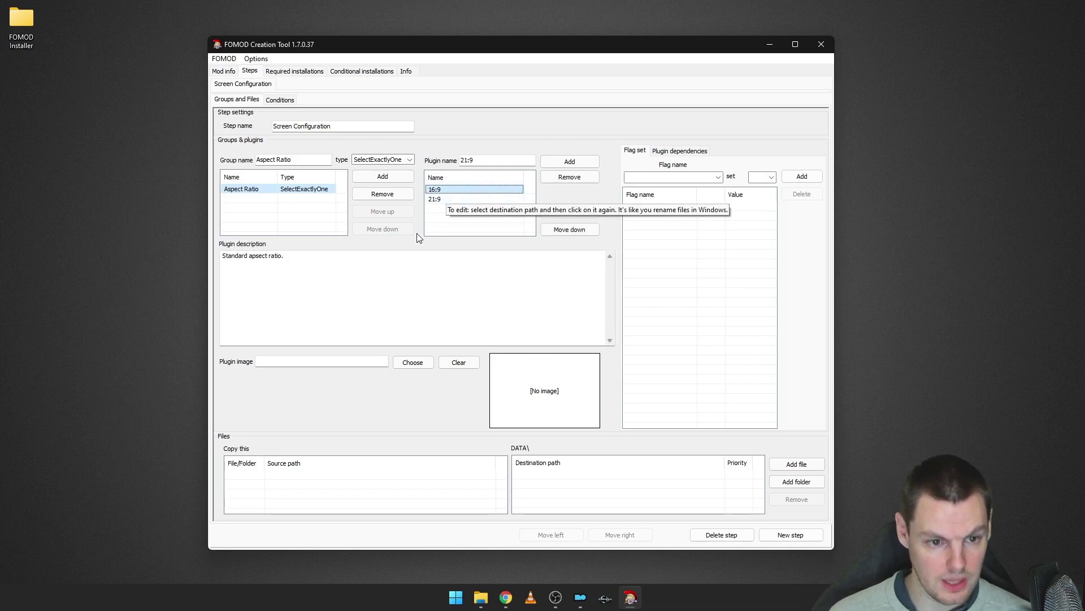
left_click(286, 258)
left_click(427, 362)
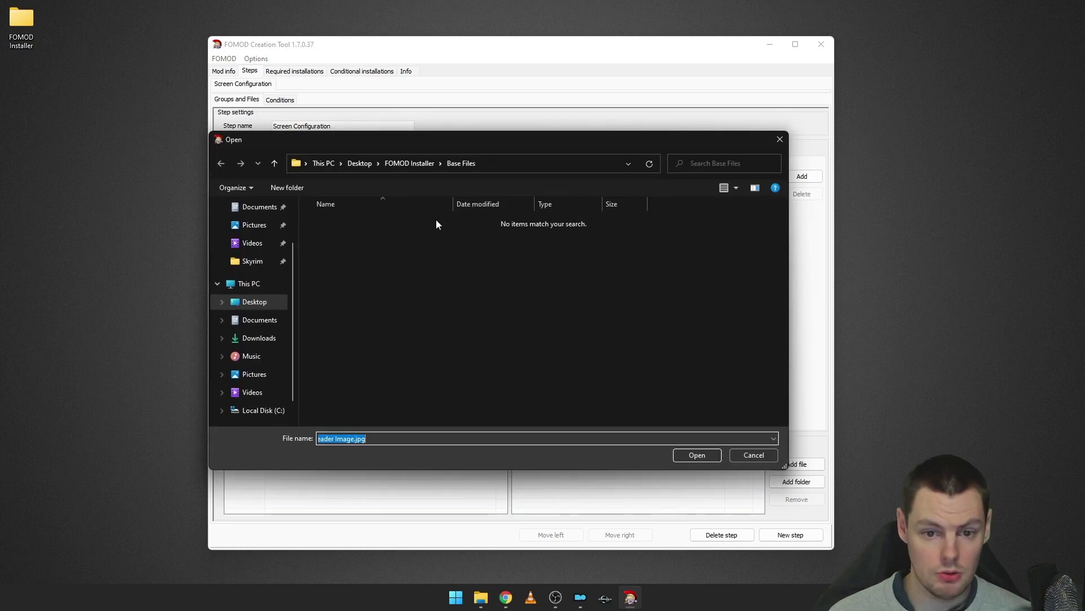
left_click(402, 164)
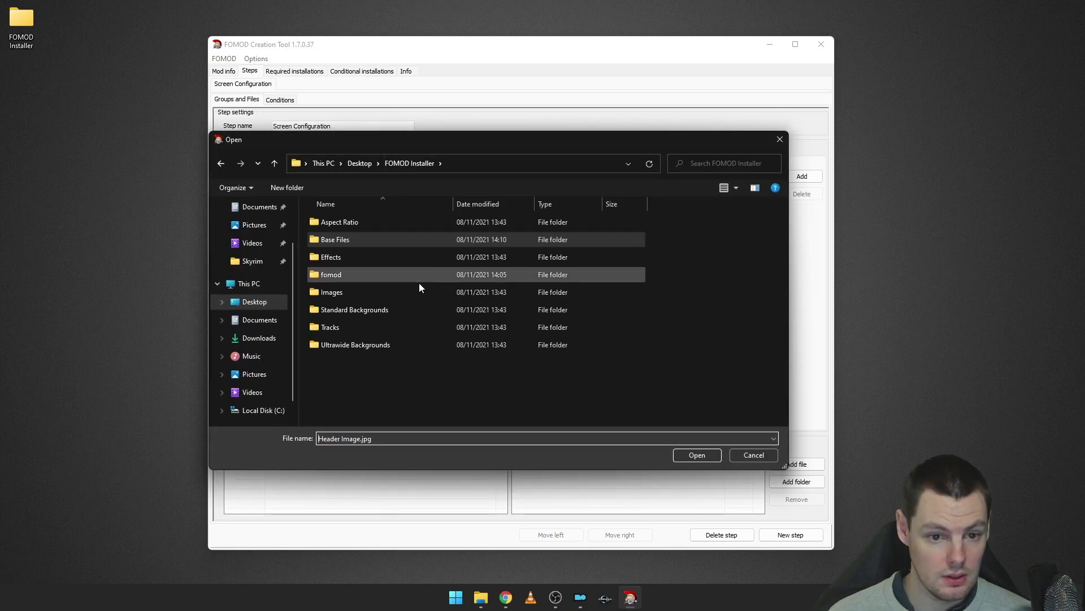
left_click(365, 243)
key("Delete")
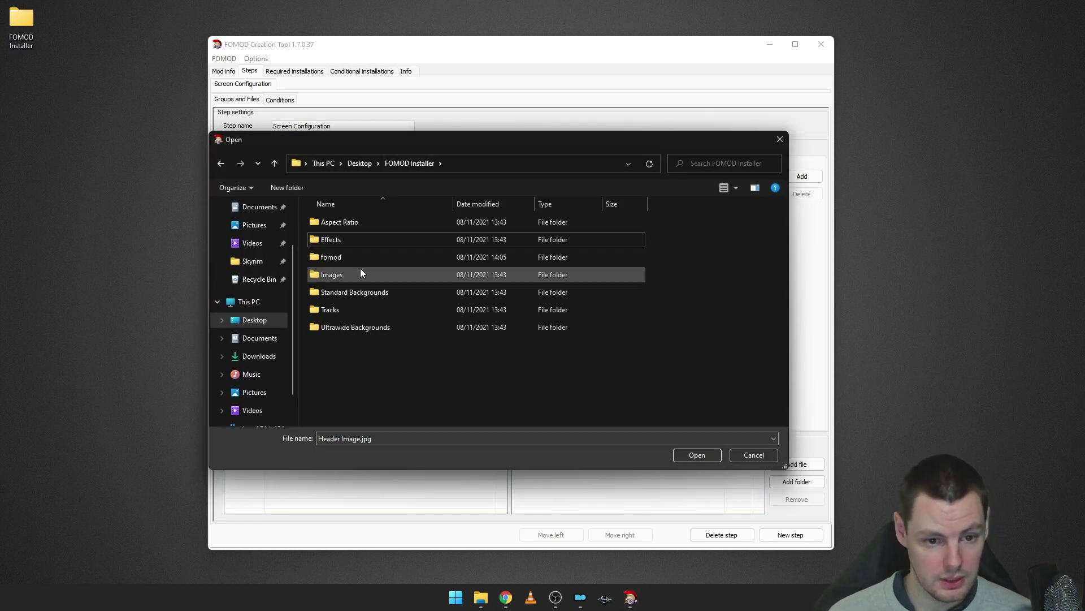
- Set Miraak Preview.png from the Images\Standard folder as the 16:9 plugin's image
double_click(361, 269)
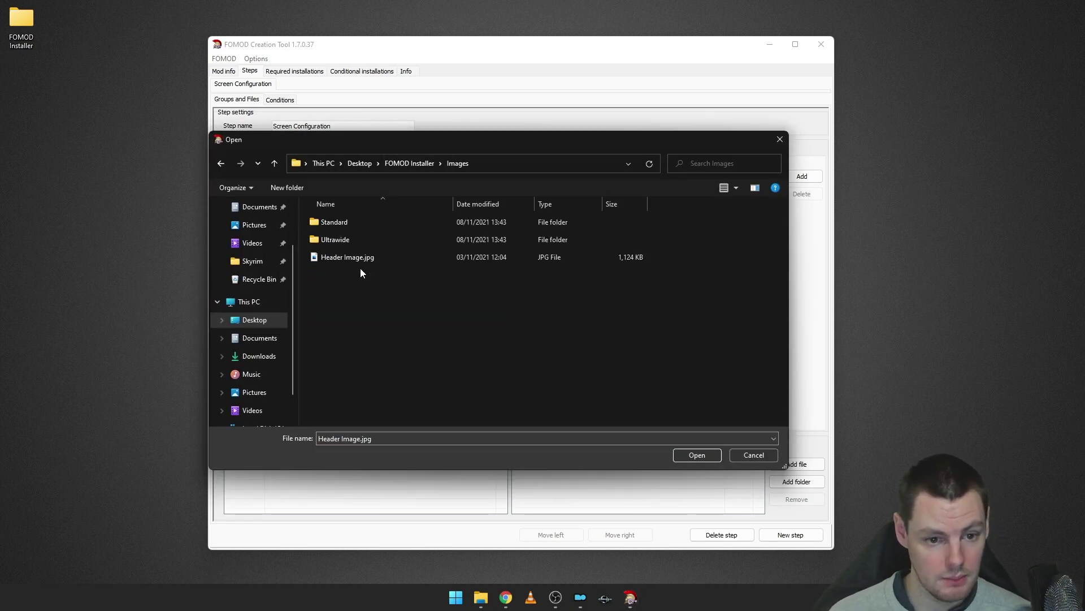
double_click(363, 224)
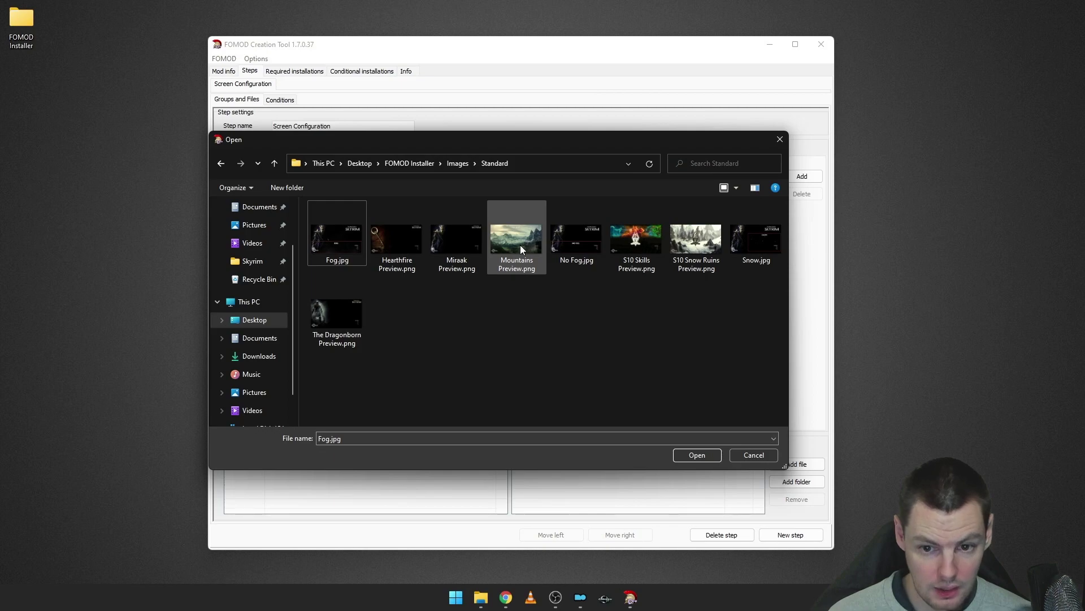
left_click(403, 242)
left_click(470, 247)
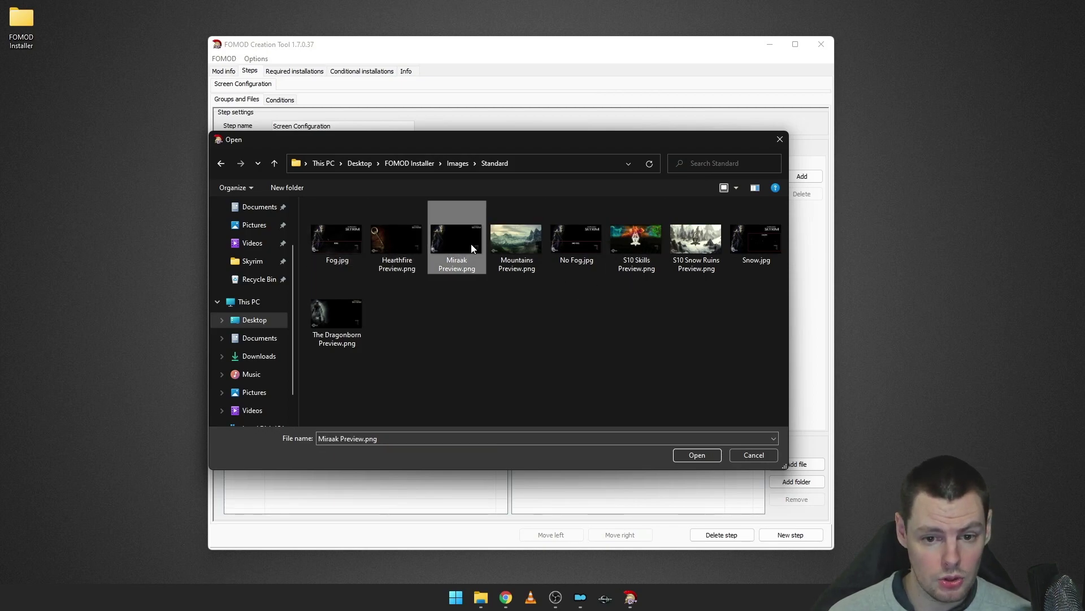
double_click(477, 242)
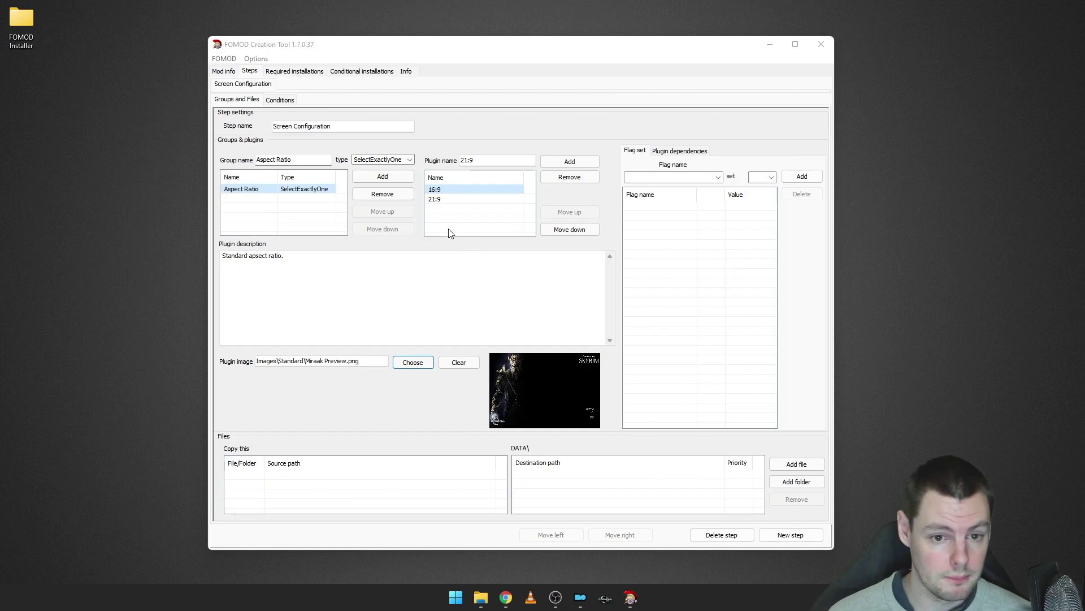
- Set Miraak Preview.jpg from the Images\Ultrawide folder as the 21:9 plugin's image
left_click(456, 200)
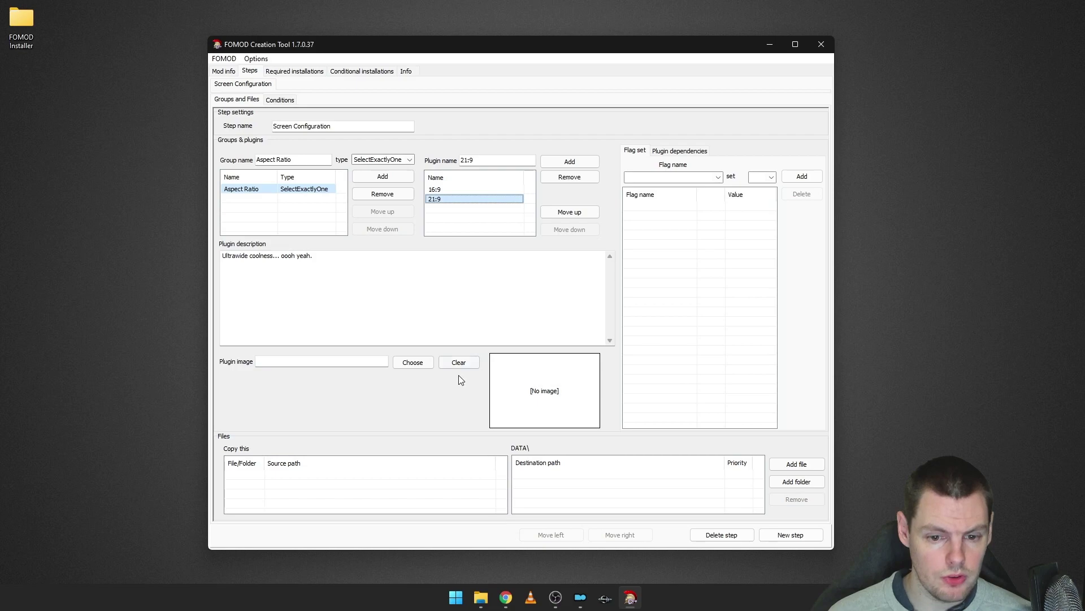
left_click(413, 362)
left_click(459, 163)
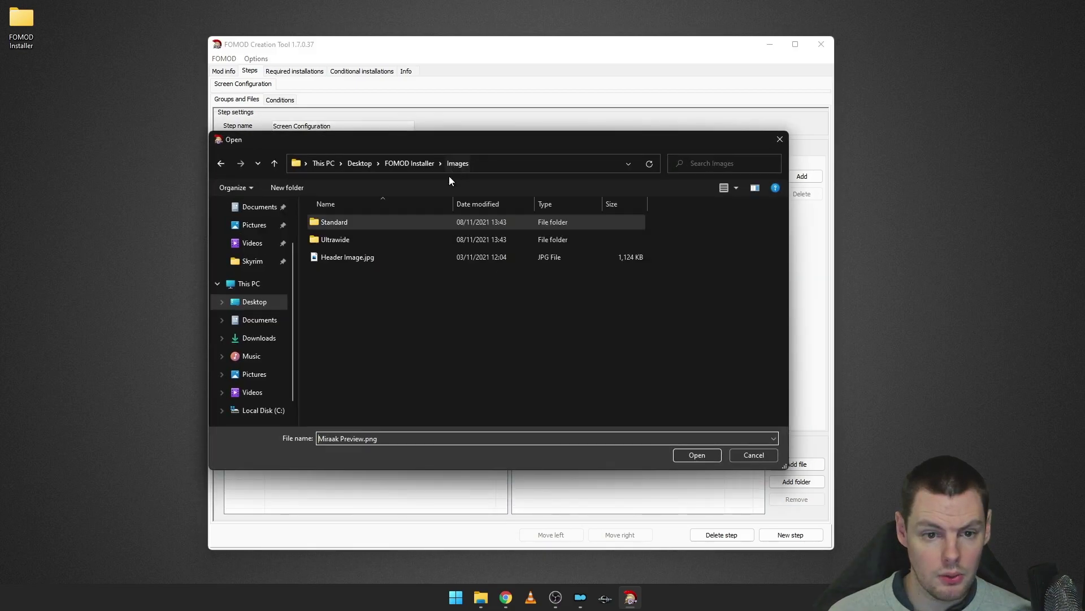
double_click(337, 237)
left_click(477, 250)
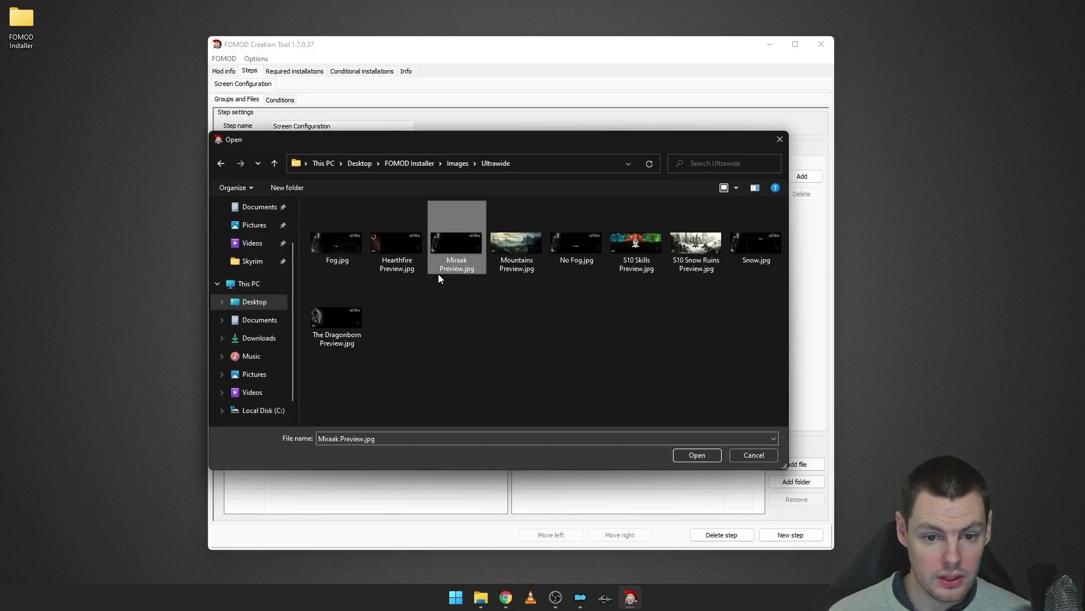
double_click(450, 242)
left_click(447, 189)
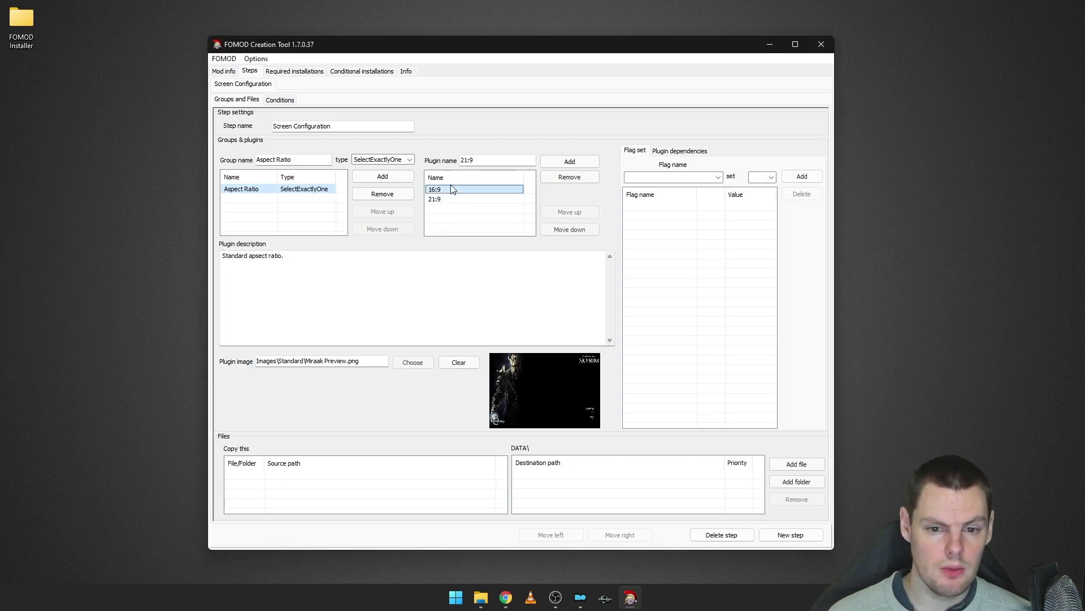
left_click(453, 199)
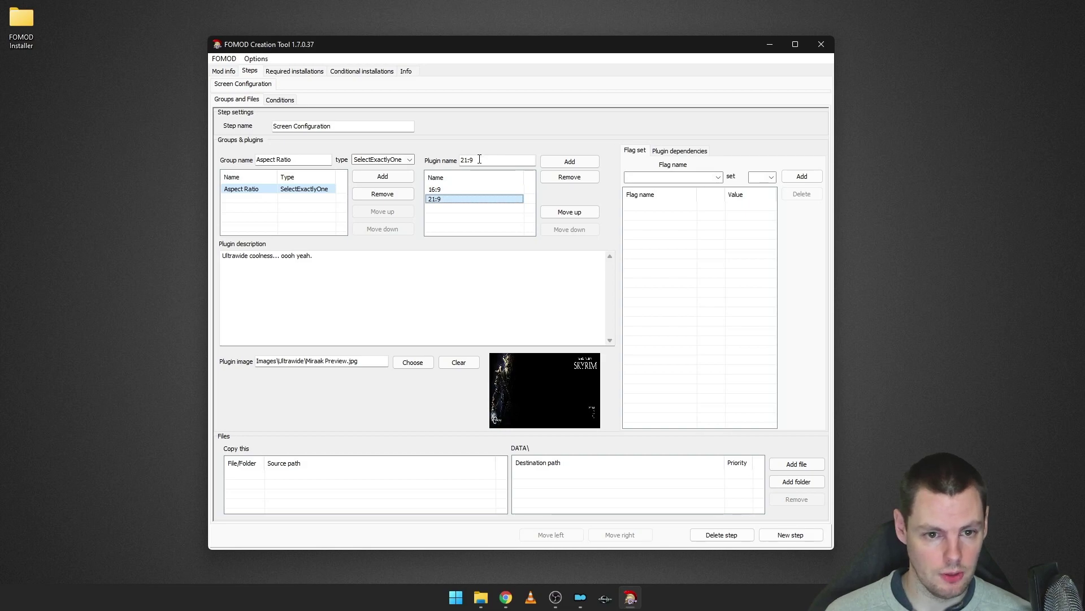
left_click(463, 190)
left_click(463, 199)
left_click(463, 191)
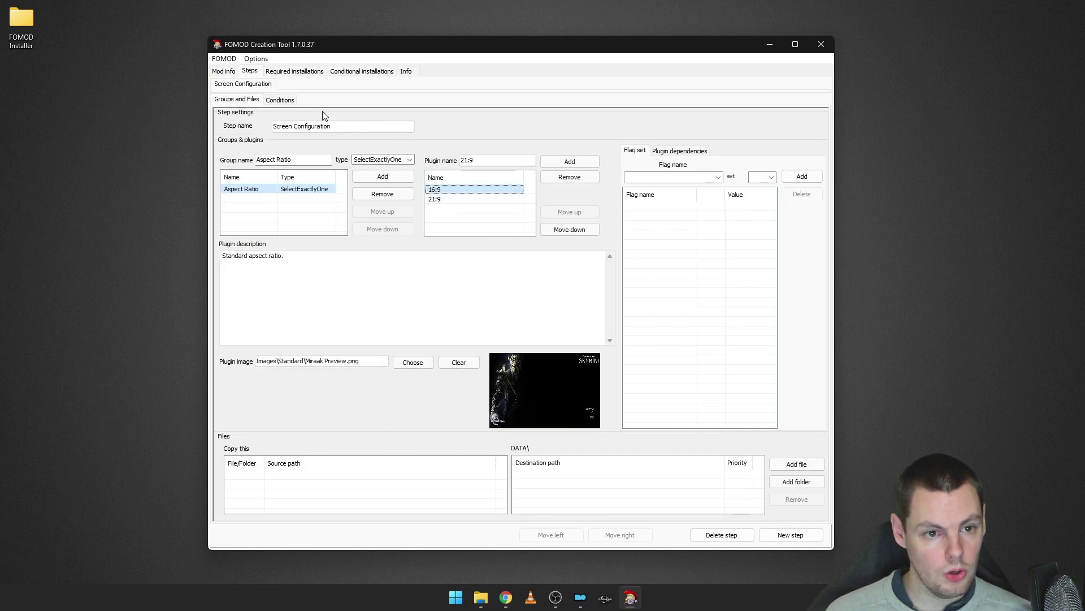
- Add two new steps after Screen Configuration, delete Step3 and open Step2
left_click(775, 539)
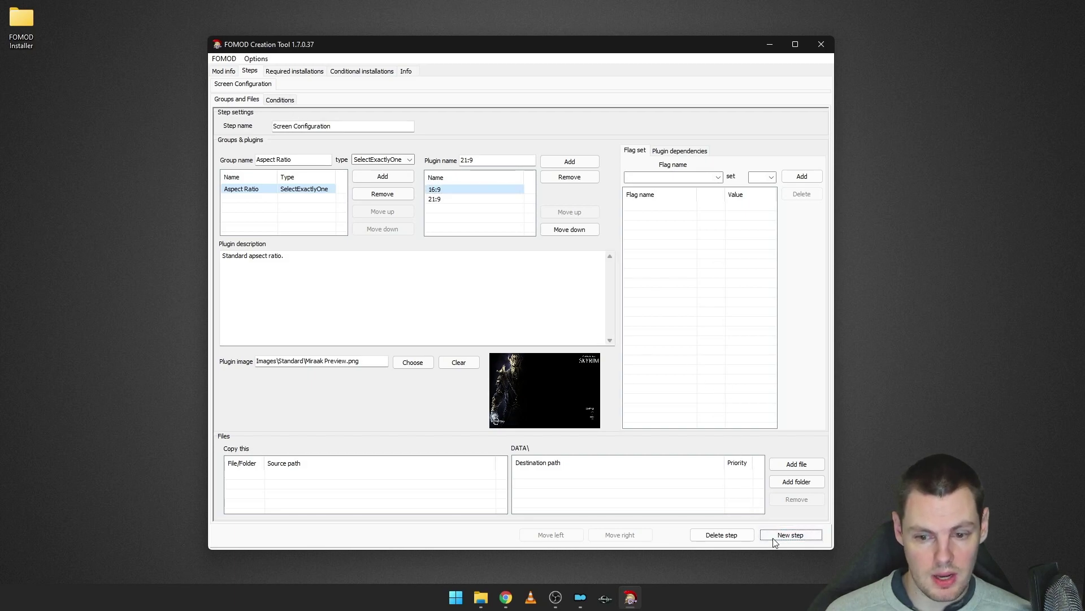
left_click(775, 538)
left_click(288, 84)
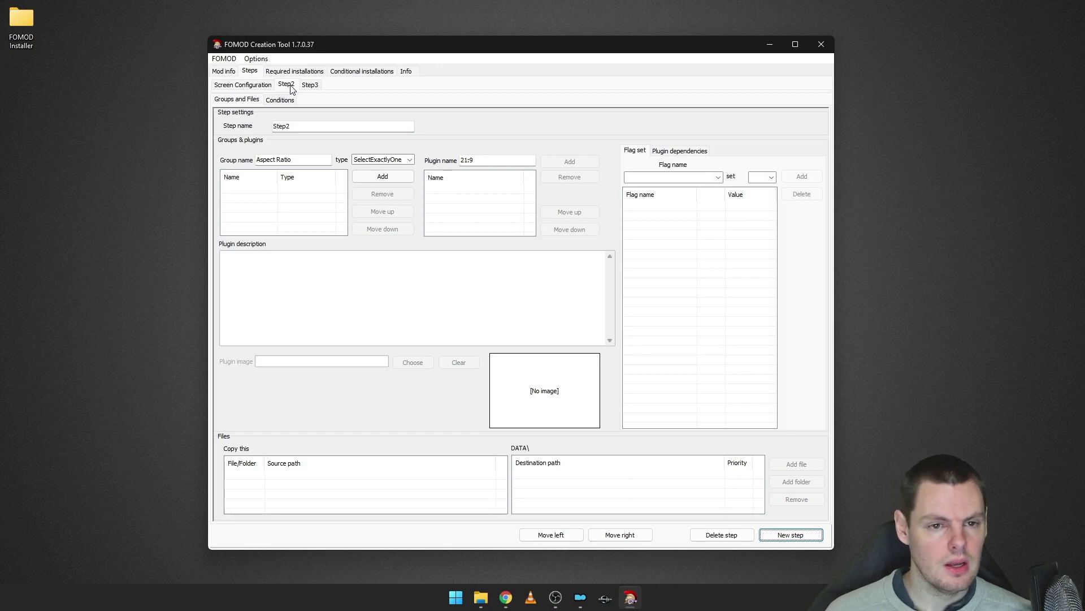
left_click(308, 86)
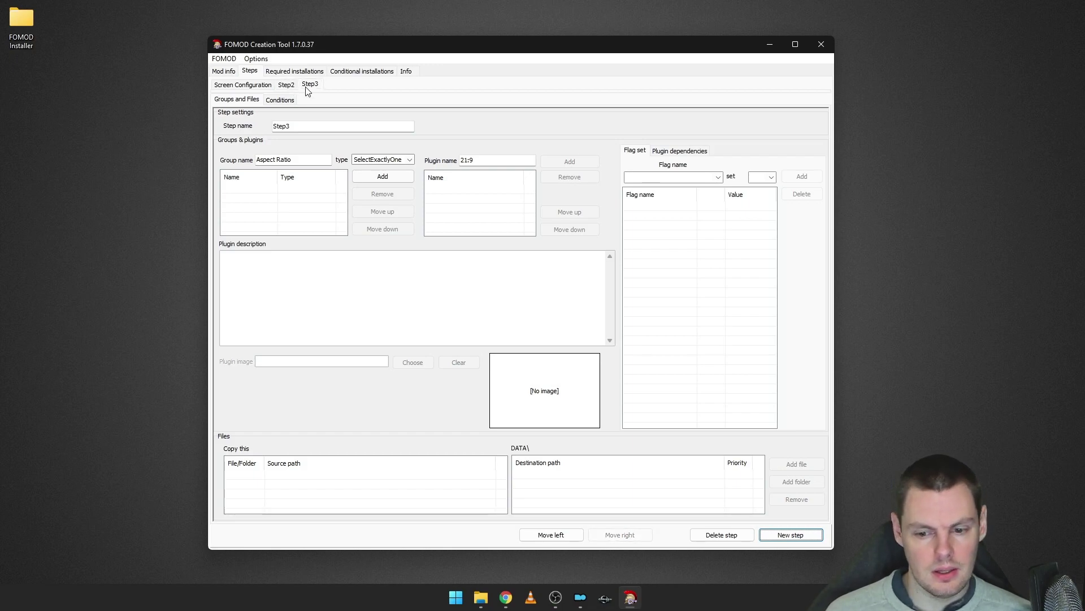
left_click(721, 535)
left_click(280, 86)
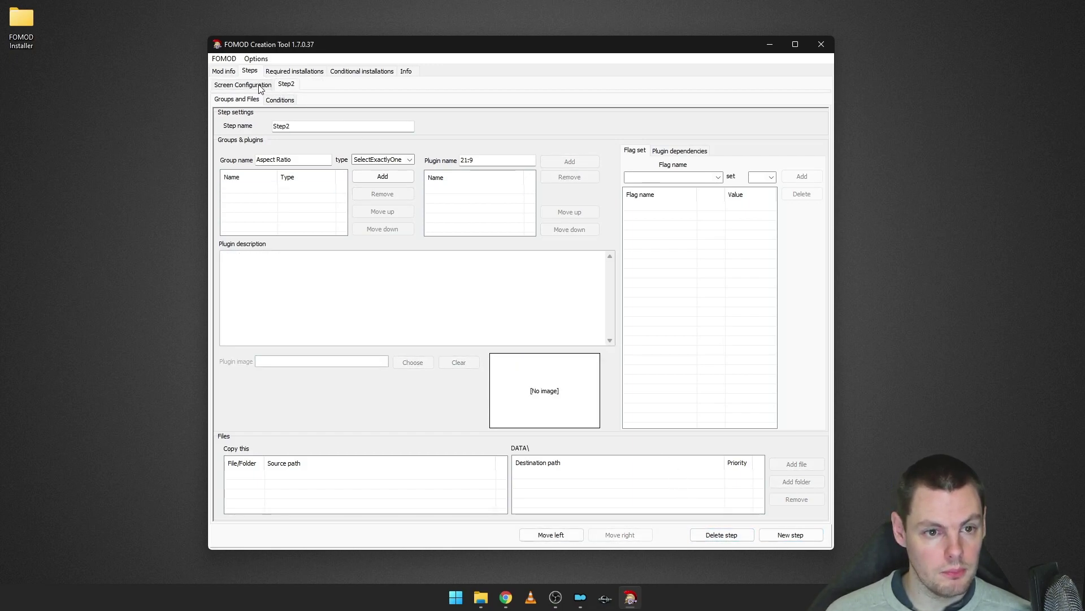
- Review the 16:9 and 21:9 plugins in the Screen Configuration step and show the 16:9 plugin's dependency settings
left_click(267, 84)
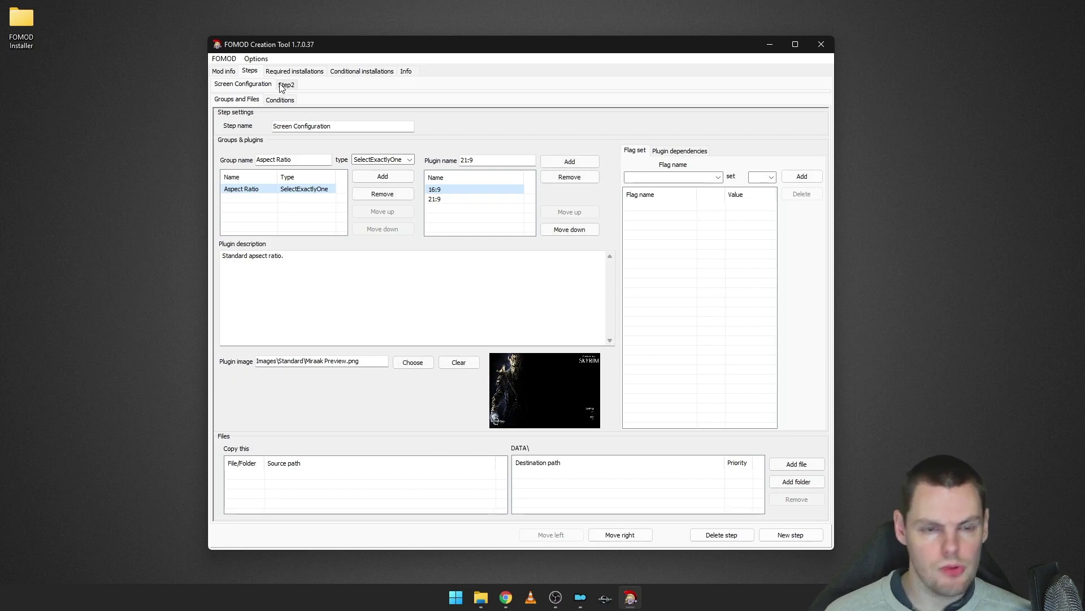
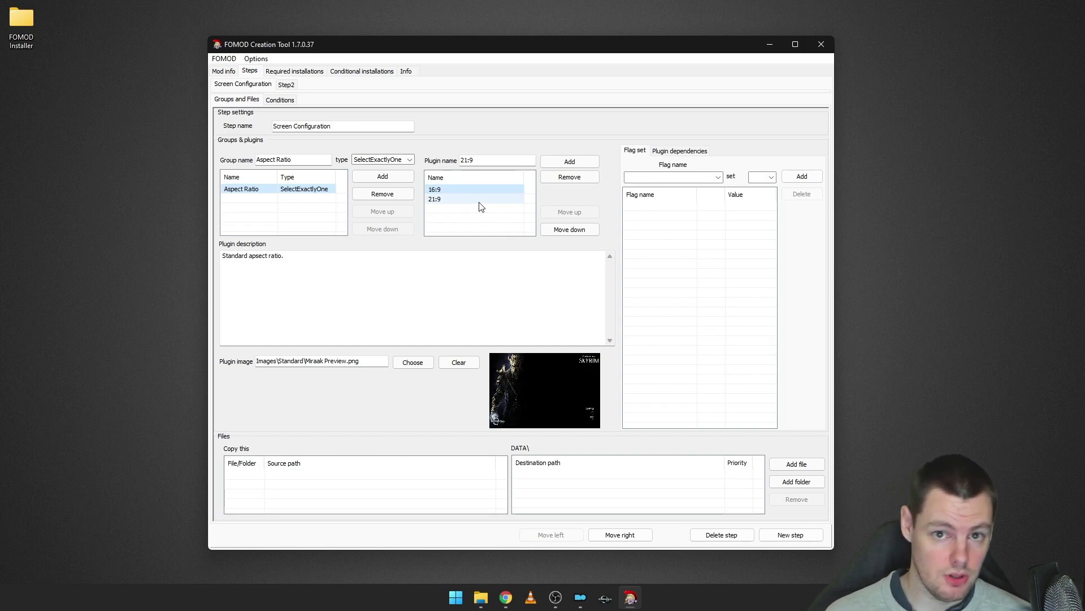
left_click(446, 191)
left_click(461, 198)
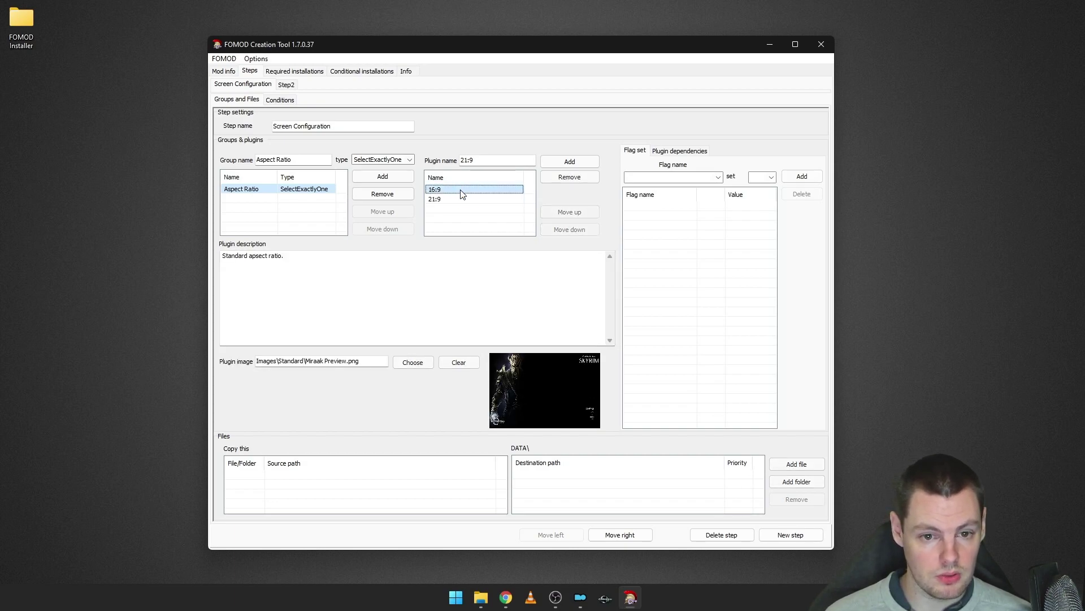
right_click(481, 187)
left_click(500, 194)
left_click(463, 199)
left_click(448, 190)
left_click(440, 189)
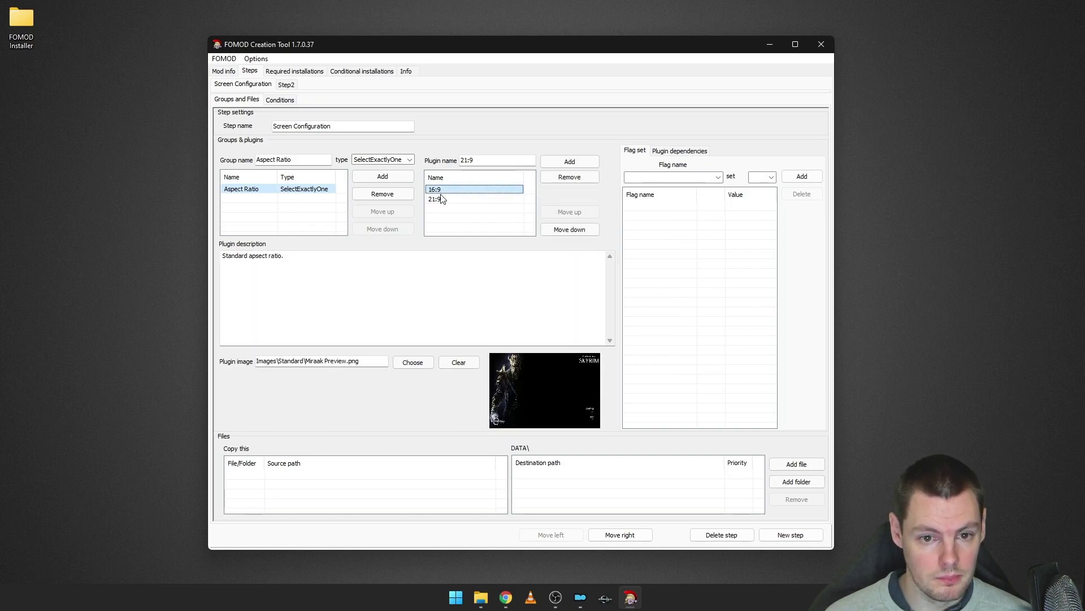
left_click(461, 200)
right_click(453, 191)
left_click(453, 198)
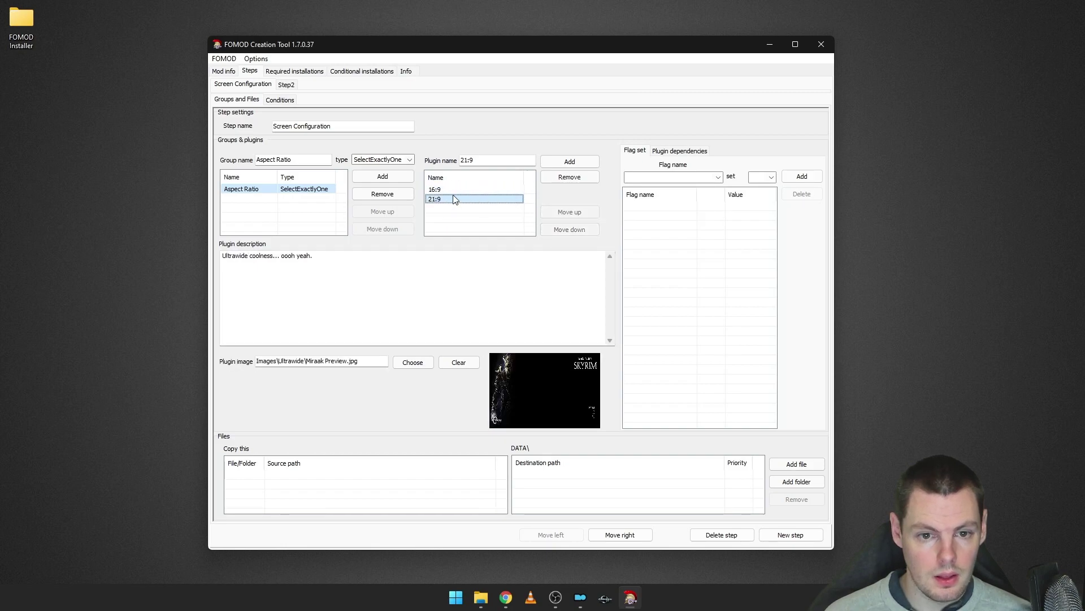
left_click(476, 191)
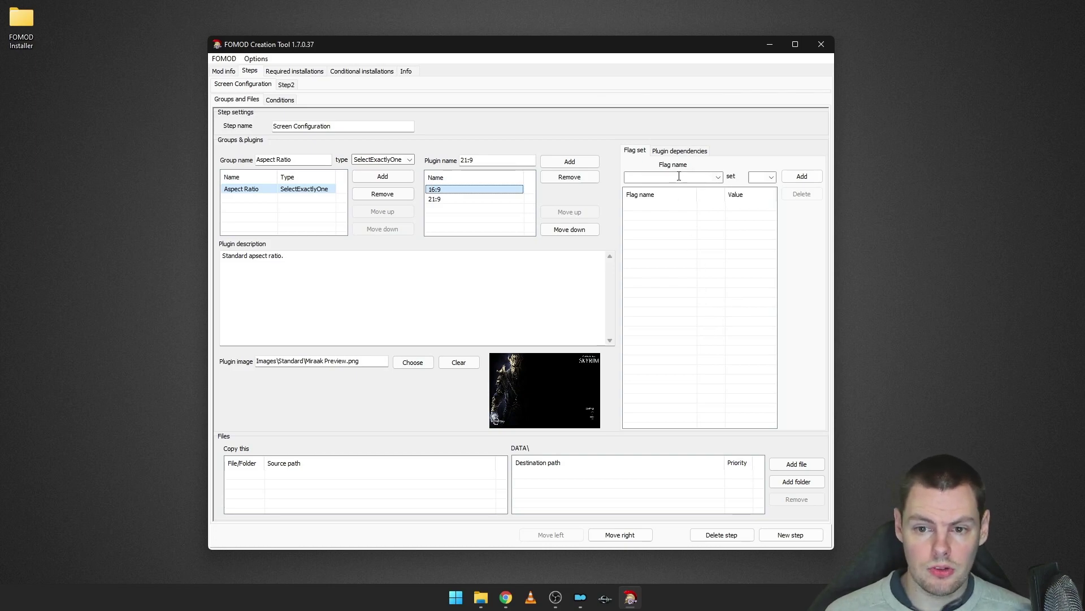
left_click(679, 154)
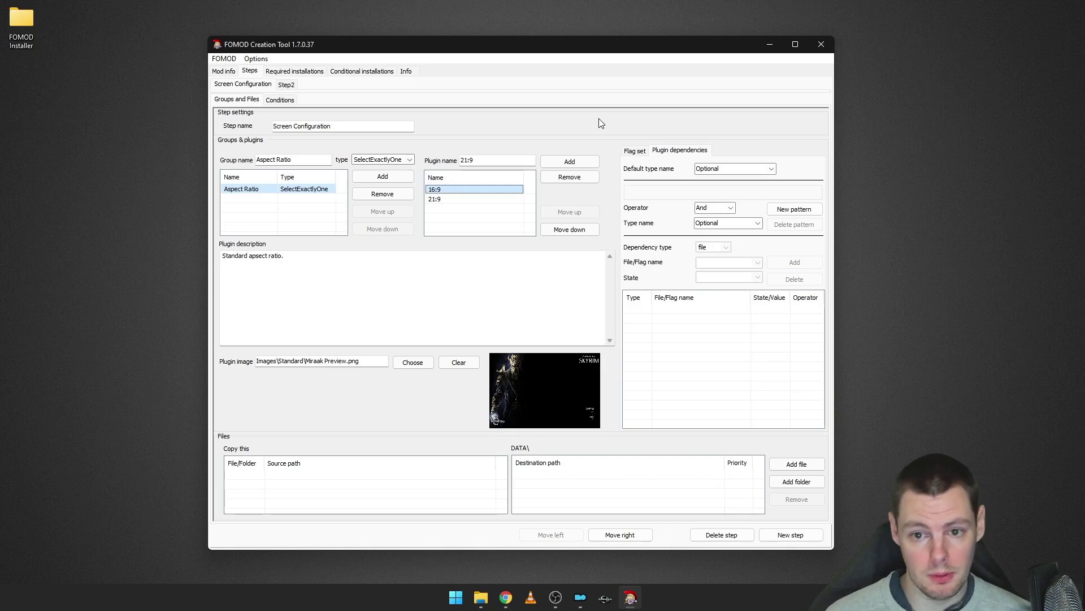
- Add a flag named Standard with the value Active to the 16:9 plugin
left_click(625, 148)
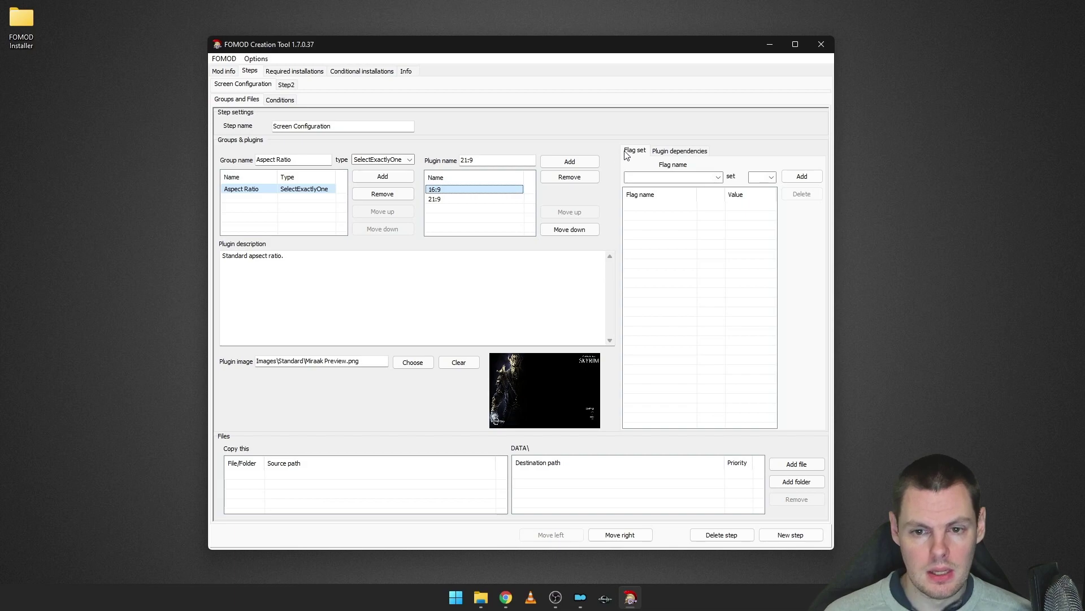
left_click(651, 177)
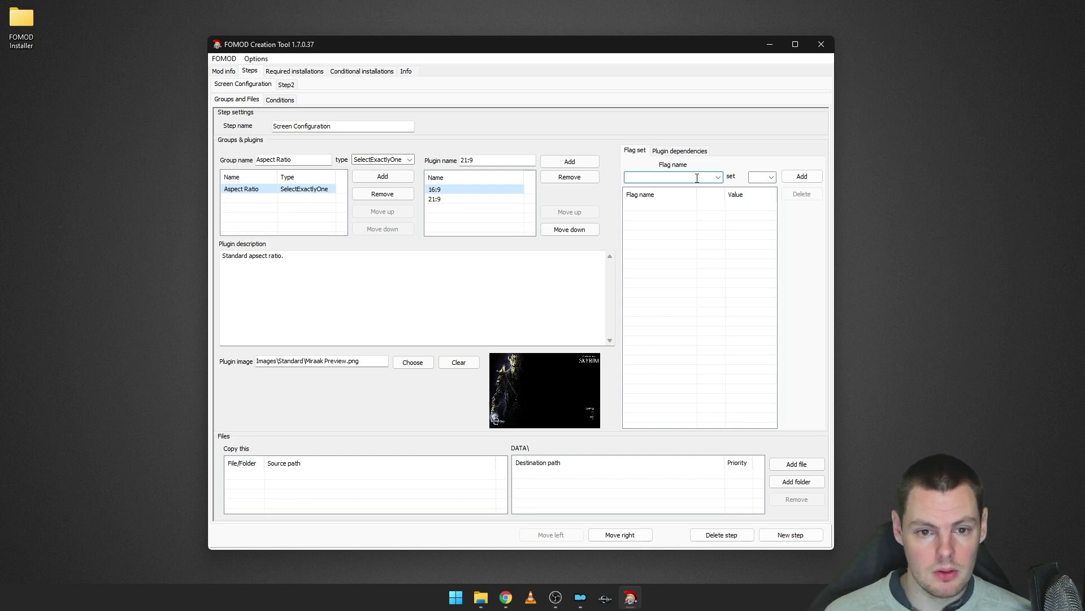
type("Standra")
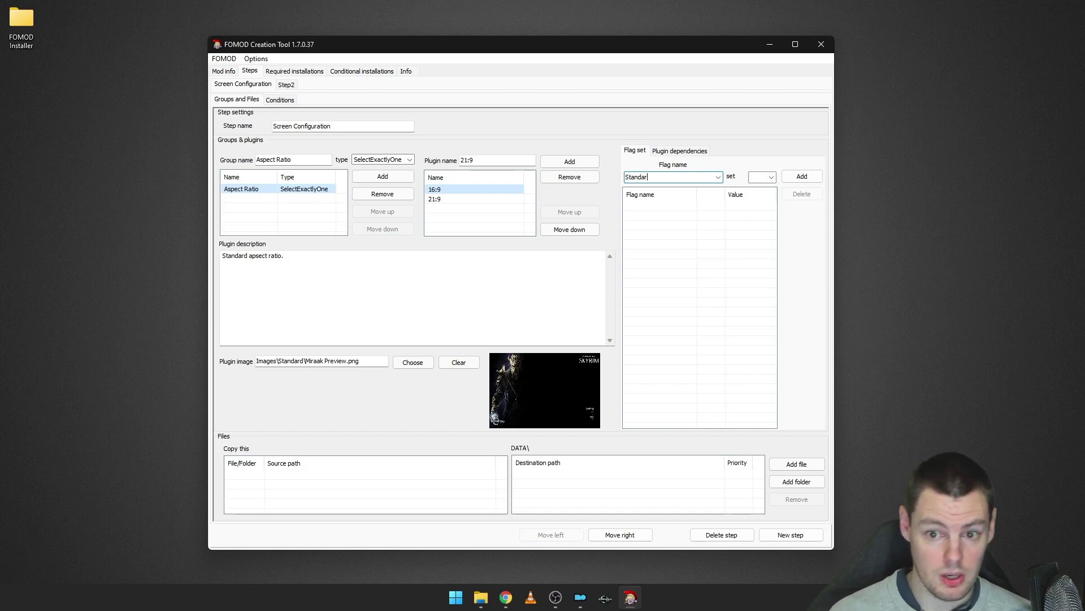
left_click(770, 178)
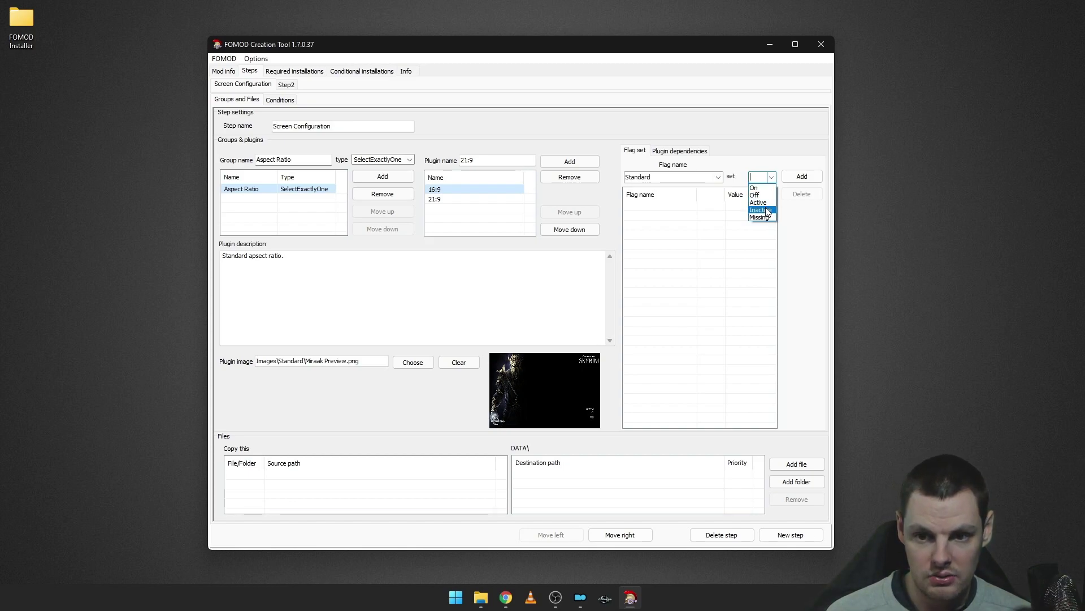
left_click(765, 202)
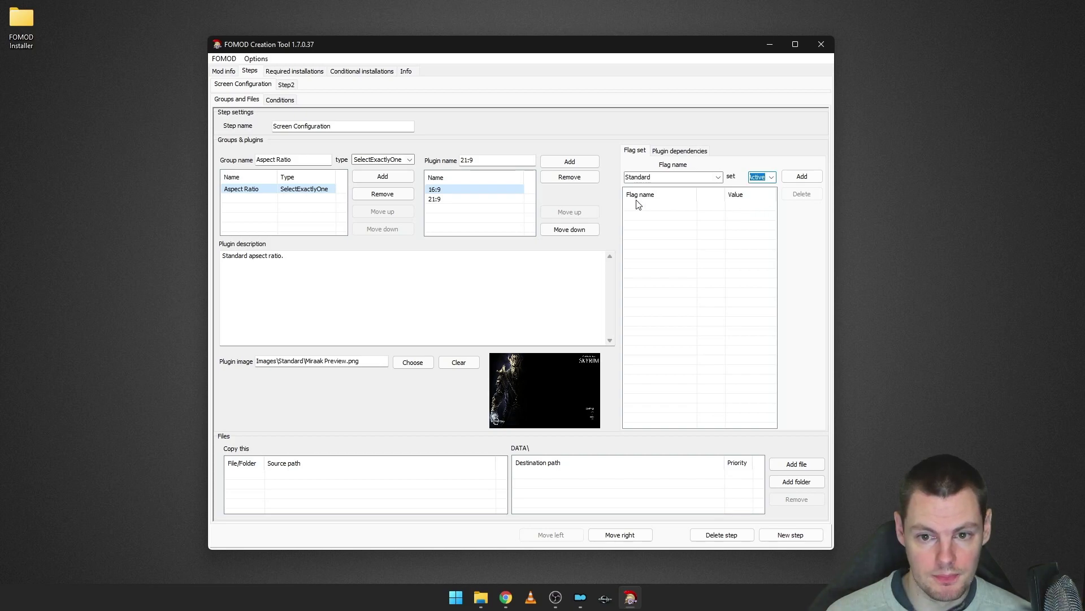
left_click(803, 177)
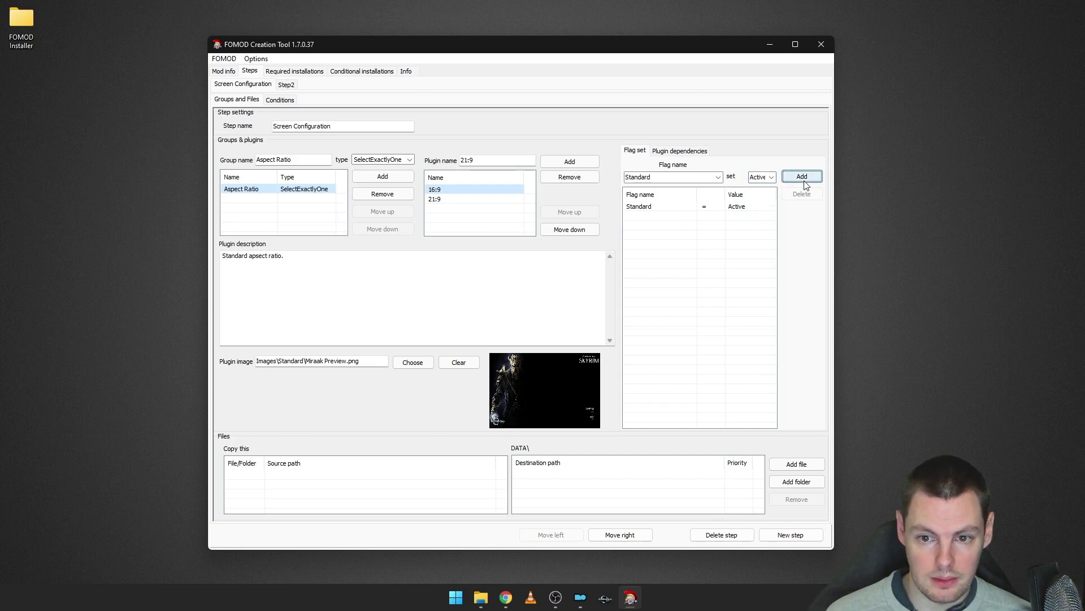
left_click(729, 214)
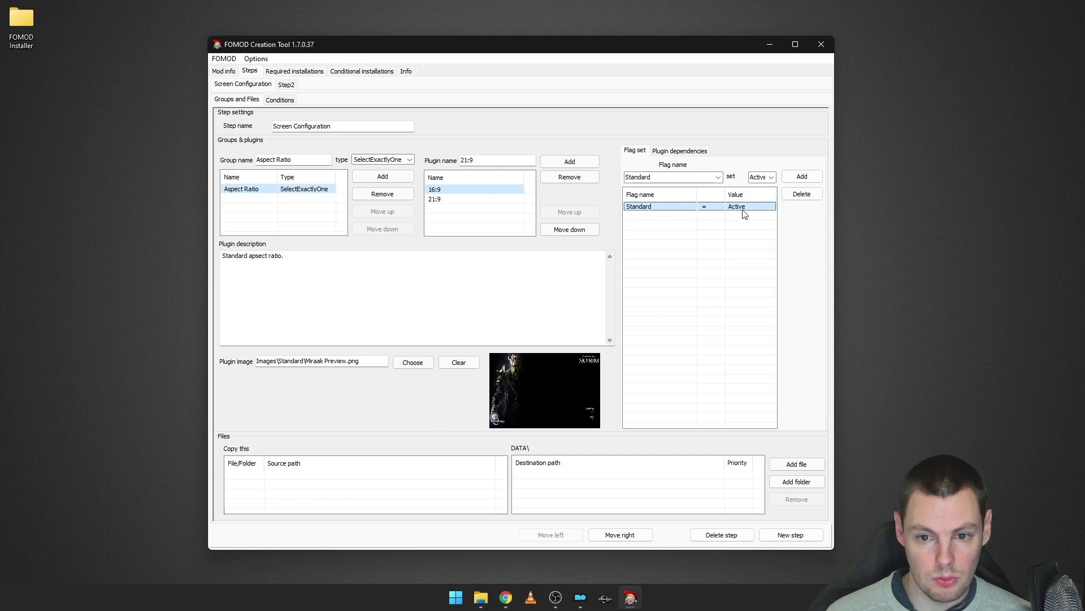
- Set the Standard flag to Inactive for the 21:9 plugin
left_click(450, 199)
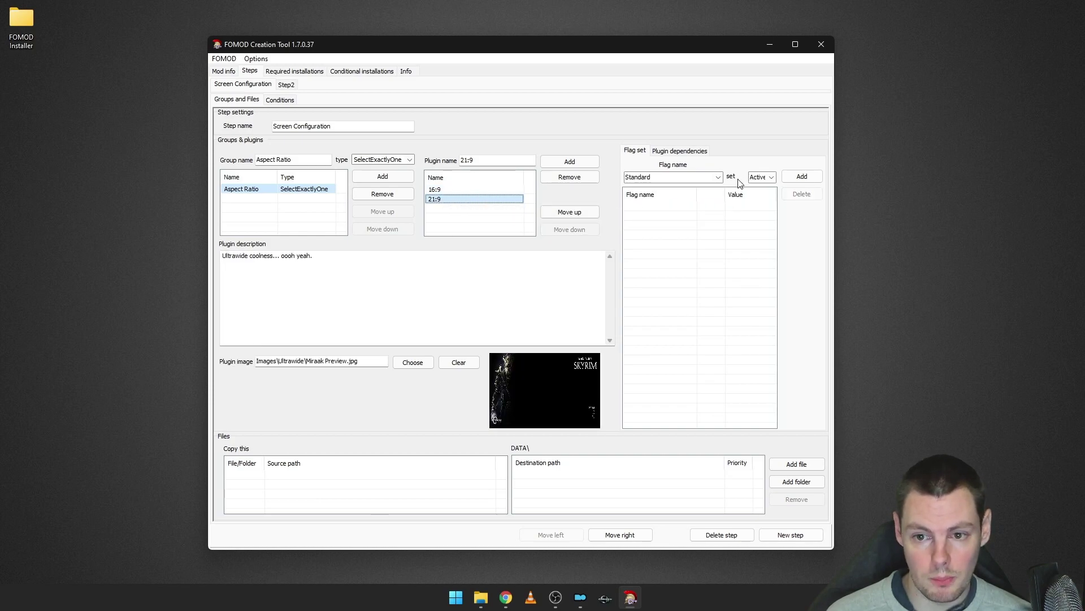
left_click(771, 178)
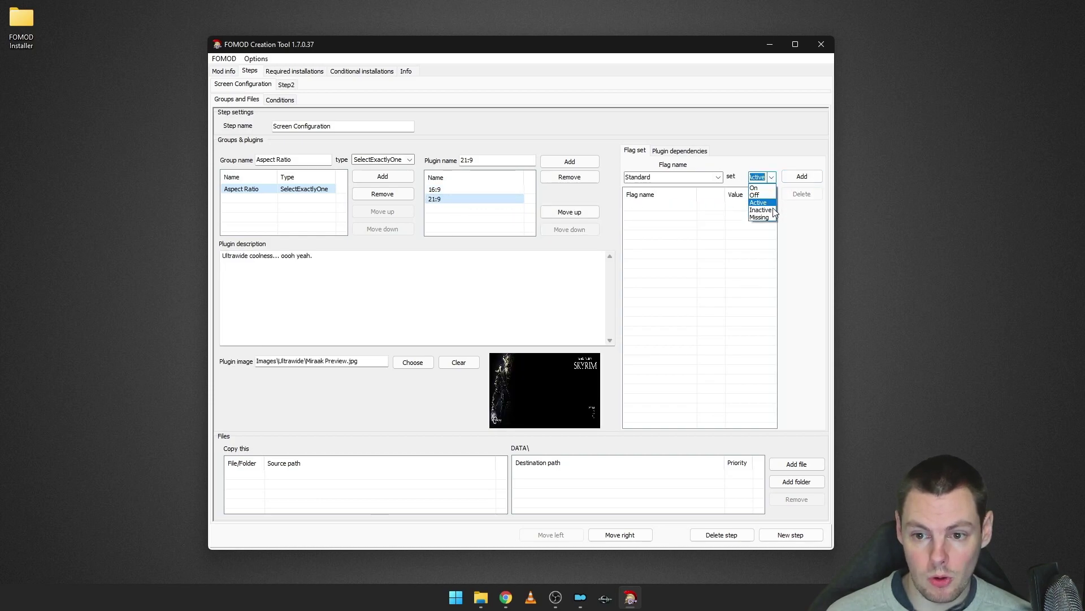
left_click(765, 211)
left_click(799, 177)
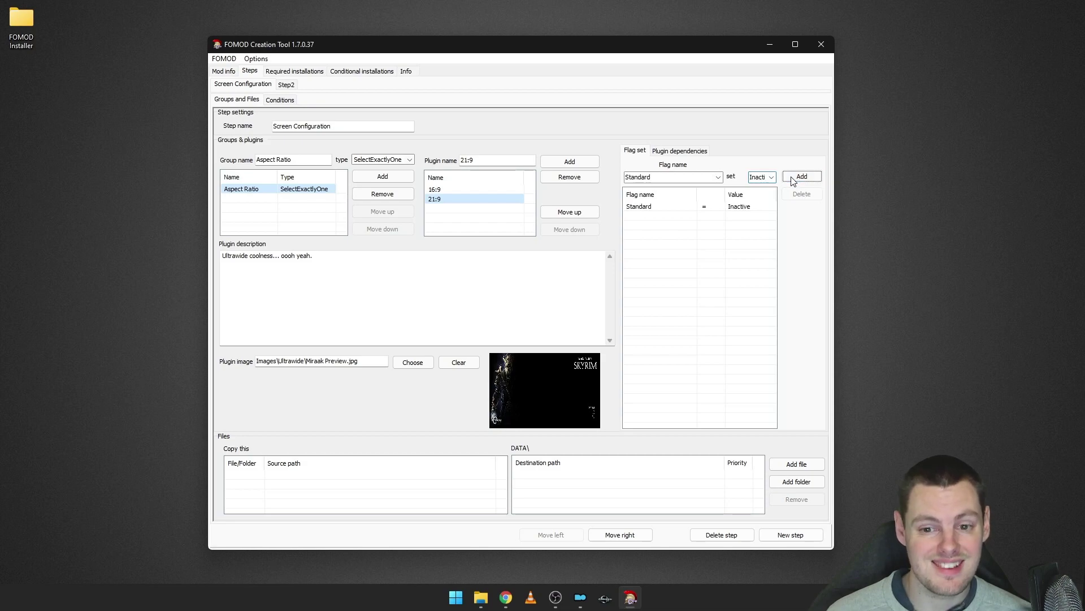
- Open the second installer step, Step2
left_click(285, 85)
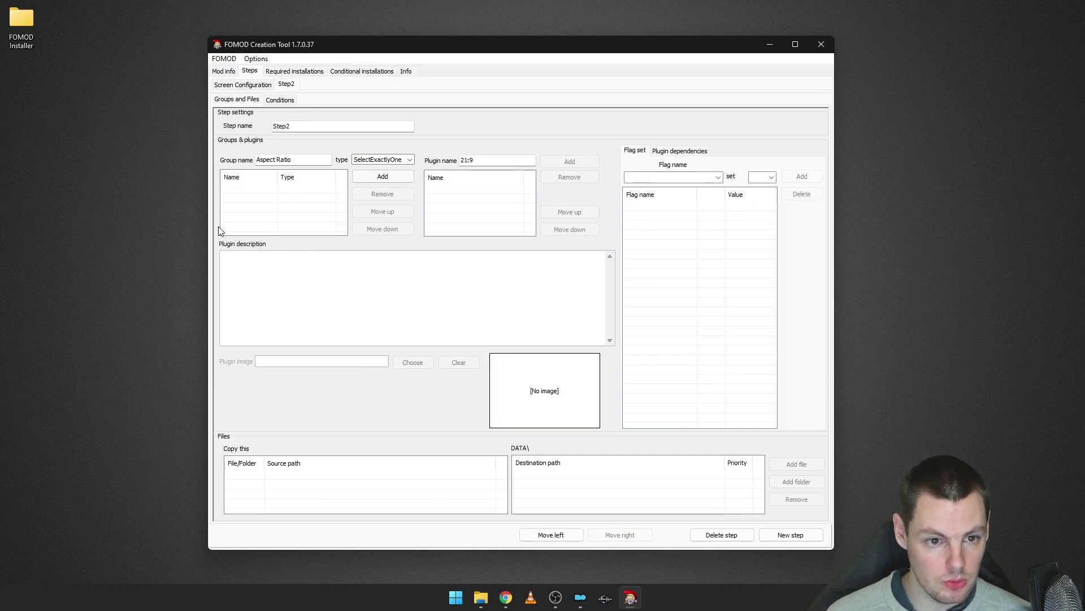
left_click_drag(305, 161, 248, 161)
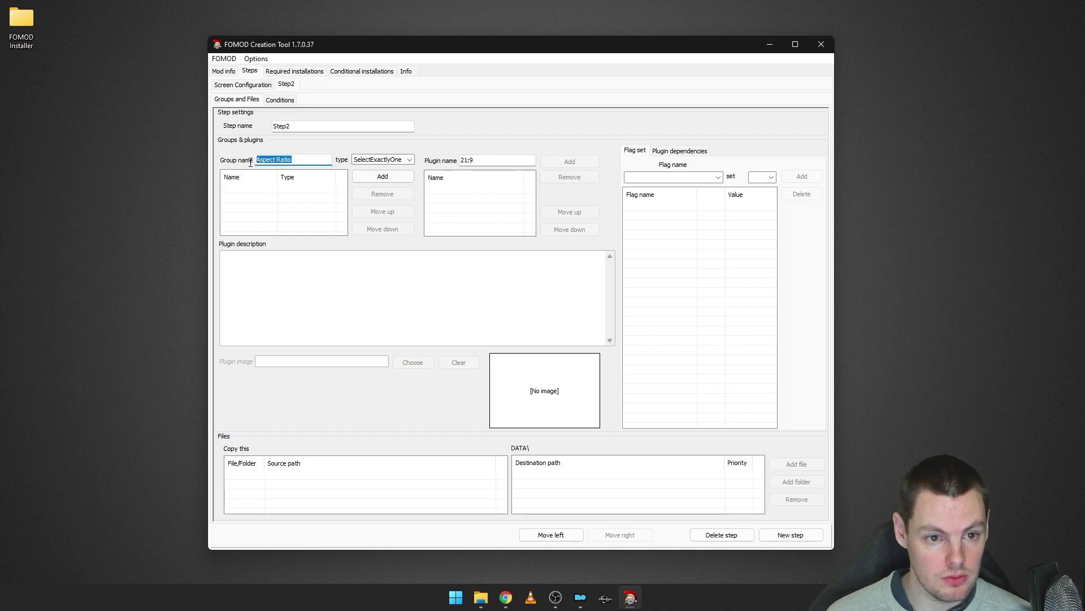
left_click_drag(508, 162, 434, 161)
left_click(473, 208)
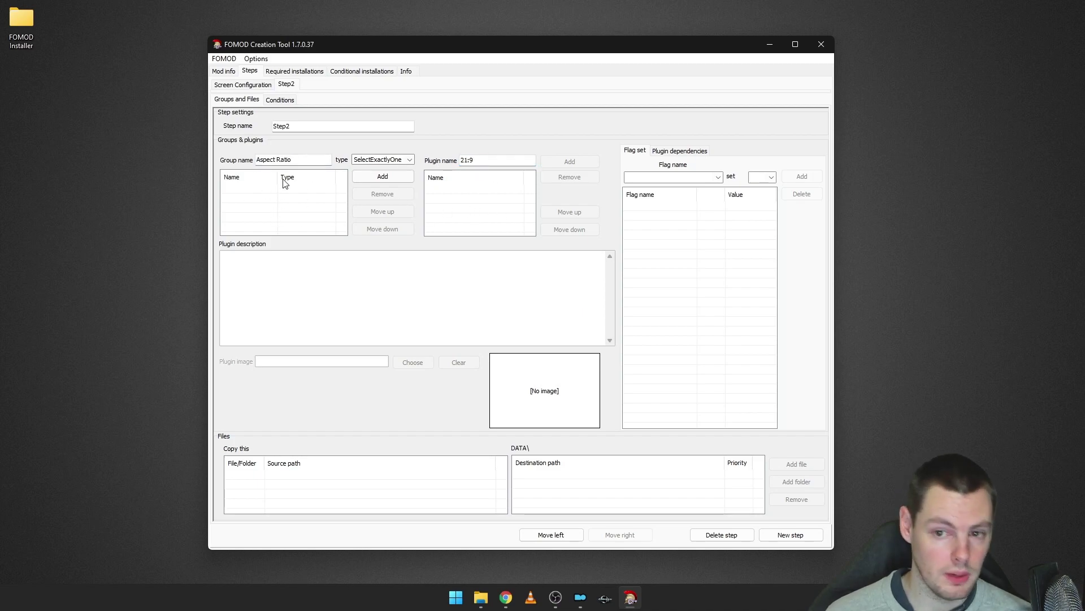
left_click(224, 58)
left_click(238, 109)
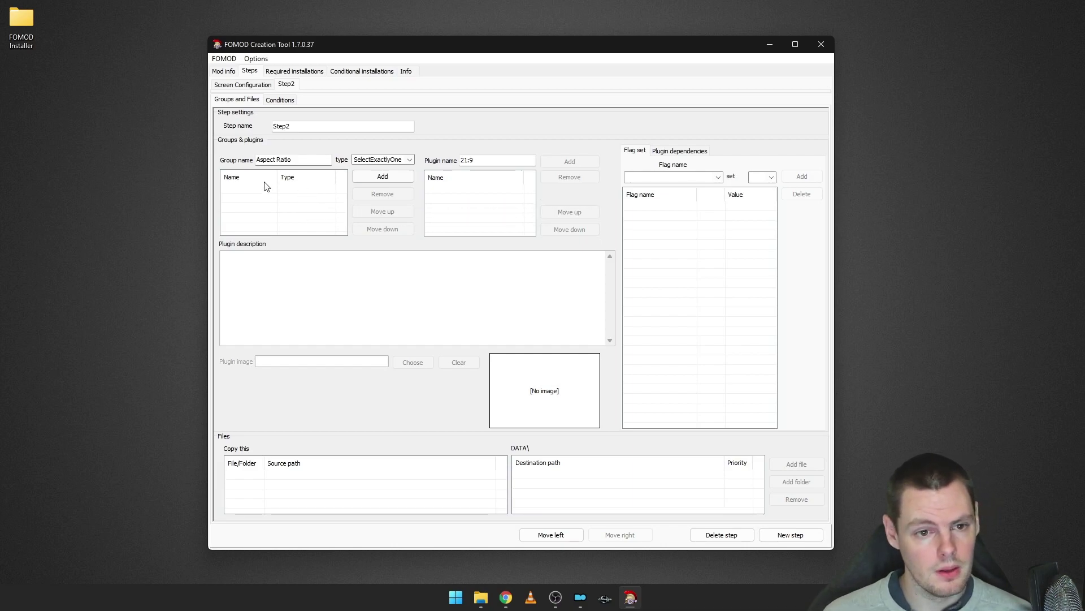
- Rename Step2 as Customisation
left_click(300, 160)
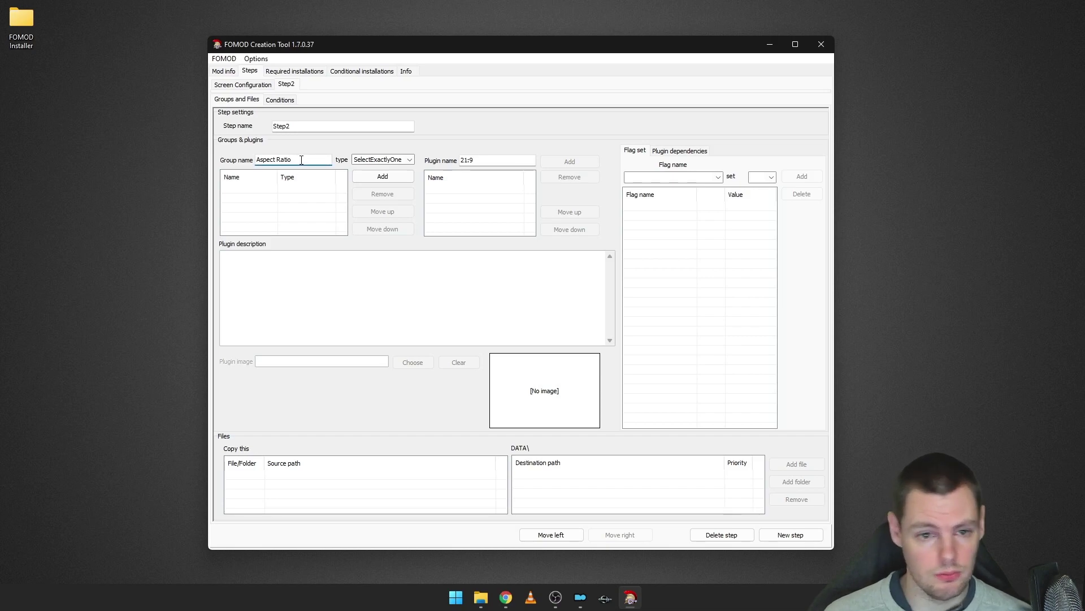
left_click(298, 124)
double_click(305, 128)
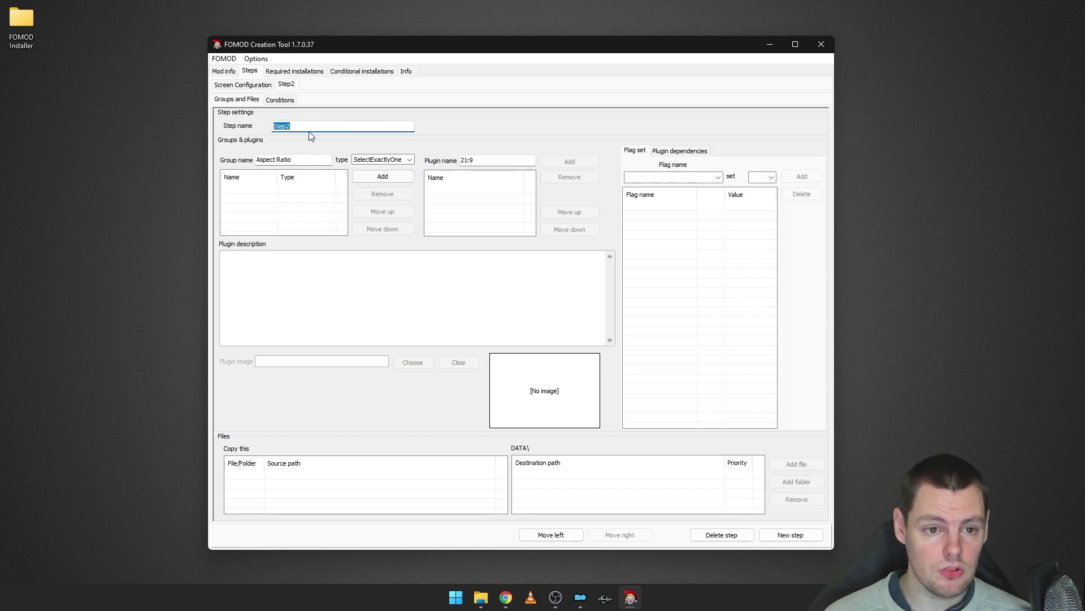
key("BackSpace")
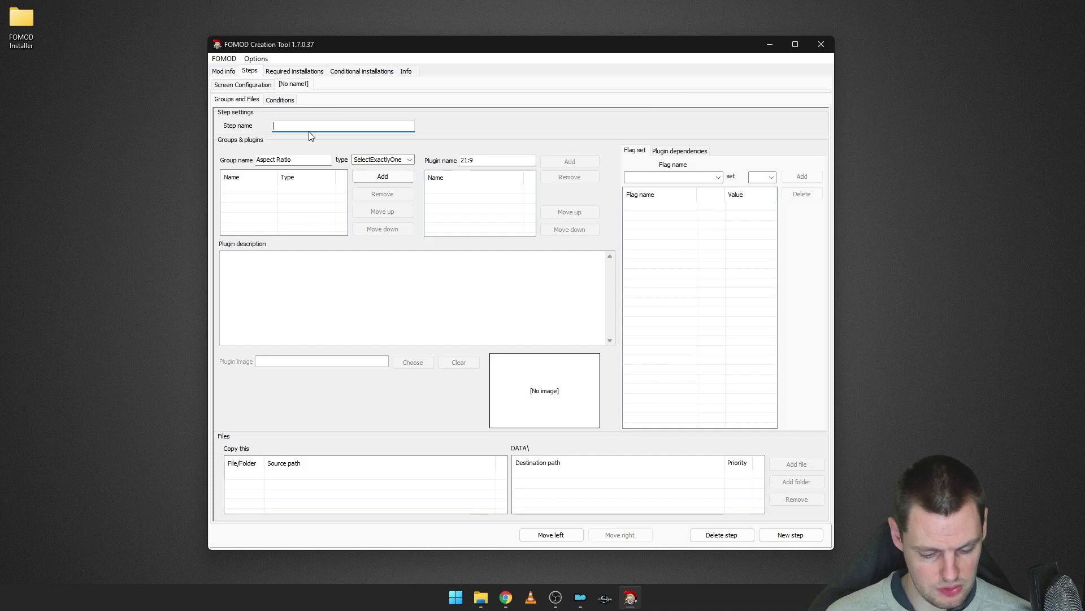
type("Customisation")
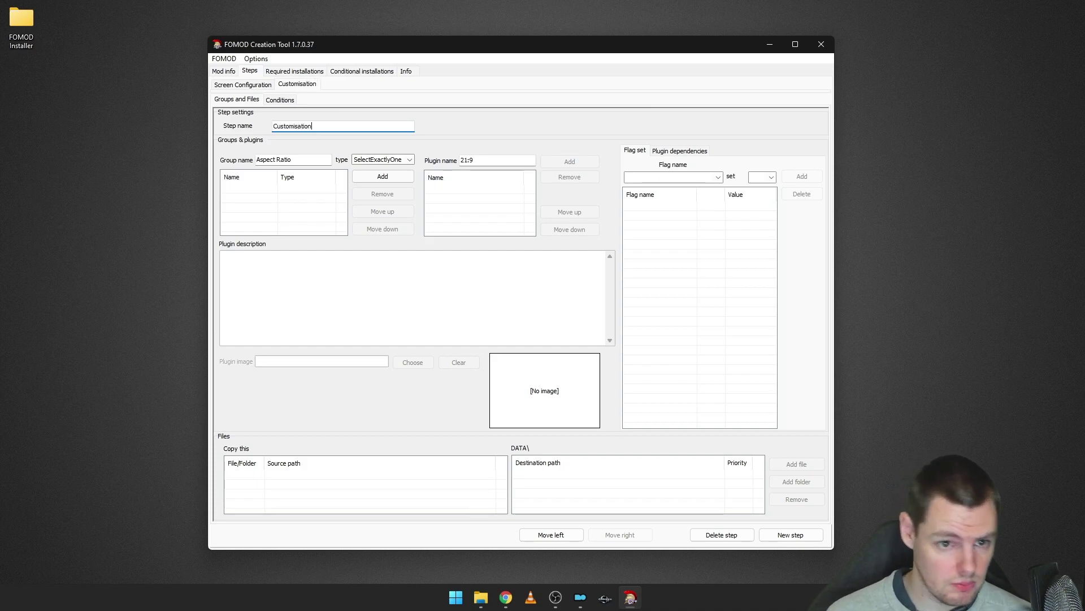
- Switch to Mod Organizer and examine the step and group names in the Dark's Menu Replacers installer, then cancel the reinstallation
left_click(581, 598)
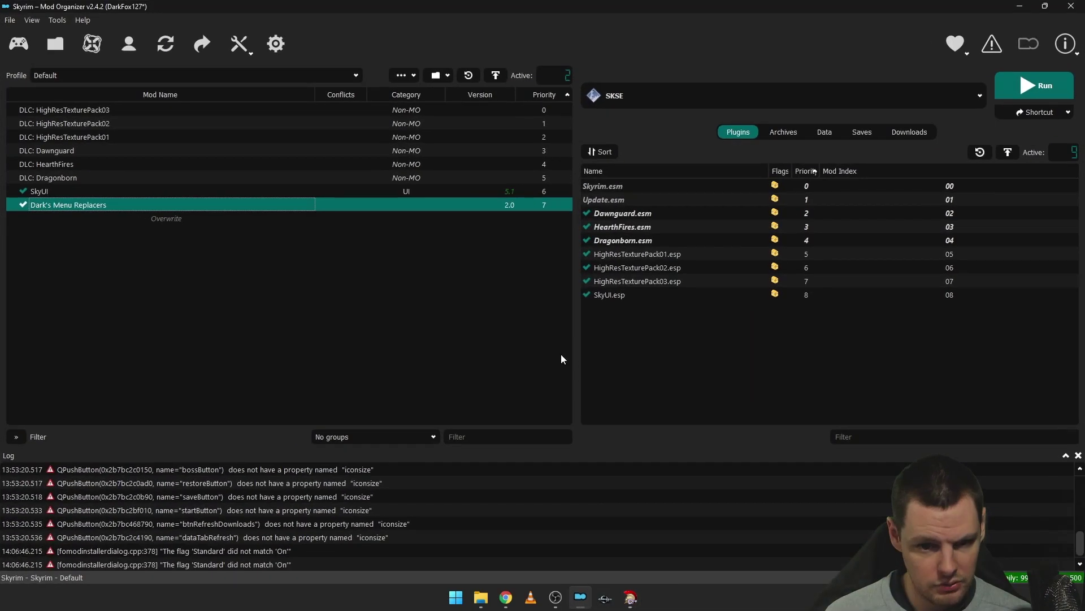
right_click(329, 204)
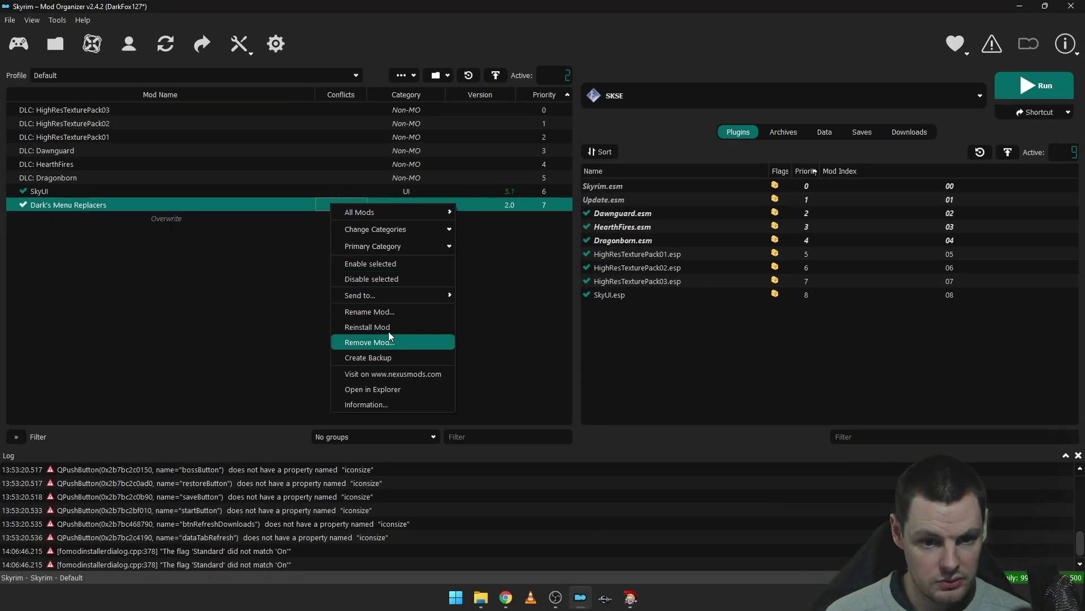
left_click(389, 335)
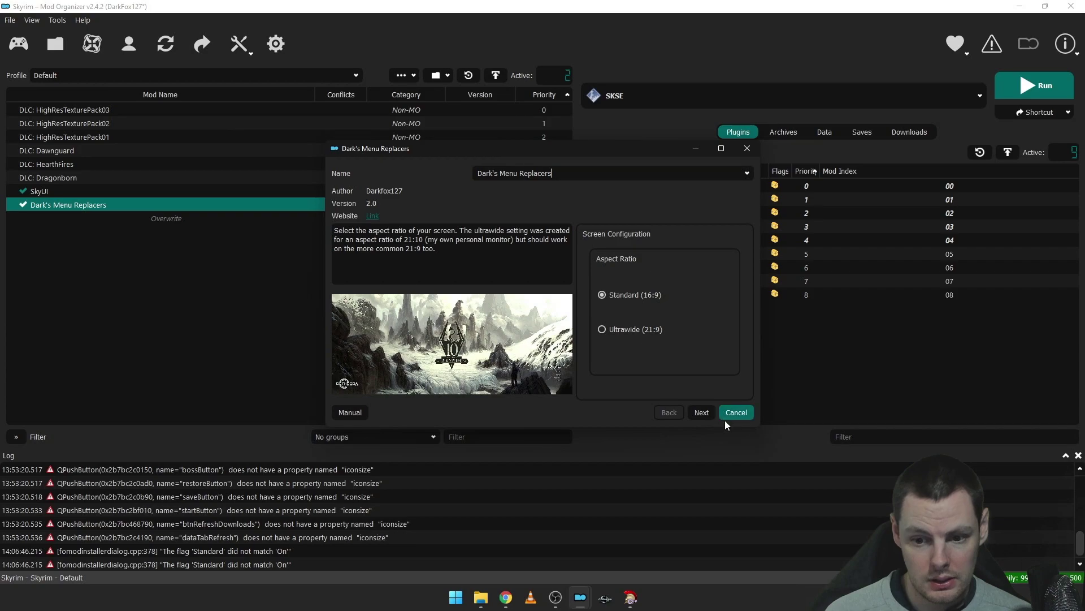
left_click(711, 418)
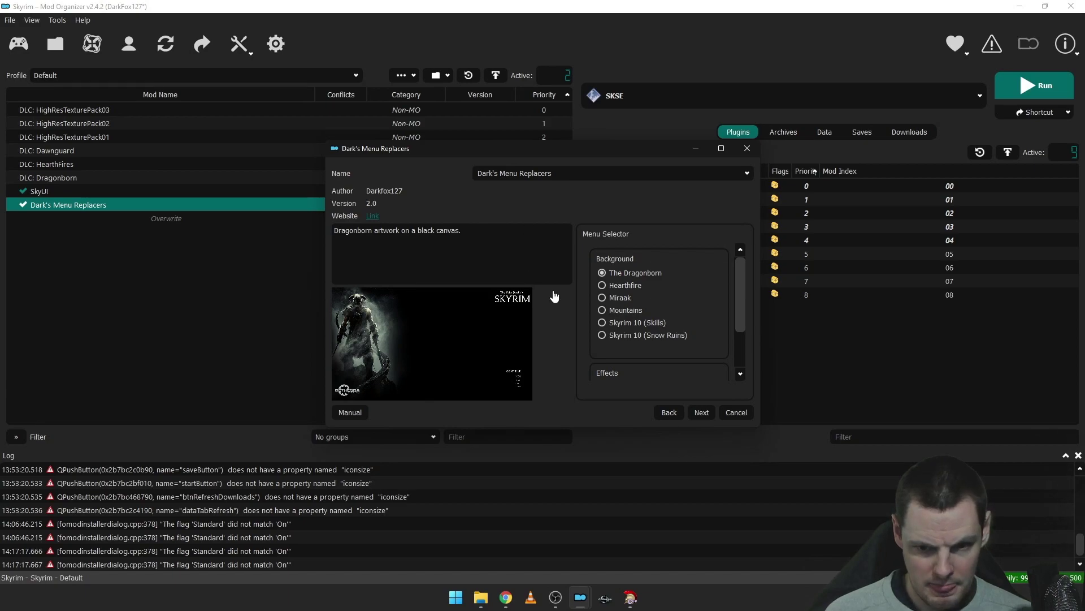
scroll(639, 275, "down", 2)
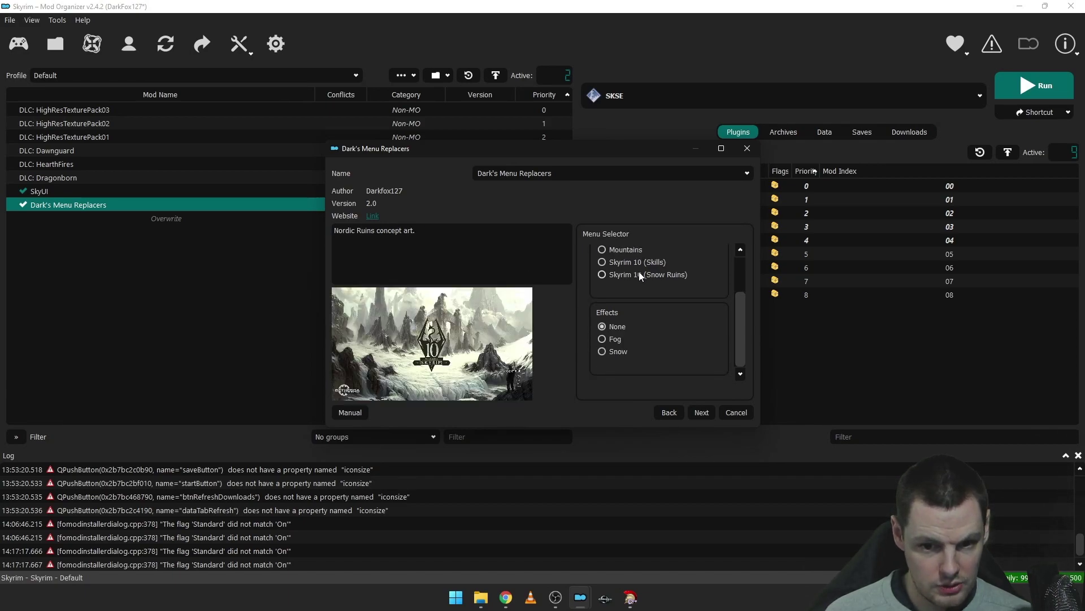
scroll(642, 272, "up", 2)
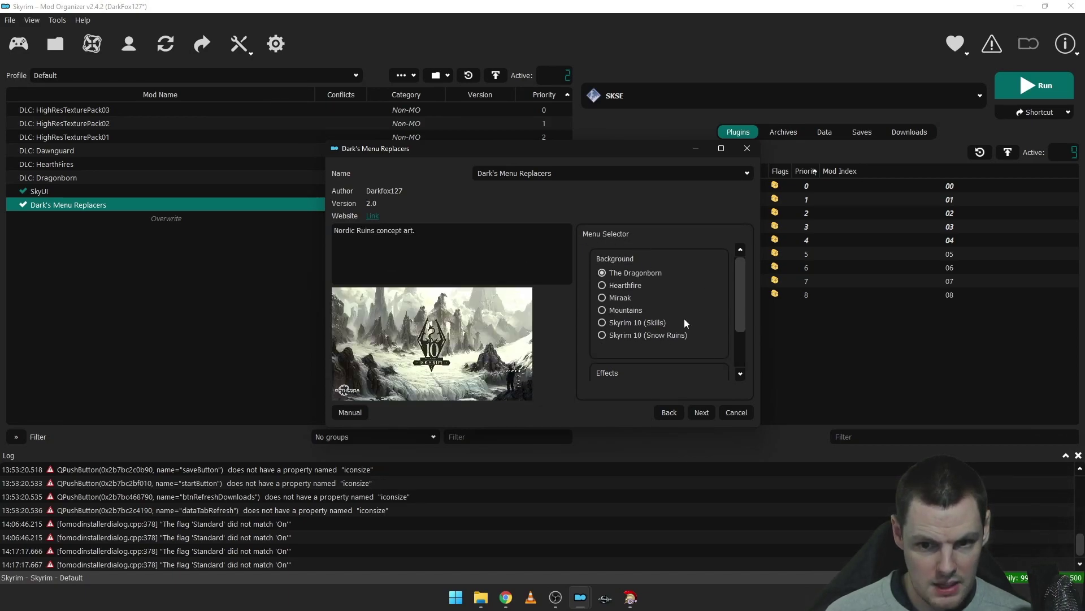
left_click(702, 413)
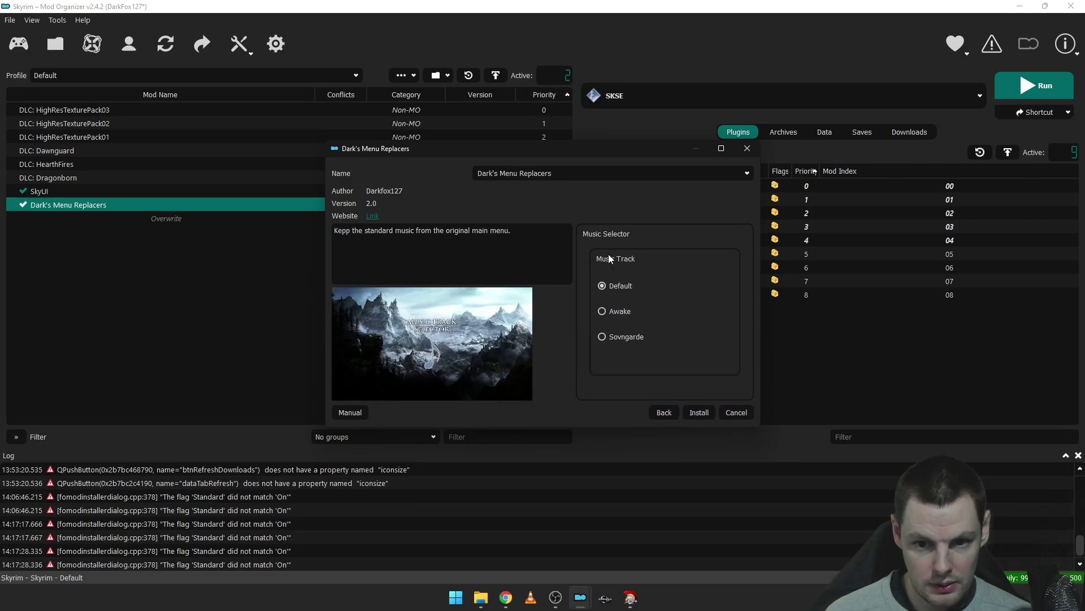
left_click(664, 412)
left_click(737, 412)
- Return to FOMOD Creation Tool and rename the second installer step as Menu Selector
left_click(631, 597)
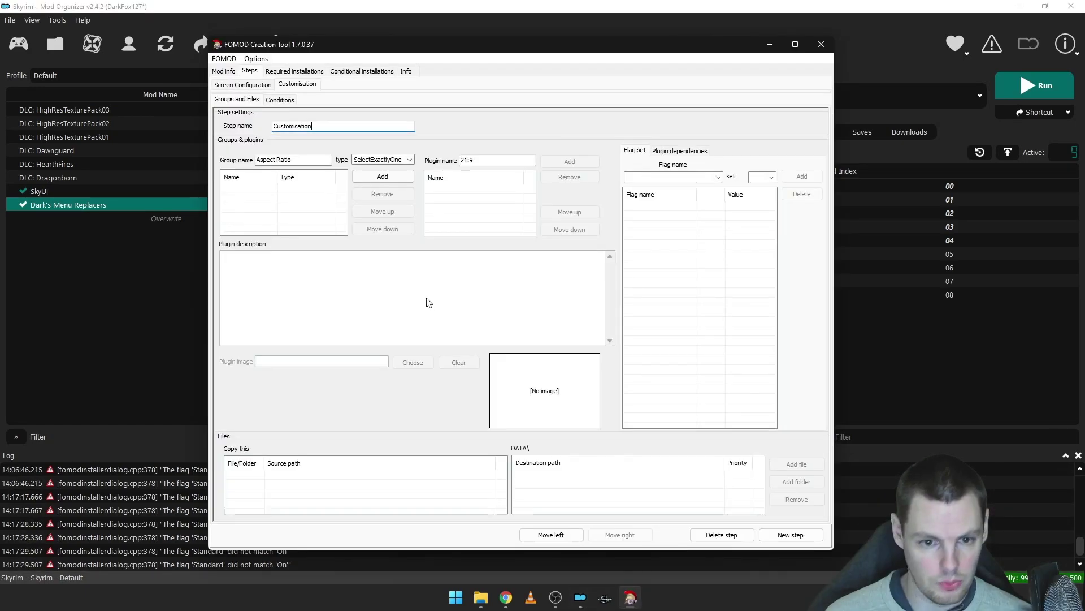
double_click(361, 129)
type("Men")
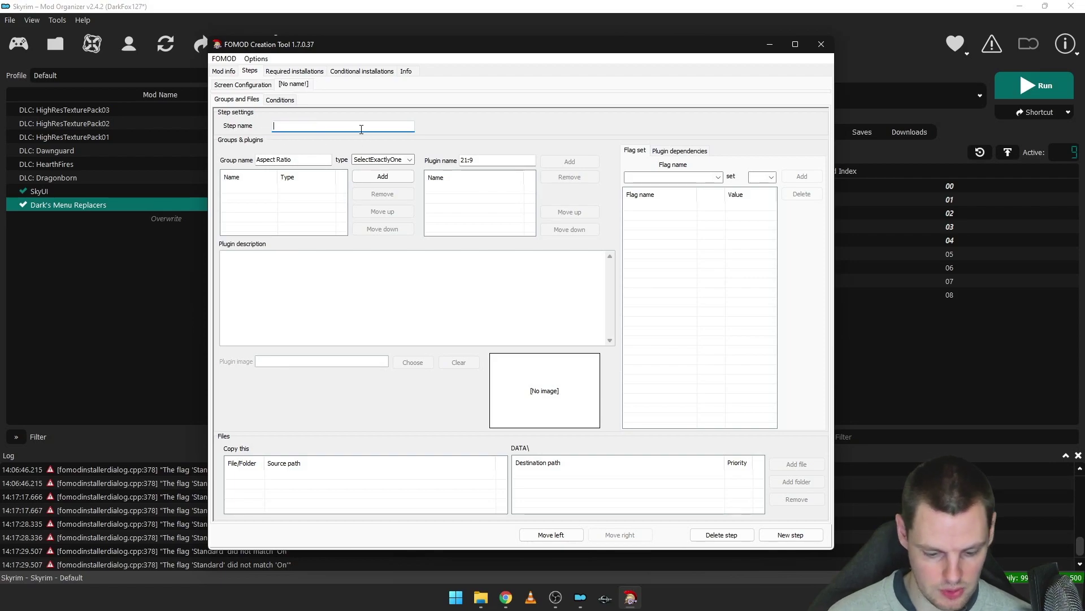
type("u Selector")
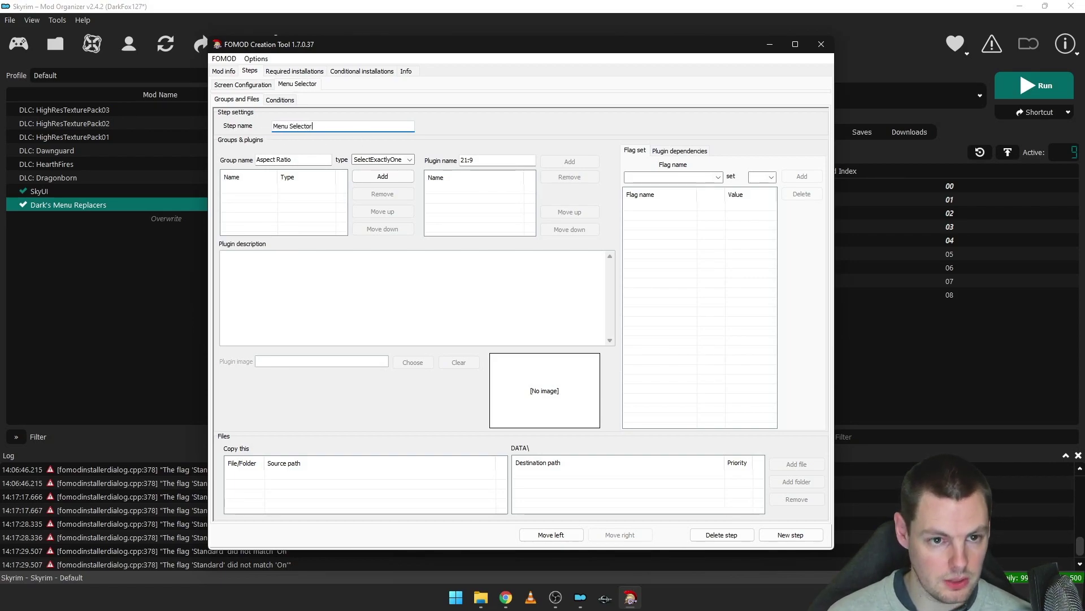
- Add a group named Wallpaper with the type SelectExactlyOne to the Menu Selector step
left_click(312, 197)
left_click_drag(313, 161, 256, 161)
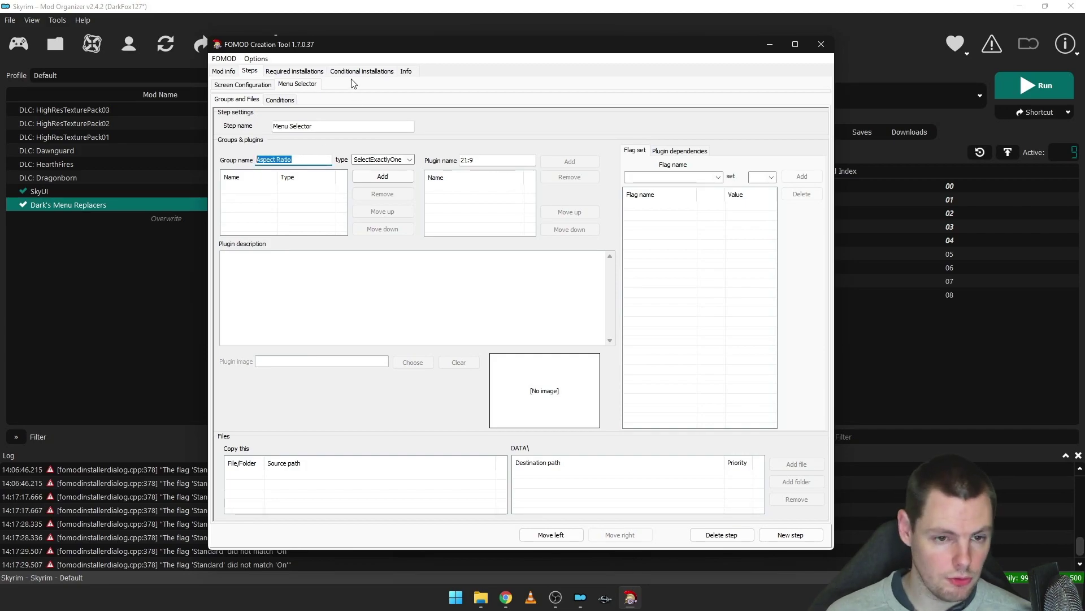
type("Wallpaper")
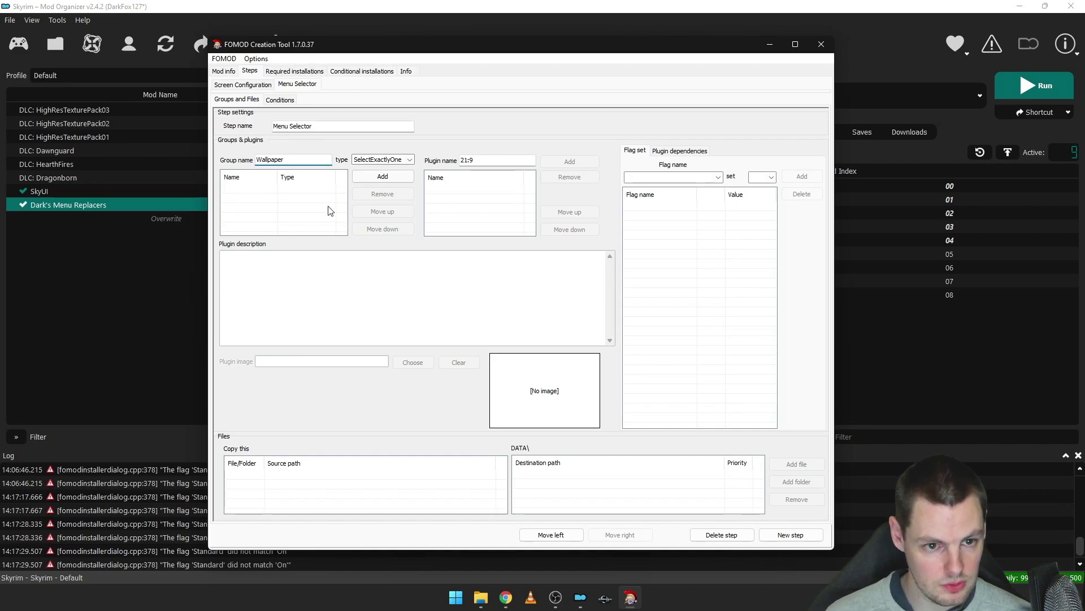
left_click(411, 161)
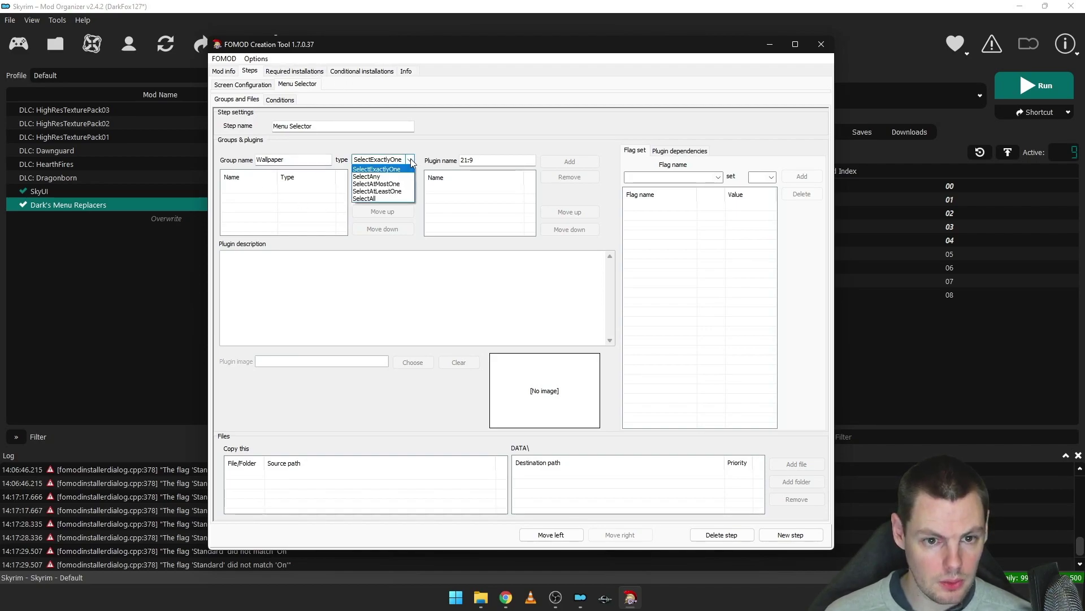
left_click(411, 161)
left_click(411, 160)
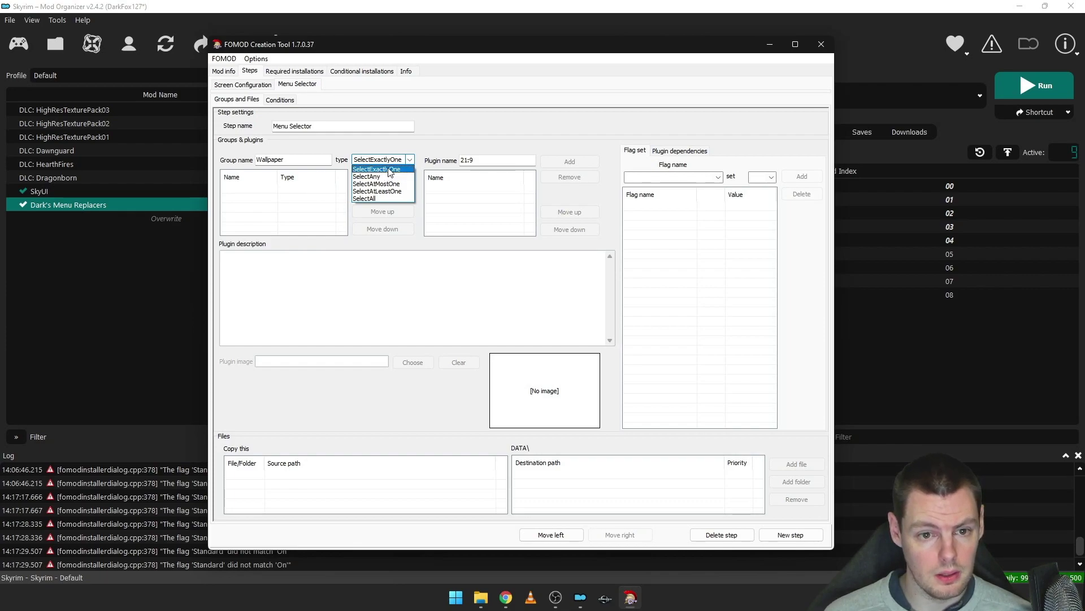
left_click(390, 172)
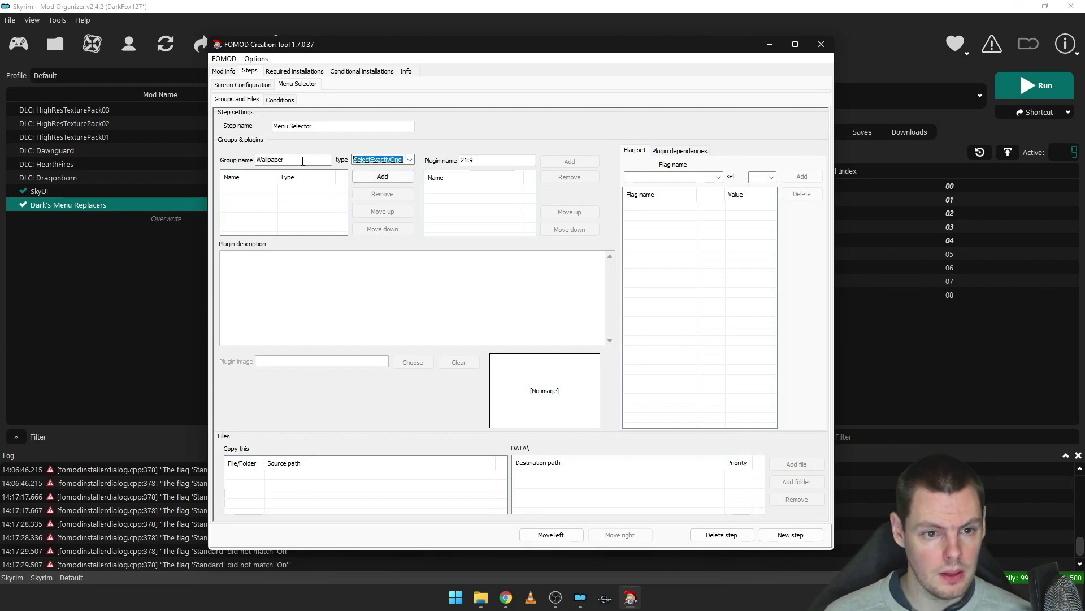
left_click(303, 161)
left_click(382, 176)
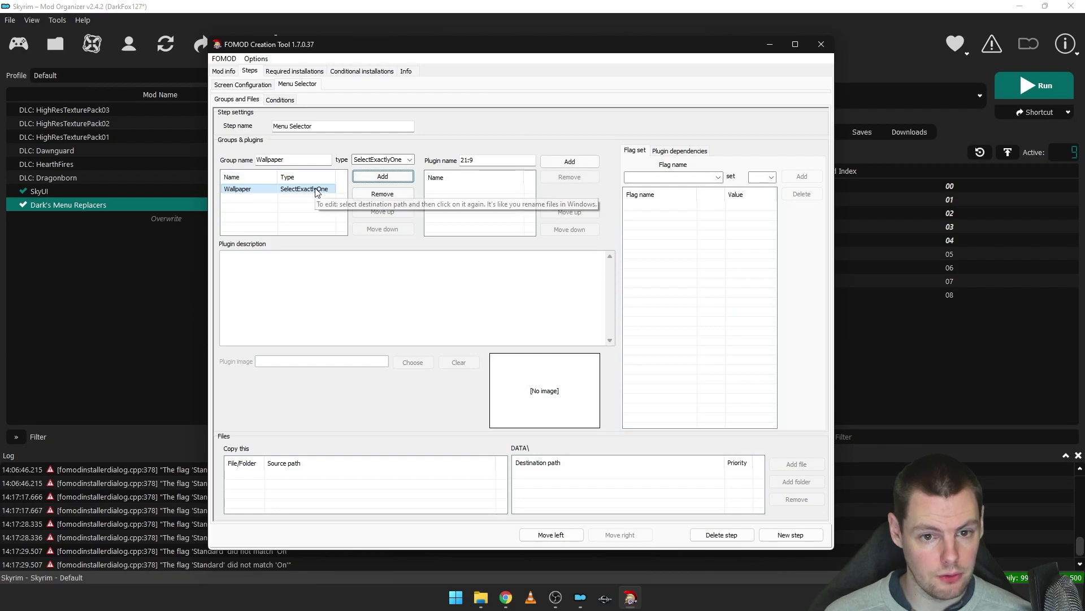
- Add two plugins named Dragonborn and Miraak to the Wallpaper group
double_click(470, 159)
key("BackSpace")
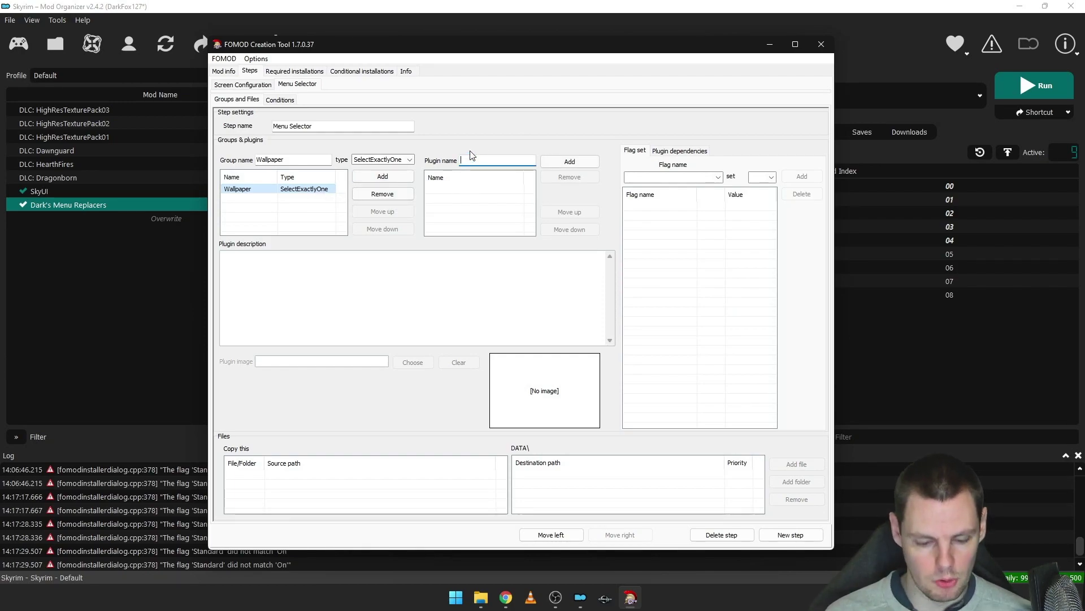
type("Dragonborn")
left_click(570, 162)
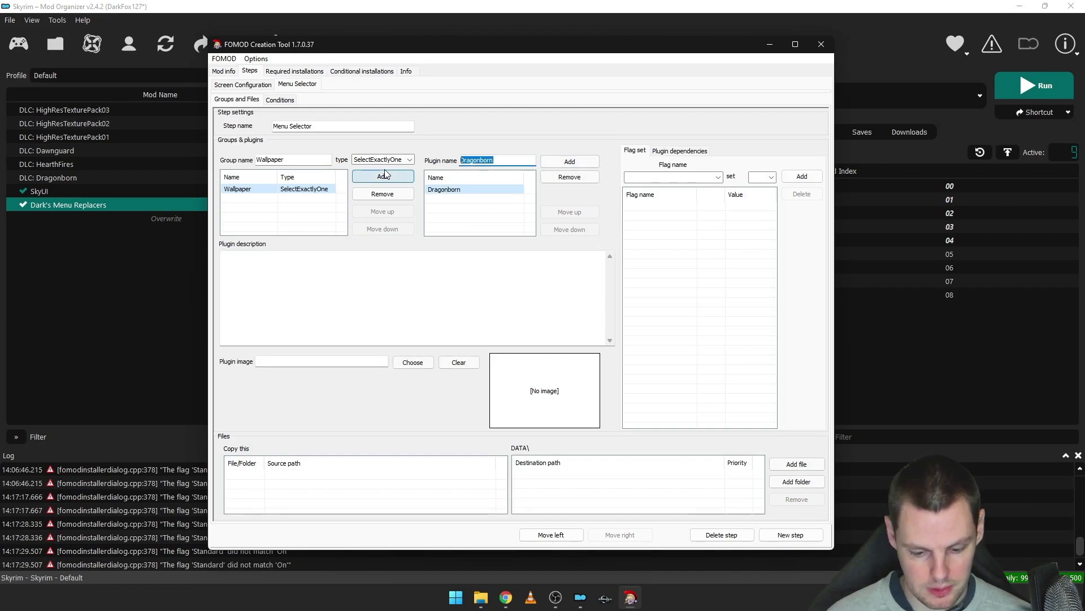
type("Miraak")
left_click(570, 162)
- Give the Dragonborn plugin the description "Dragonborn's nice face."
left_click(481, 188)
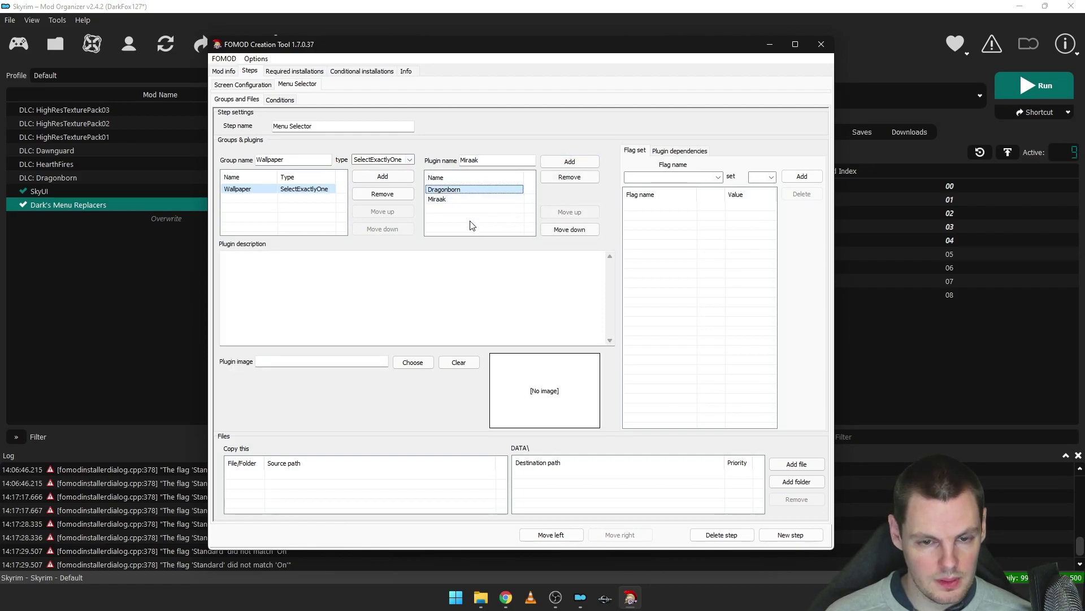
left_click(417, 279)
type("Dr")
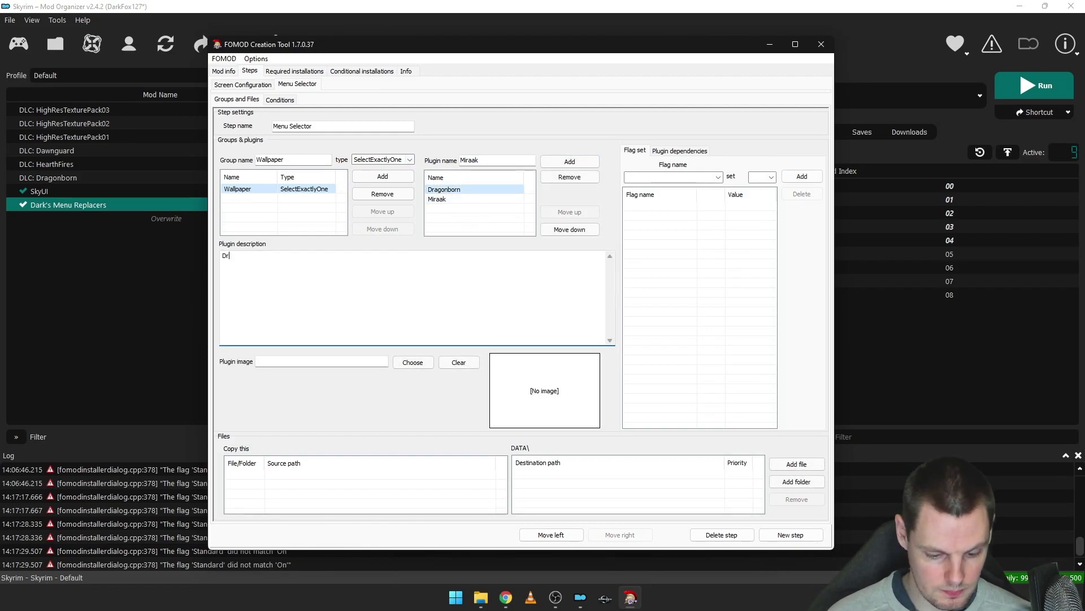
type("aonborn's nice face.")
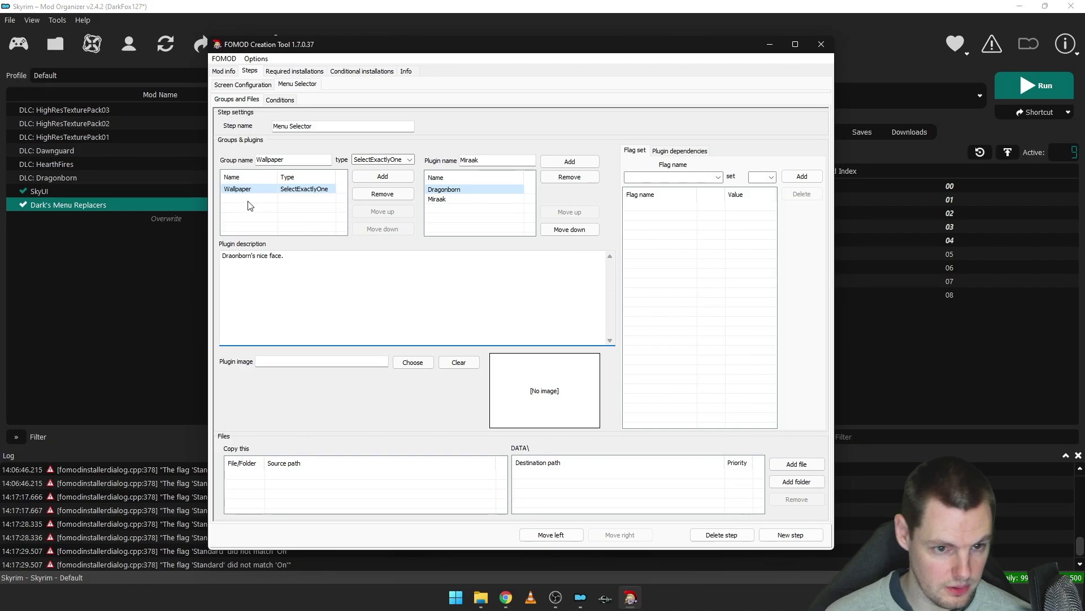
double_click(244, 258)
type("Dragonbor")
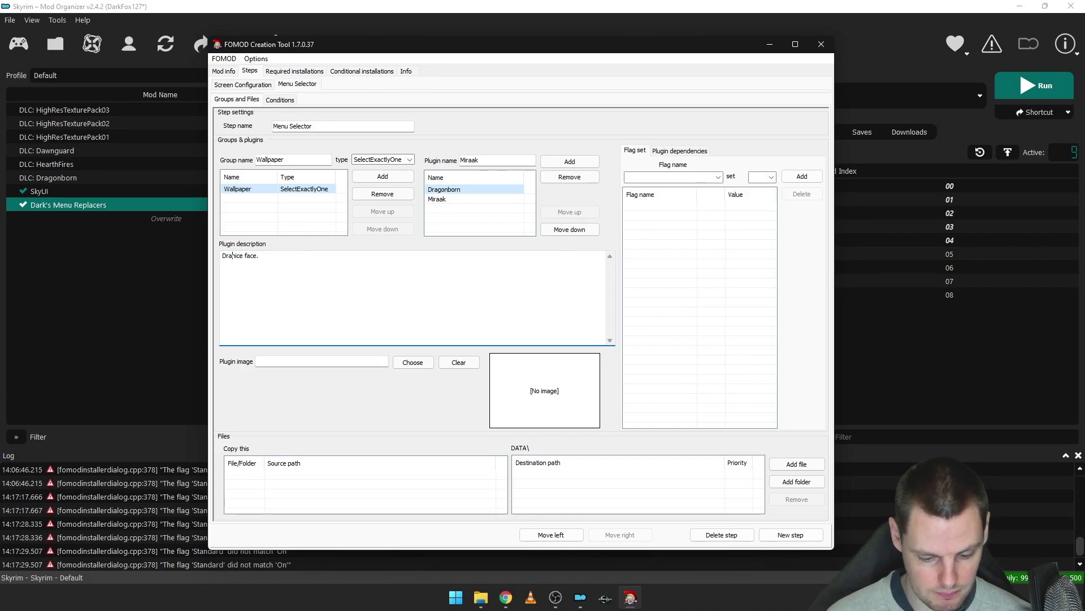
type("n's")
key("BackSpace")
type("'s")
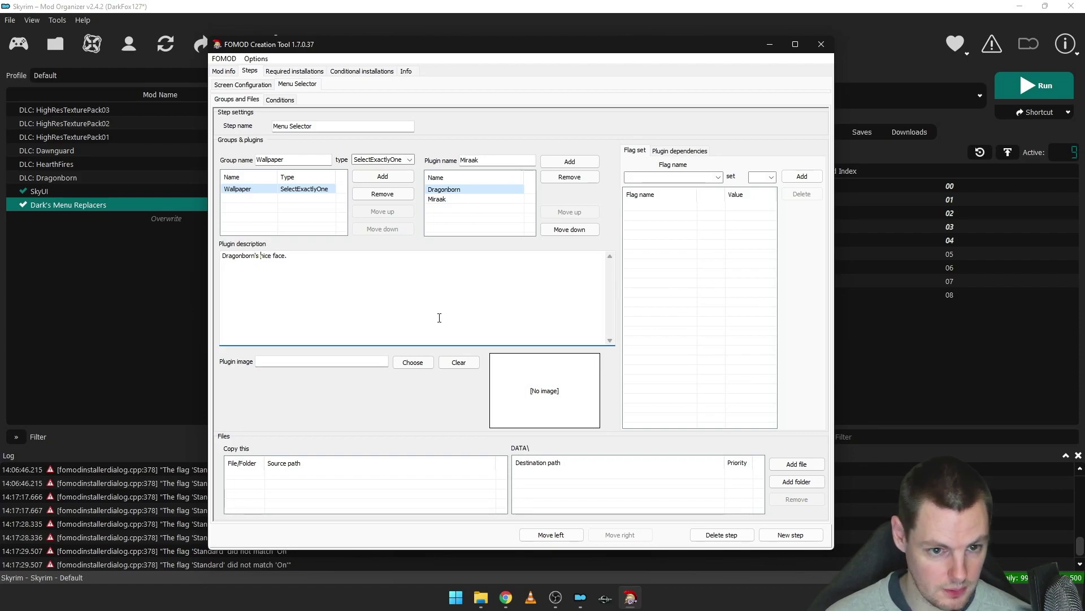
- Give the Miraak plugin the description "Miraak's ungly face."
left_click(439, 200)
left_click(387, 272)
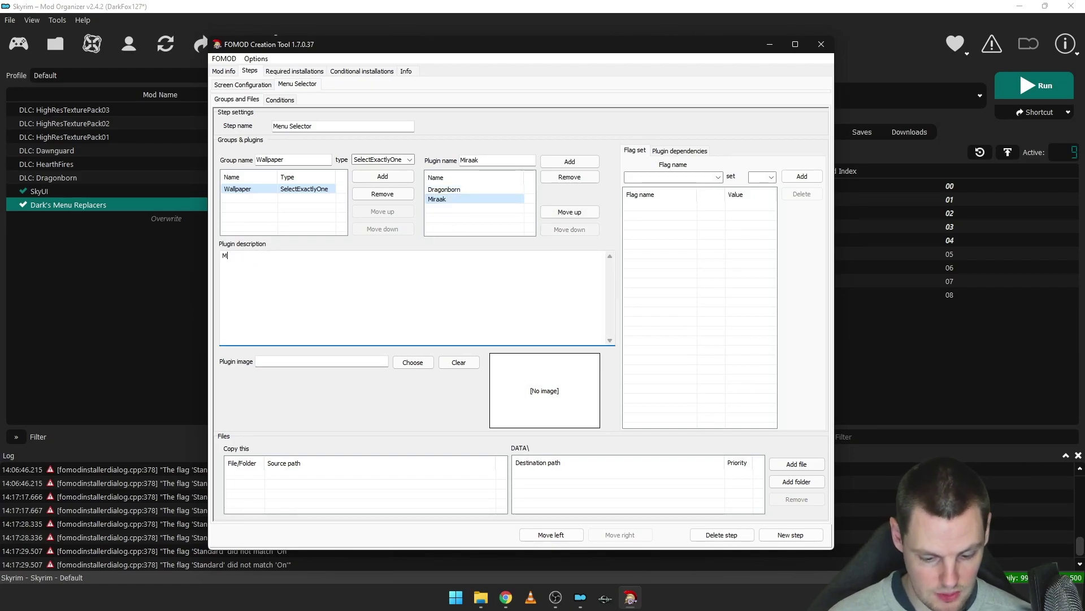
type("Miraak's ungly face.")
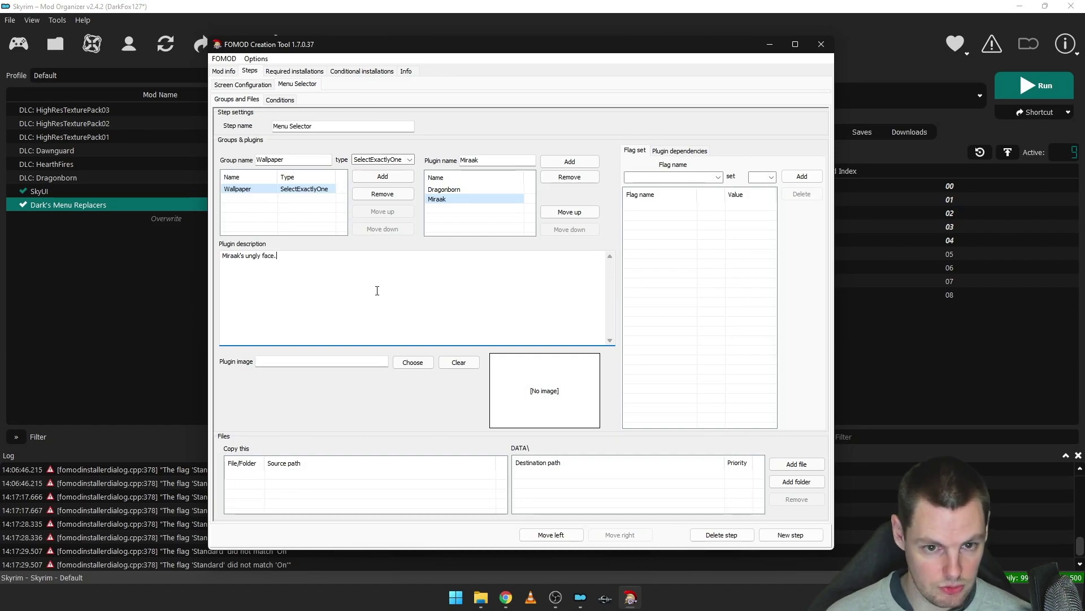
- Set the Dragonborn plugin's image to The Dragonborn Preview.jpg from the Ultrawide images folder
left_click(442, 190)
left_click(412, 362)
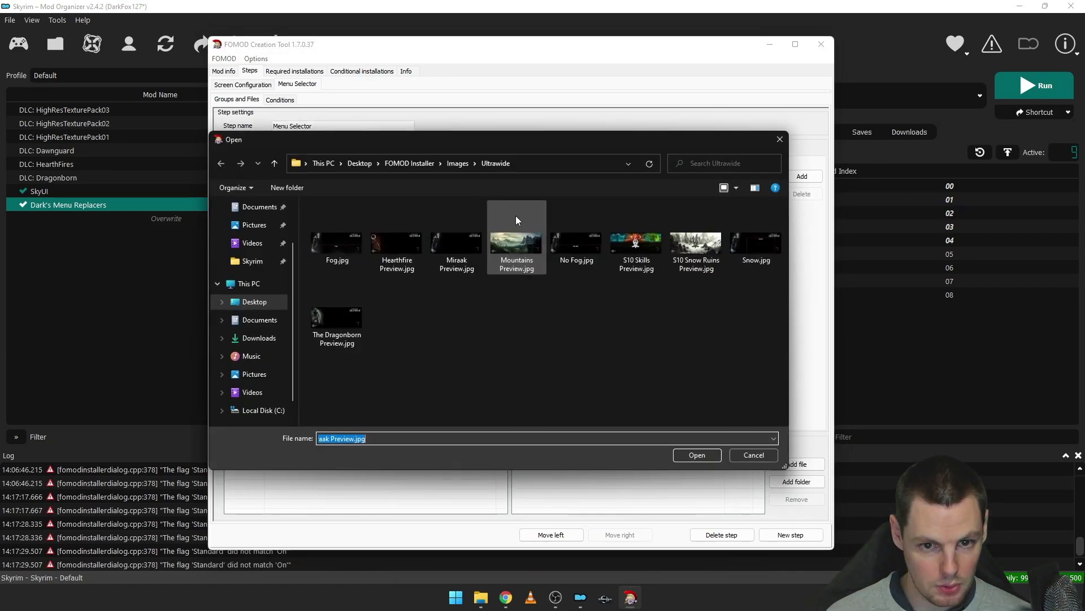
left_click_drag(500, 140, 633, 199)
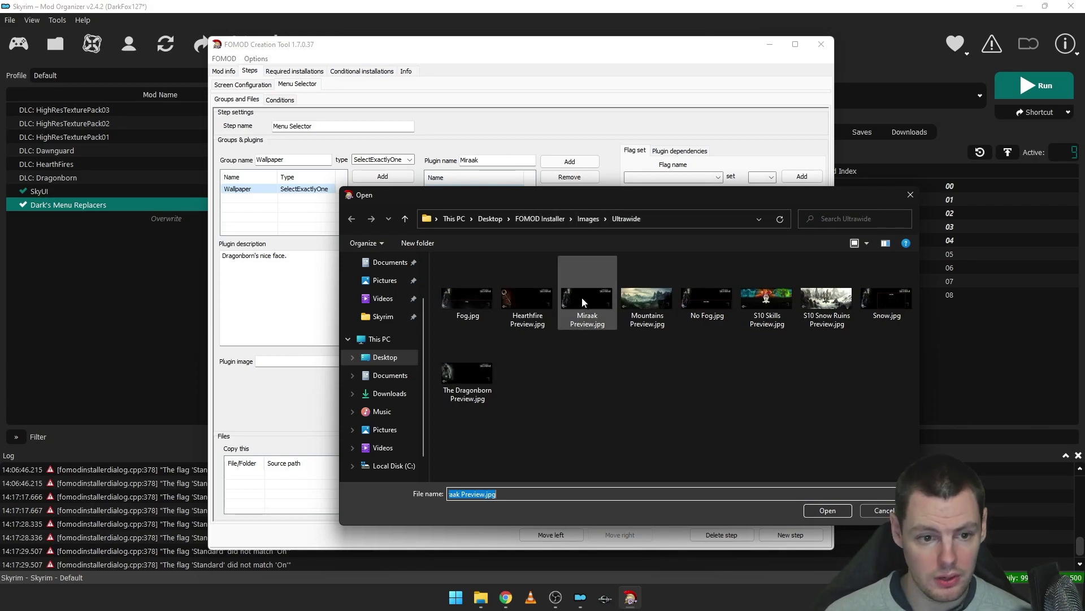
double_click(468, 373)
- Set the Miraak plugin's image to Miraak Preview.jpg from the Ultrawide images folder
left_click(449, 199)
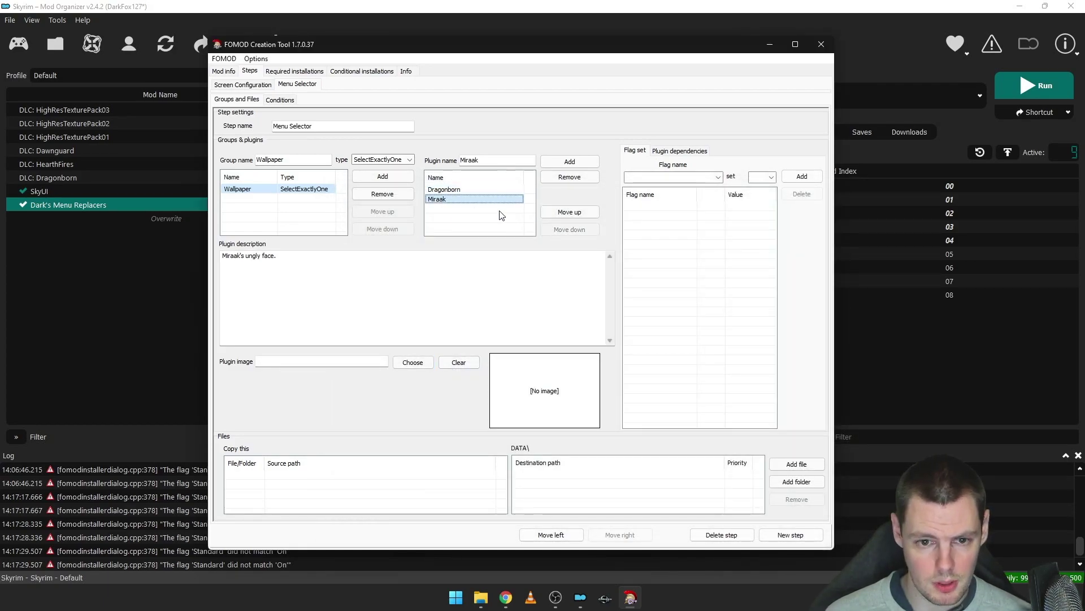
left_click(413, 362)
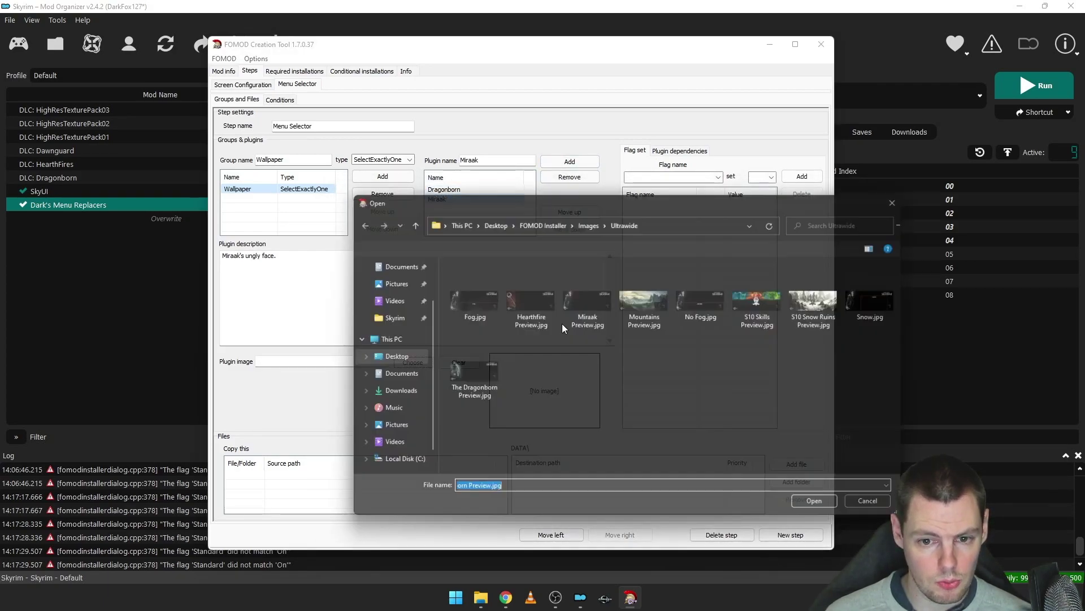
double_click(579, 299)
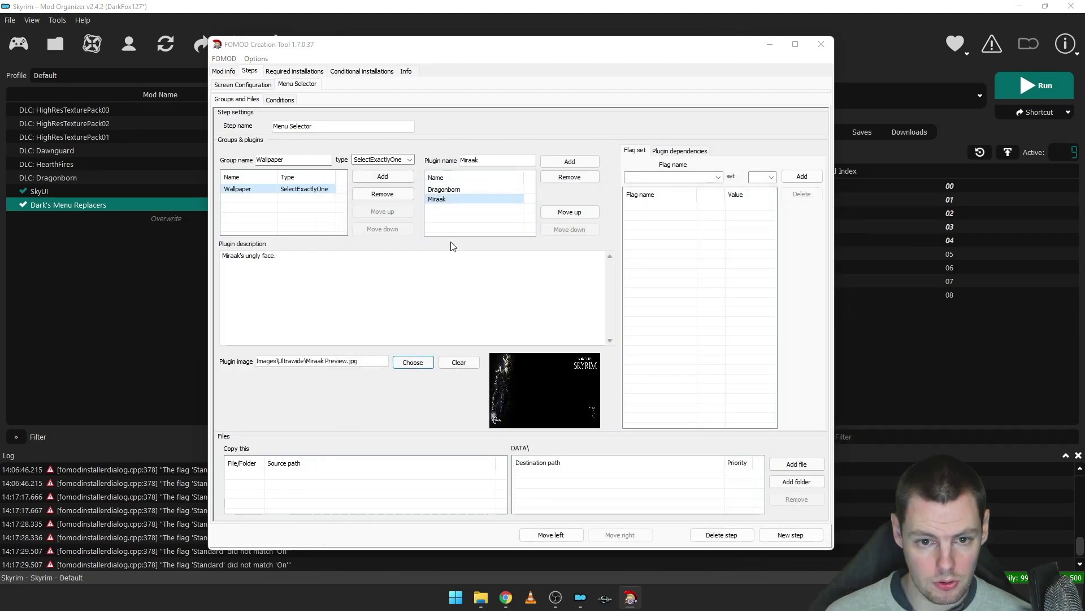
left_click(444, 190)
left_click(444, 199)
left_click(467, 192)
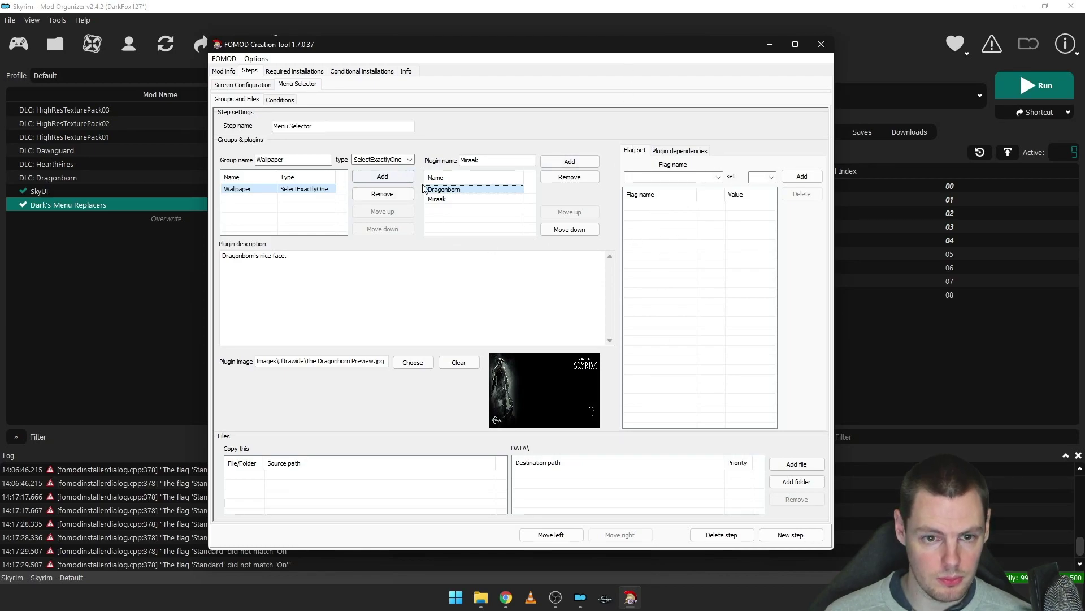
left_click(475, 199)
- Add the folder The Dragonborn from Ultrawide Backgrounds to the files installed by the Dragonborn plugin
left_click(477, 189)
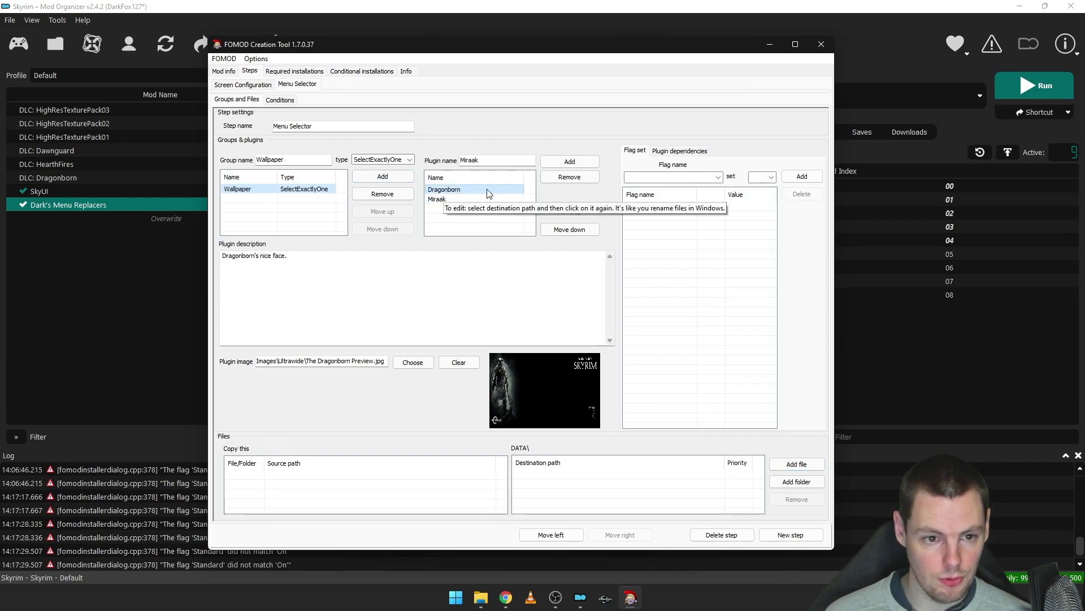
left_click(796, 481)
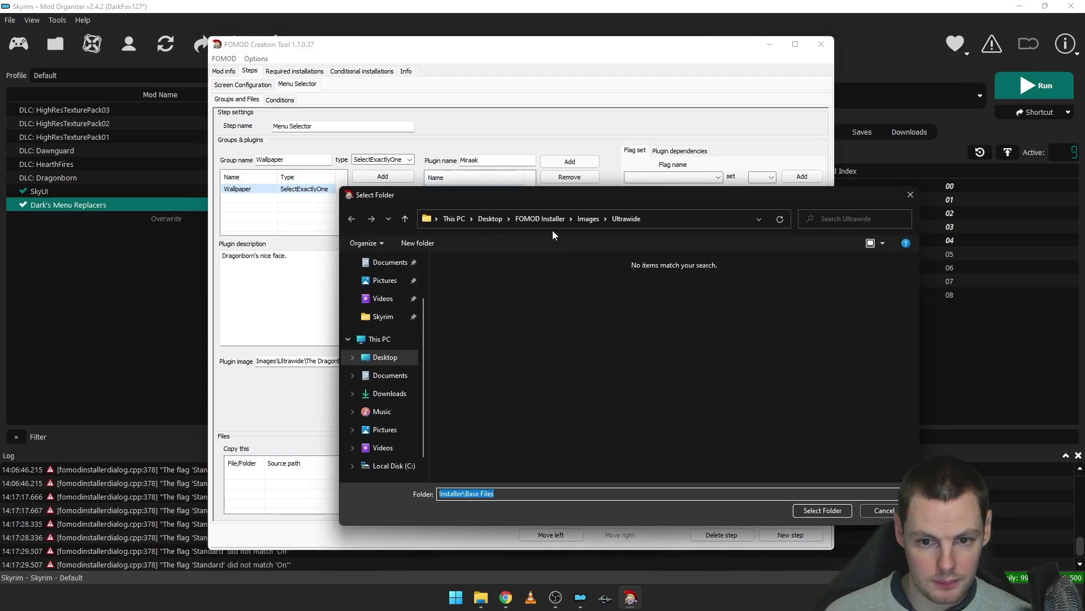
left_click_drag(573, 191, 507, 174)
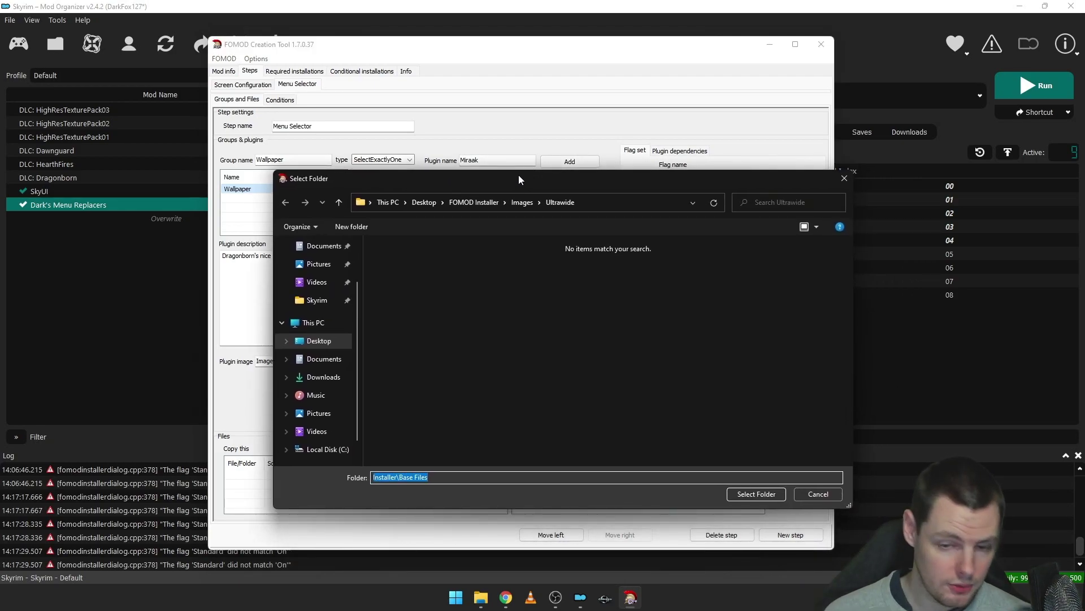
left_click(495, 202)
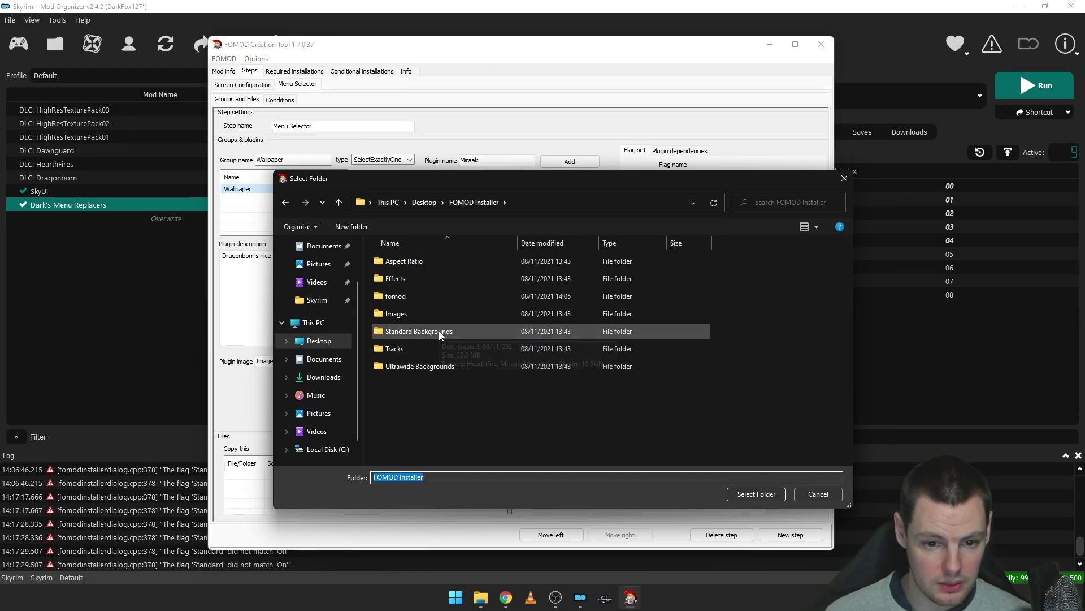
double_click(440, 365)
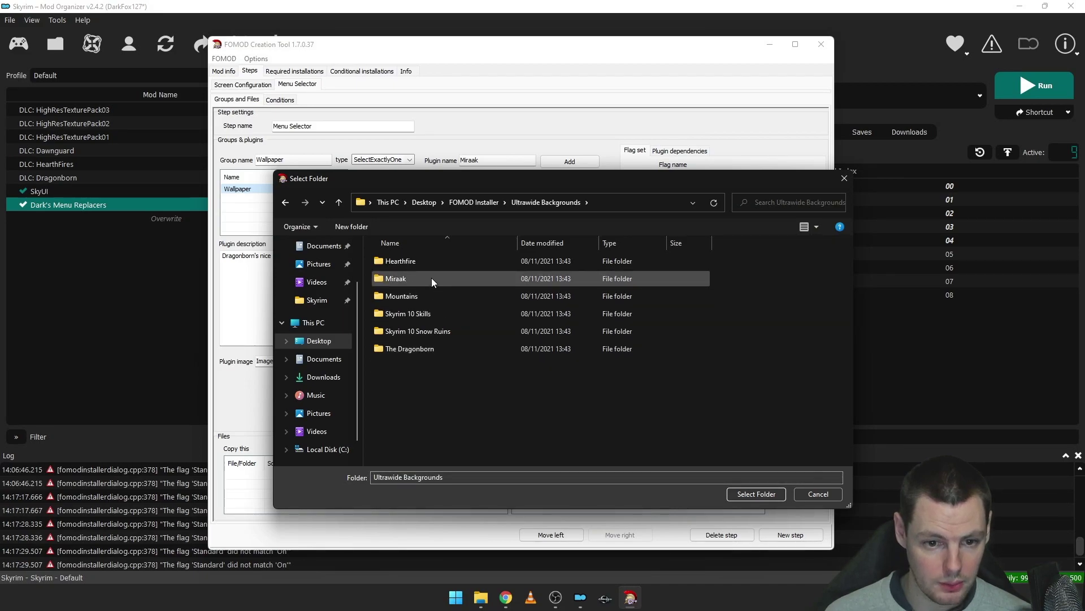
double_click(427, 348)
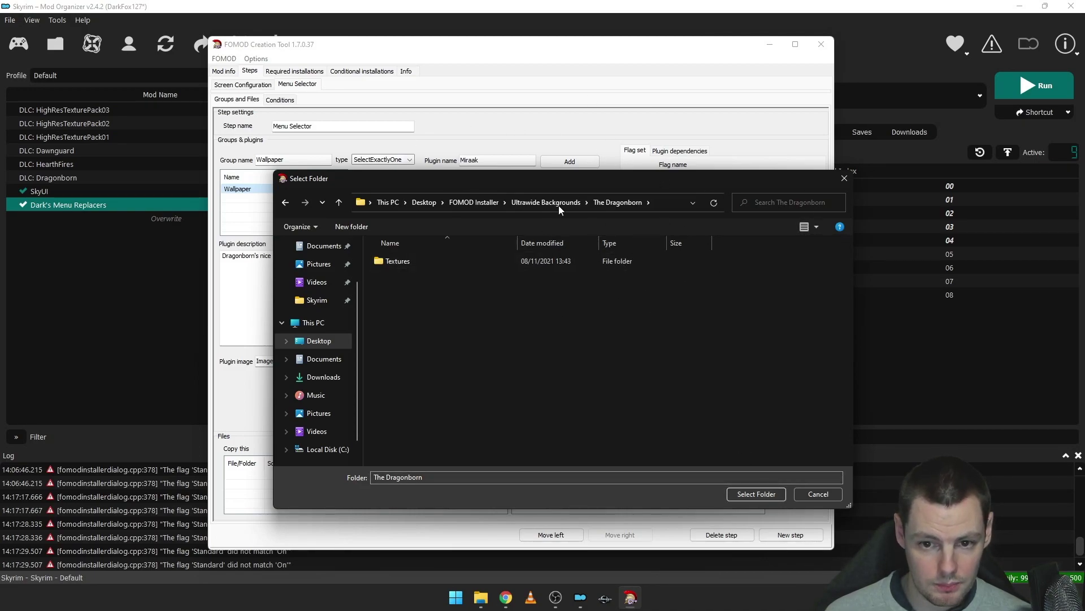
left_click(766, 493)
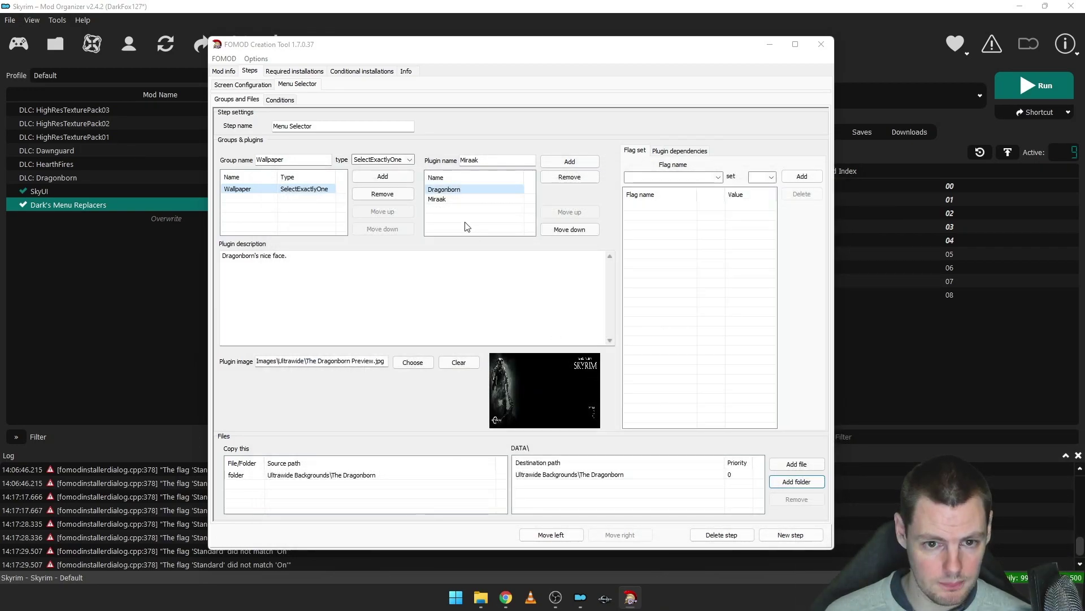
- Add the Miraak folder from Ultrawide Backgrounds to the files installed by the Miraak plugin
left_click(447, 199)
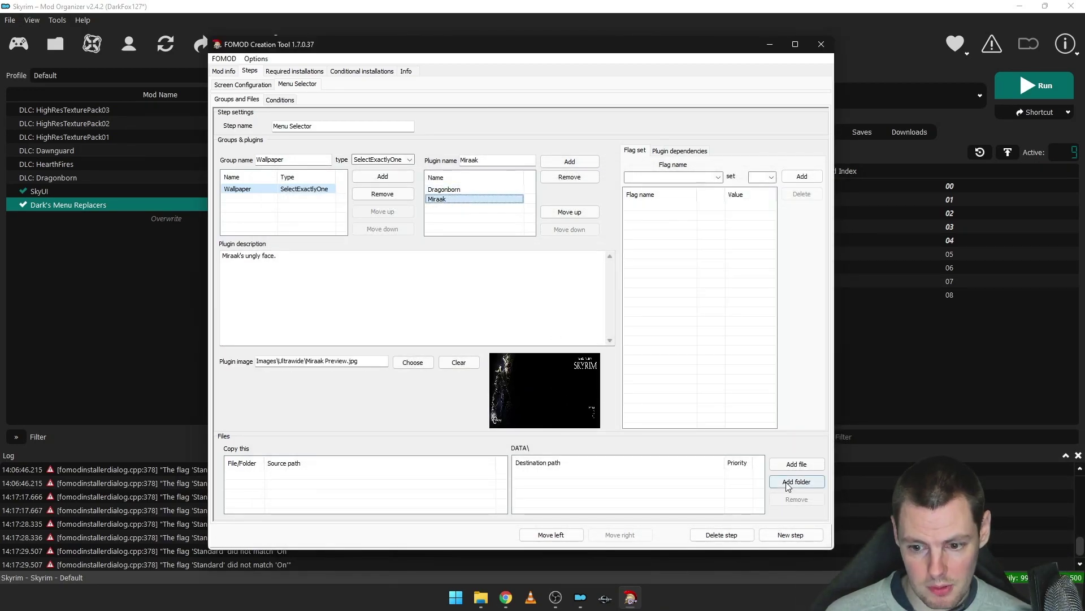
left_click(797, 481)
left_click(562, 203)
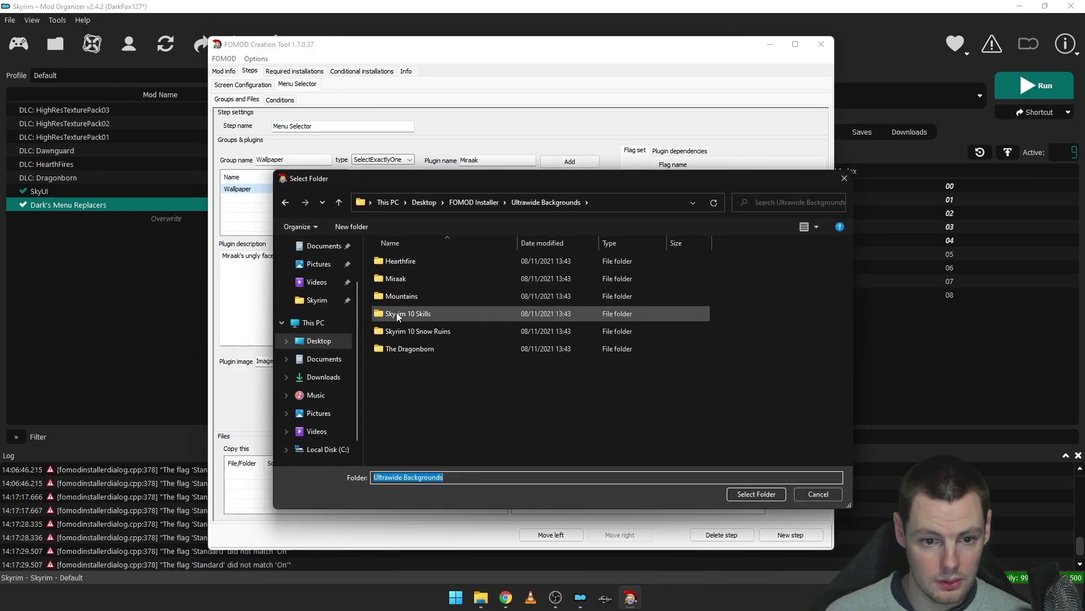
double_click(409, 277)
left_click(762, 494)
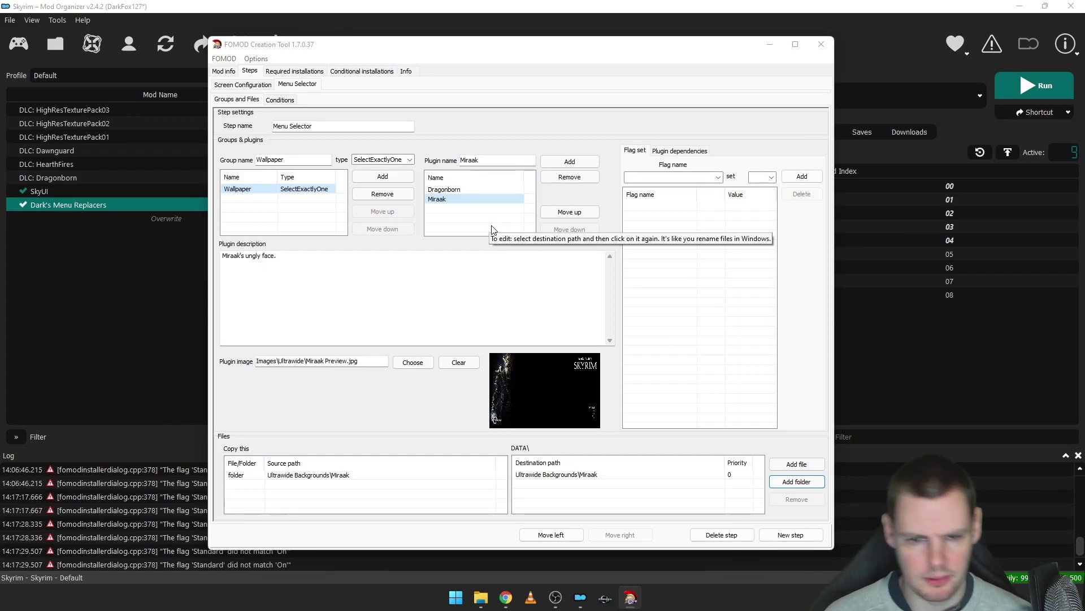
left_click(446, 190)
left_click(441, 199)
left_click(447, 190)
left_click(458, 200)
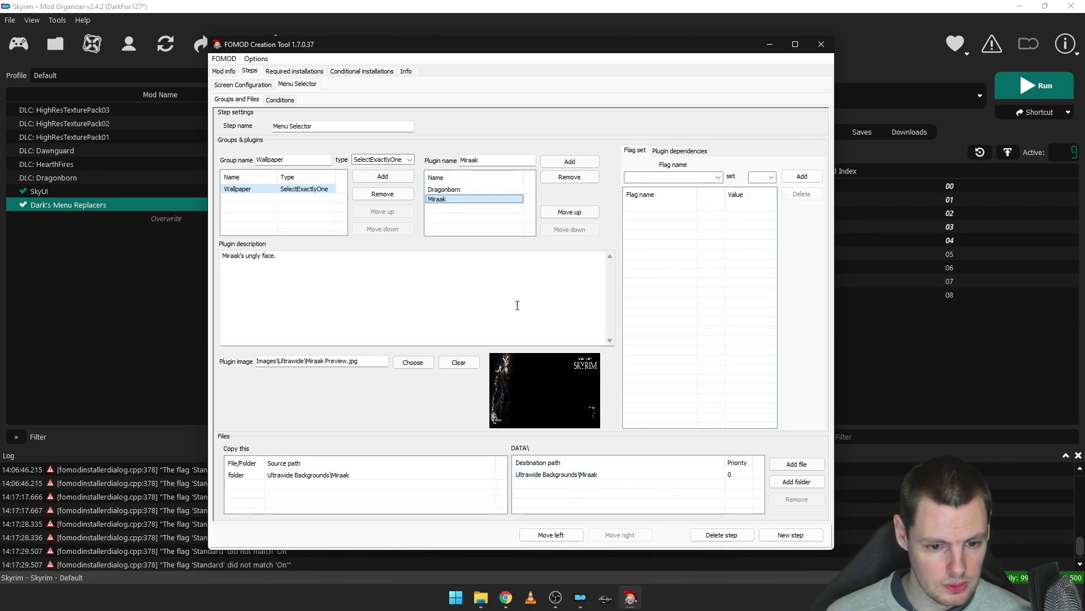
left_click(455, 189)
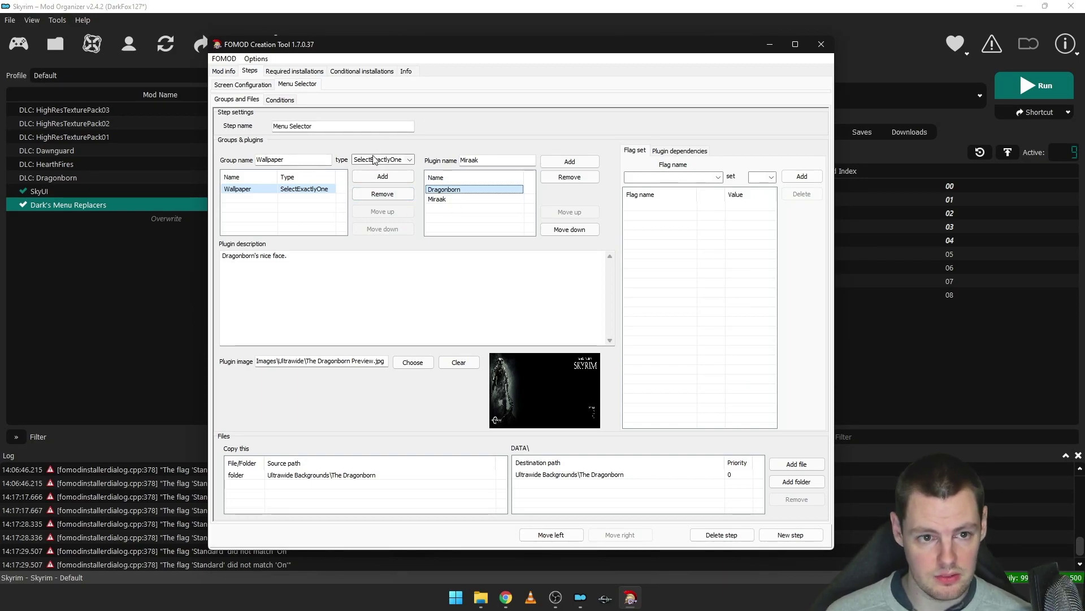
- Rename the Menu Selector step as Menu Selector (Ultrawide) and check the aspect ratio flag in the Screen Configuration step
left_click(346, 125)
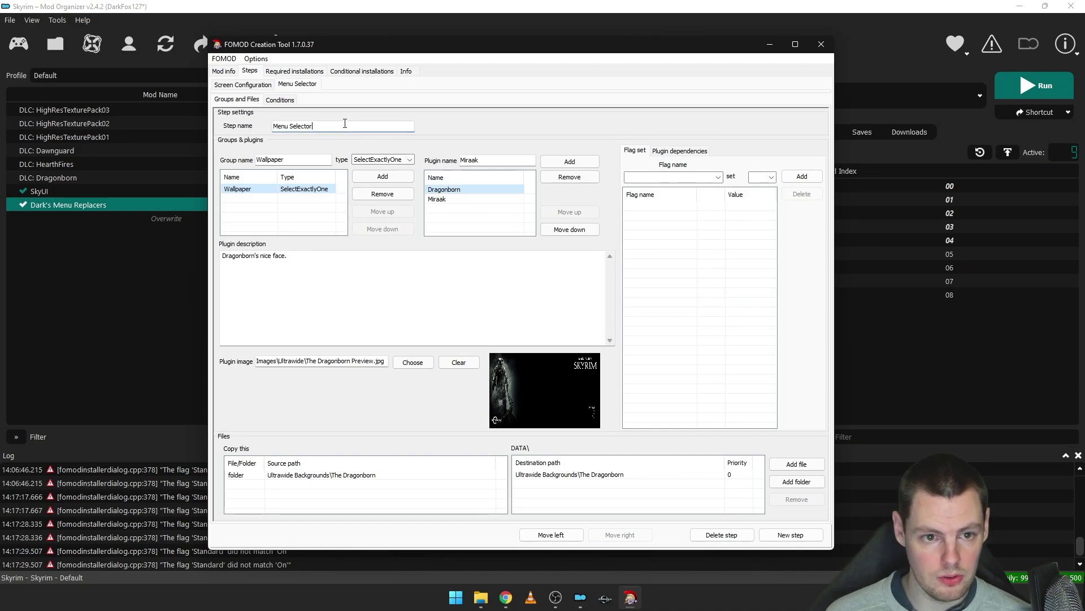
type("(Ultrawide")
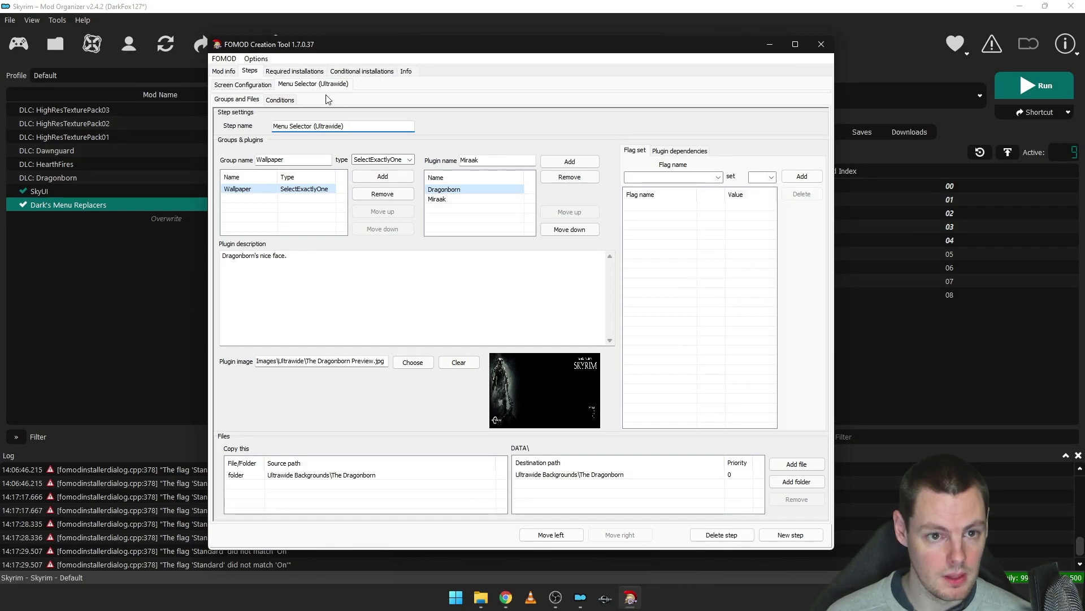
left_click(243, 85)
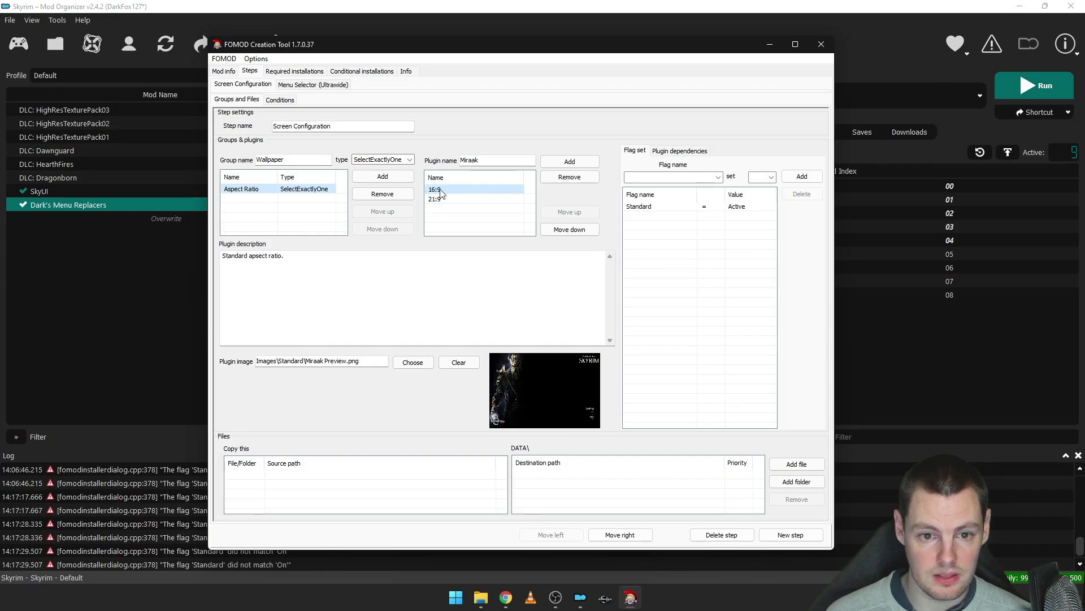
left_click(324, 83)
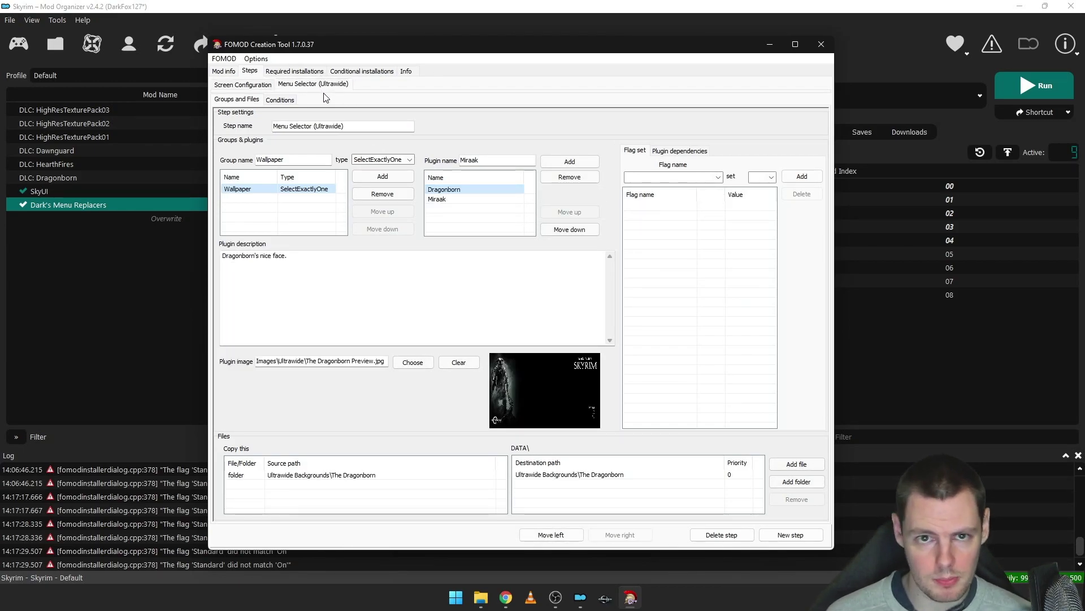
- Add a condition to the Menu Selector (Ultrawide) step requiring the flag Standard to equal Inactive, with the And operator
left_click(286, 102)
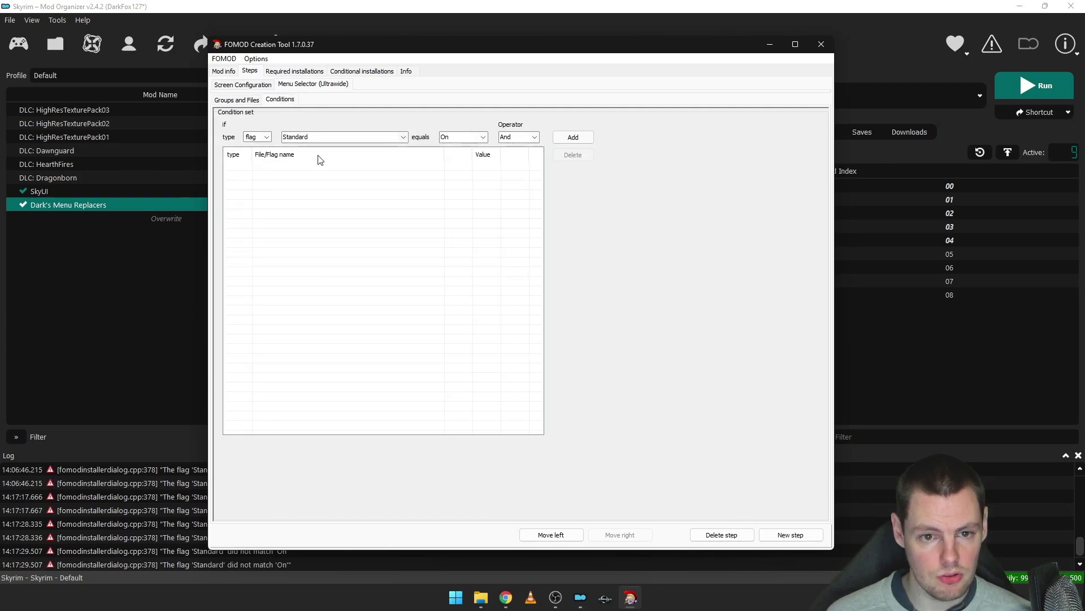
double_click(331, 138)
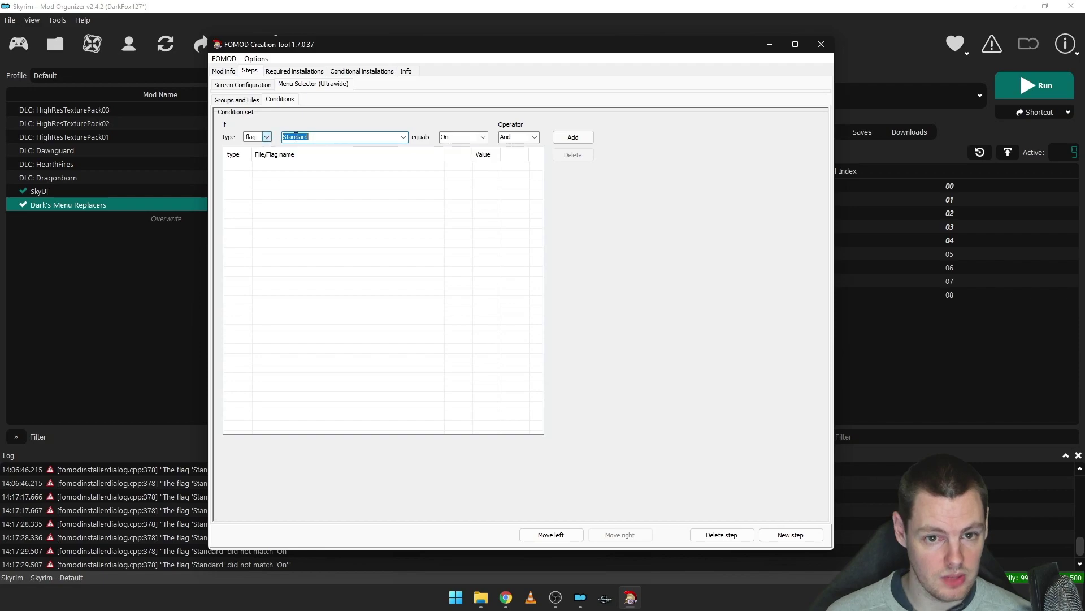
left_click(483, 138)
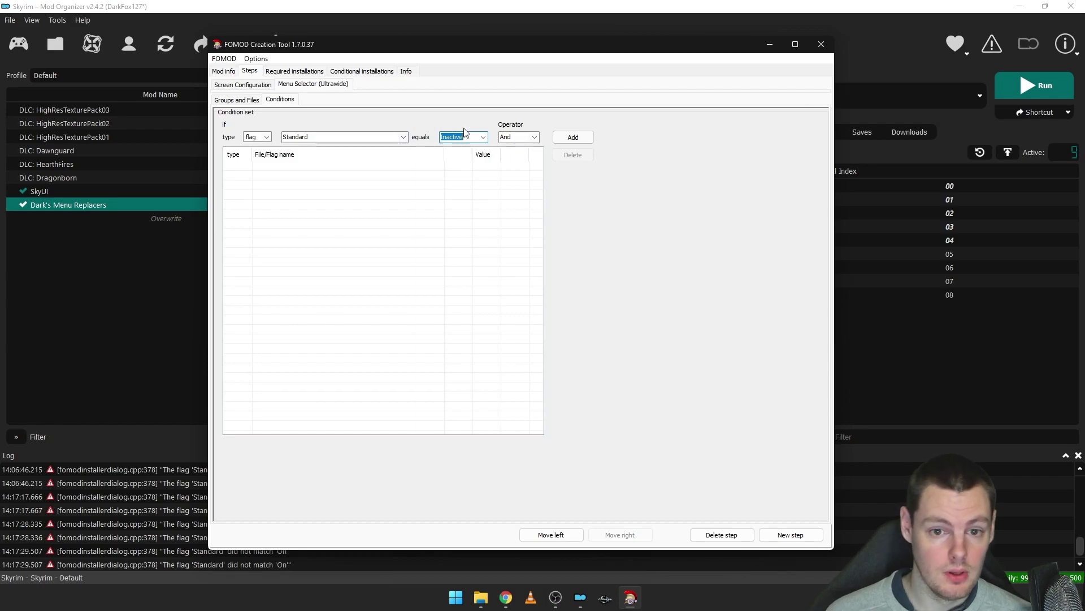
left_click(566, 137)
left_click(358, 167)
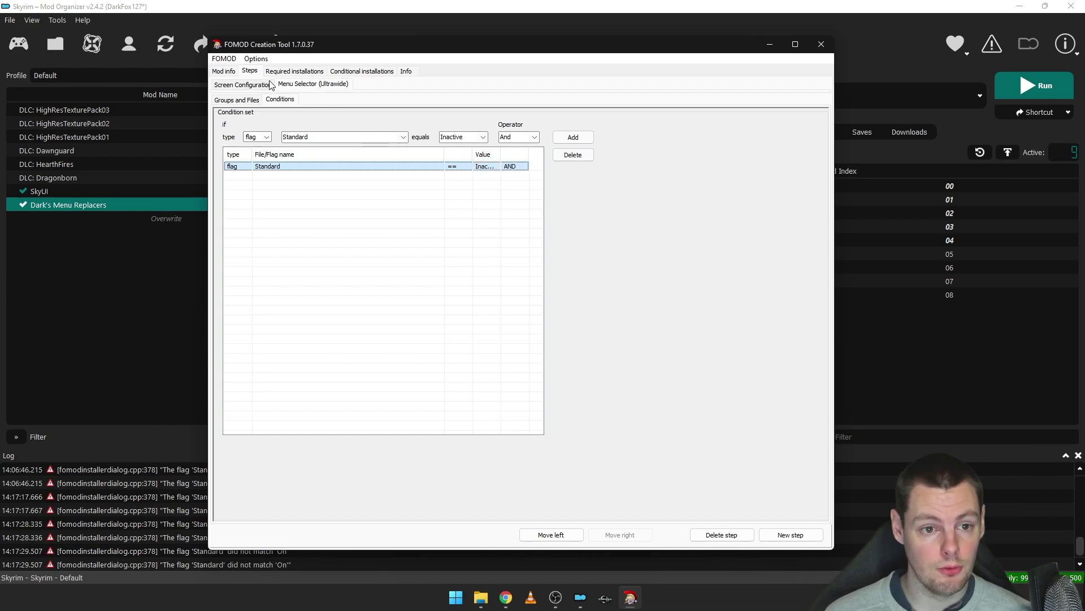
- Add a new step named Menu Selector (Standard) and give it a SelectExactlyOne group named Wallpaper
left_click(314, 83)
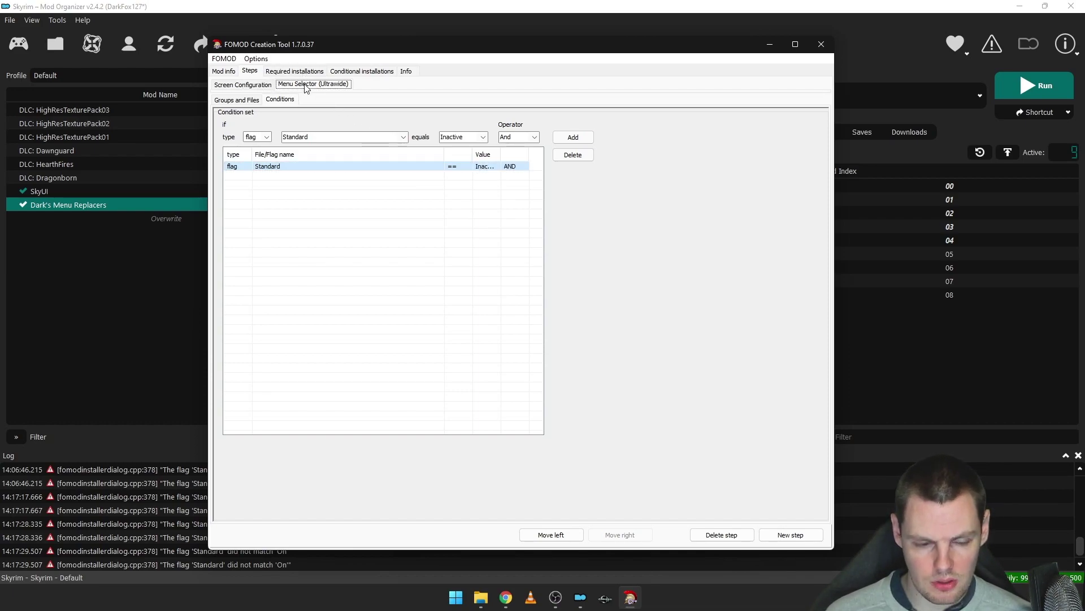
left_click(249, 102)
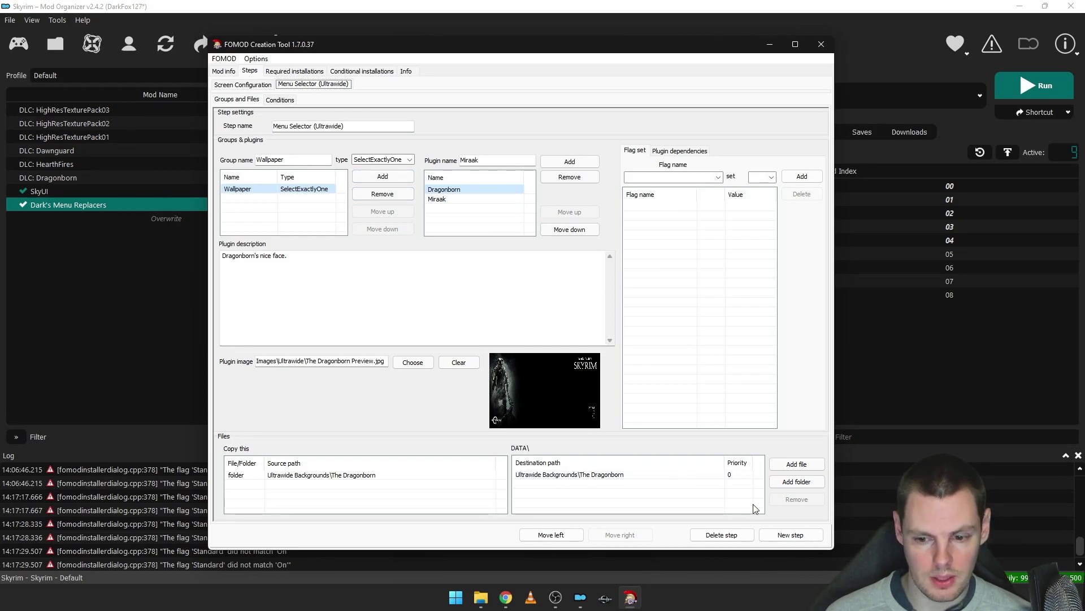
left_click(448, 220)
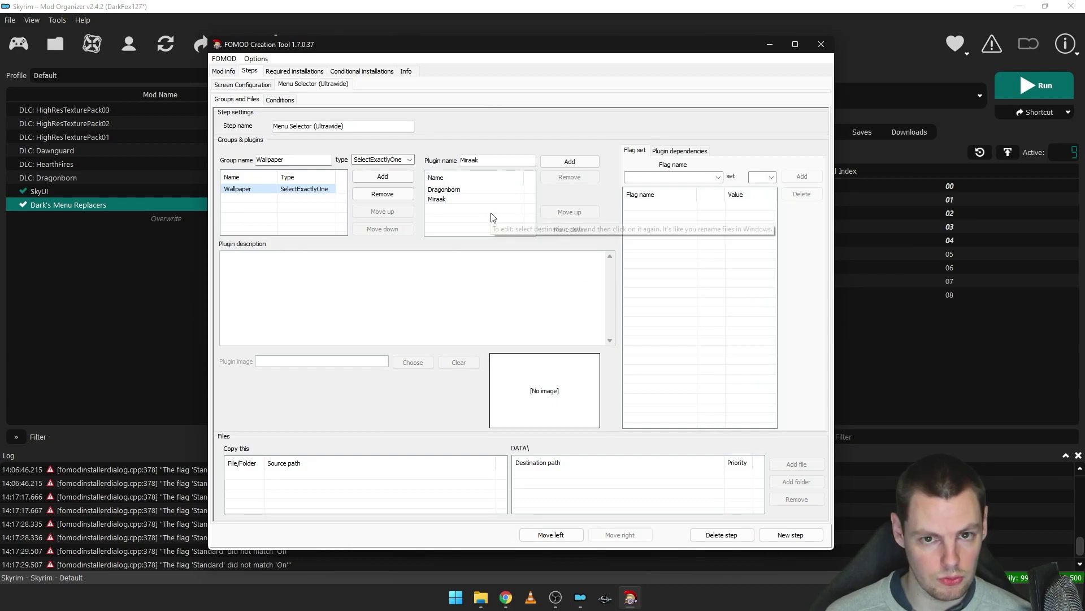
left_click(788, 534)
double_click(308, 124)
type("Menu Selector")
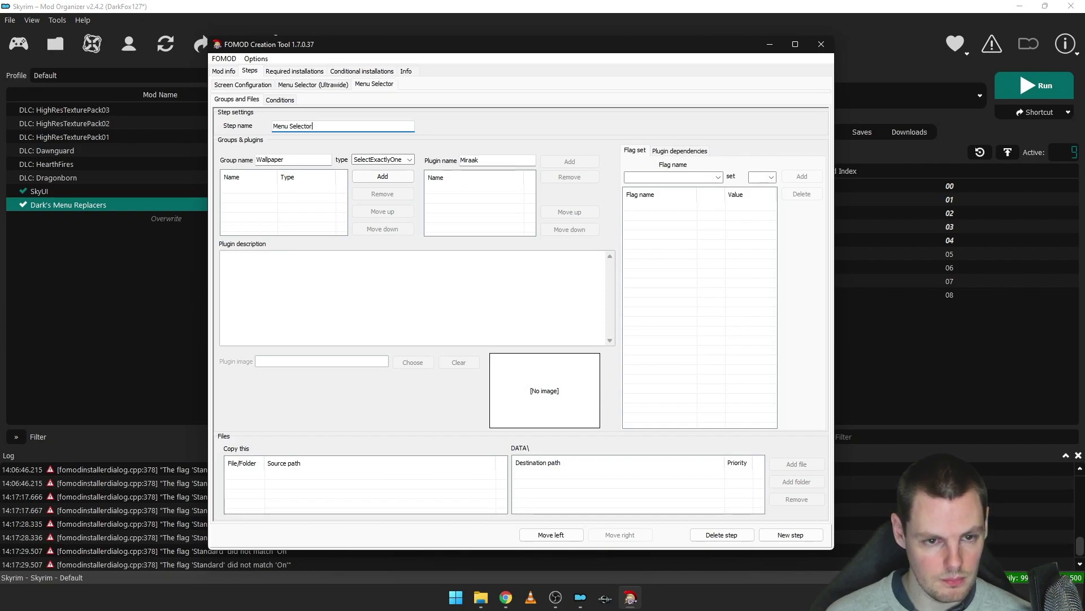
type(" (Standard)")
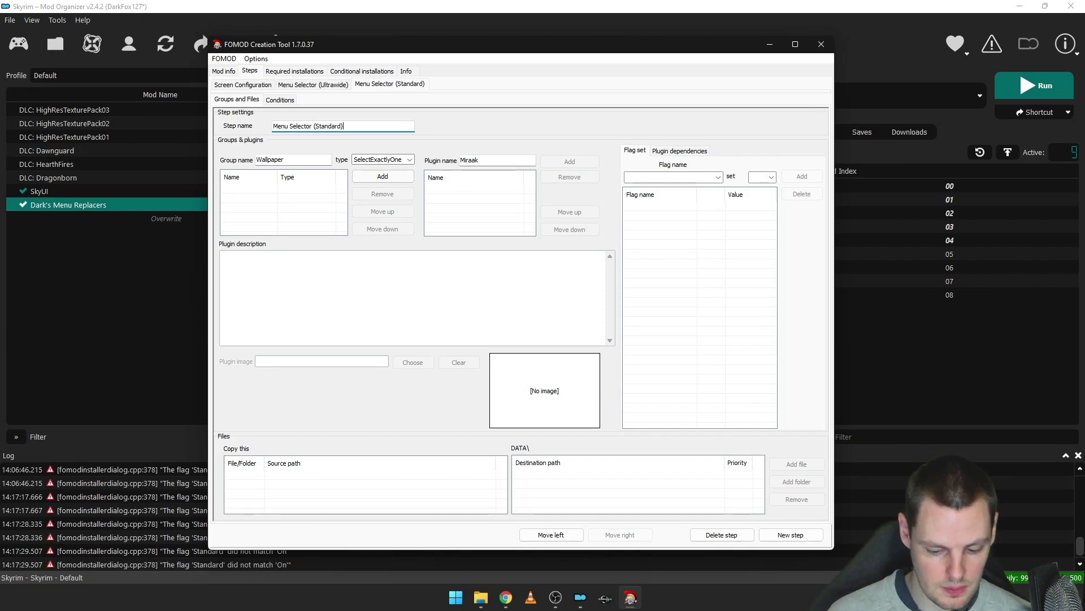
key("Tab")
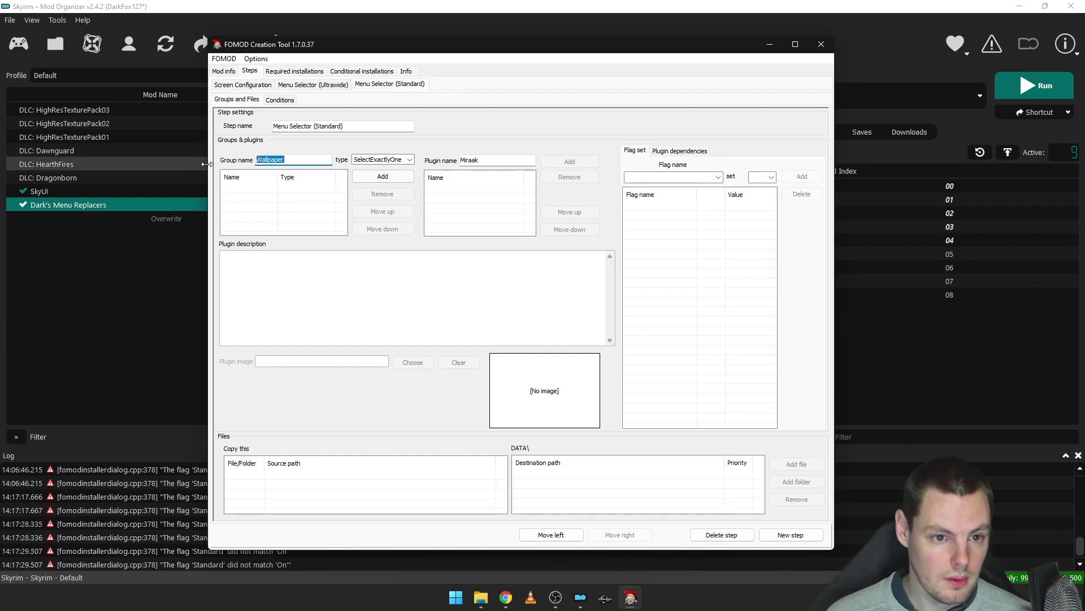
left_click(381, 176)
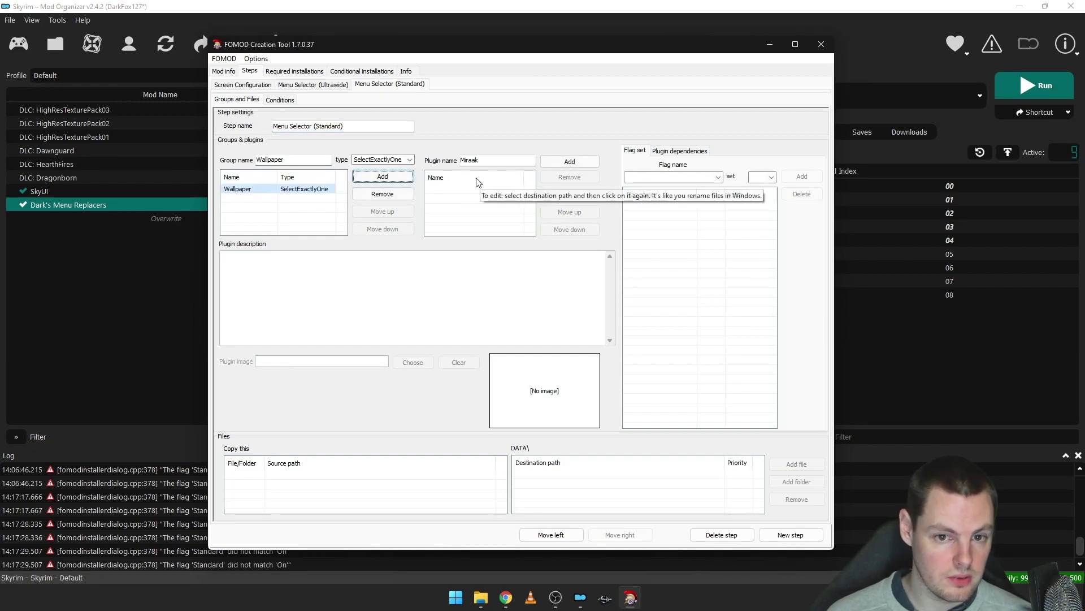
- Add the plugins Miraak and Dragonborn to the Wallpaper group of Menu Selector (Standard), placing Dragonborn first
left_click_drag(498, 160, 432, 159)
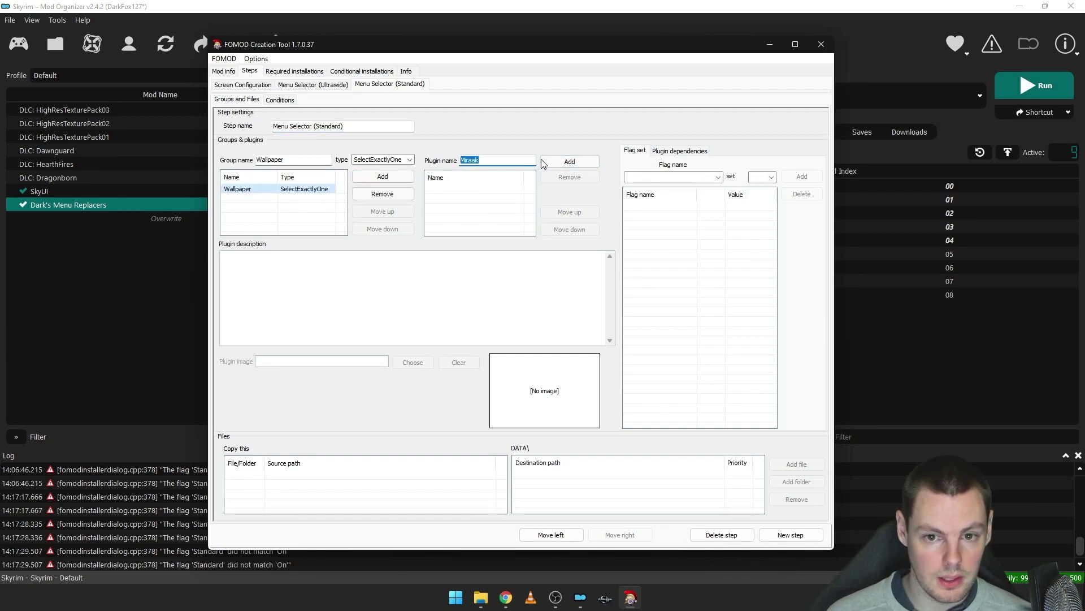
left_click(548, 163)
double_click(507, 161)
type("Dragonborn")
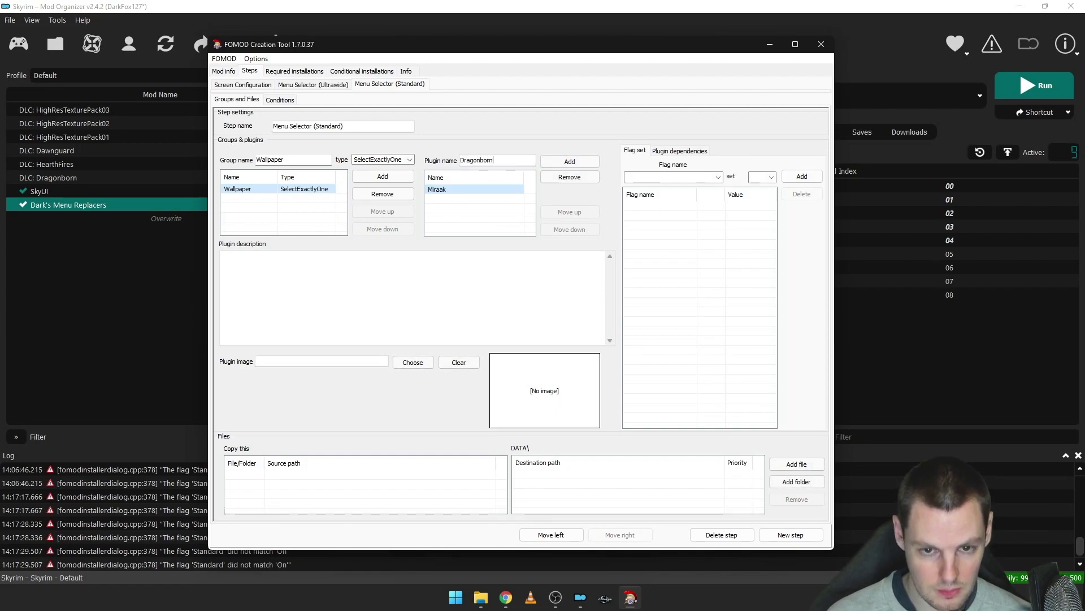
left_click(570, 161)
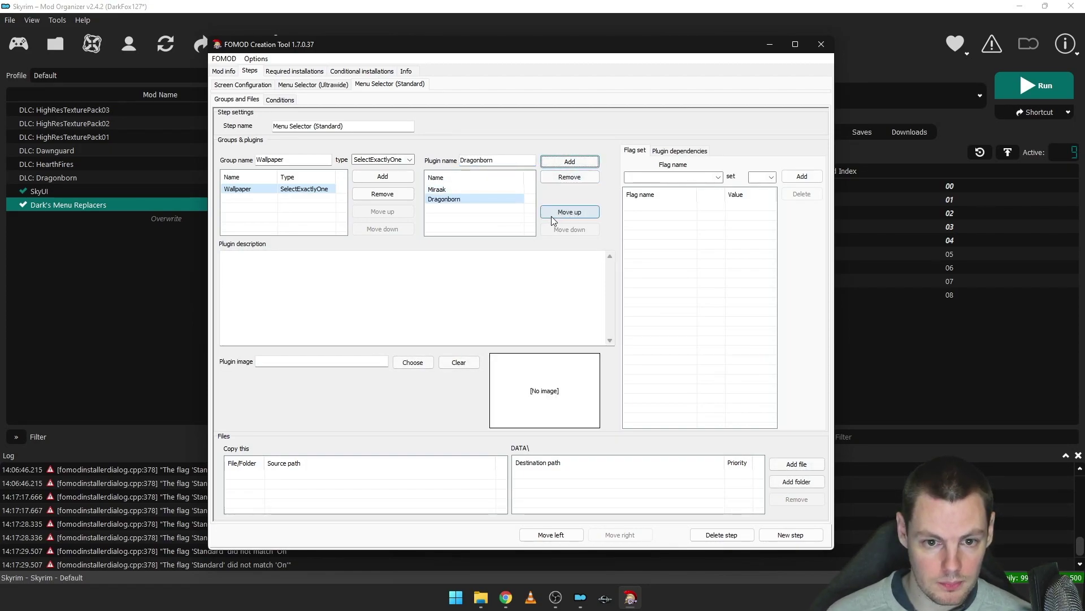
left_click(569, 212)
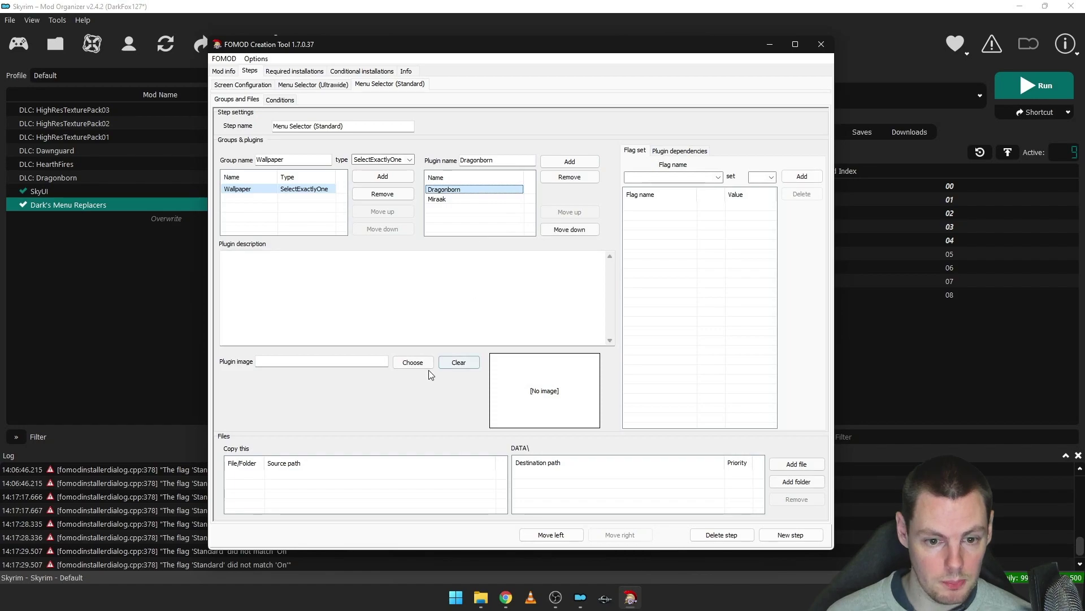
- Set the Dragonborn plugin's image to The Dragonborn Preview.png from the Images\Standard folder
left_click(425, 365)
left_click(478, 203)
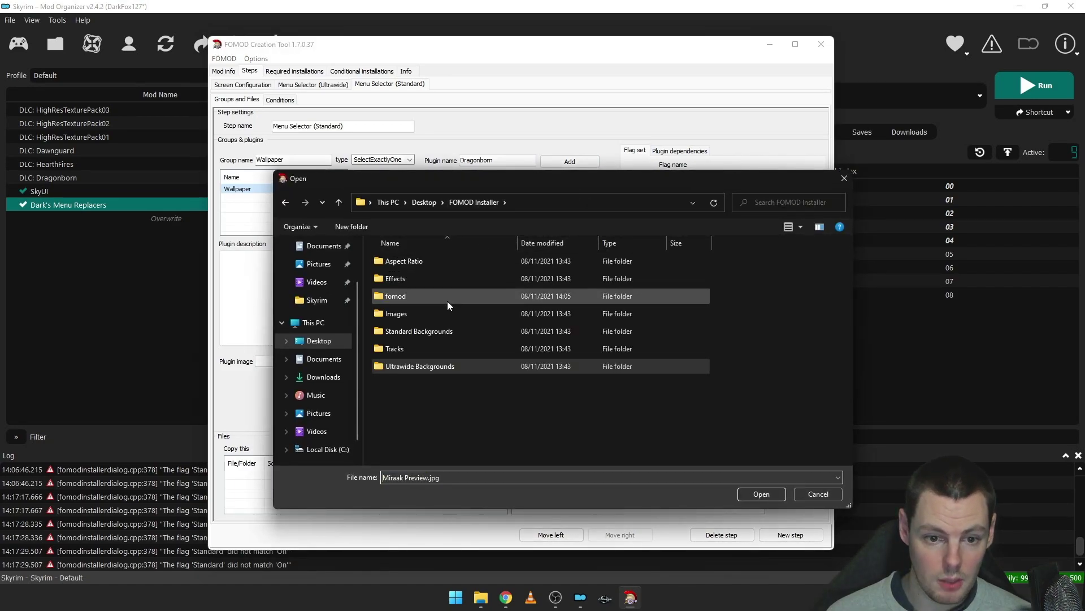
double_click(425, 332)
left_click(435, 278)
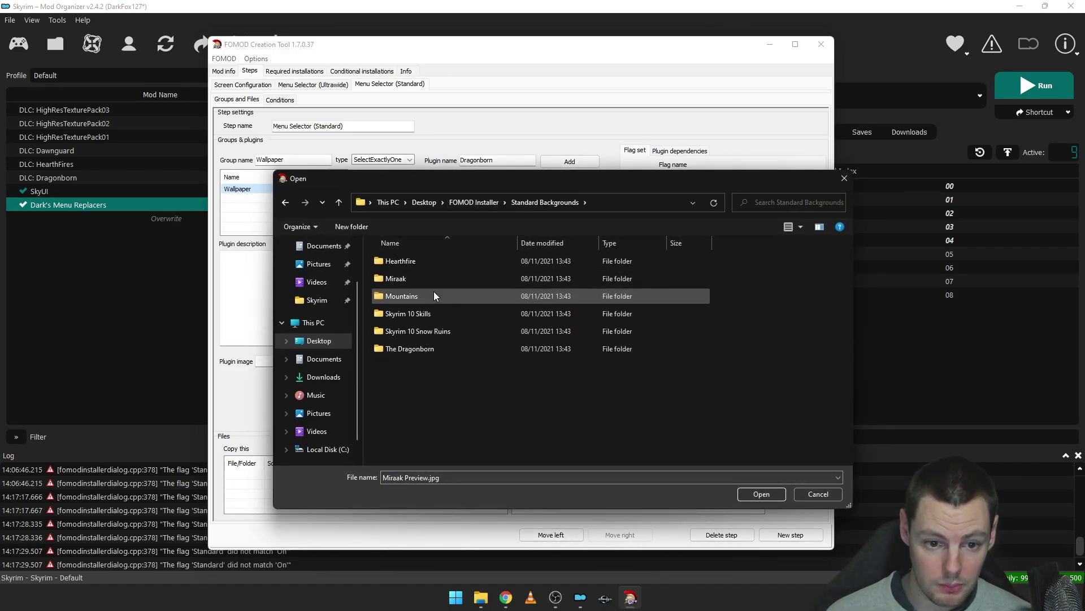
double_click(418, 348)
double_click(442, 261)
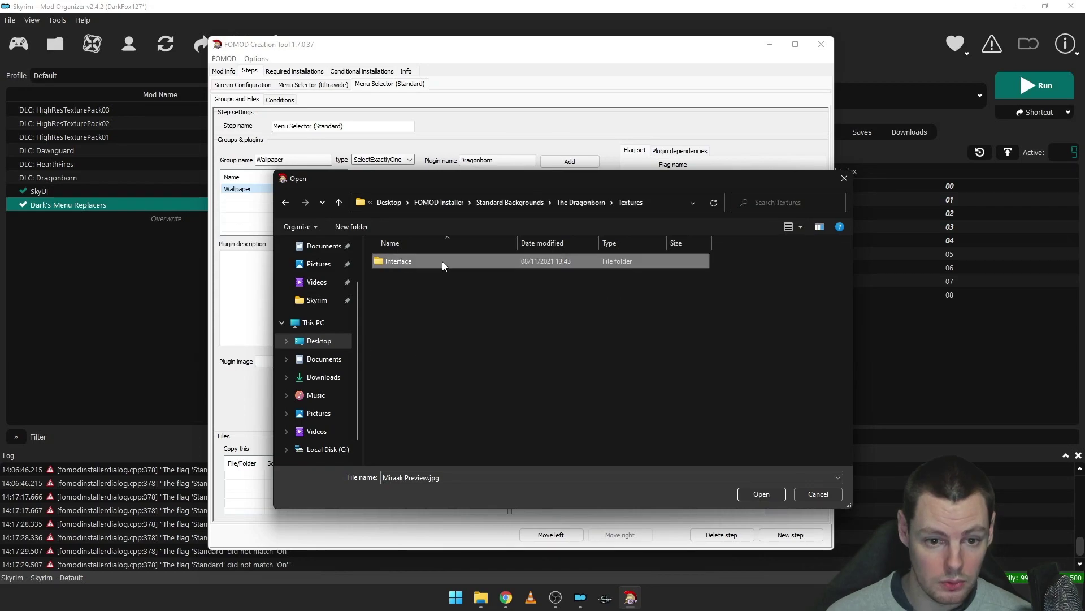
left_click(447, 202)
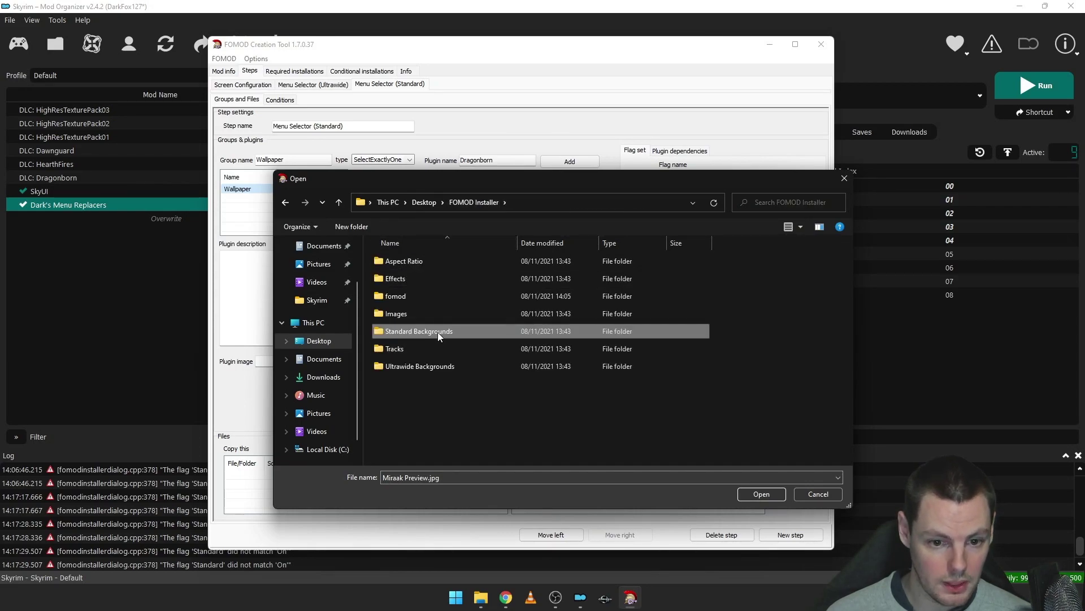
double_click(422, 315)
double_click(429, 263)
left_click(524, 293)
double_click(418, 368)
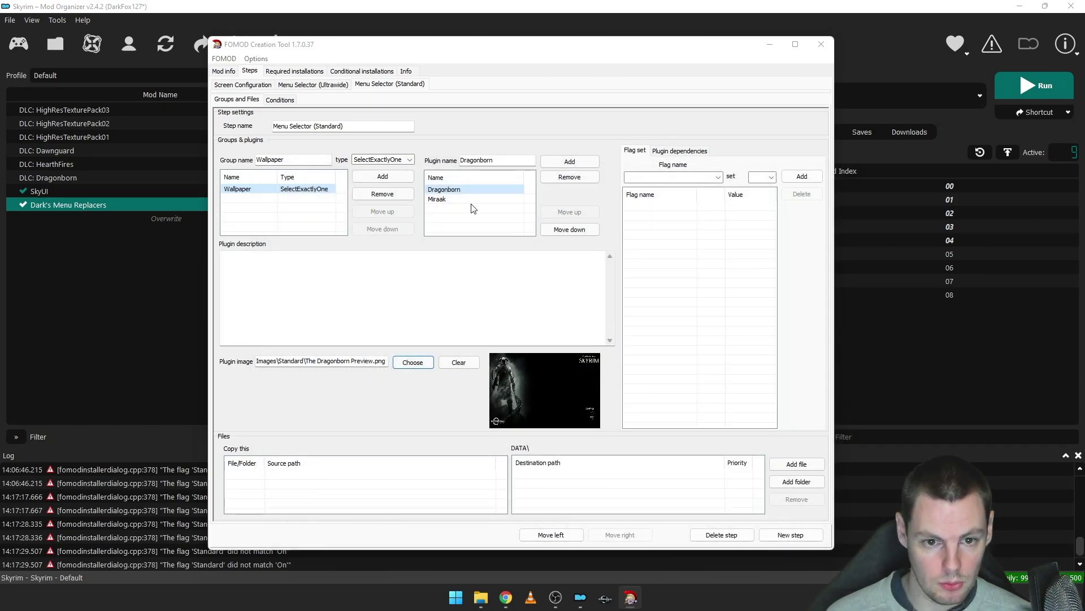
- Set the Miraak plugin's image to Miraak Preview.png from the Images\Standard folder
left_click(472, 199)
left_click(426, 364)
double_click(517, 295)
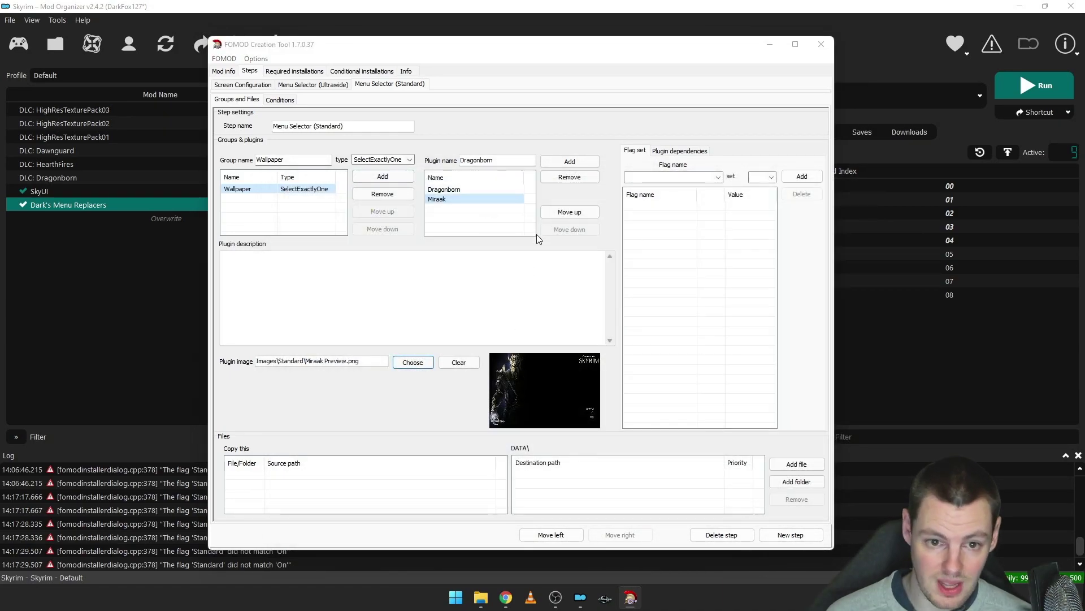
left_click(479, 215)
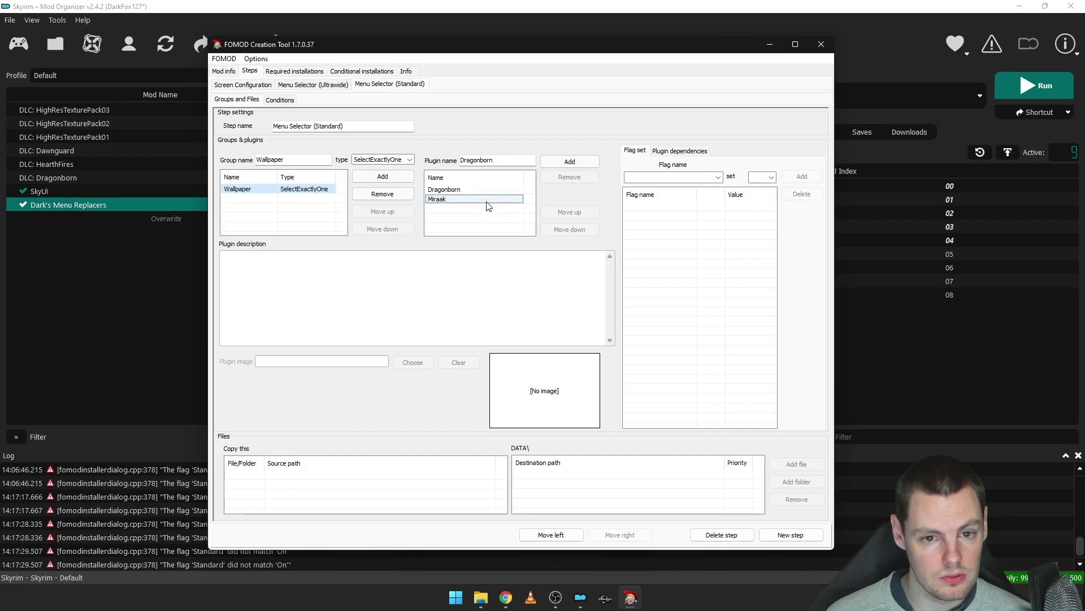
- Enter the placeholder descriptions sdfsfsfds for the Dragonborn plugin and dscsdcsd for the Miraak plugin
left_click(479, 200)
left_click(476, 191)
left_click(446, 279)
type("ds")
left_click(446, 200)
left_click(435, 303)
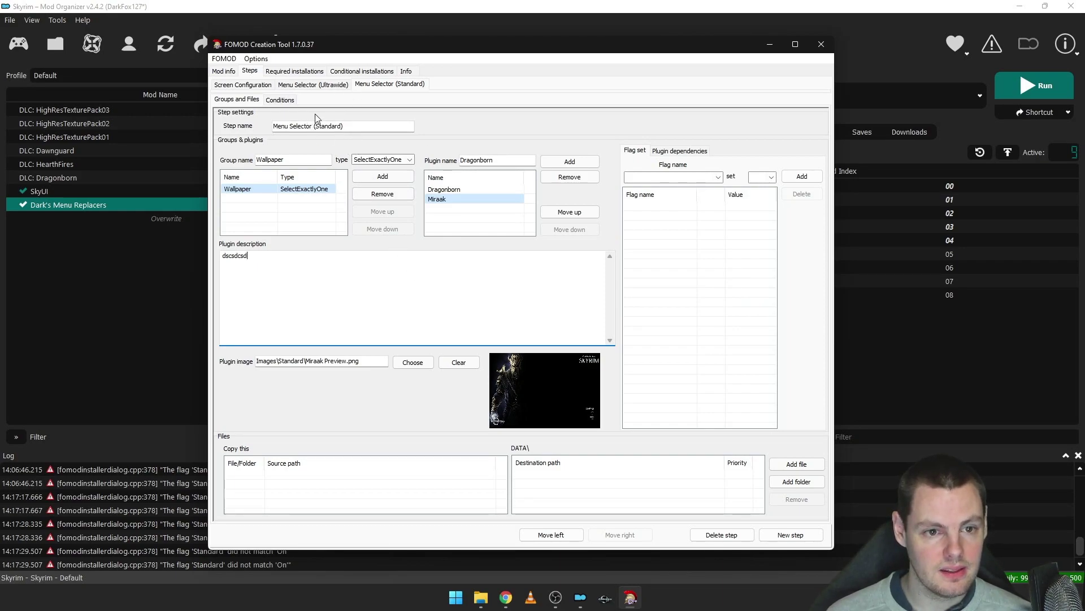
- Add a condition to the Menu Selector (Standard) step requiring the flag Standard to equal Active, with the And operator
left_click(280, 99)
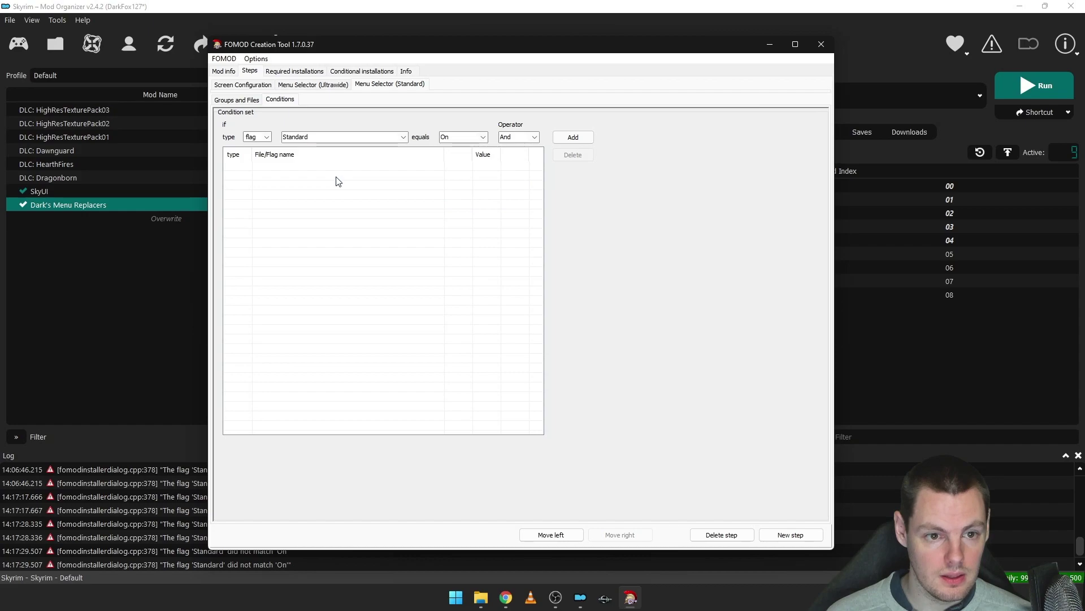
left_click(483, 137)
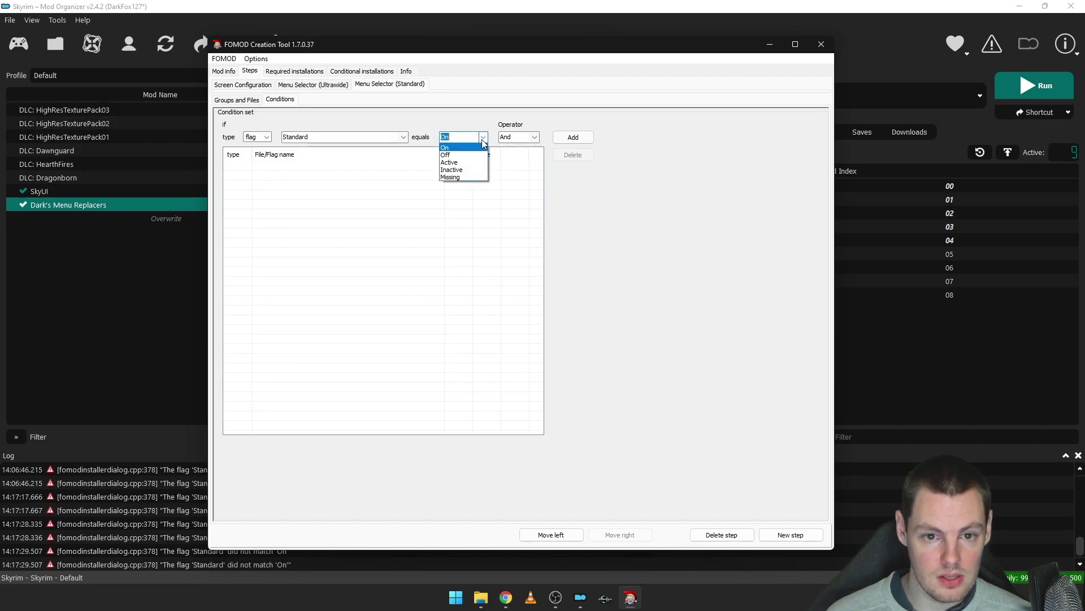
left_click(460, 162)
left_click(565, 138)
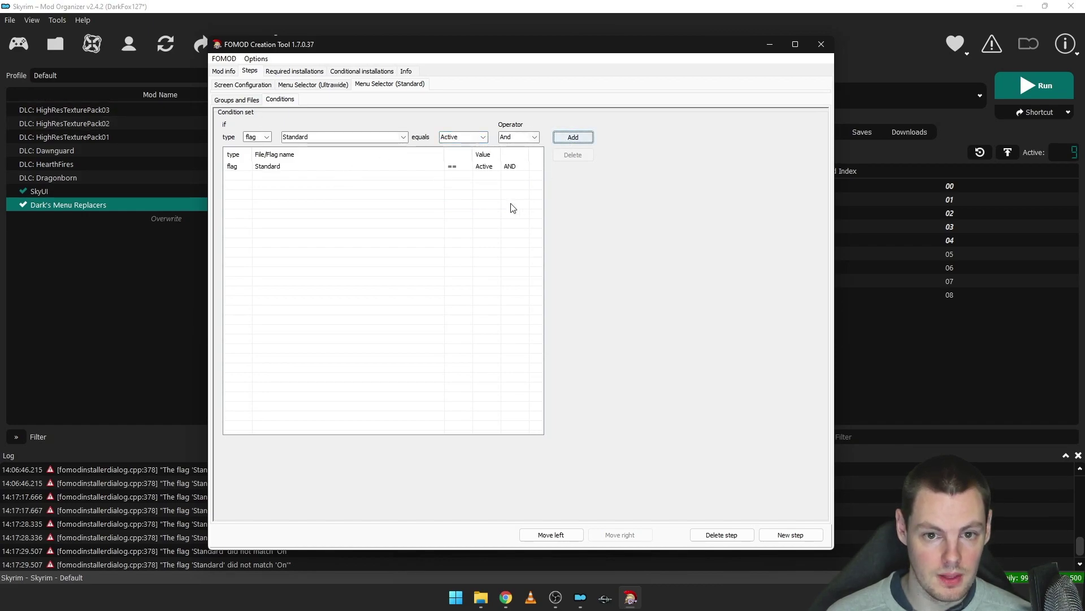
left_click(534, 137)
left_click(534, 137)
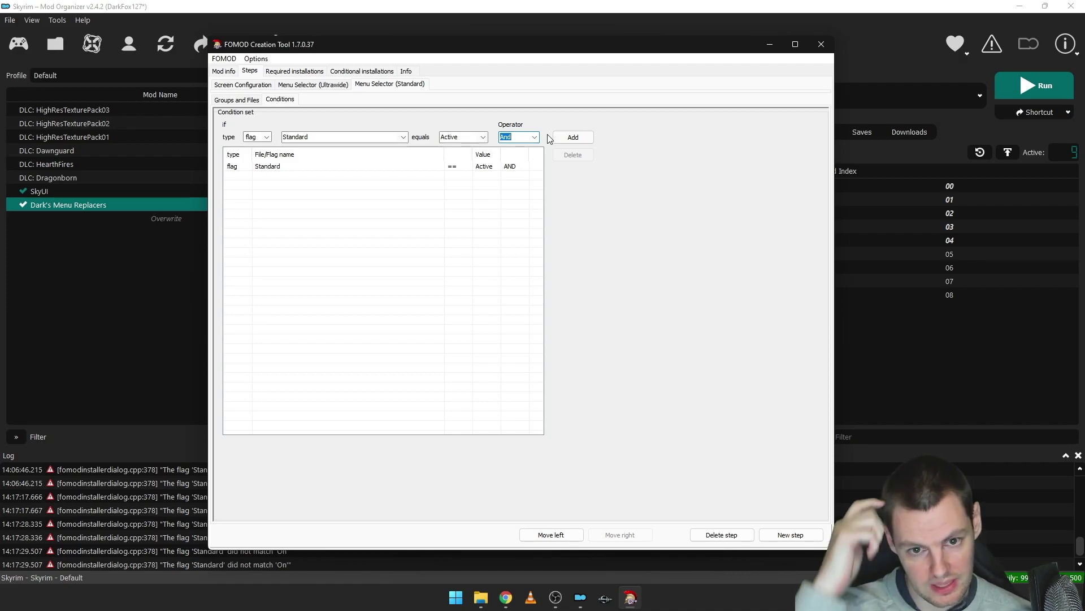
left_click(478, 168)
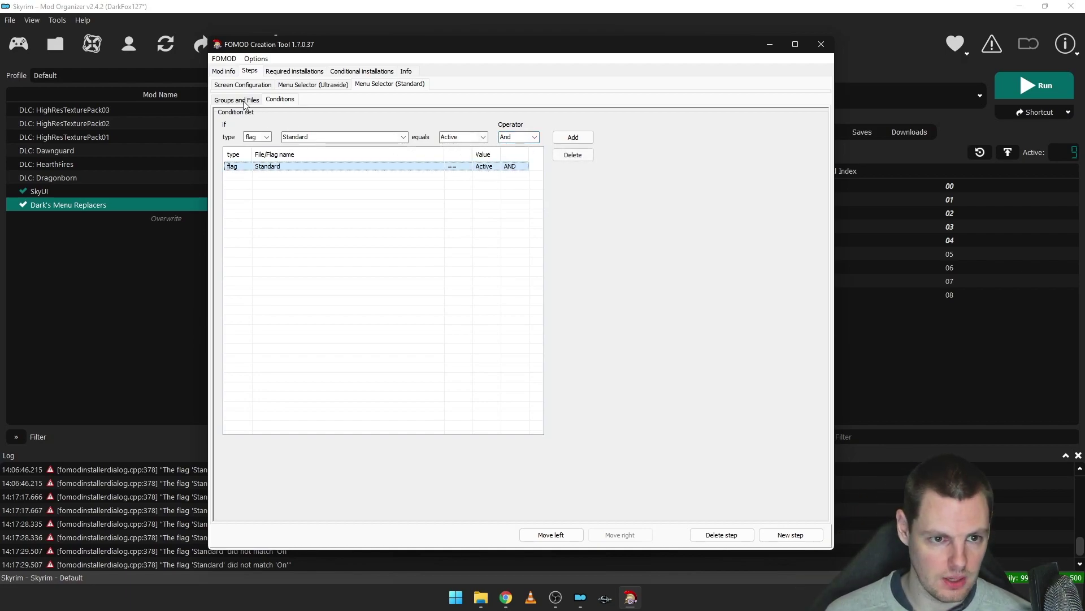
- Review the flags set by the aspect ratio plugins in Screen Configuration and return to the Menu Selector (Standard) step
left_click(242, 101)
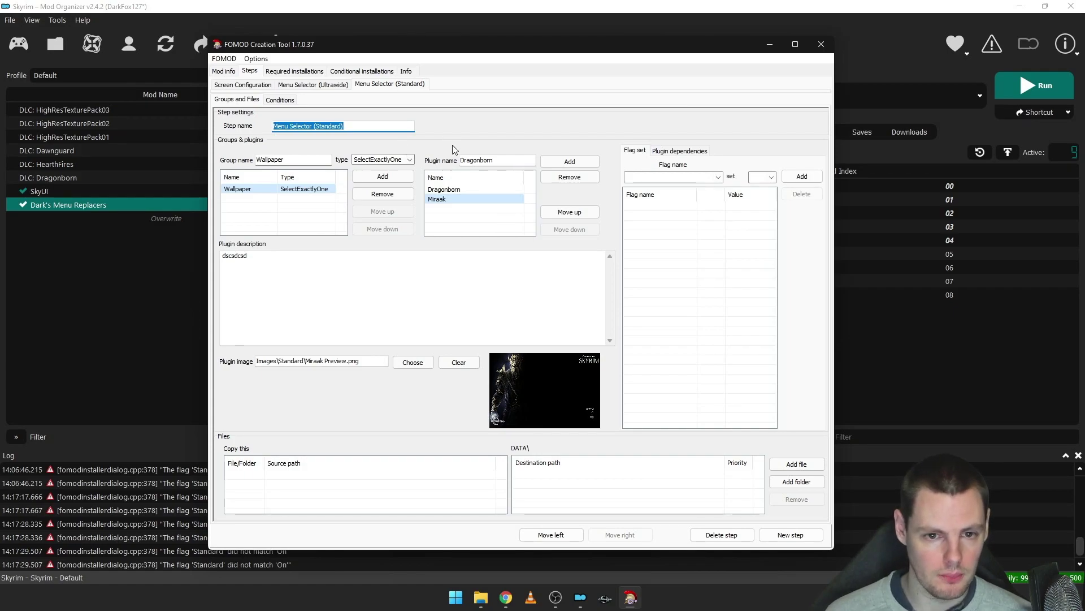
left_click(464, 210)
left_click(249, 85)
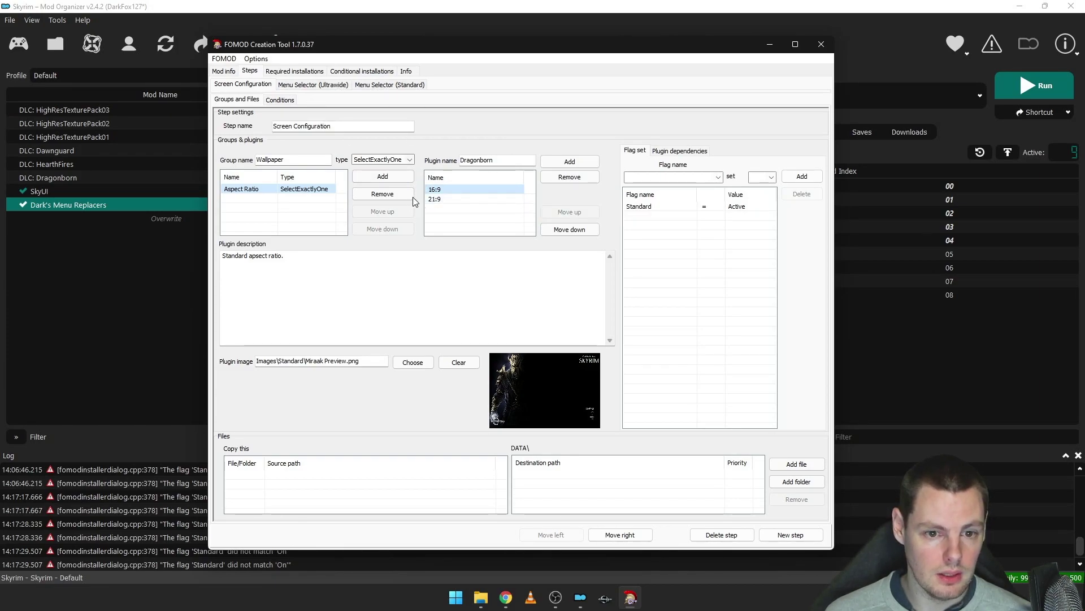
left_click(435, 199)
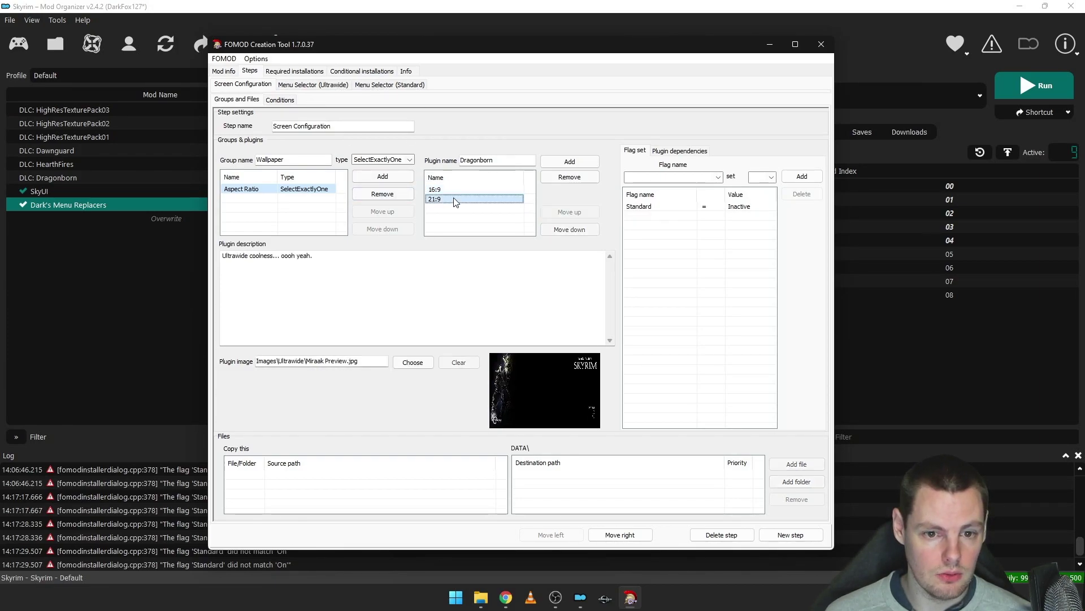
left_click(313, 85)
left_click(392, 85)
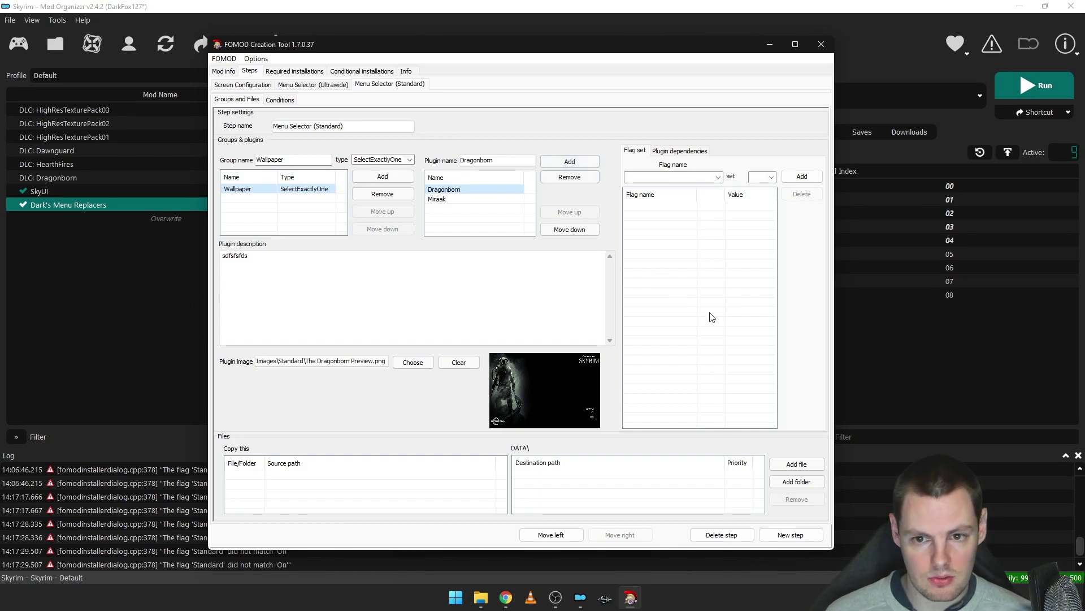
- Add a new blank step after Menu Selector (Standard), keeping its default name, and return to the Menu Selector (Ultrawide) step
left_click(797, 535)
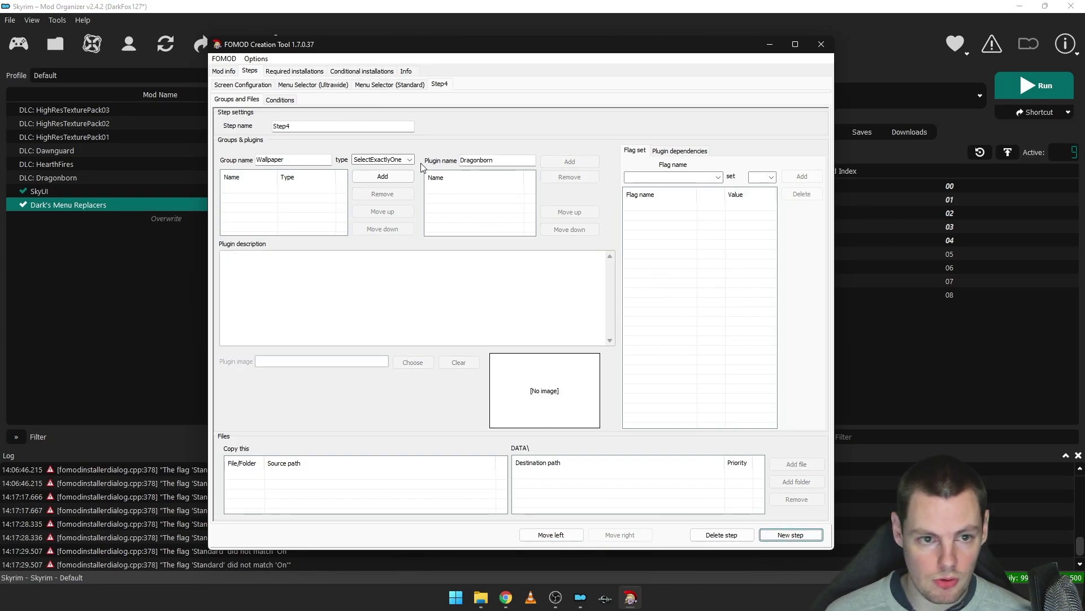
double_click(310, 125)
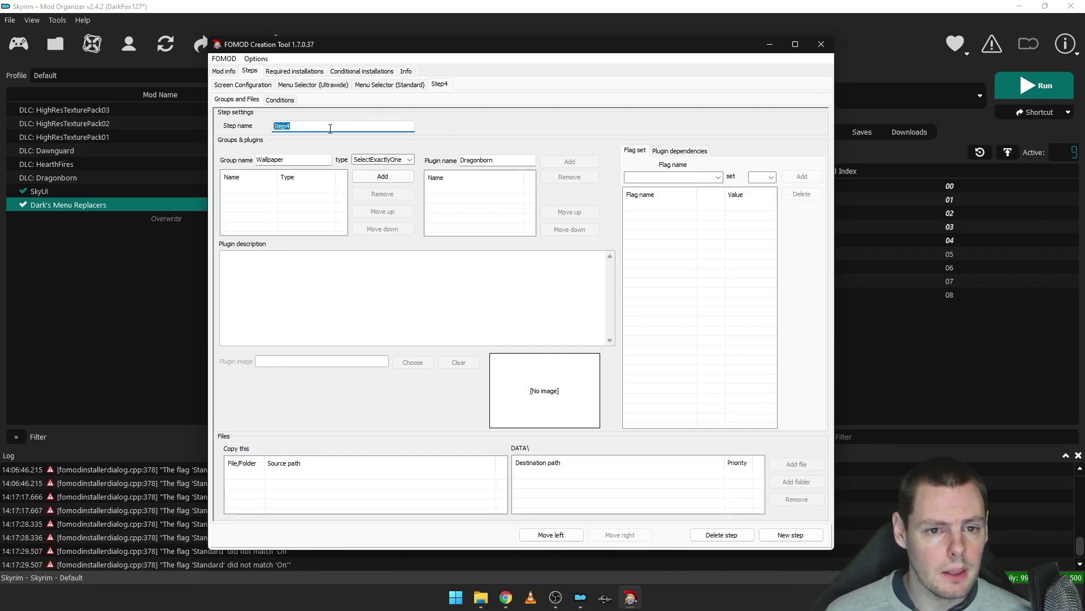
left_click(337, 84)
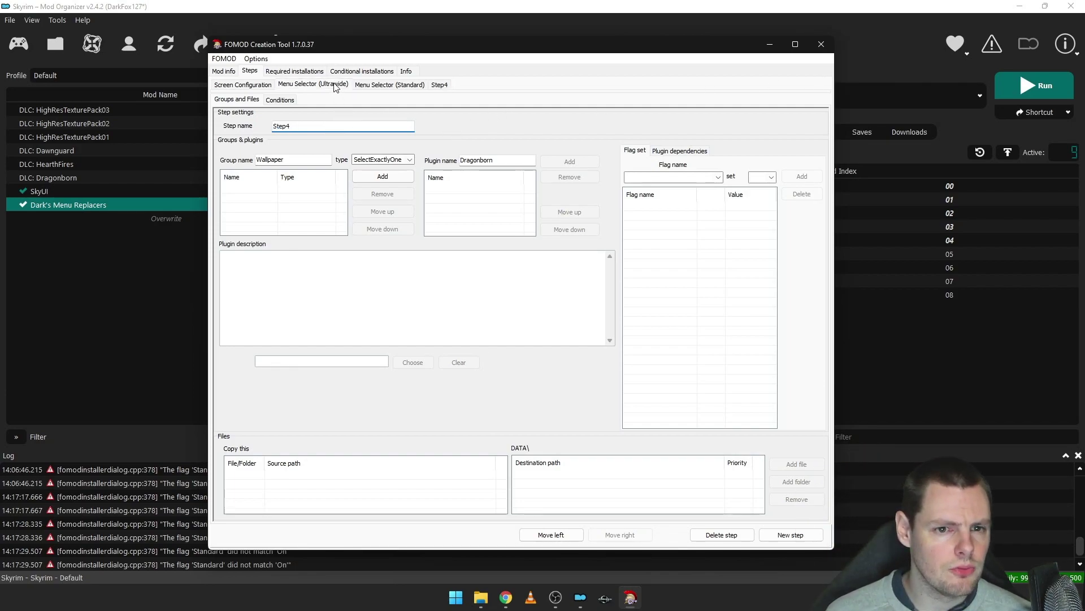
- Add a SelectExactlyOne group named Effects below Wallpaper in the Menu Selector (Ultrawide) step
left_click(306, 208)
left_click(286, 189)
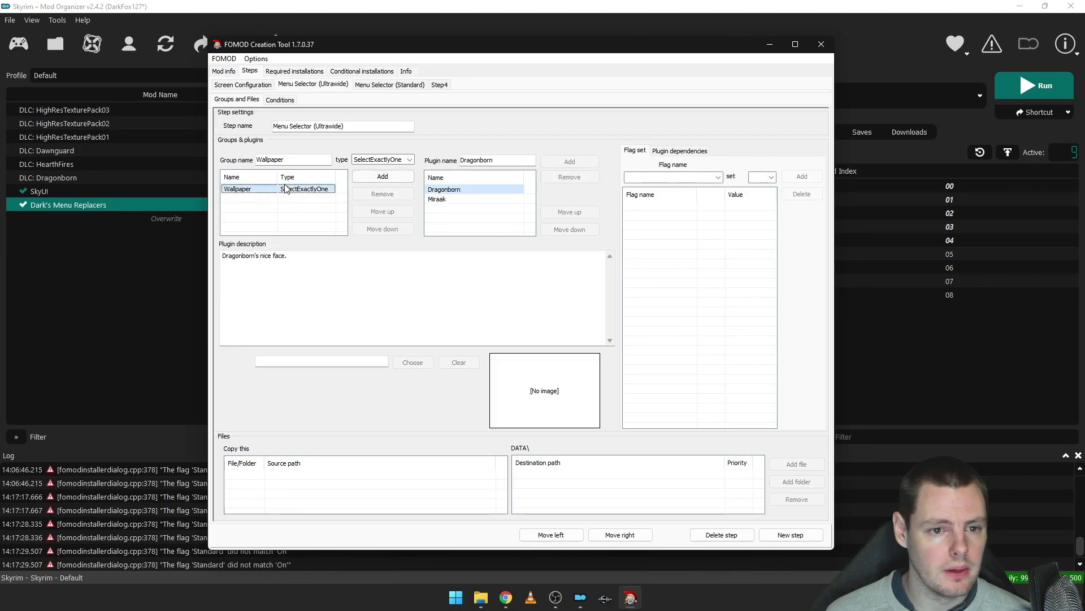
left_click(301, 160)
key("ctrl+a")
type("E")
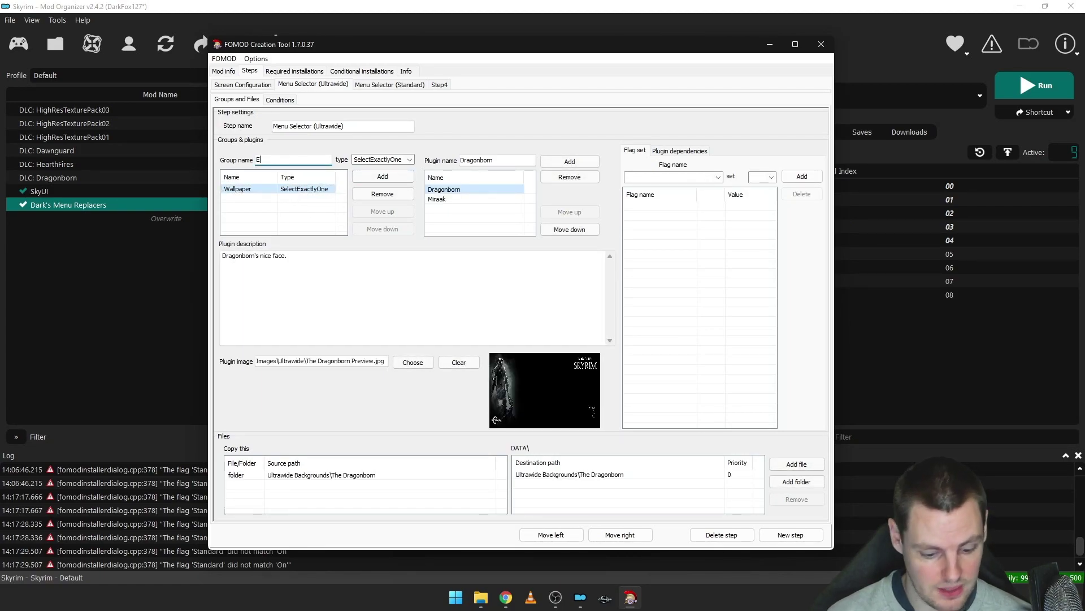
left_click(380, 177)
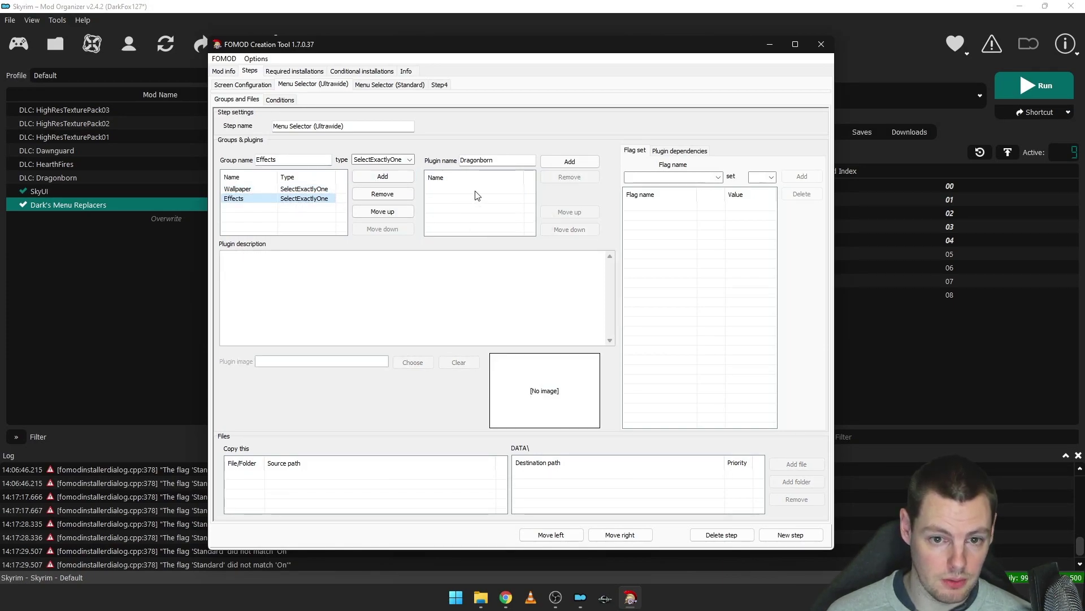
- Add plugins named None and Smoke to the Effects group of the Menu Selector (Ultrawide) step
key("ctrl+a")
type("None")
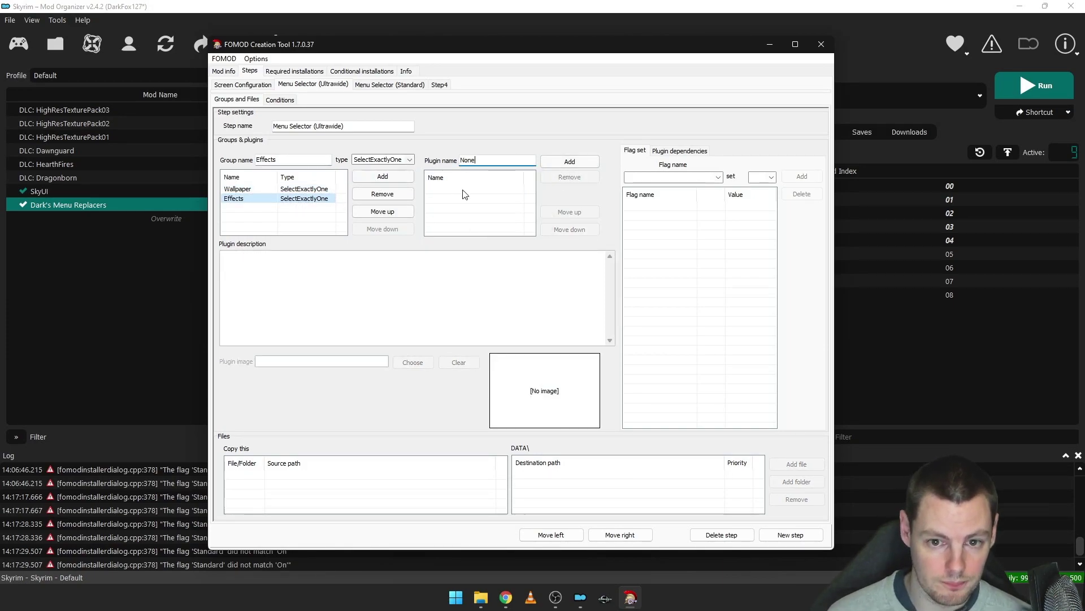
left_click(569, 161)
key("ctrl+a")
type("Smoke")
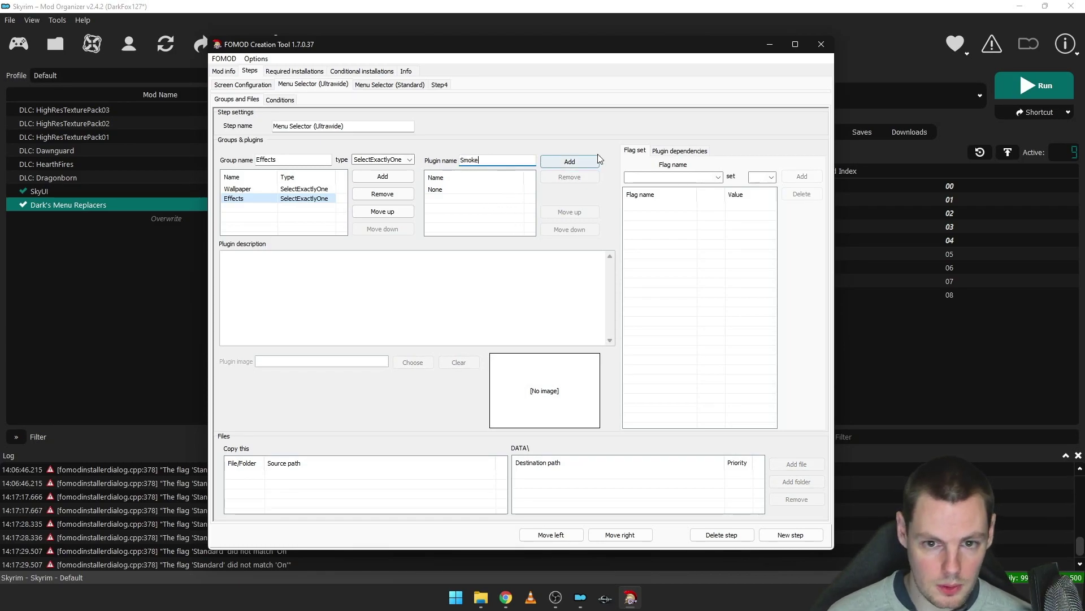
left_click(569, 162)
- Put a Snow plugin in place of Smoke in the Effects group, and re-add Smoke above Snow
key("ctrl+a")
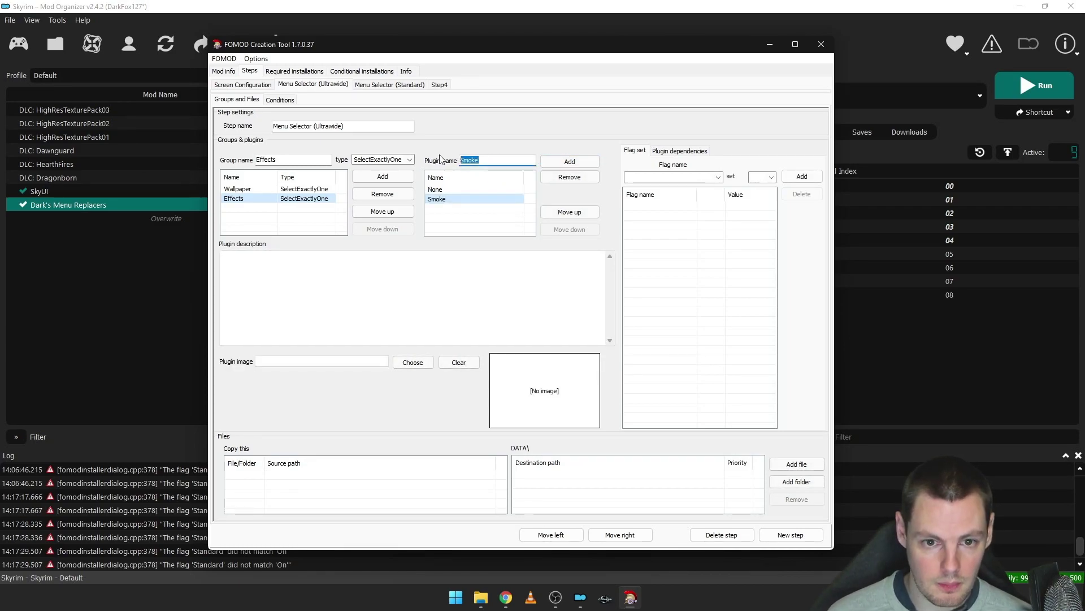
type("Snow")
left_click(570, 162)
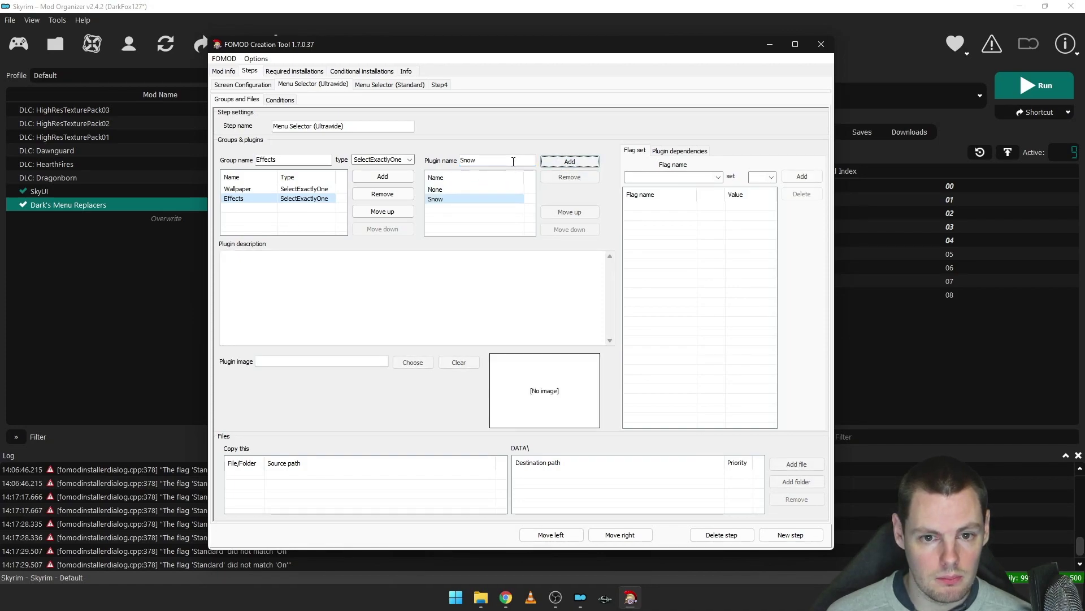
key("ctrl+a")
type("Smoke")
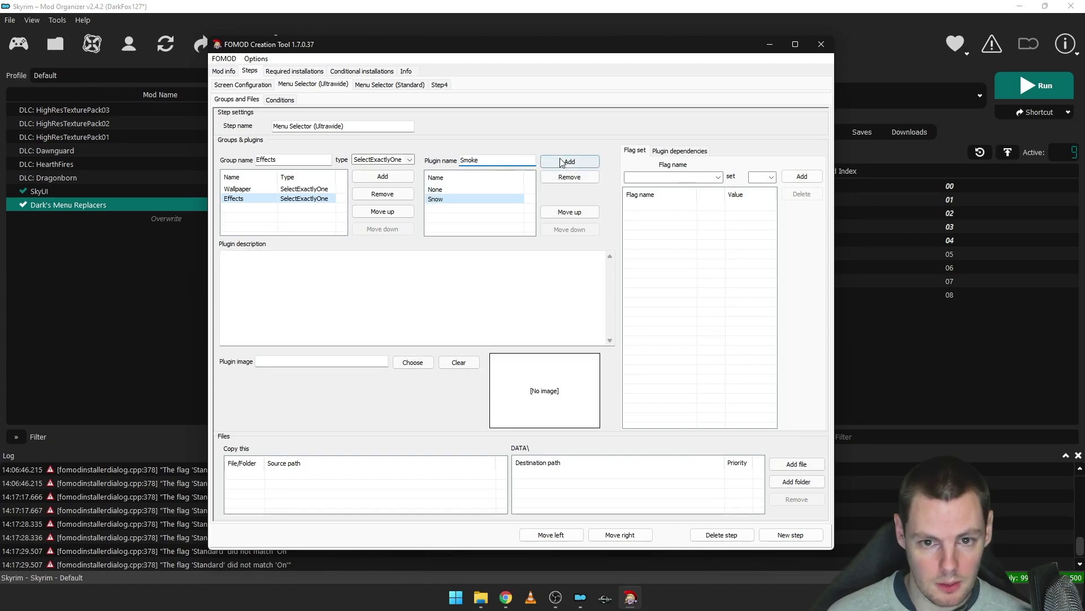
left_click(570, 161)
left_click(569, 212)
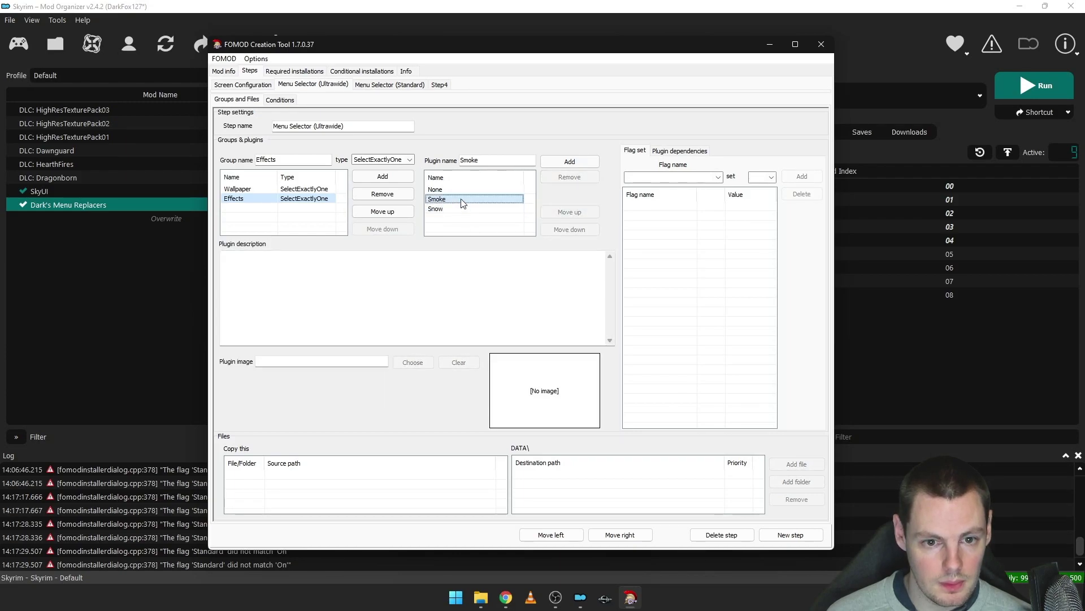
left_click(447, 190)
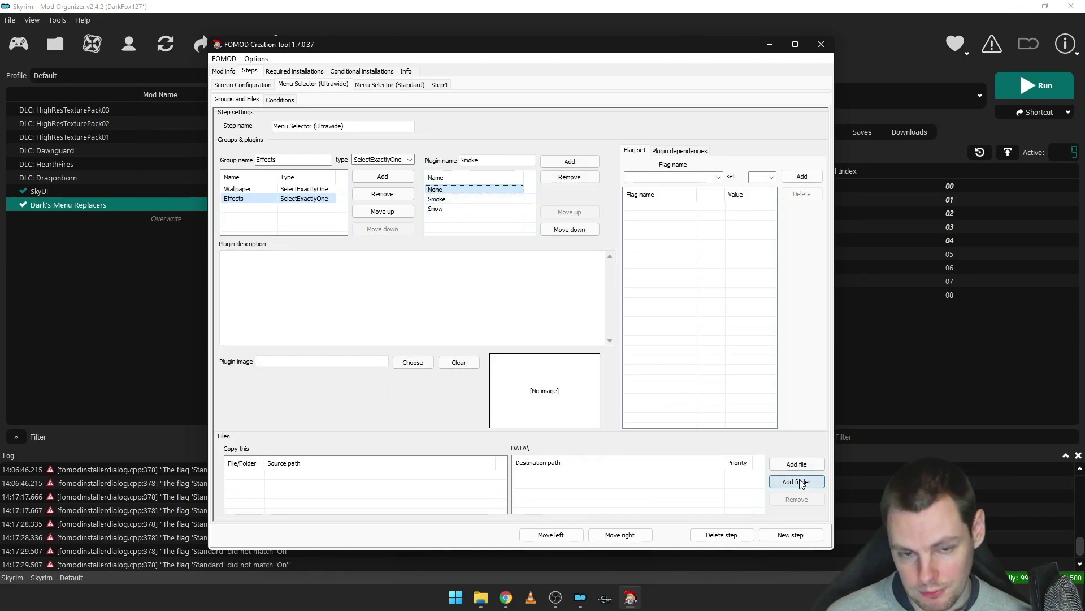
left_click(446, 199)
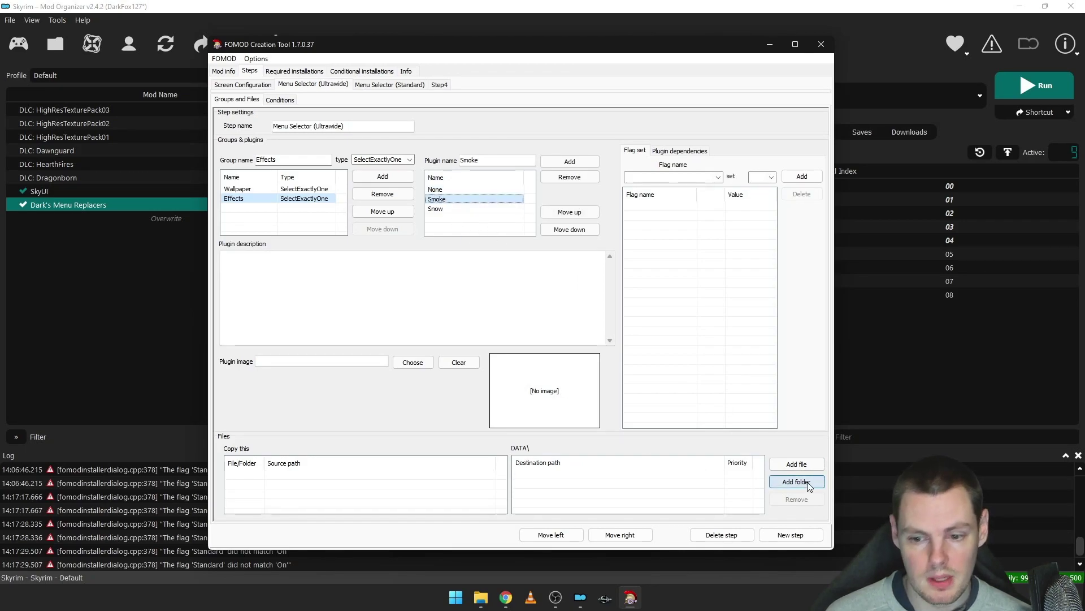
left_click(444, 189)
- Rename the blank Step4 step as Music
left_click(439, 85)
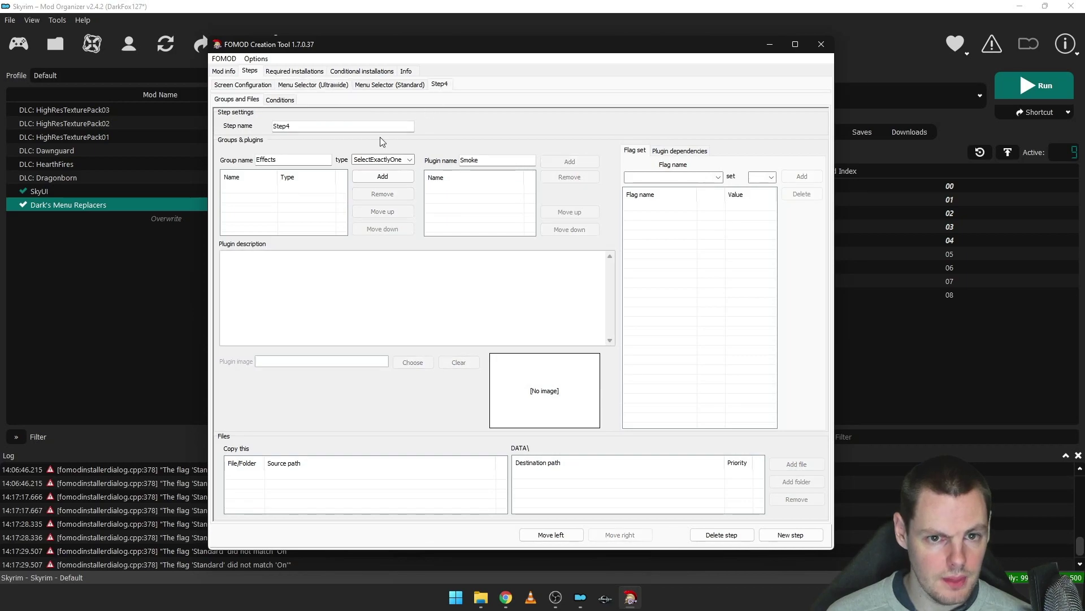
left_click_drag(291, 126, 255, 134)
type("Music")
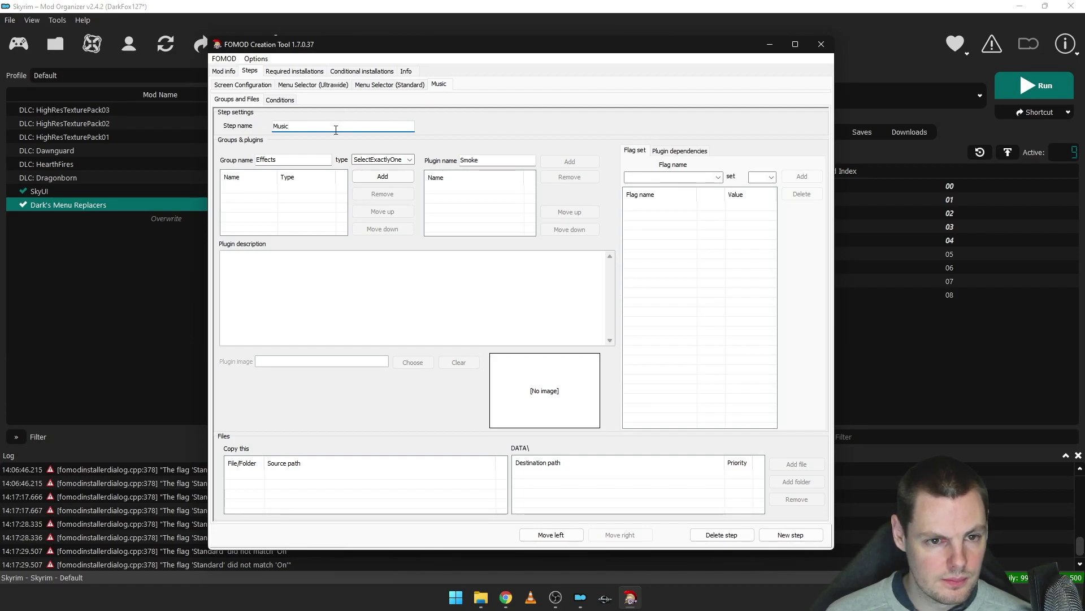
left_click(292, 193)
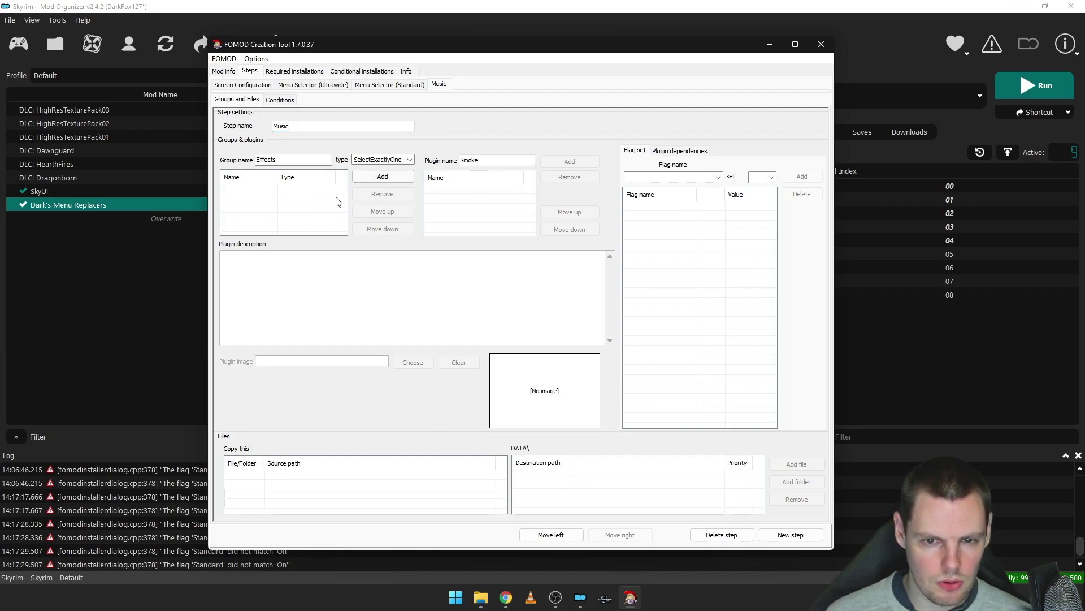
- Extend the step name to Music Selector and add a SelectExactlyOne group named Track to the step
double_click(331, 161)
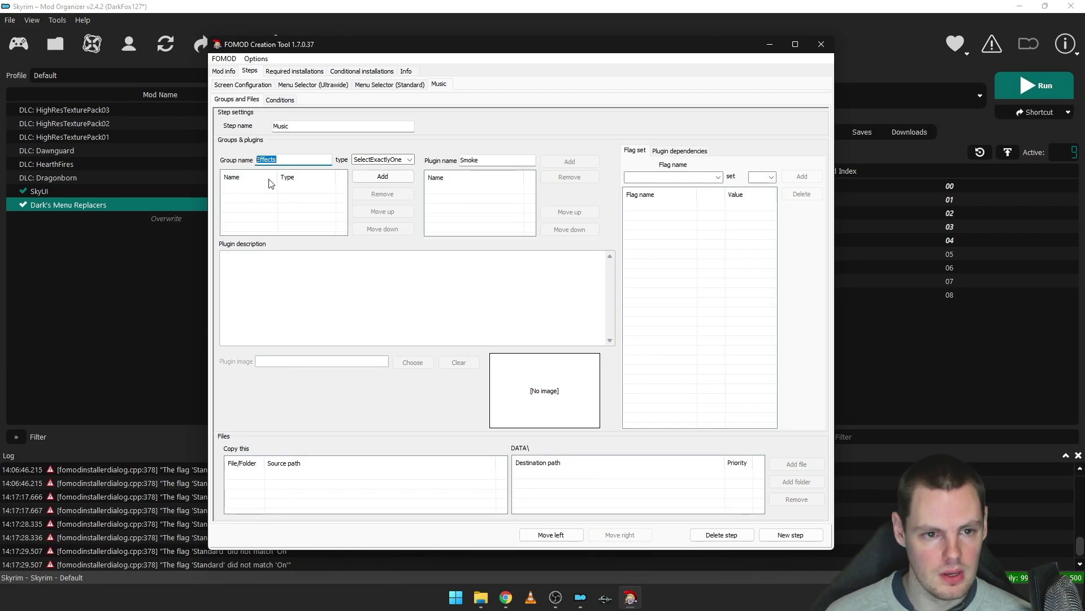
type("Track")
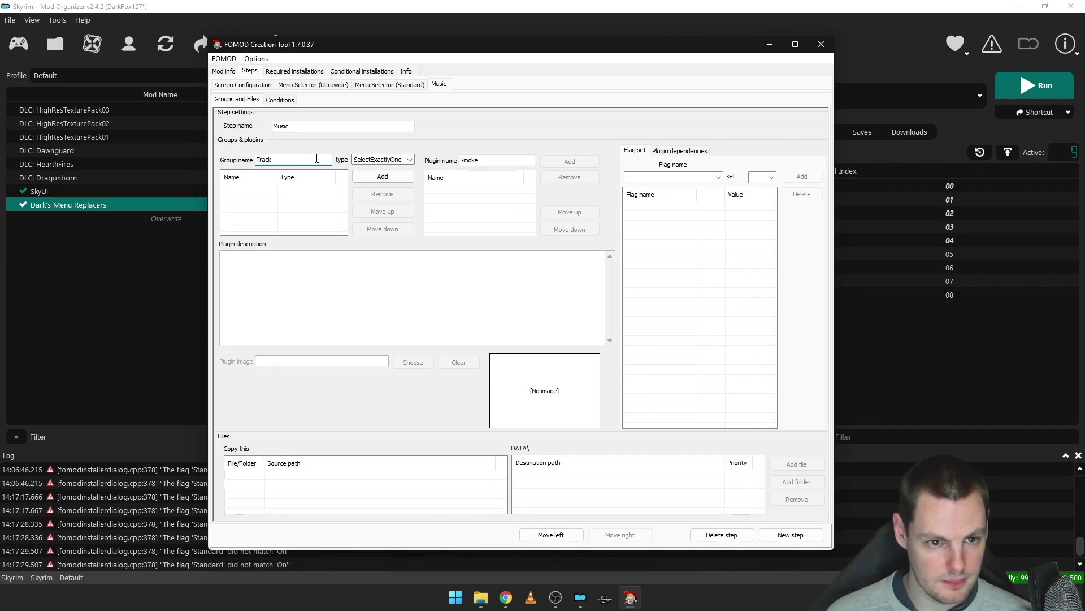
left_click(300, 127)
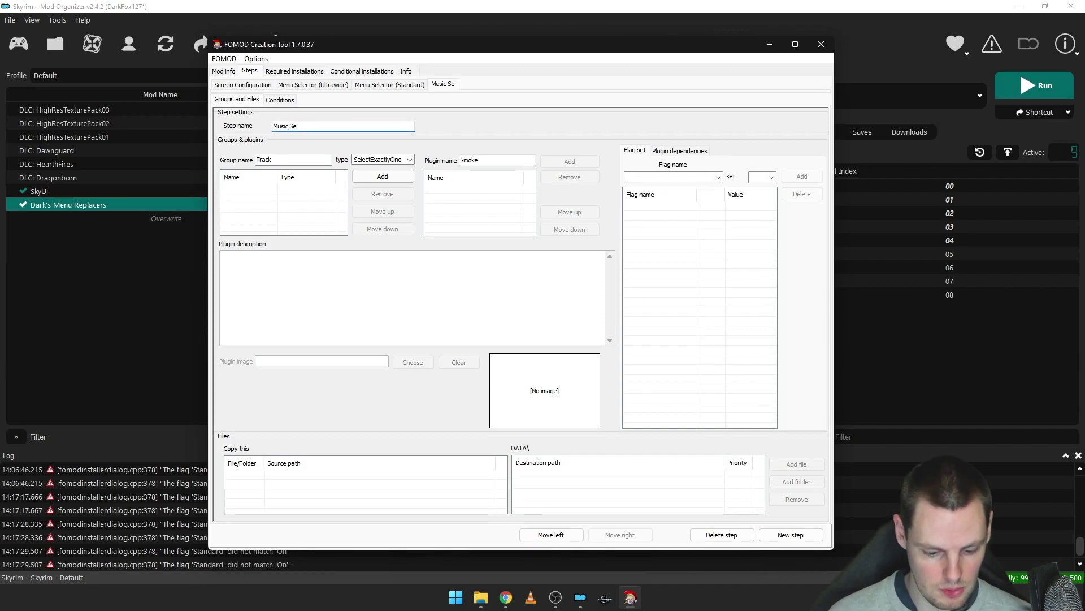
left_click(318, 160)
left_click(372, 178)
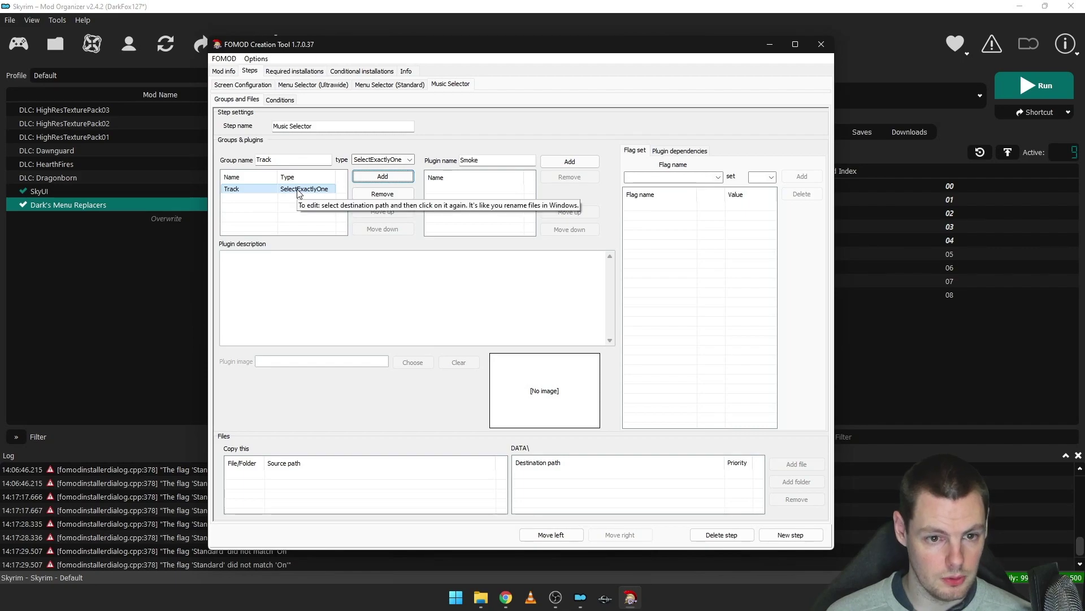
left_click(411, 162)
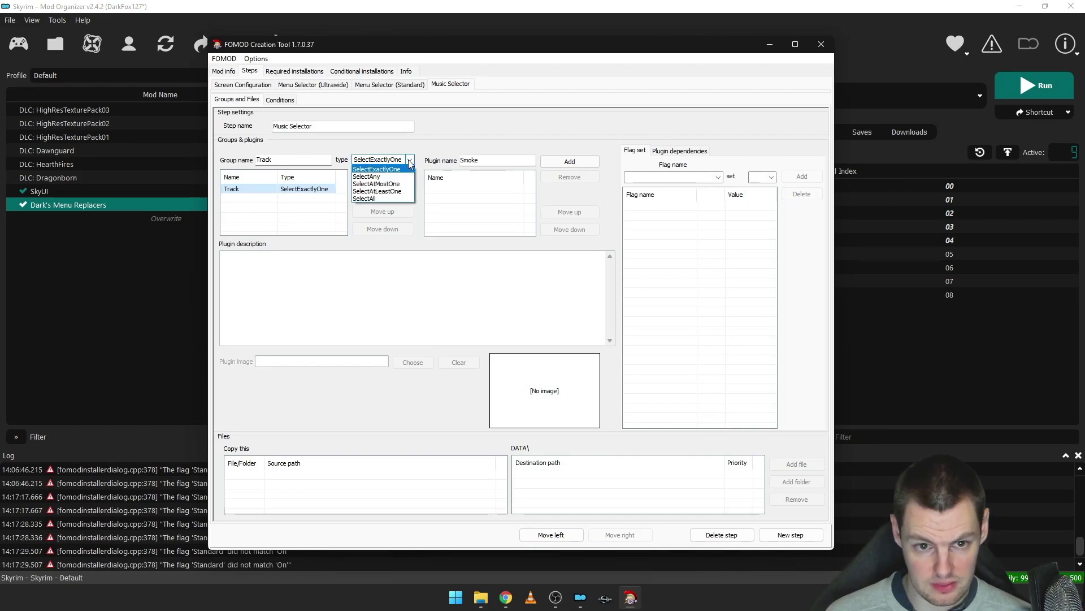
left_click(411, 162)
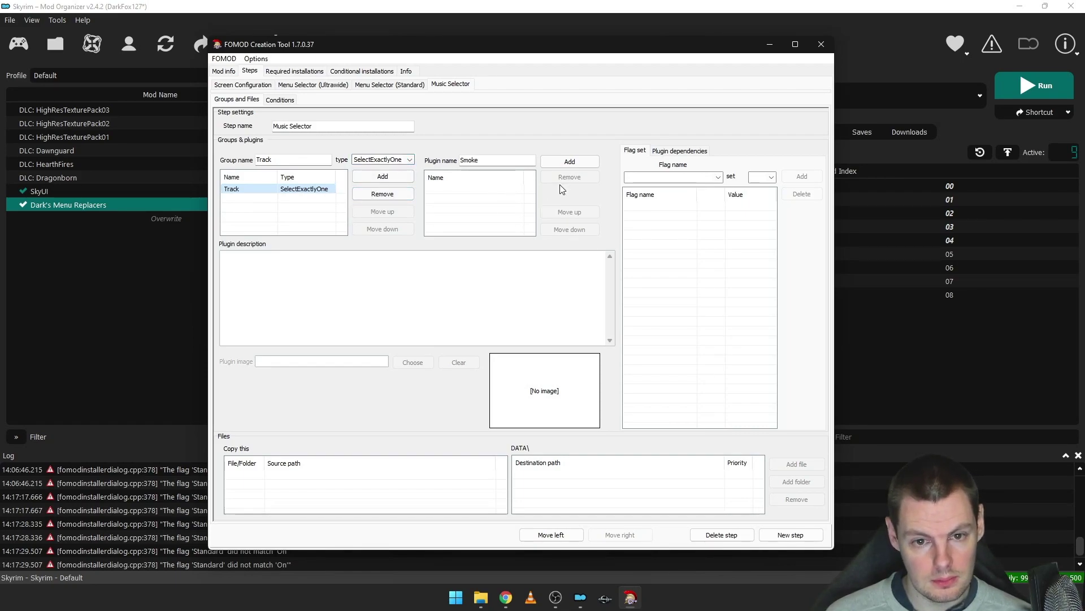
- Add plugins named Default, Awake and Sovngarde to the Track group in the Music Selector step
left_click_drag(510, 160, 433, 167)
key("BackSpace")
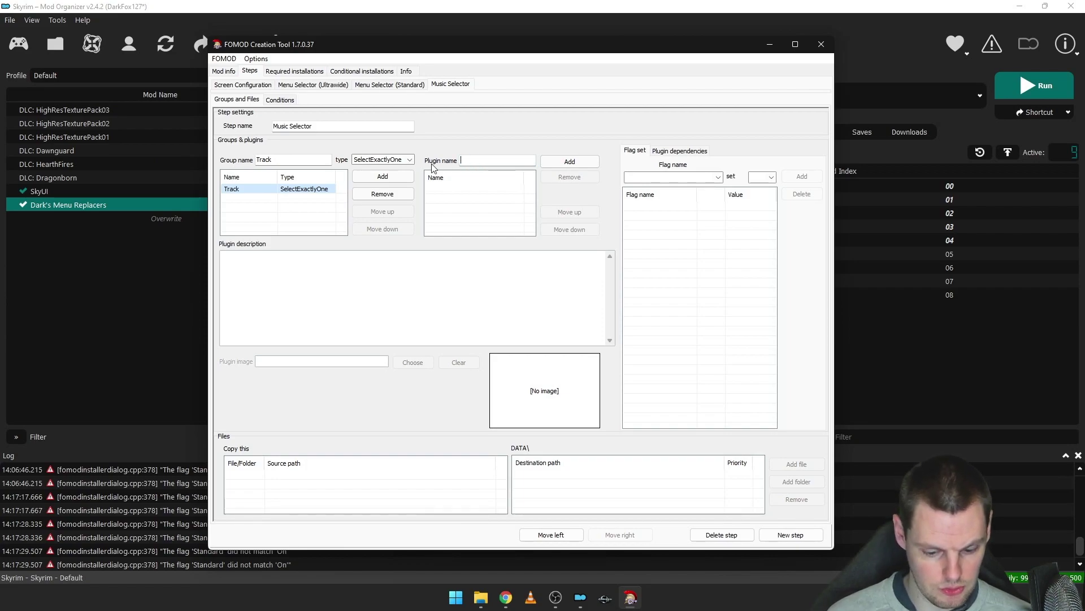
type("Default")
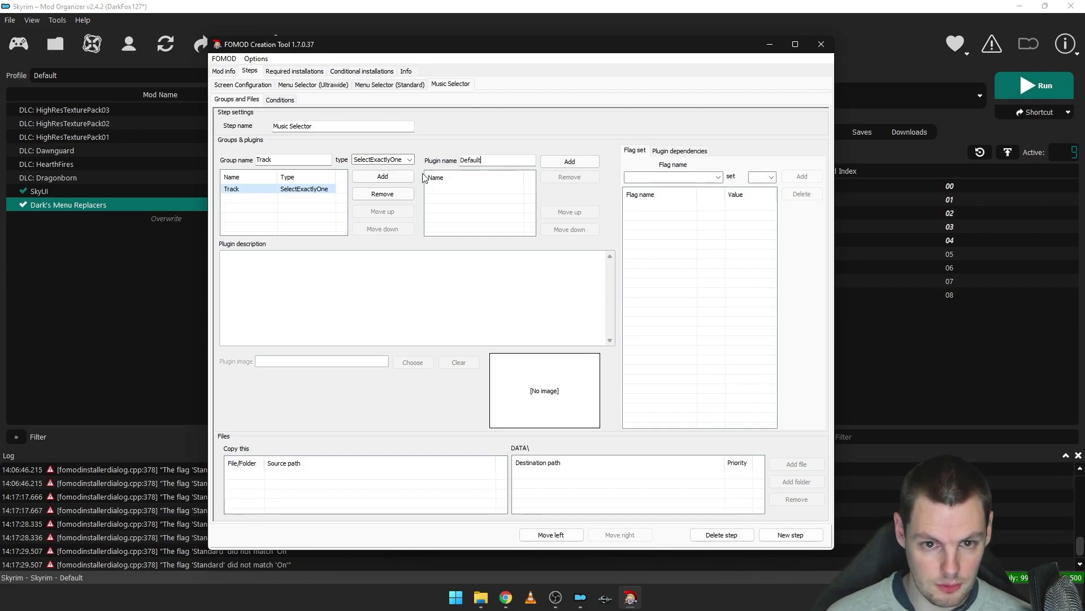
left_click(552, 166)
left_click_drag(491, 161, 397, 150)
type("Awake")
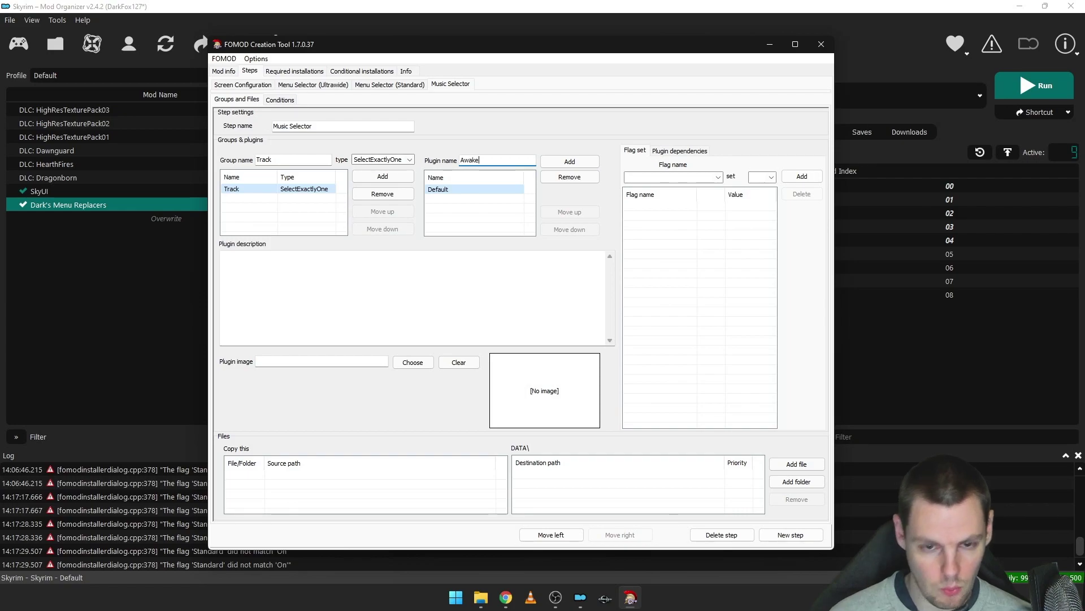
left_click(570, 161)
double_click(496, 162)
type("Sovngarde")
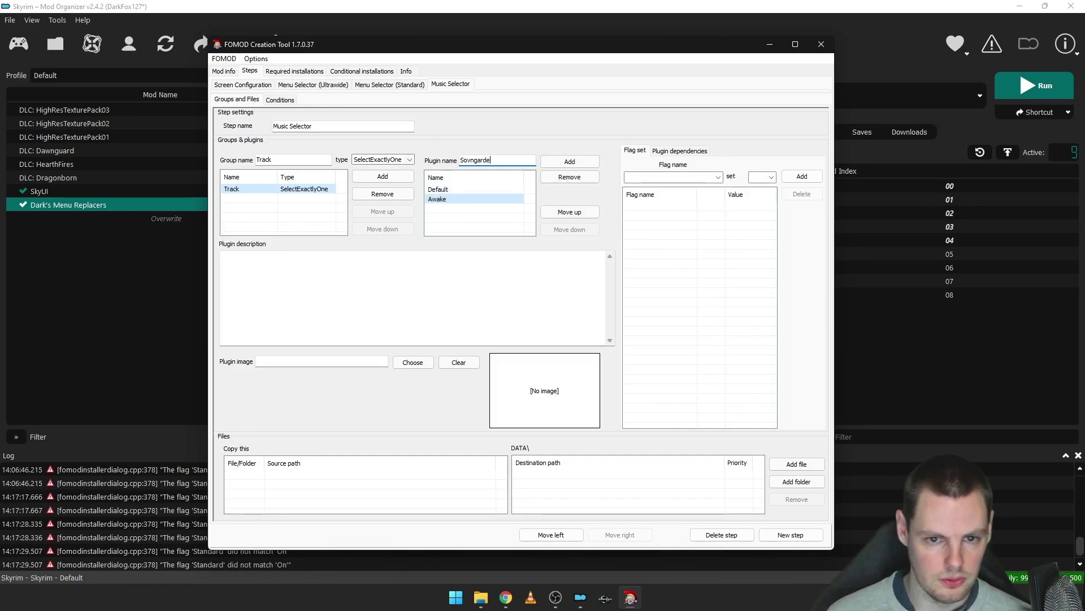
left_click(560, 161)
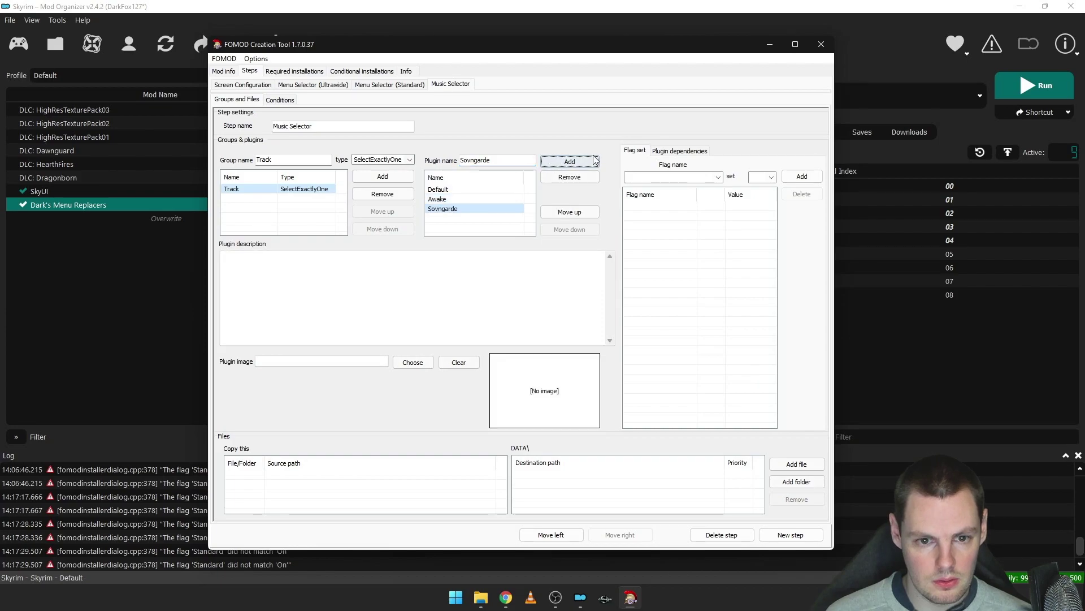
left_click(453, 209)
left_click(456, 200)
left_click(456, 208)
left_click(463, 192)
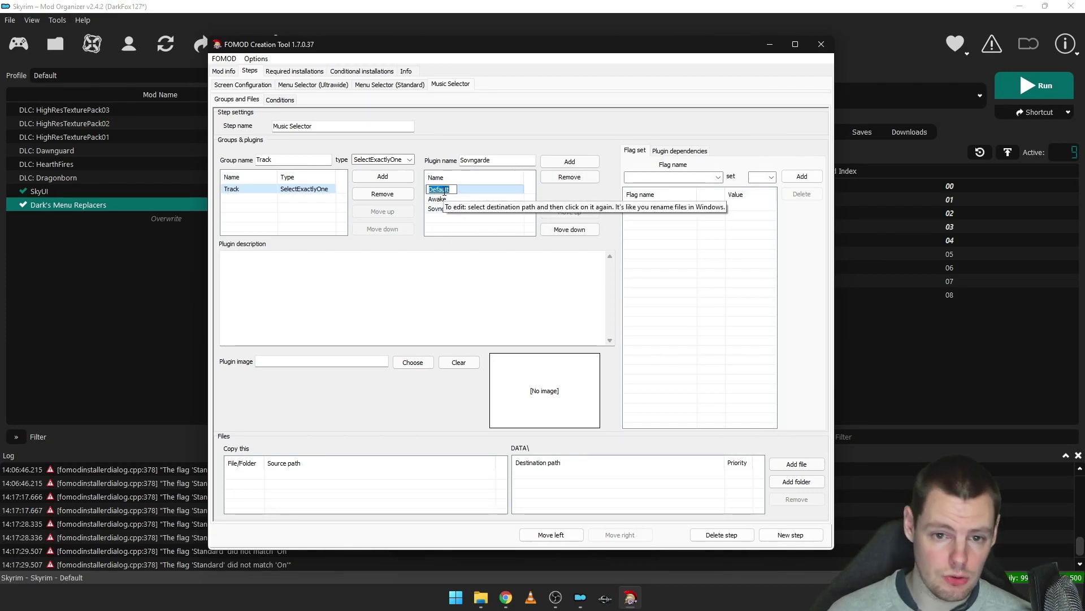
left_click(450, 201)
left_click(447, 189)
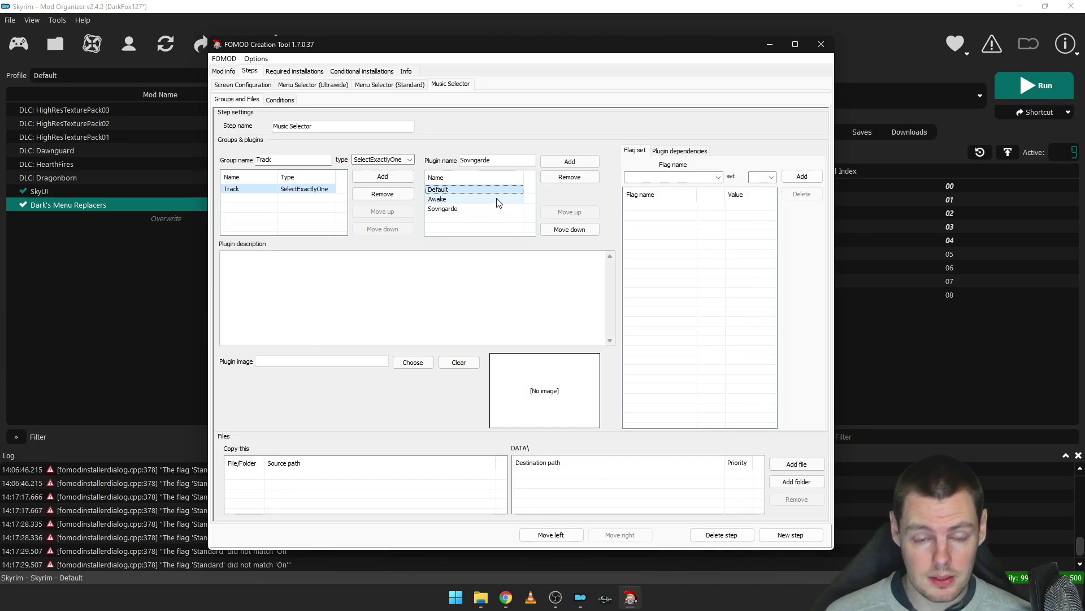
- Add the Awake folder from Tracks in the FOMOD Installer directory to the Awake plugin's files
left_click(797, 481)
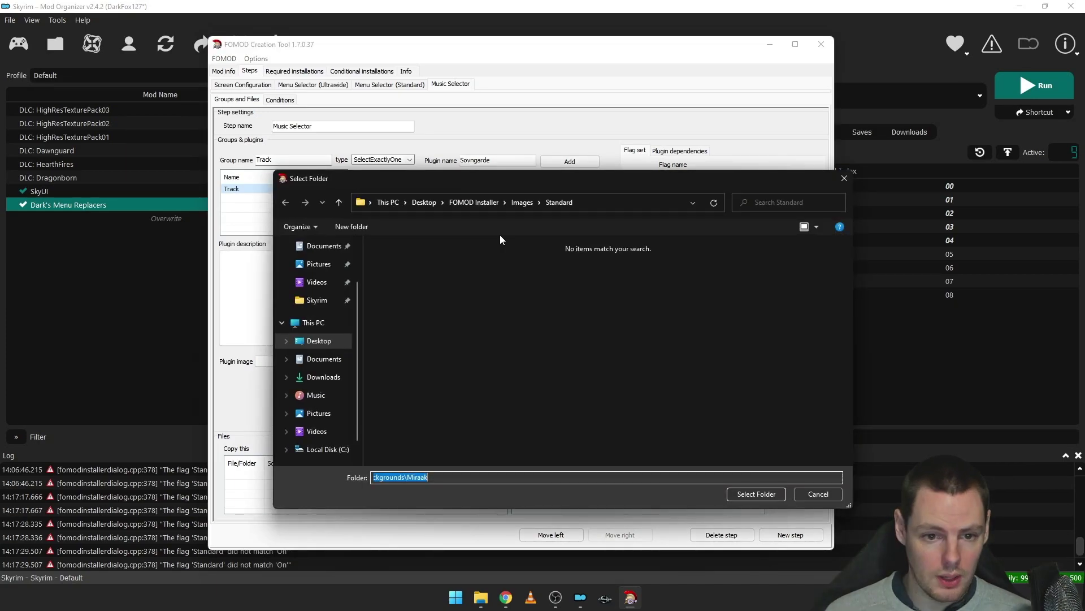
left_click_drag(537, 182, 475, 188)
left_click(412, 209)
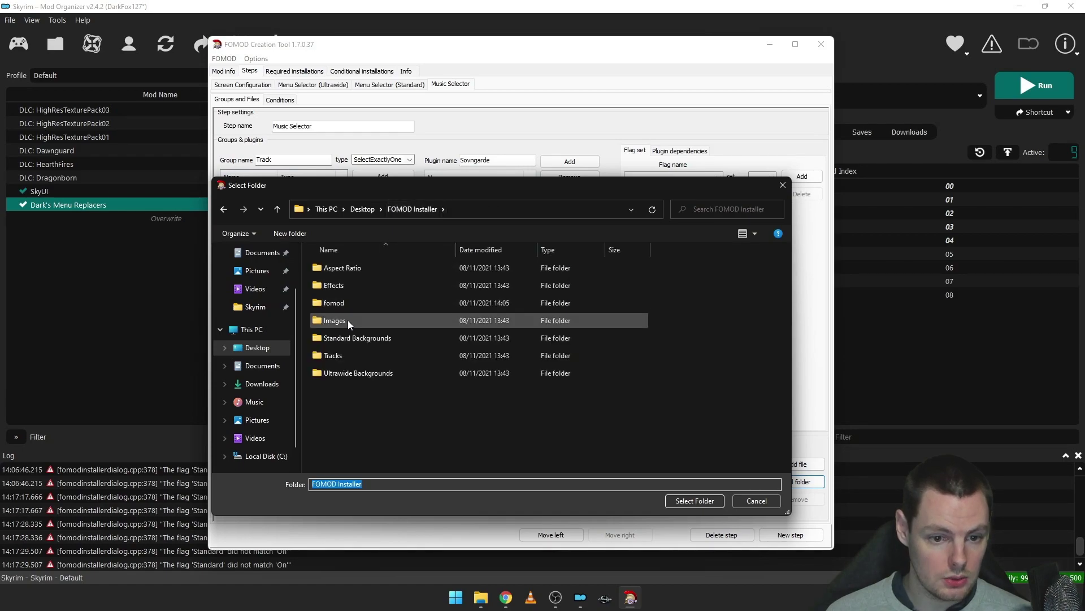
double_click(367, 362)
double_click(365, 270)
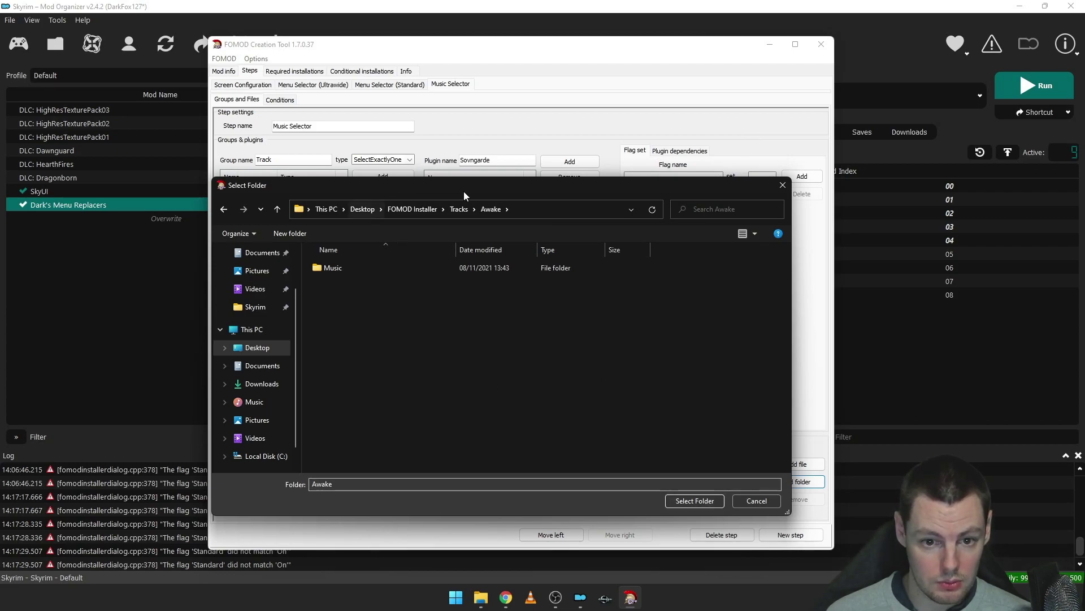
left_click(693, 500)
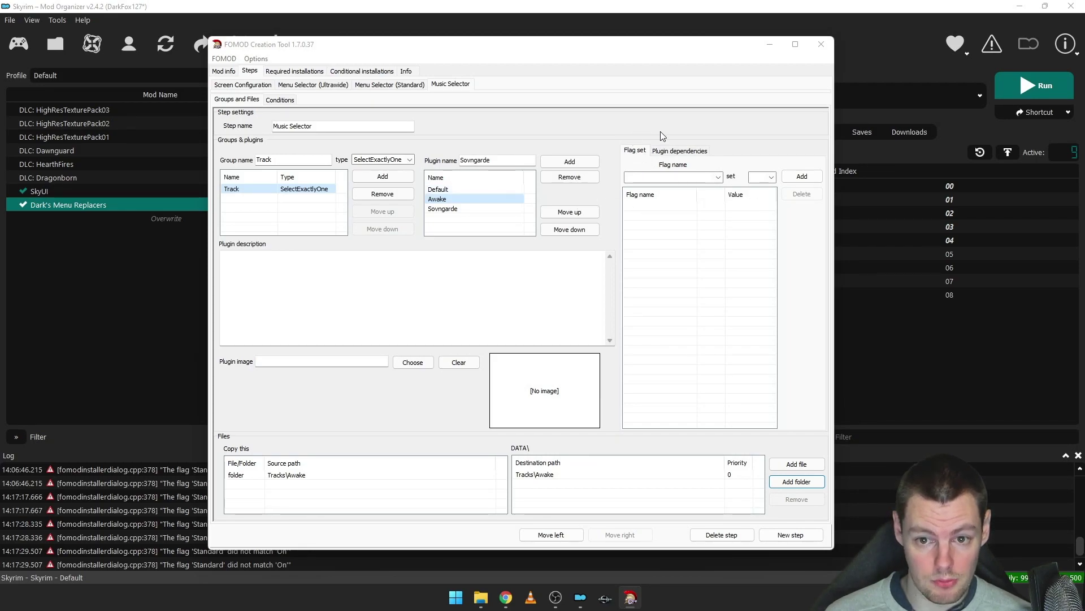
- Review the type options in the Awake plugin's dependencies and set the pattern's type name to CouldBeUsable
left_click(659, 153)
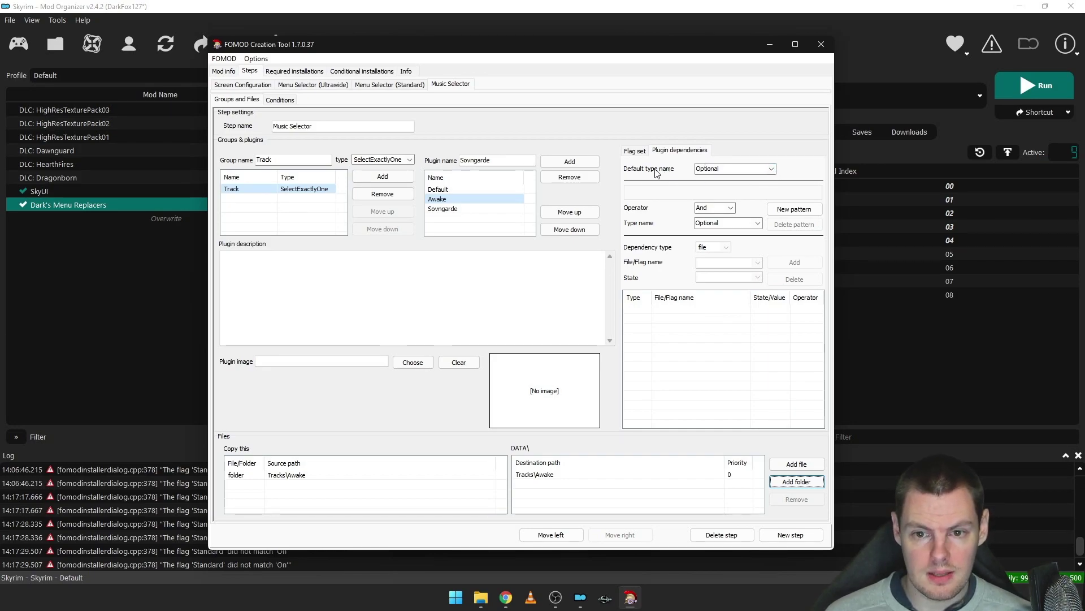
left_click(773, 169)
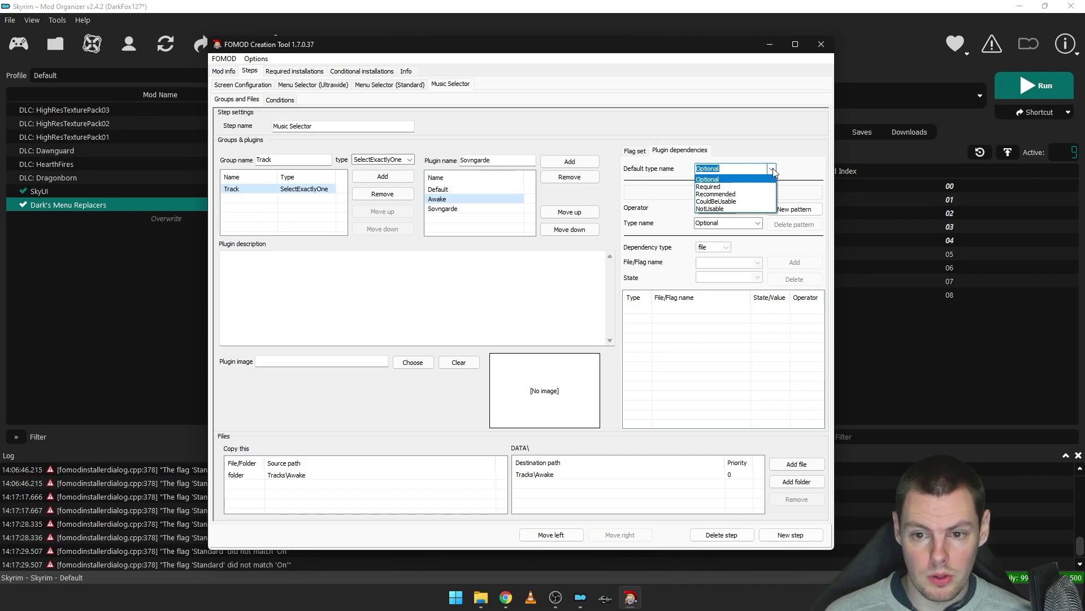
left_click(773, 167)
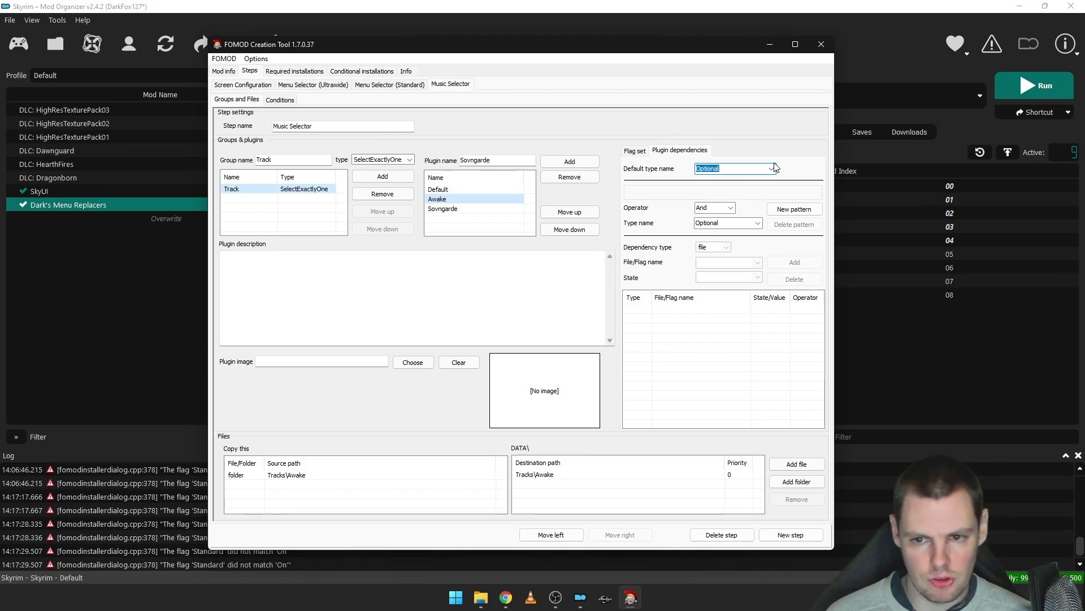
left_click(758, 224)
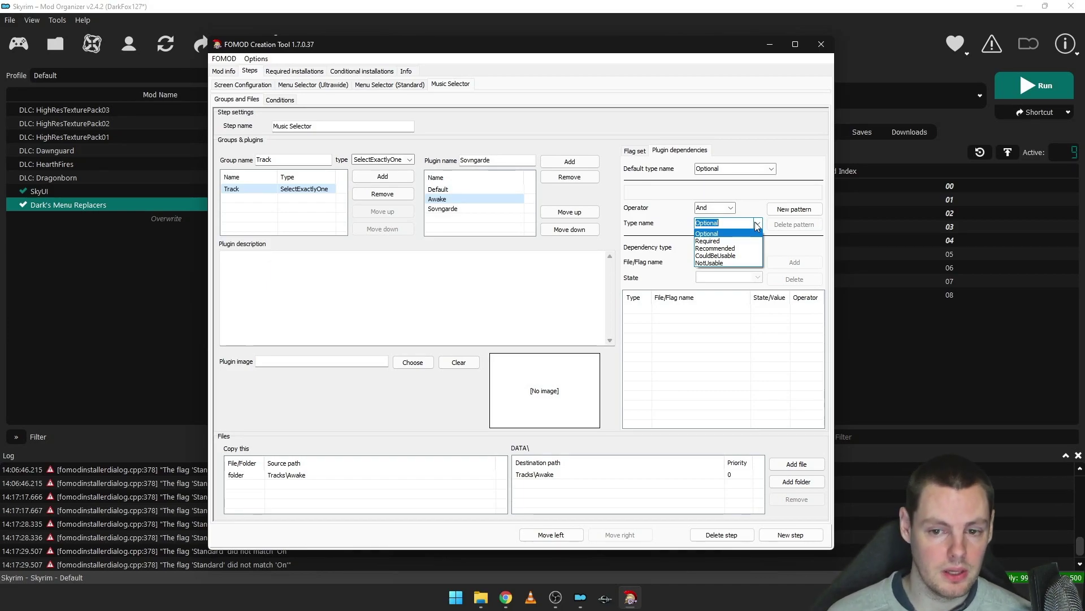
left_click(756, 224)
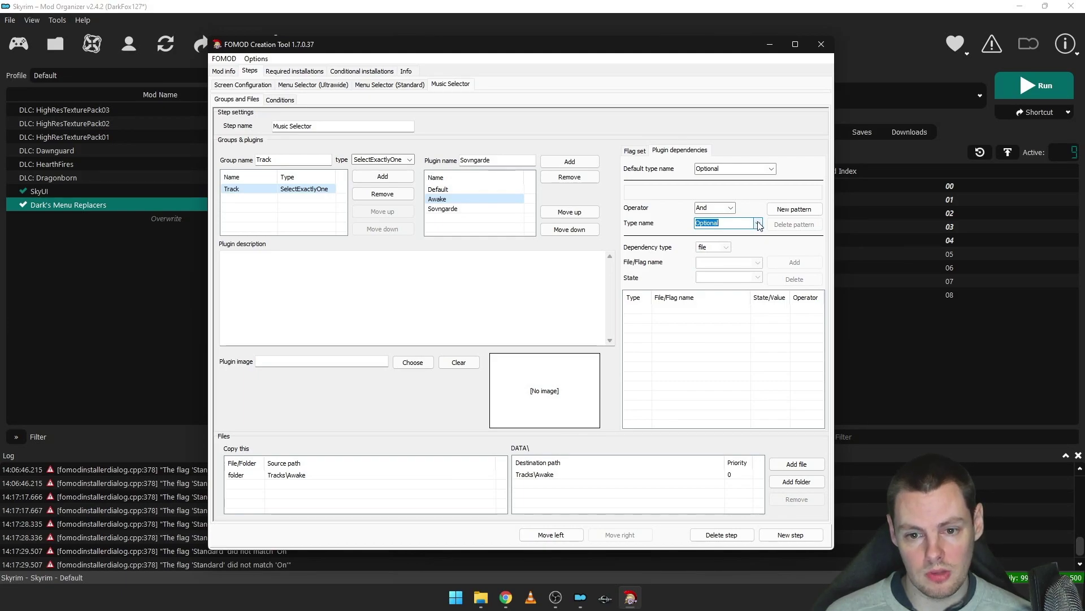
left_click(758, 224)
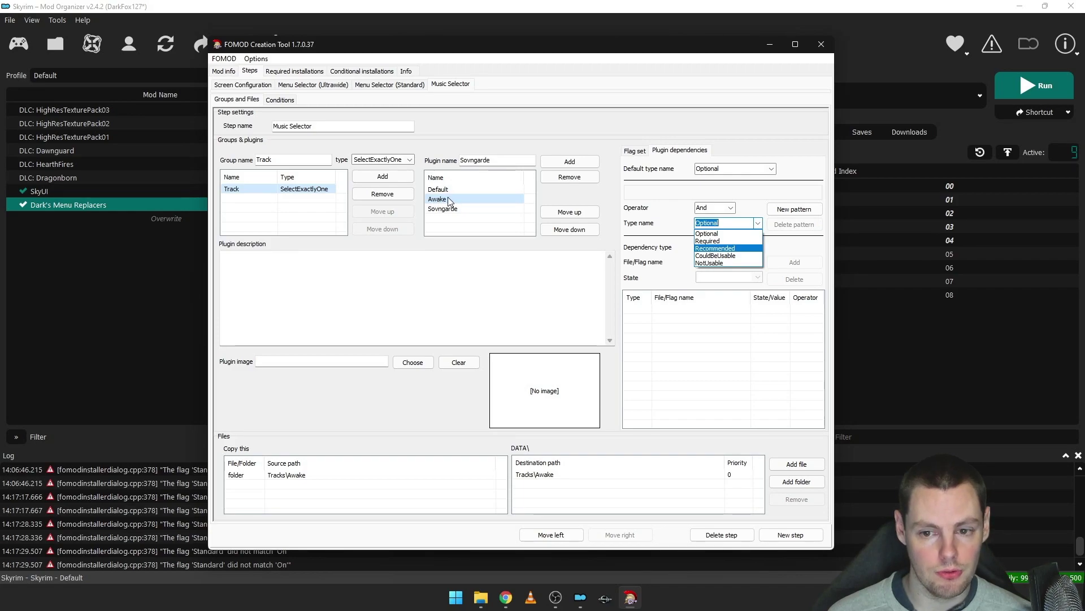
left_click(739, 256)
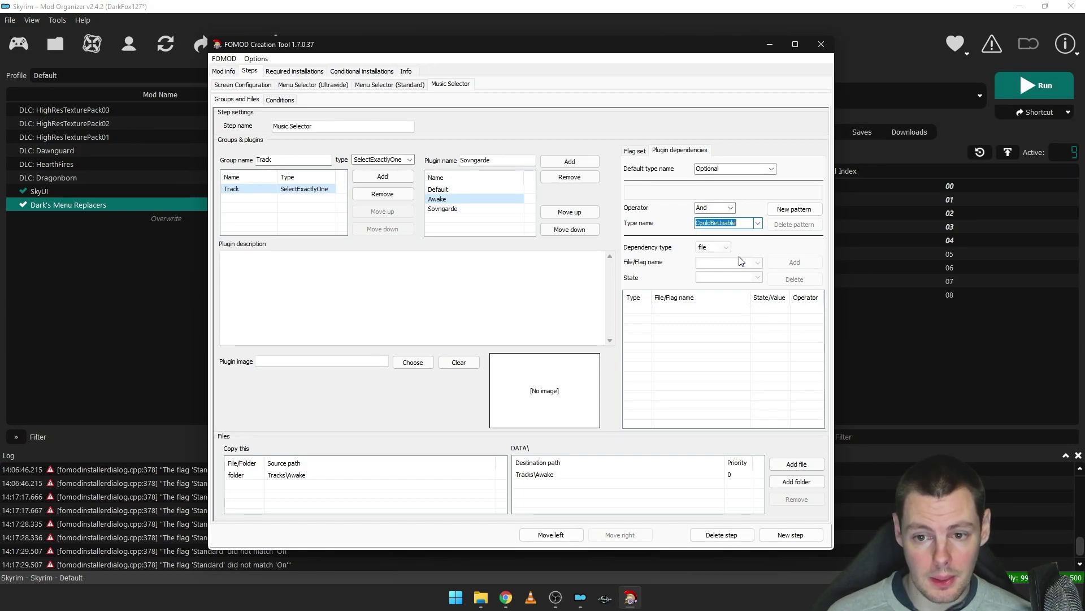
- Add two new patterns to the Awake plugin's dependencies
left_click(743, 224)
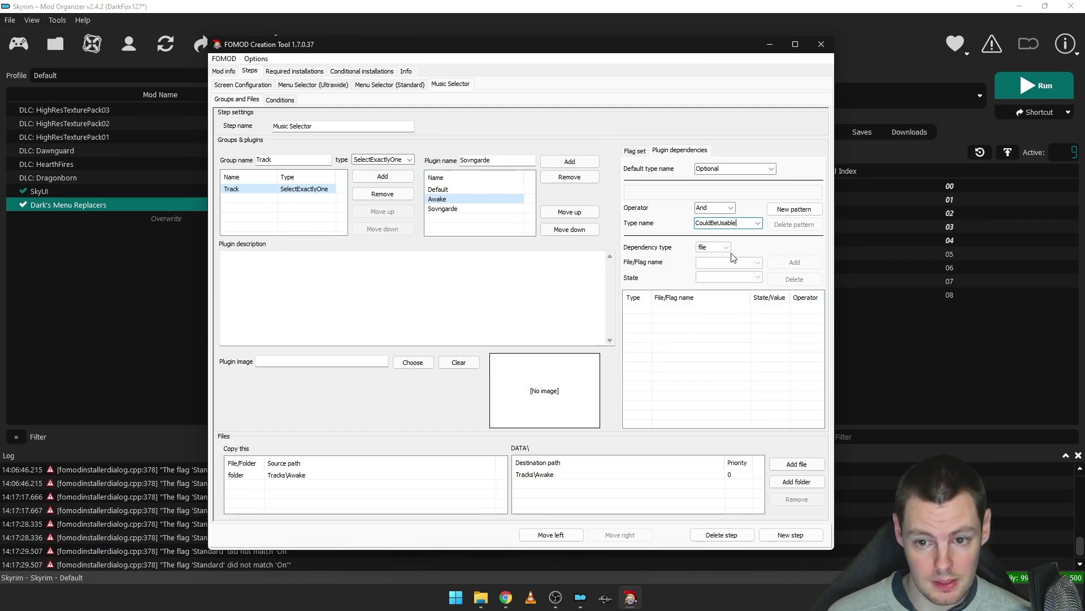
left_click(778, 210)
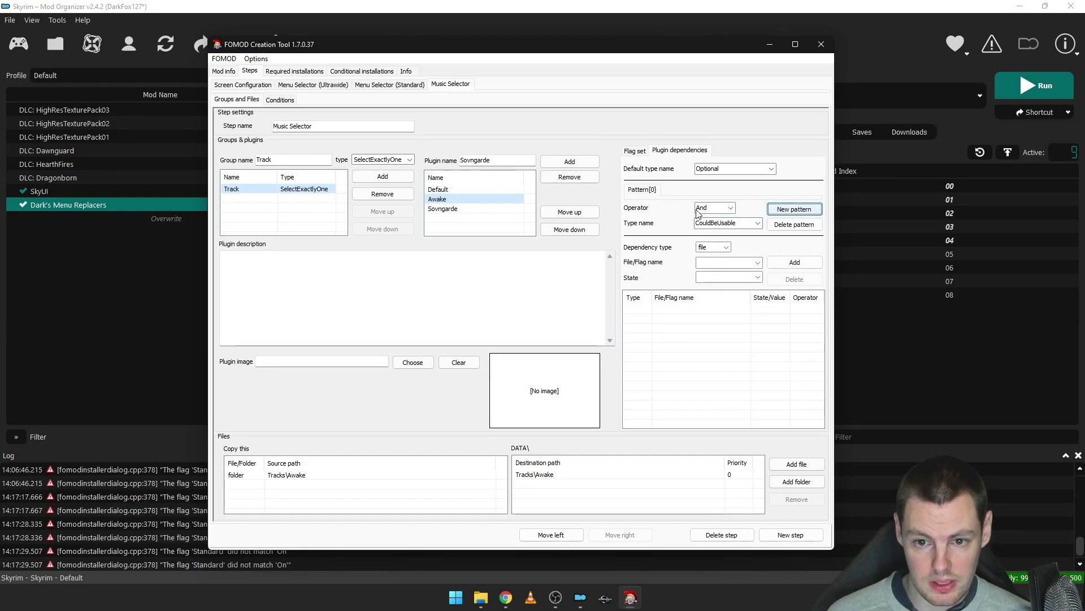
left_click(791, 210)
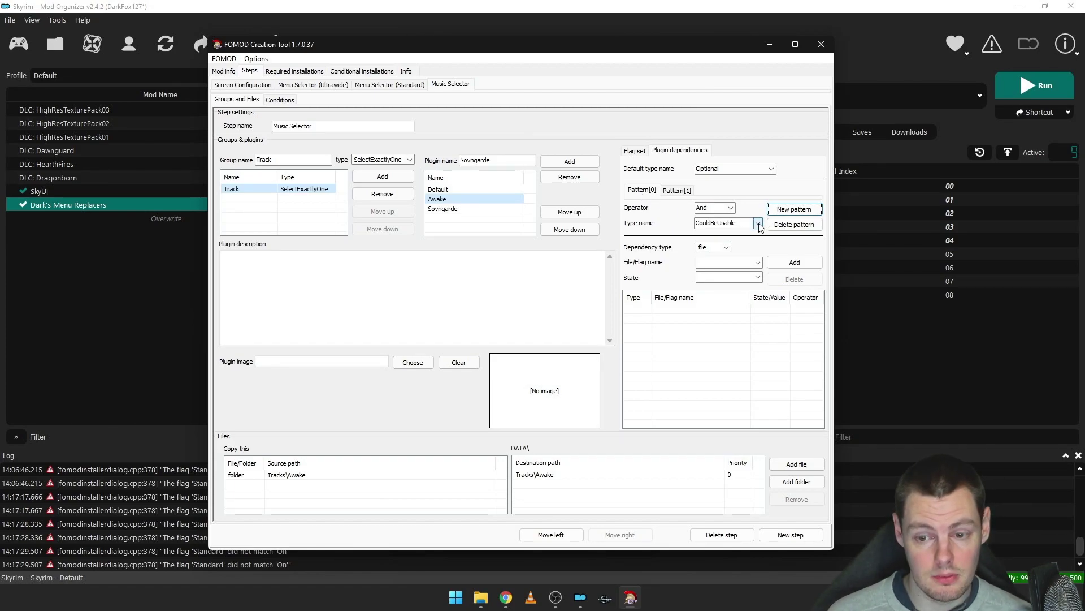
left_click(687, 193)
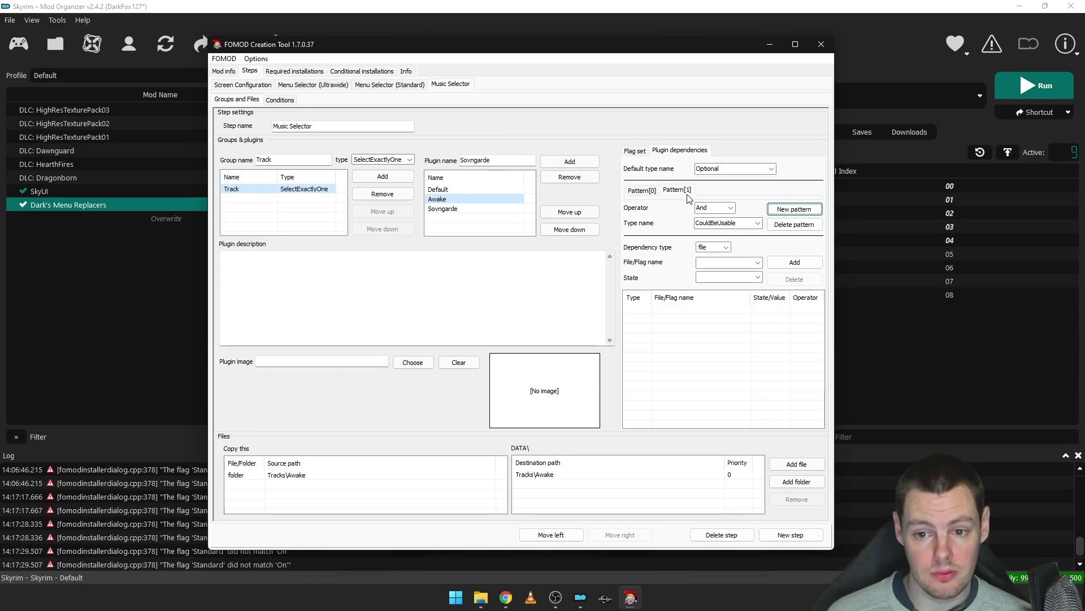
left_click(656, 192)
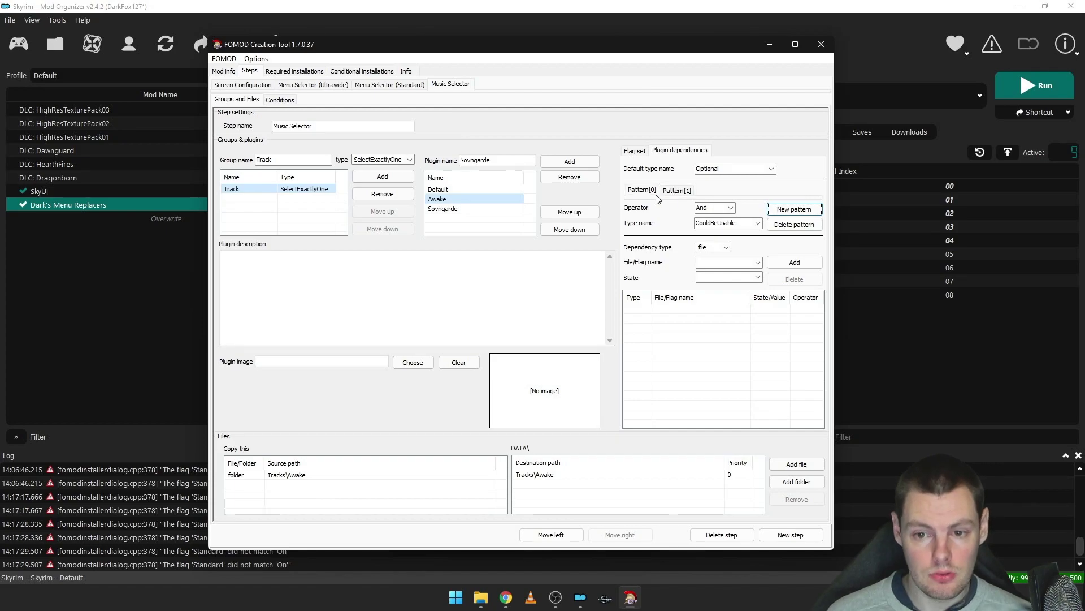
- Keep CouldBeUsable as the type name of the Awake plugin's first pattern and set the second pattern's type name to NotUsable
left_click(757, 222)
left_click(733, 264)
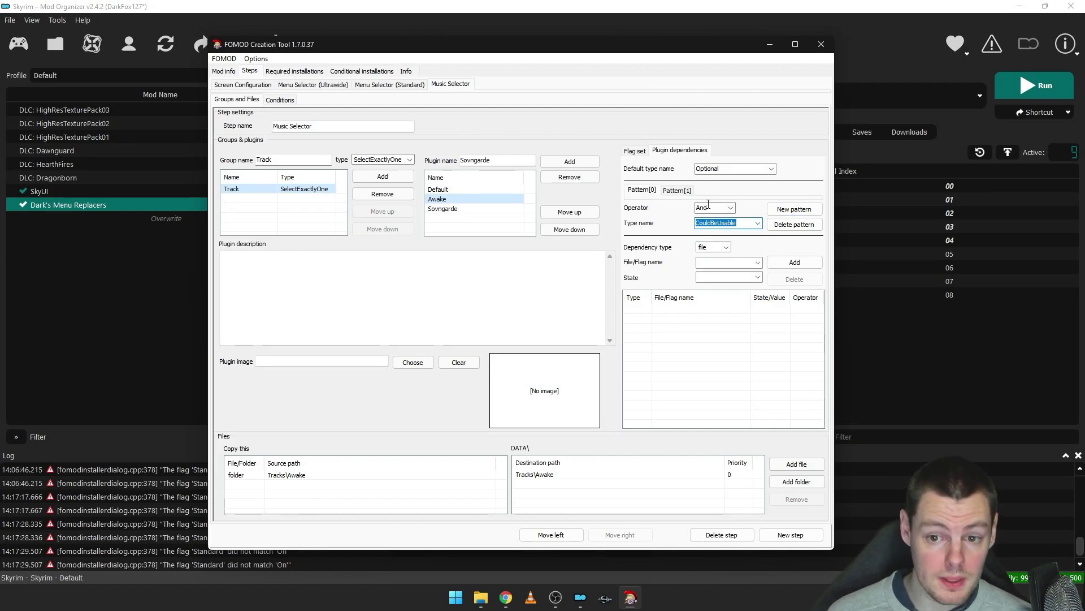
left_click(677, 191)
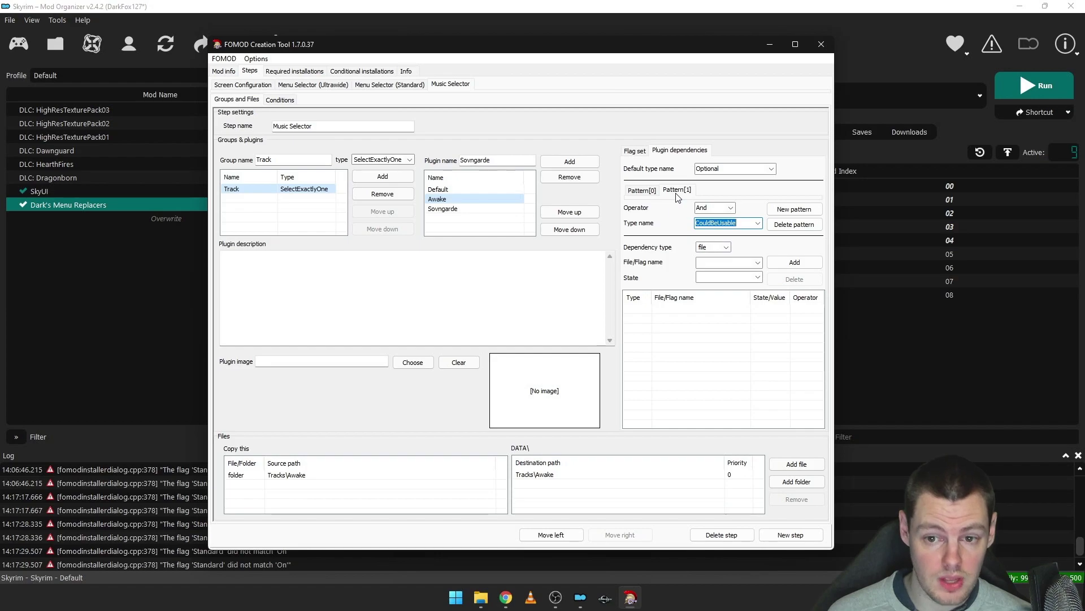
left_click(757, 222)
left_click(733, 263)
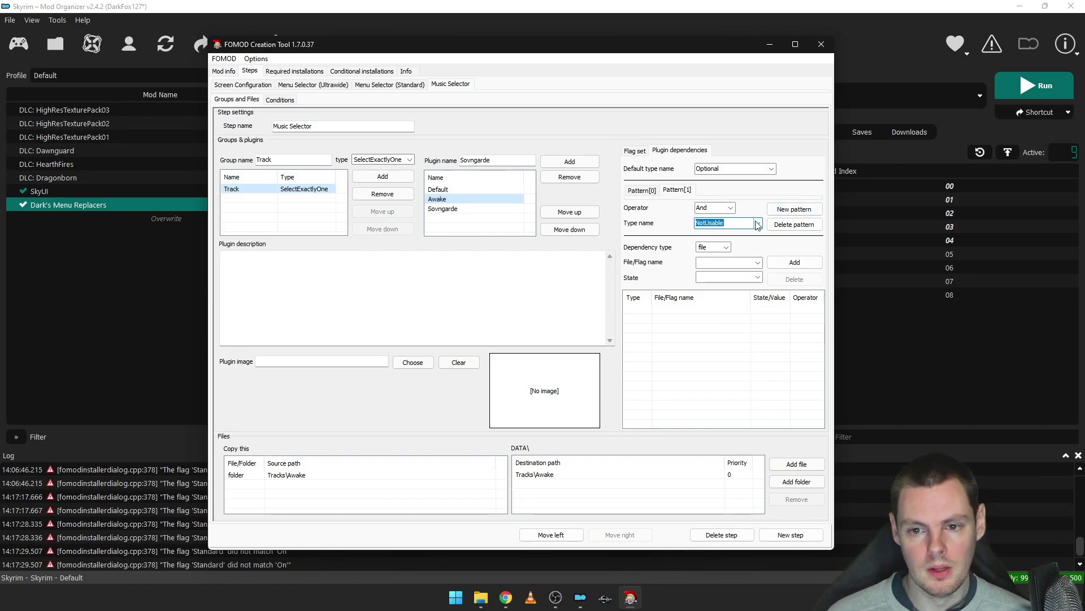
left_click(743, 310)
left_click(710, 262)
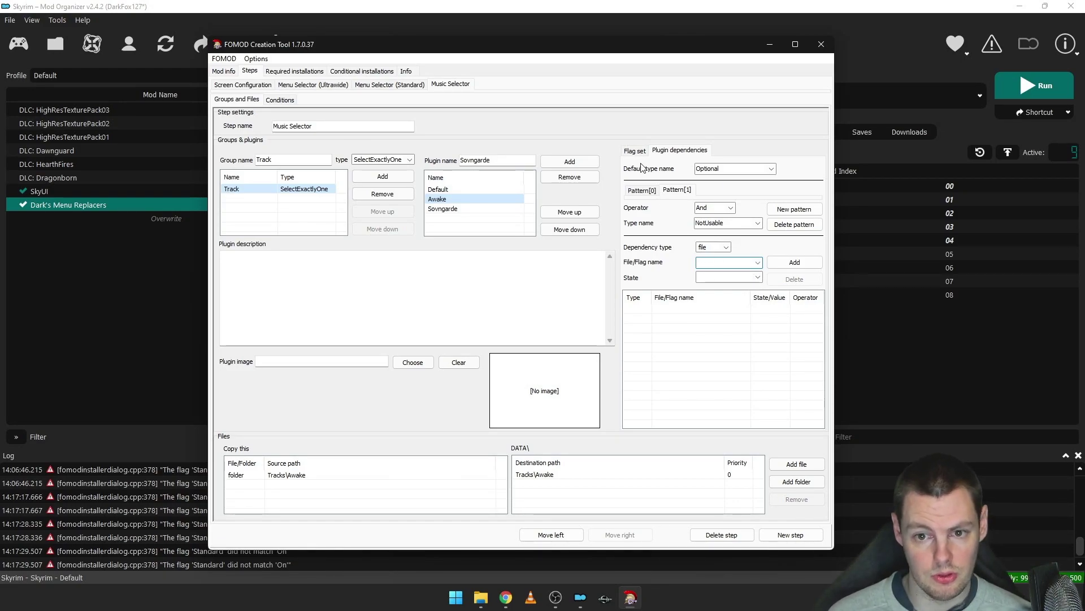
- Add a file dependency on RiversideShack.esp with the state Active to the Awake plugin's first pattern
left_click(672, 191)
left_click(639, 192)
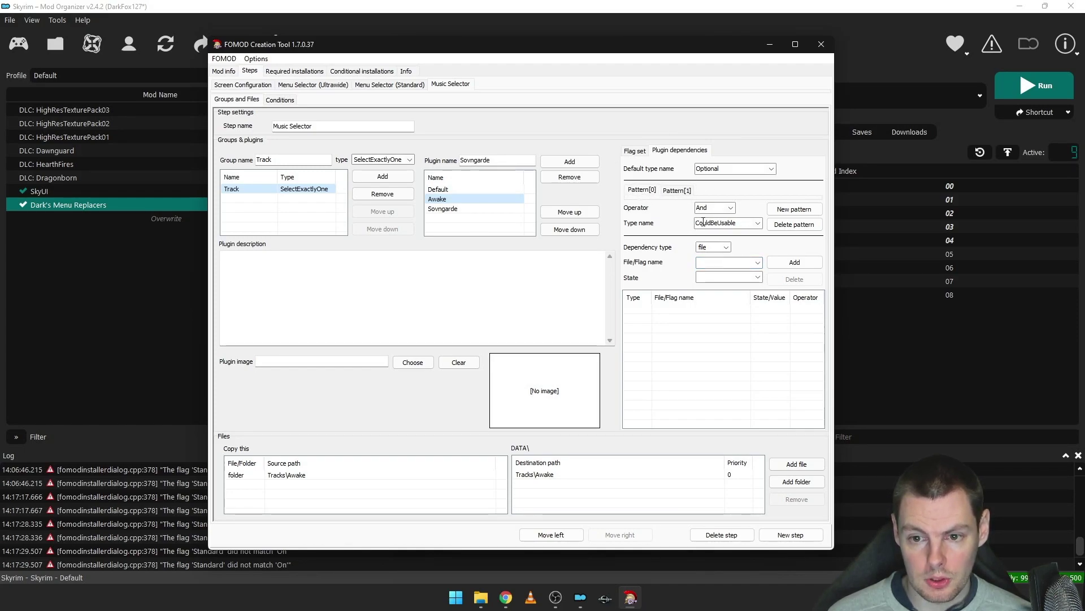
left_click(715, 263)
type("RiversideShack.esp")
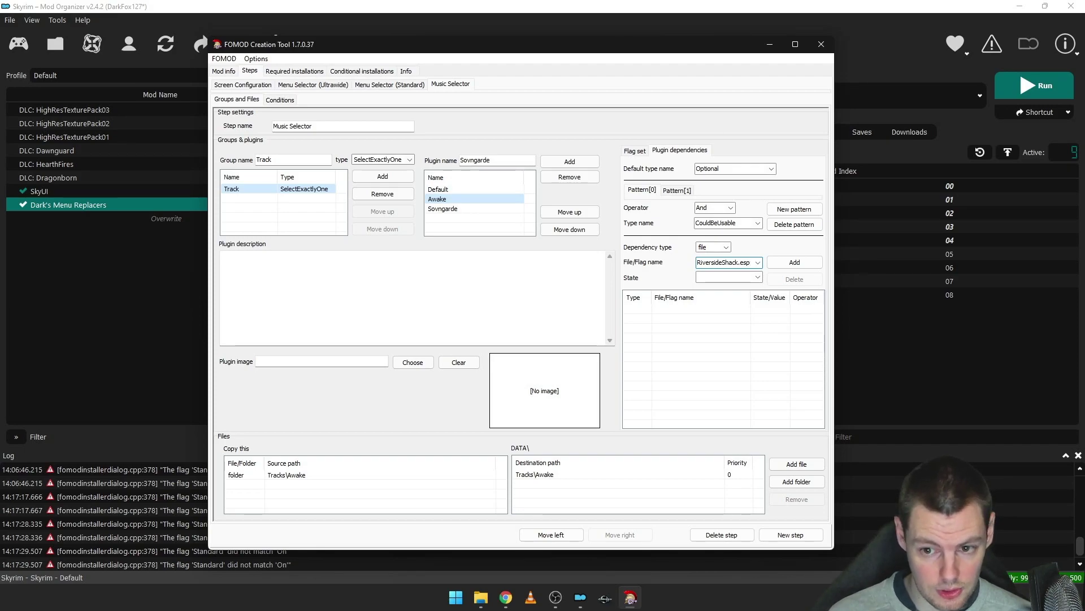
left_click(757, 277)
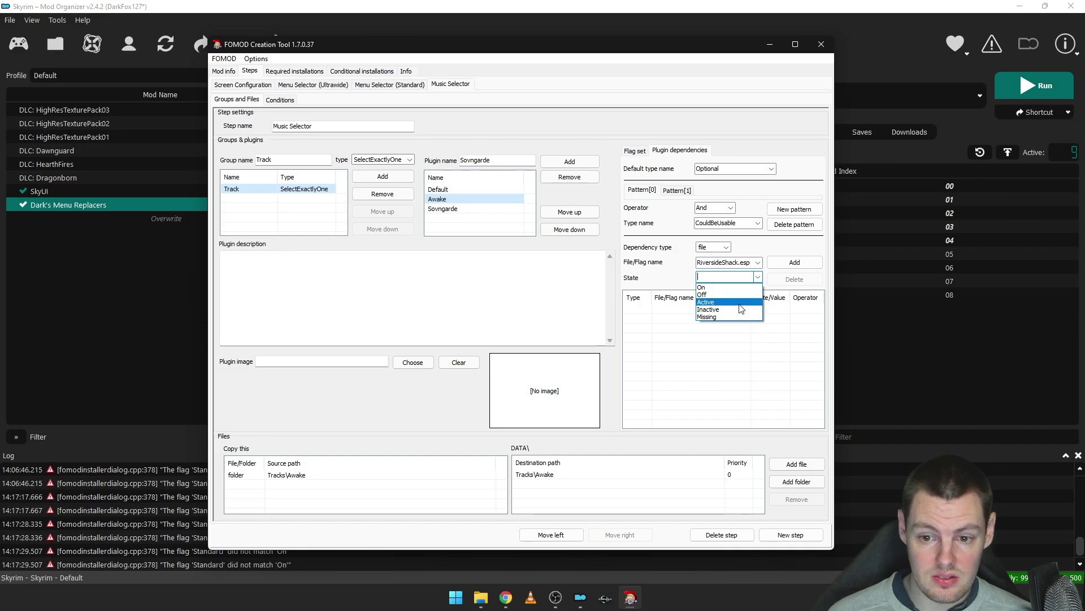
left_click(745, 302)
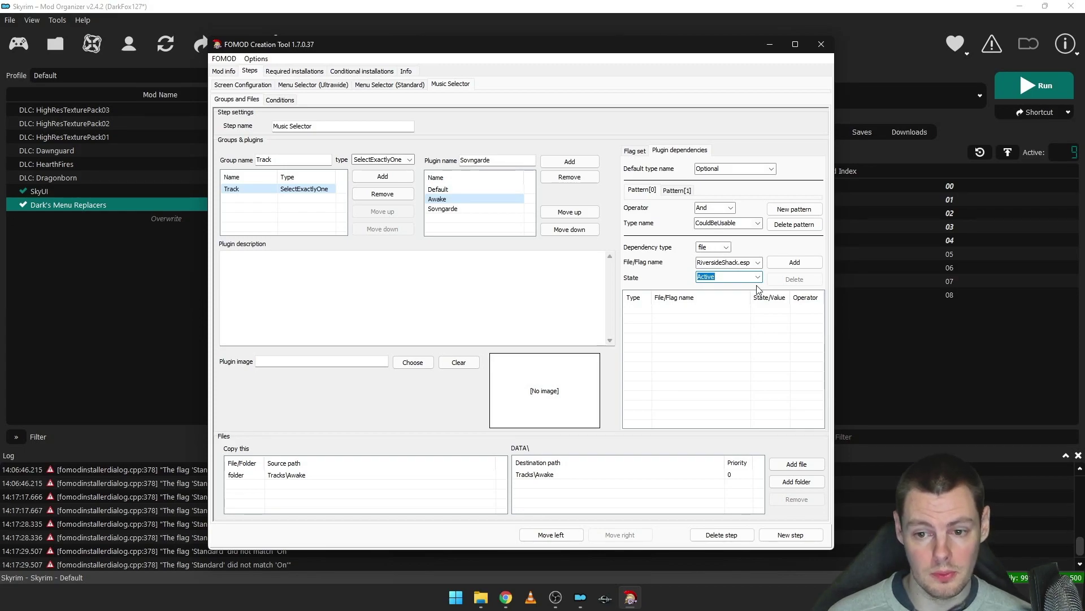
left_click(791, 262)
left_click(758, 277)
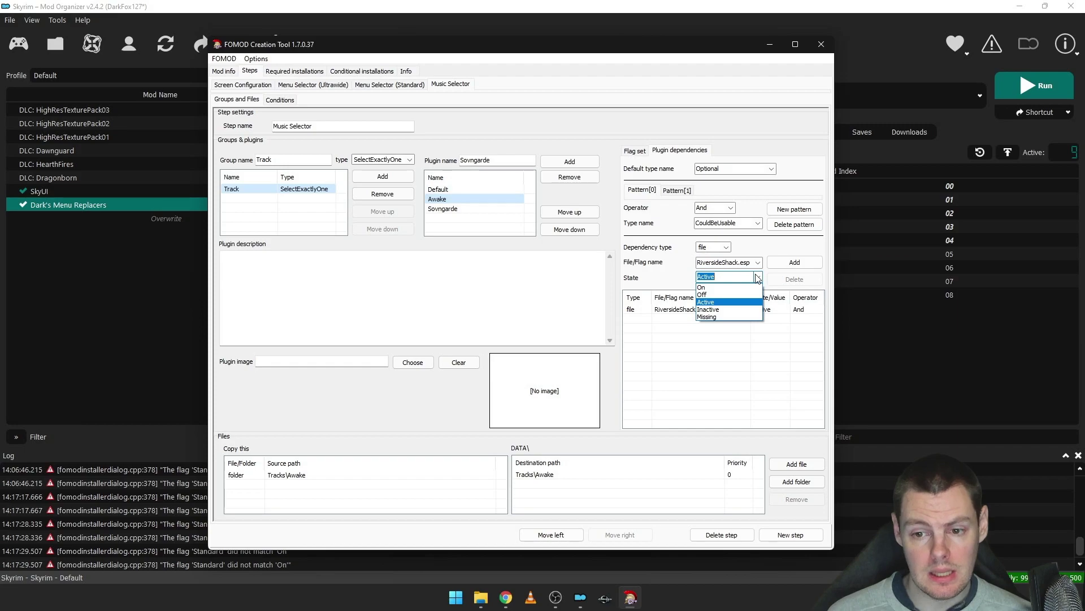
left_click(758, 278)
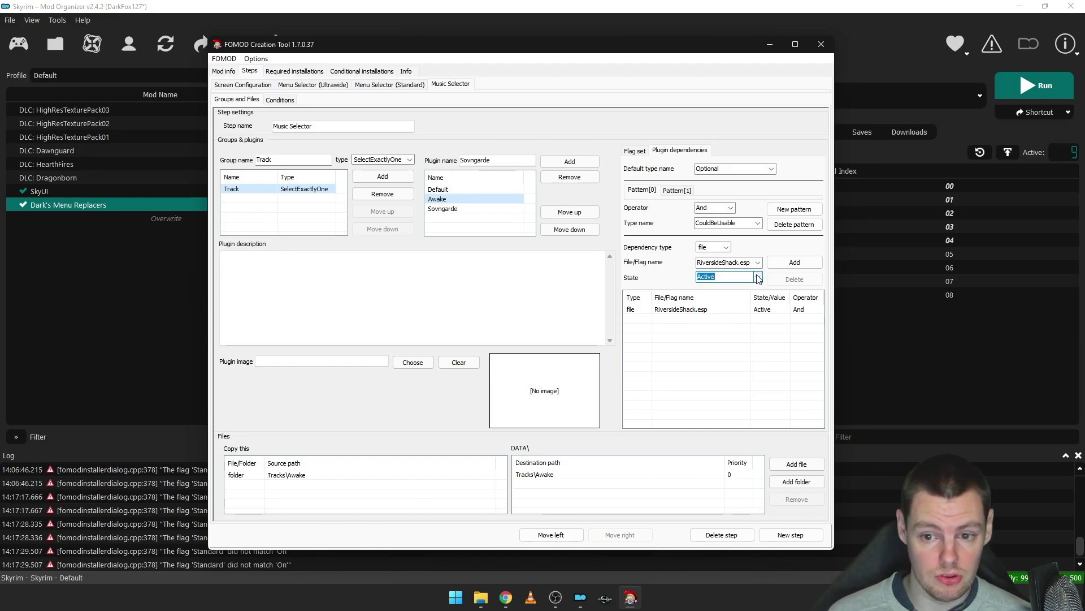
left_click(726, 311)
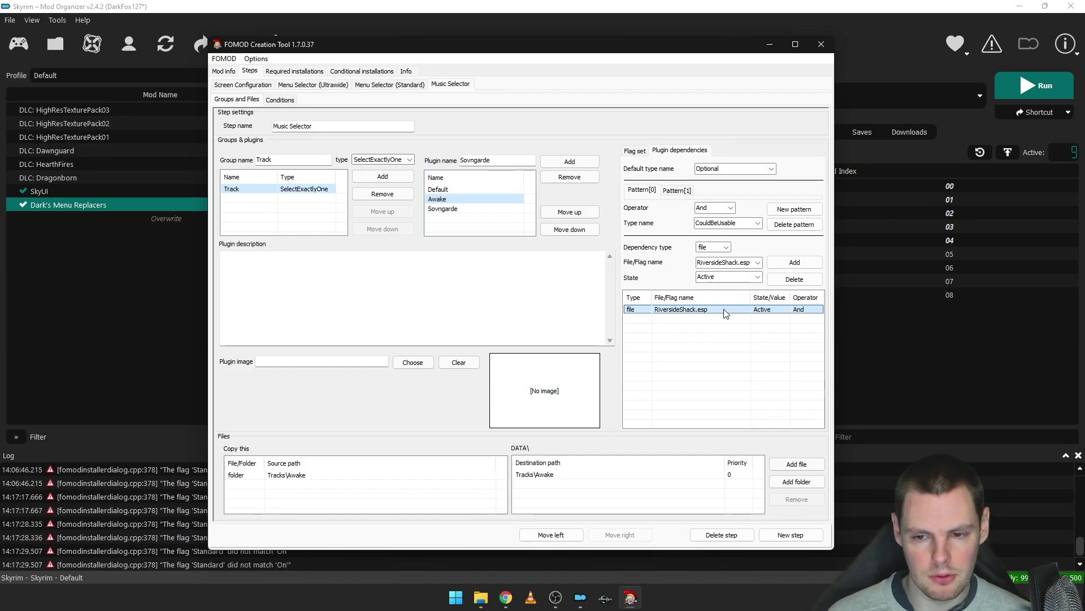
- Add a file dependency on RiversideShack.esp with the state Missing to the Awake plugin's second pattern
left_click(678, 190)
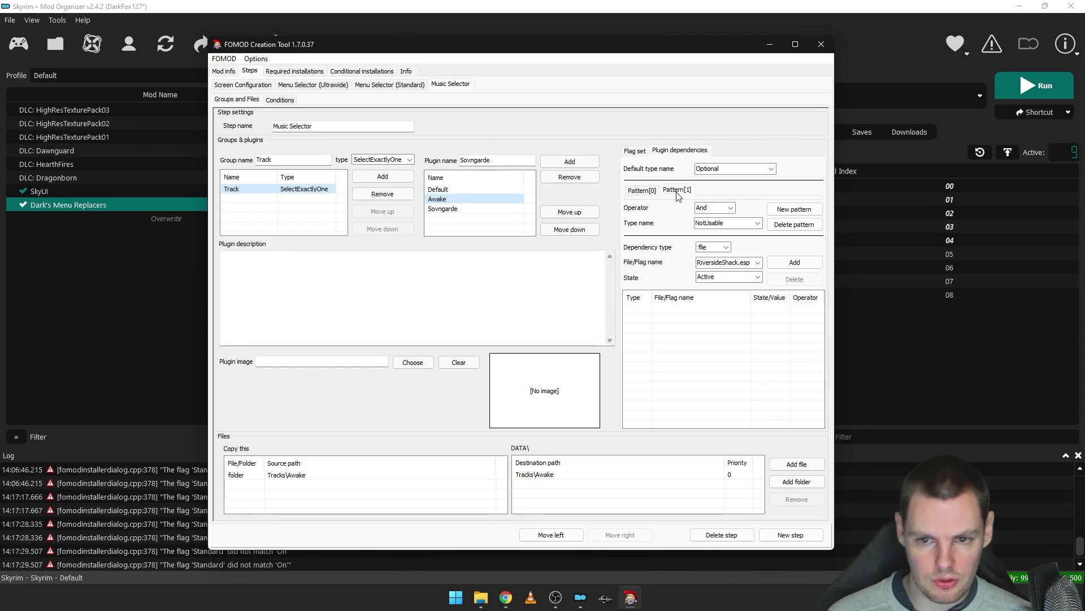
left_click(655, 191)
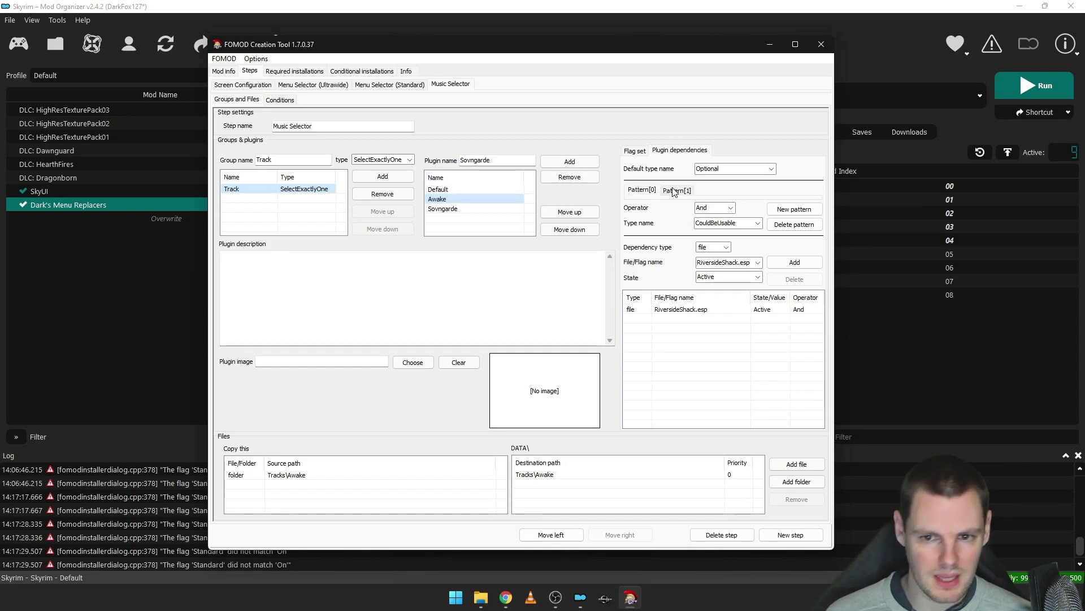
left_click(674, 191)
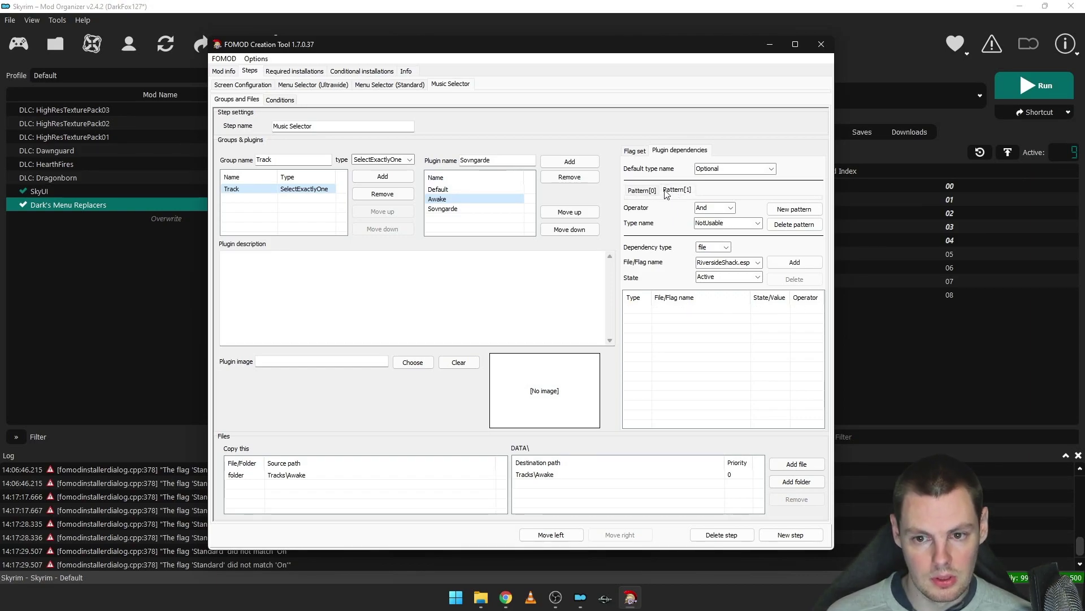
left_click(650, 190)
left_click(675, 191)
left_click(760, 279)
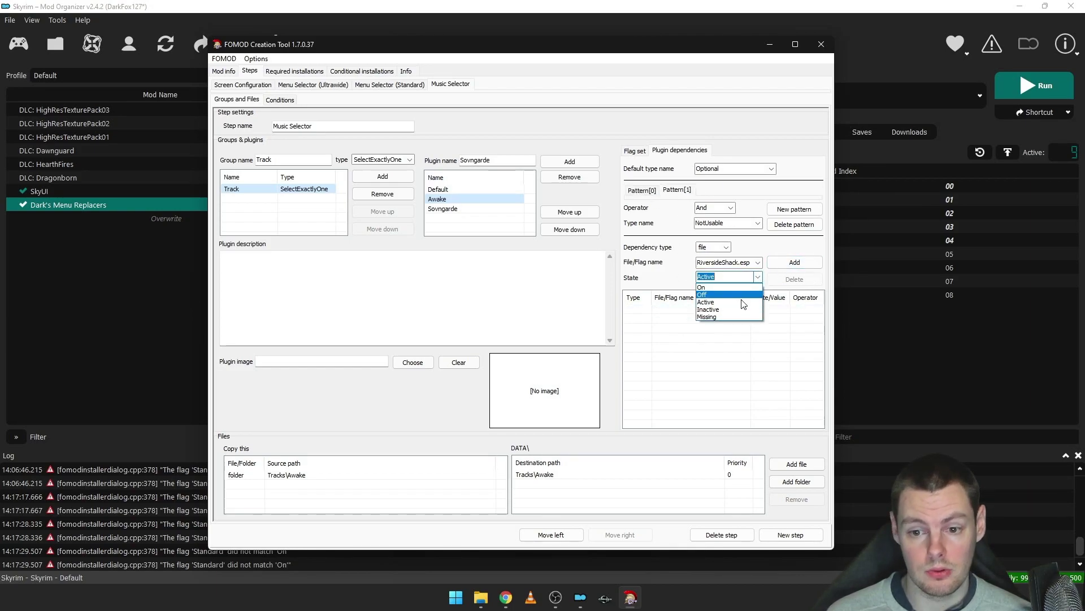
left_click(735, 314)
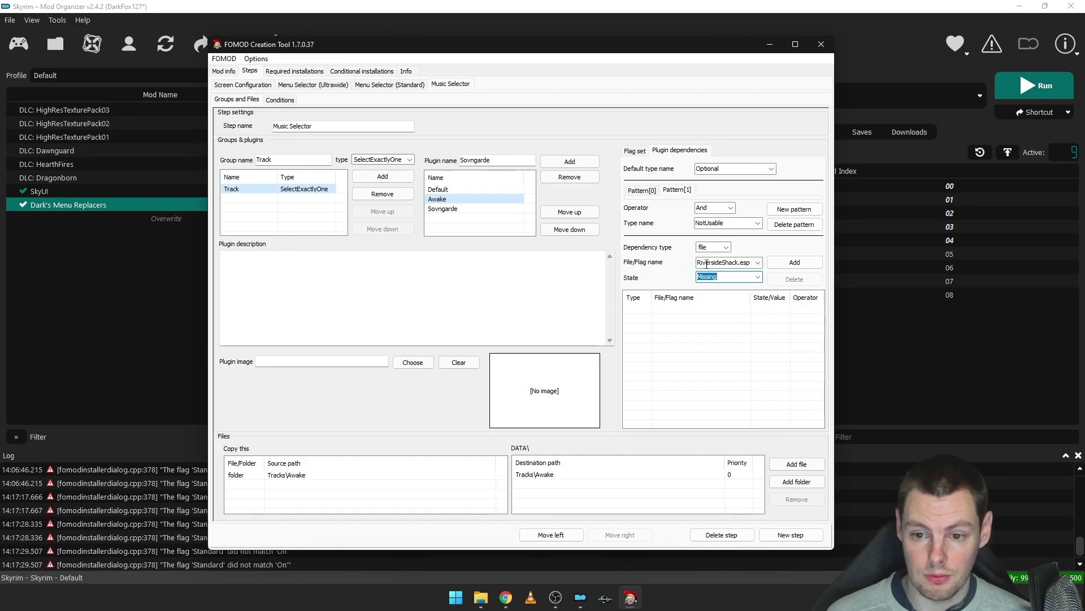
left_click(795, 262)
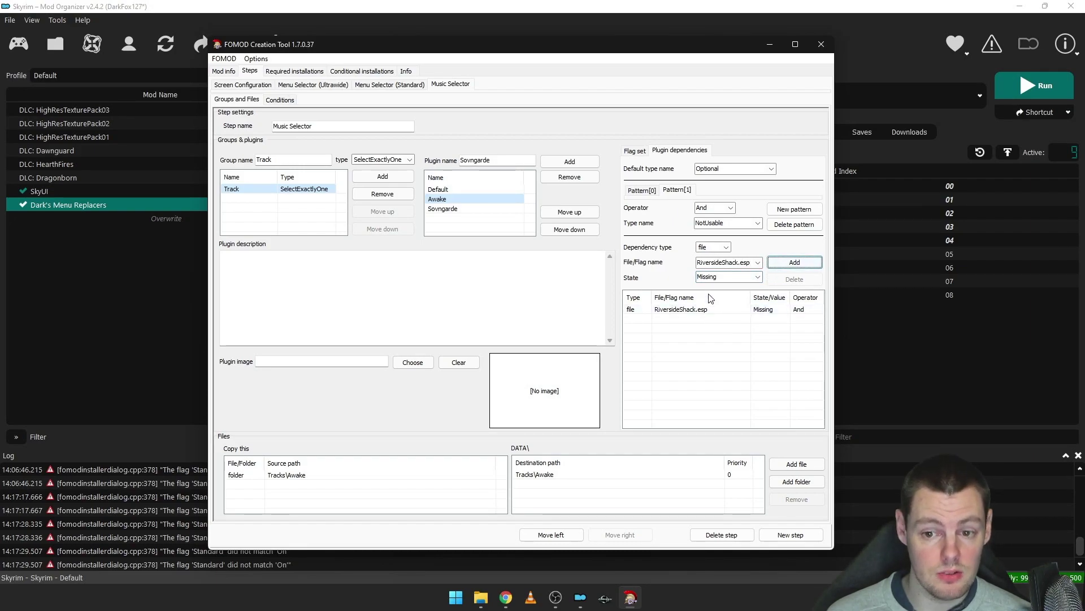
- Compare the type names of both Awake patterns and try Required on the first before returning it to CouldBeUsable
left_click(744, 224)
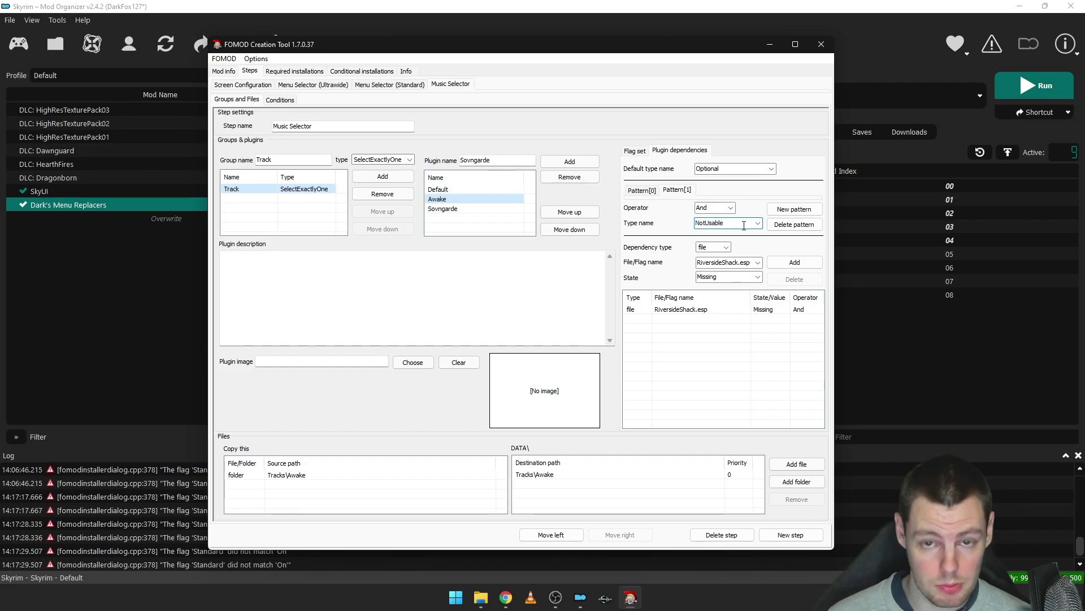
left_click(757, 223)
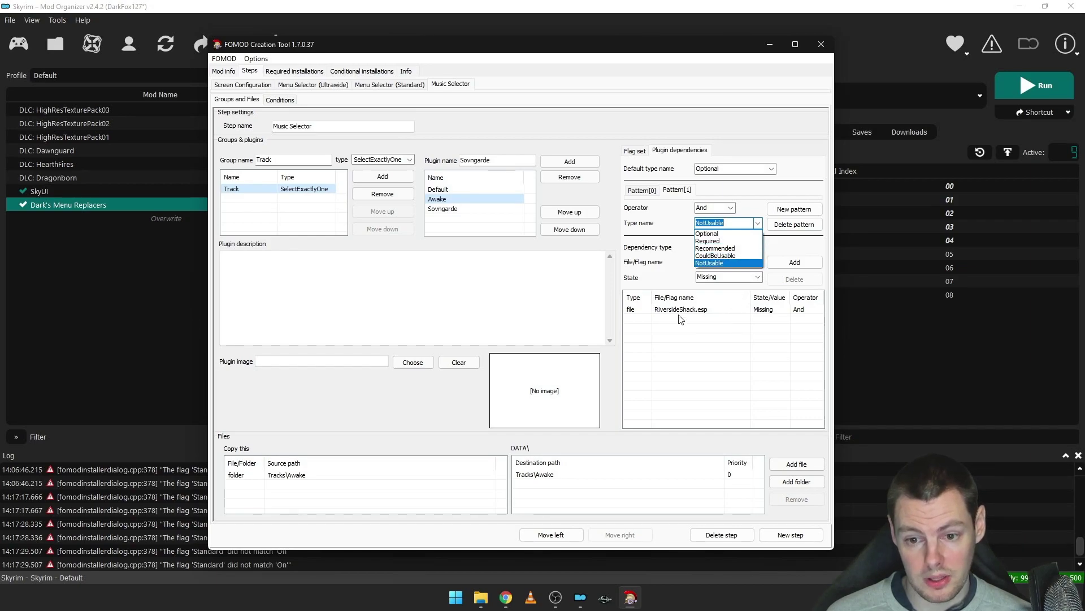
left_click(703, 318)
left_click(643, 189)
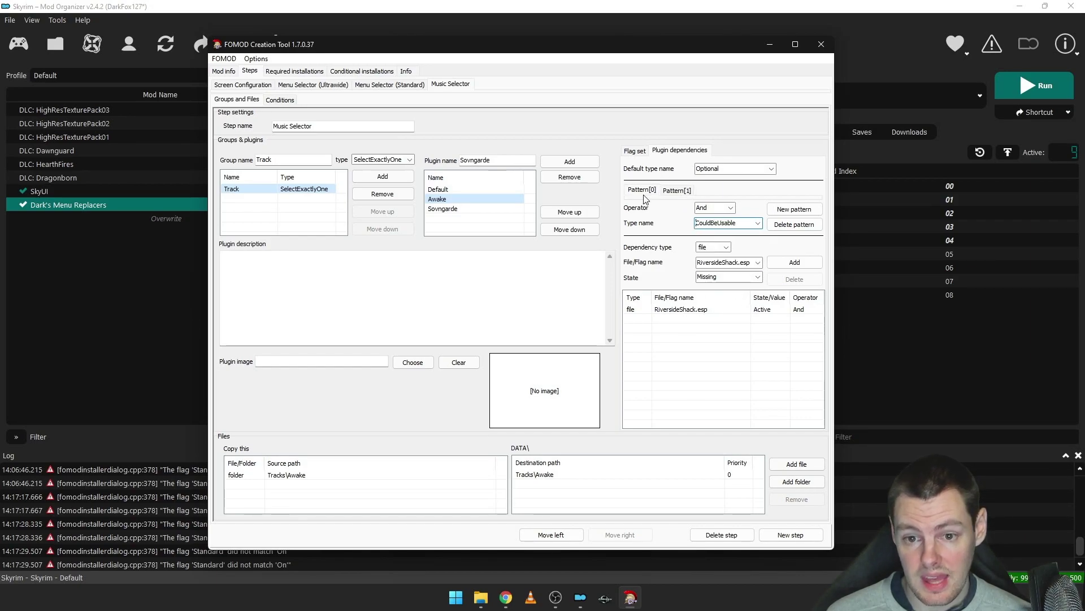
left_click(758, 224)
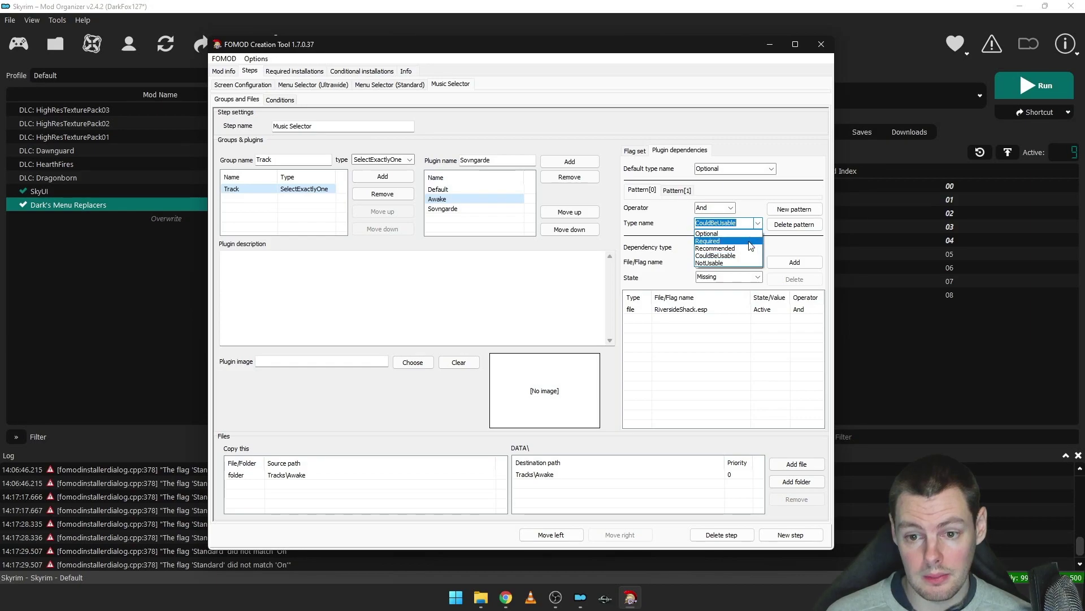
left_click(749, 242)
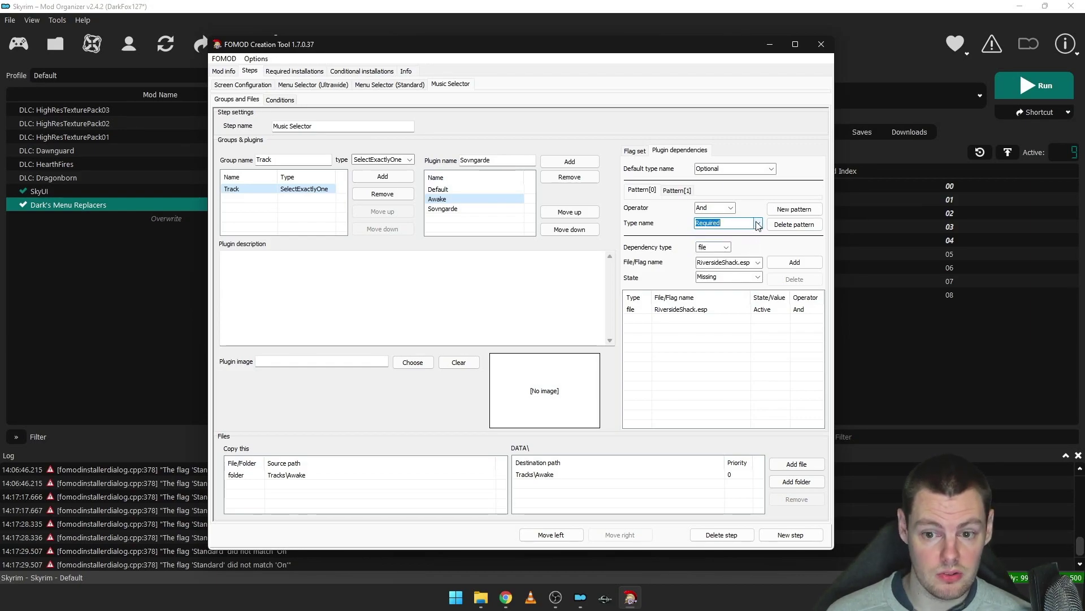
left_click(757, 224)
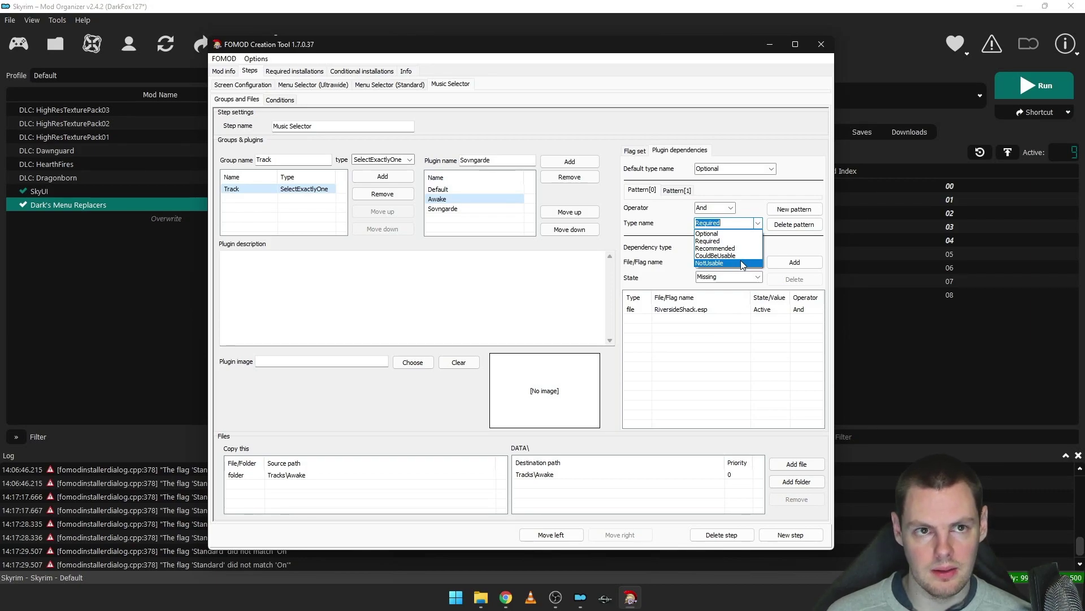
key("Up")
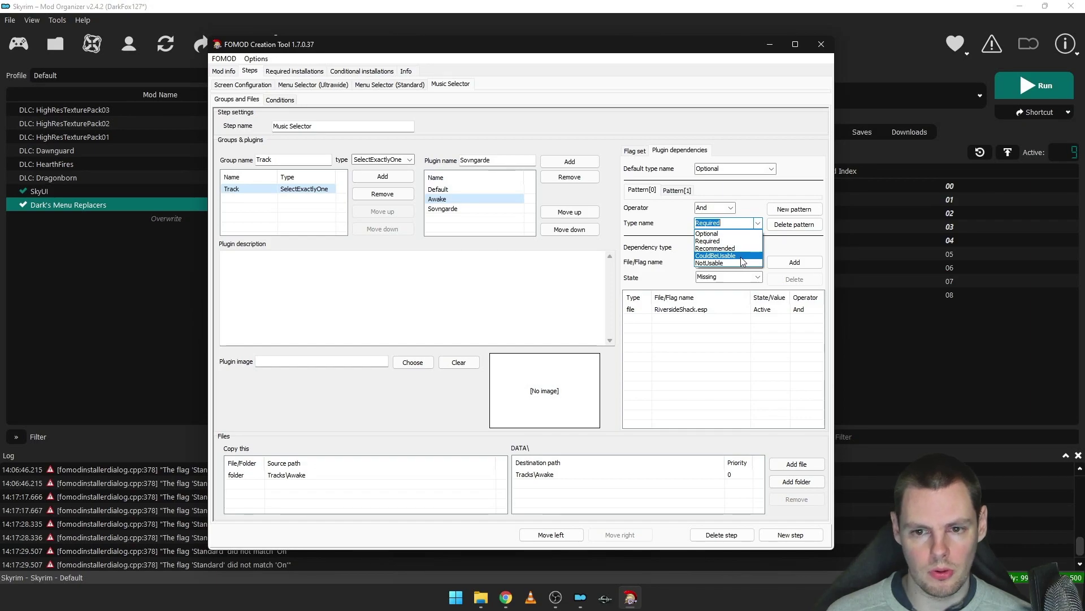
key("Return")
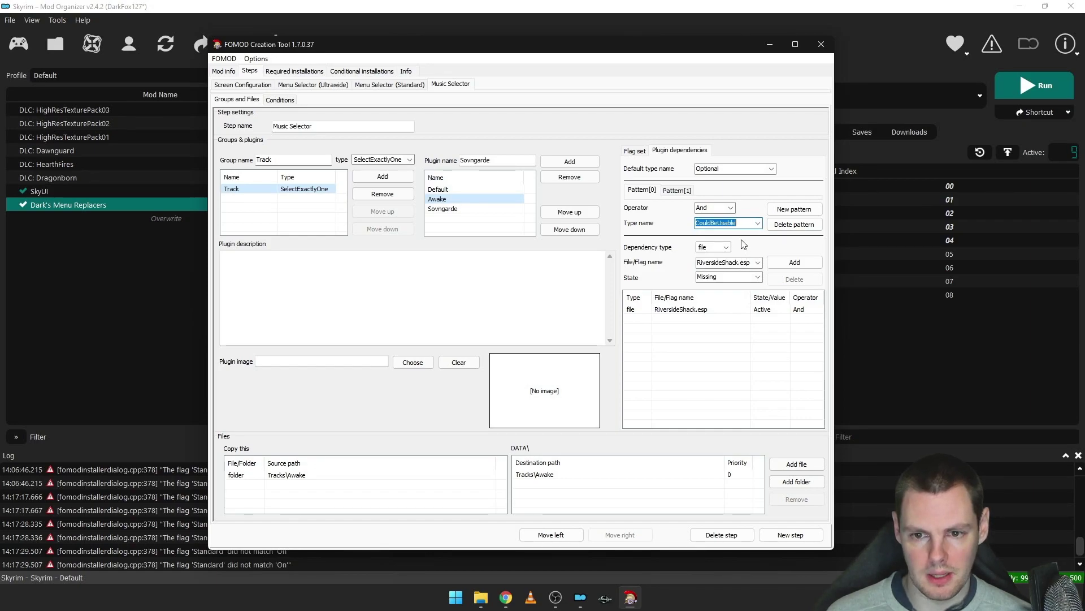
left_click(734, 310)
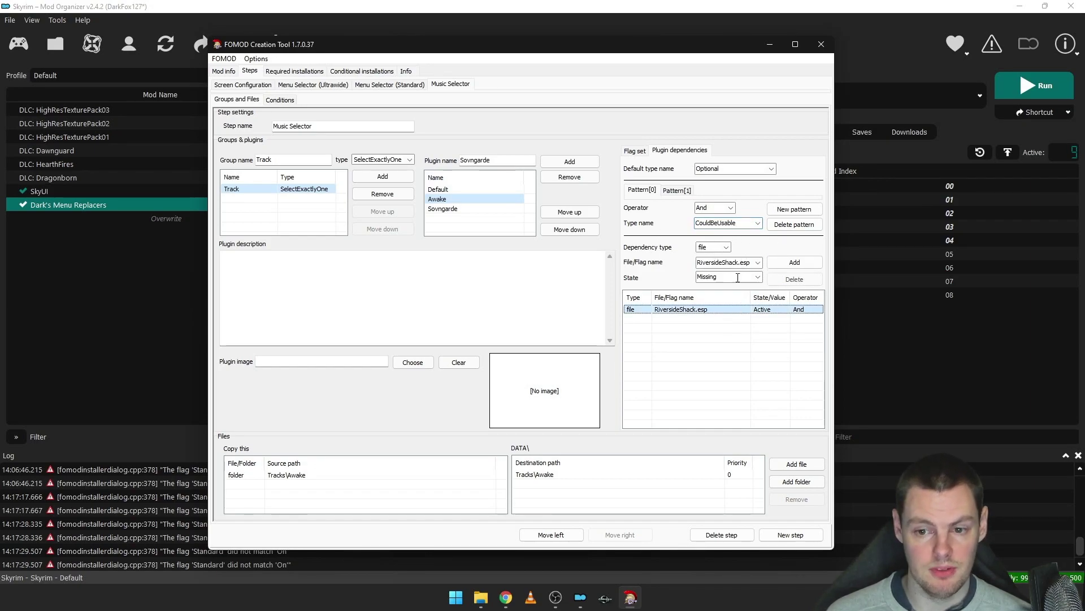
- Check both Awake patterns and compare the dependency settings of the Default, Awake and Sovngarde plugins in the Track group
left_click(681, 191)
left_click(638, 191)
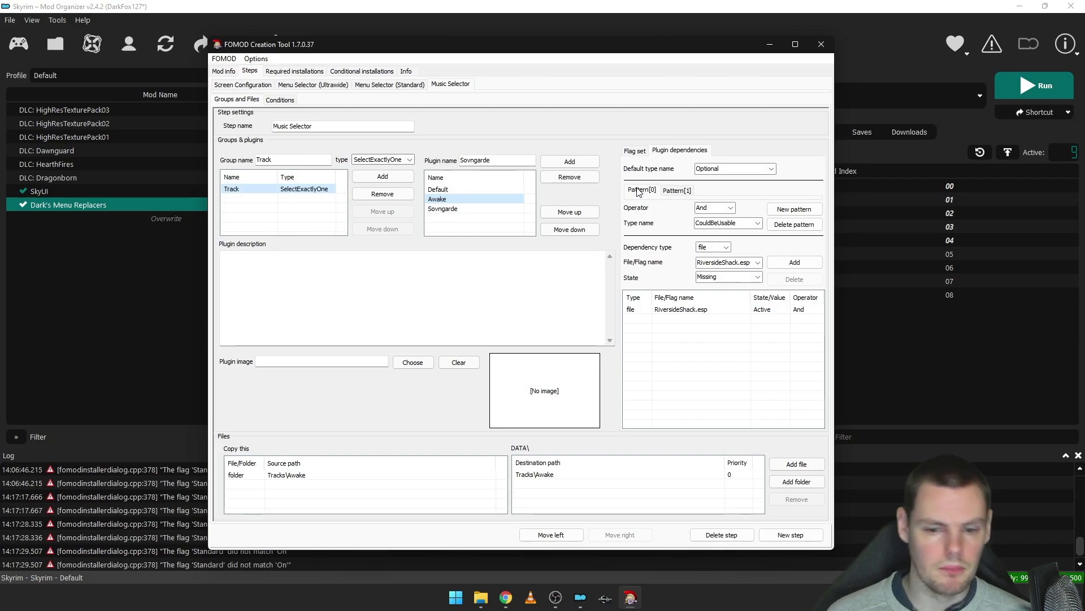
left_click(444, 209)
left_click(460, 199)
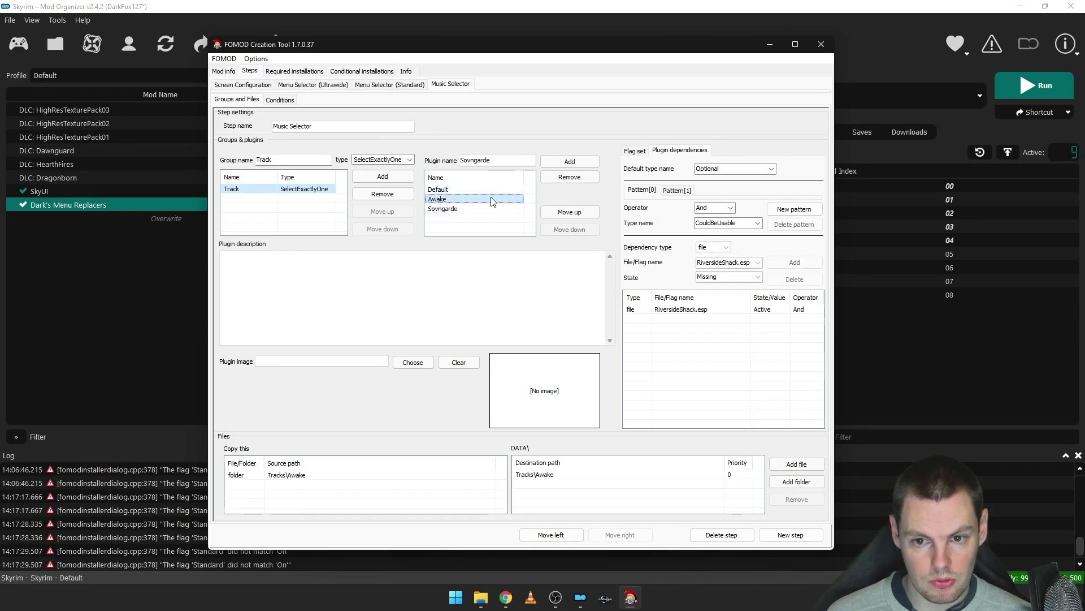
left_click(459, 190)
left_click(459, 209)
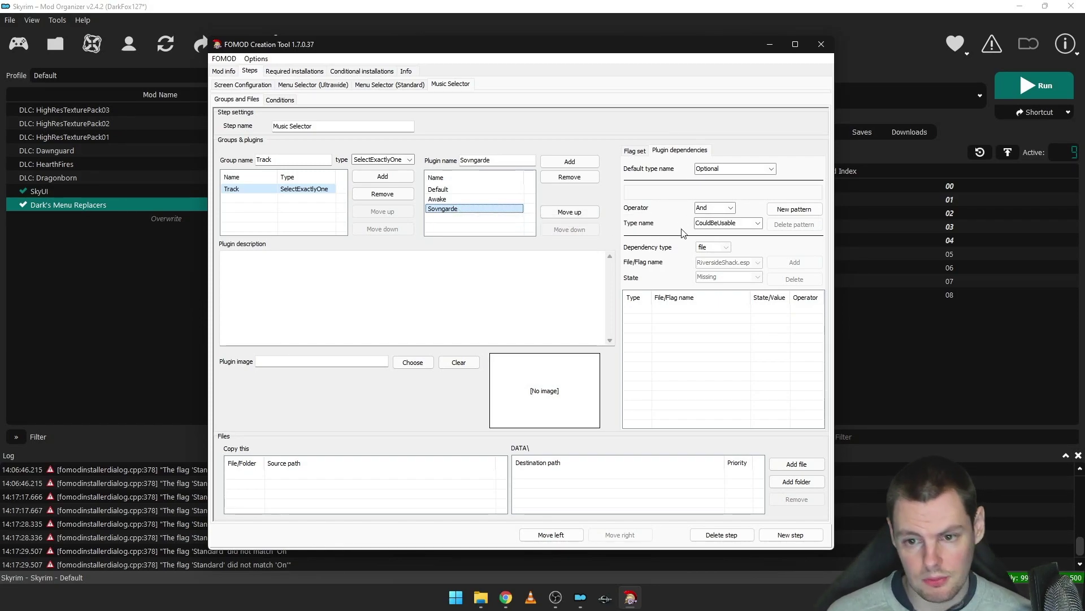
key("Up")
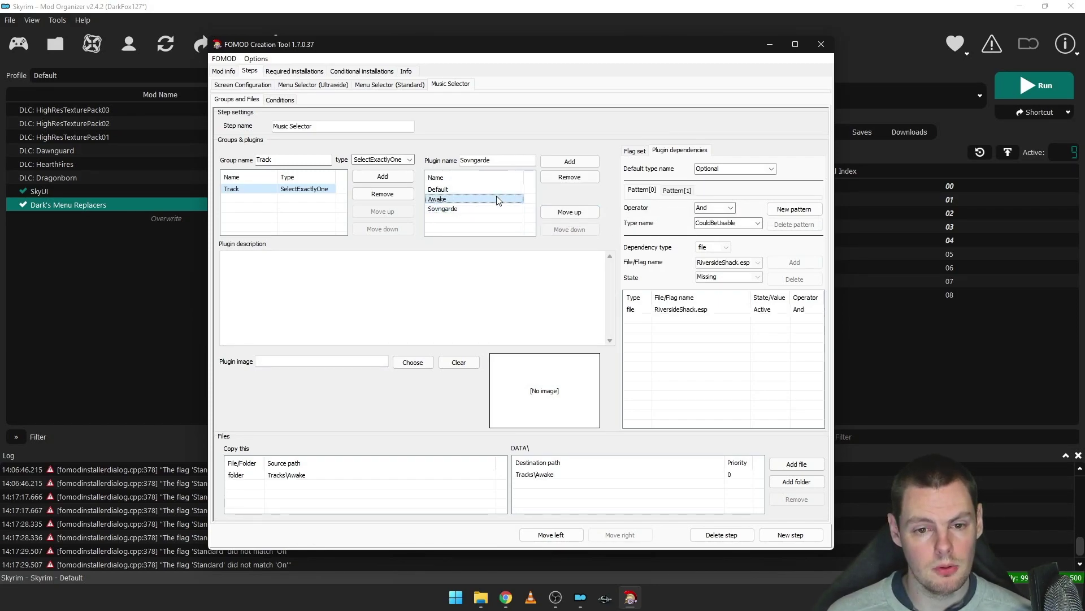
- Save the FOMOD project with the completed Music Selector step
key("Up")
key("Down")
key("Down")
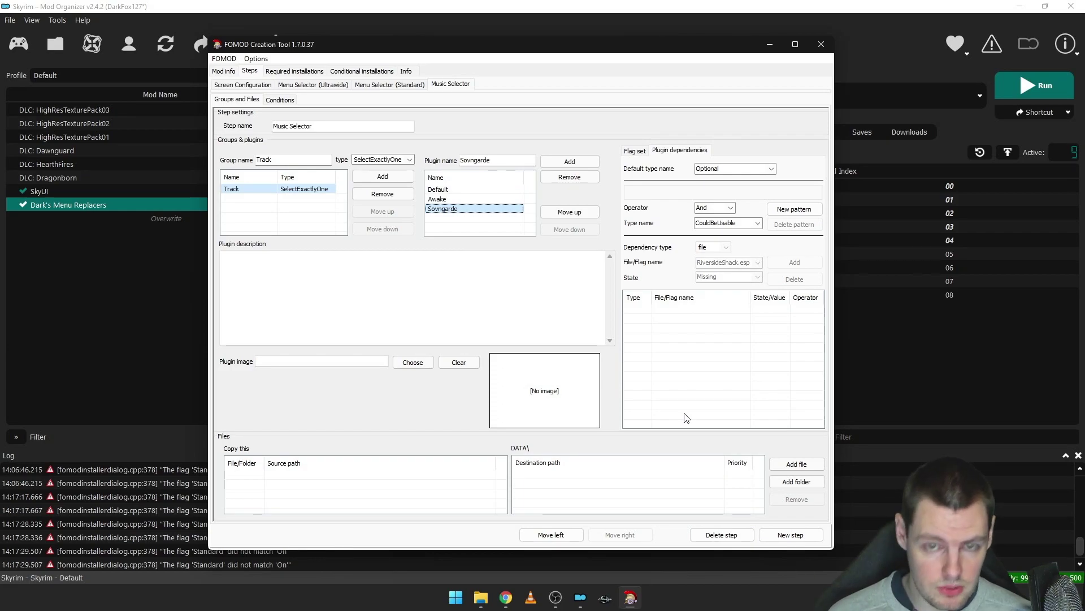
left_click(473, 224)
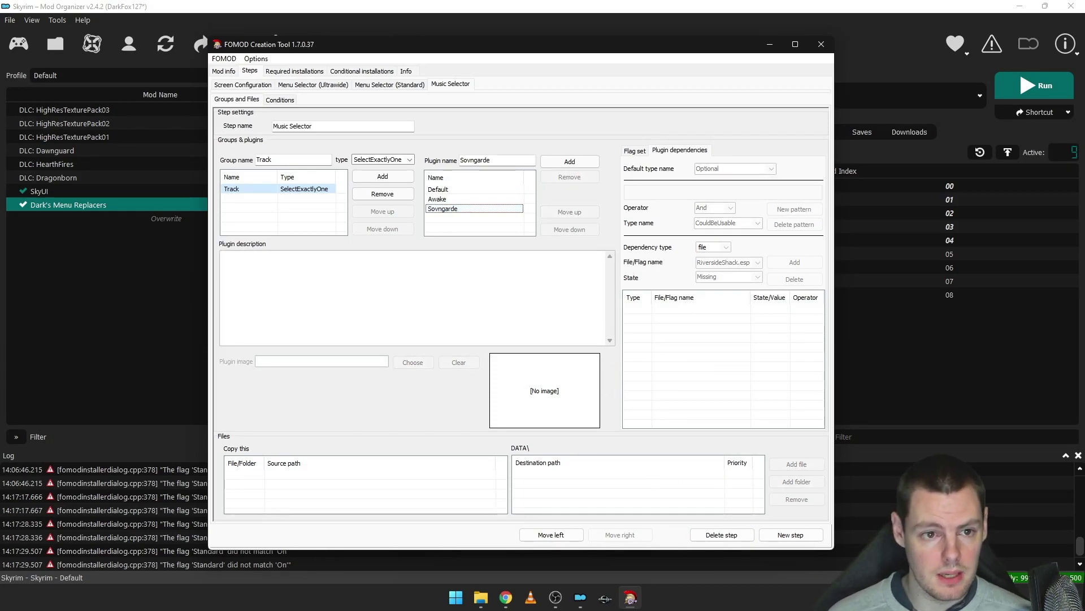
left_click(223, 58)
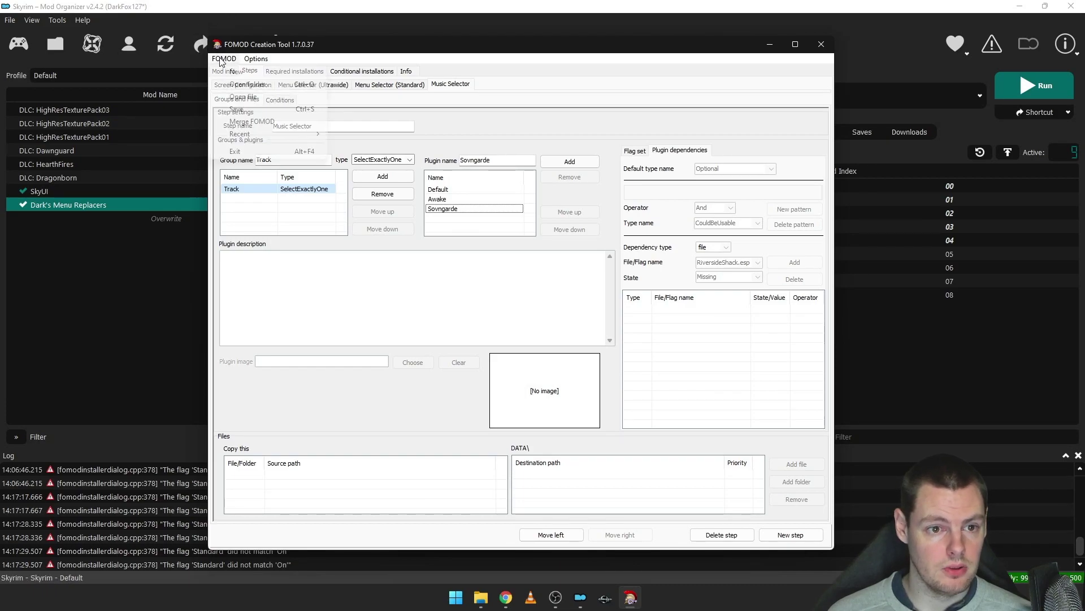
left_click(241, 111)
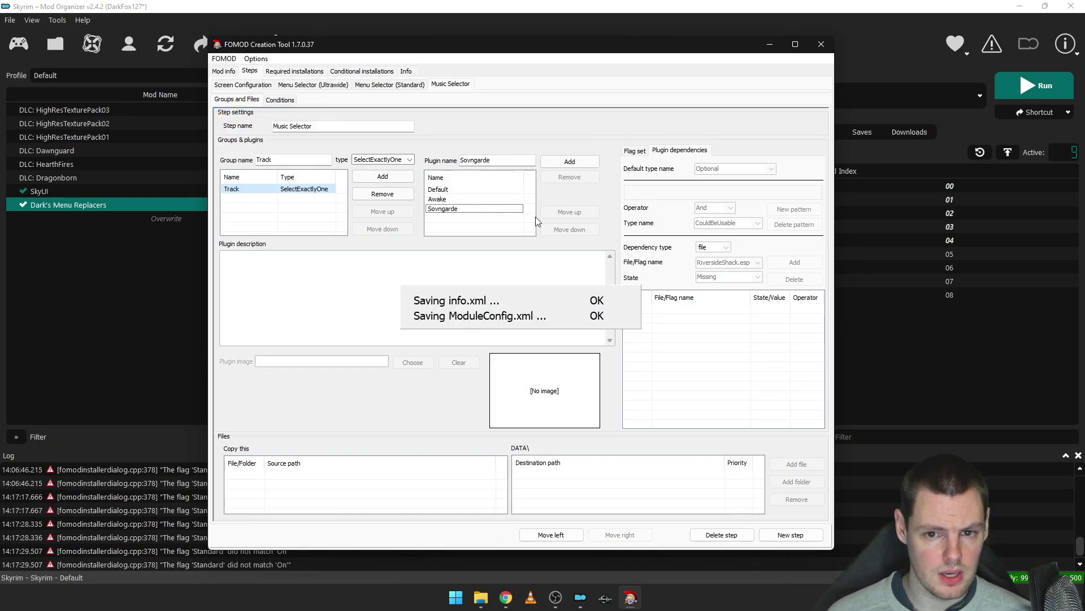
- Review the settings of the Sovngarde, Awake and Default plugins in the Track group
left_click(465, 209)
left_click(461, 198)
left_click(463, 209)
left_click(465, 191)
left_click(468, 306)
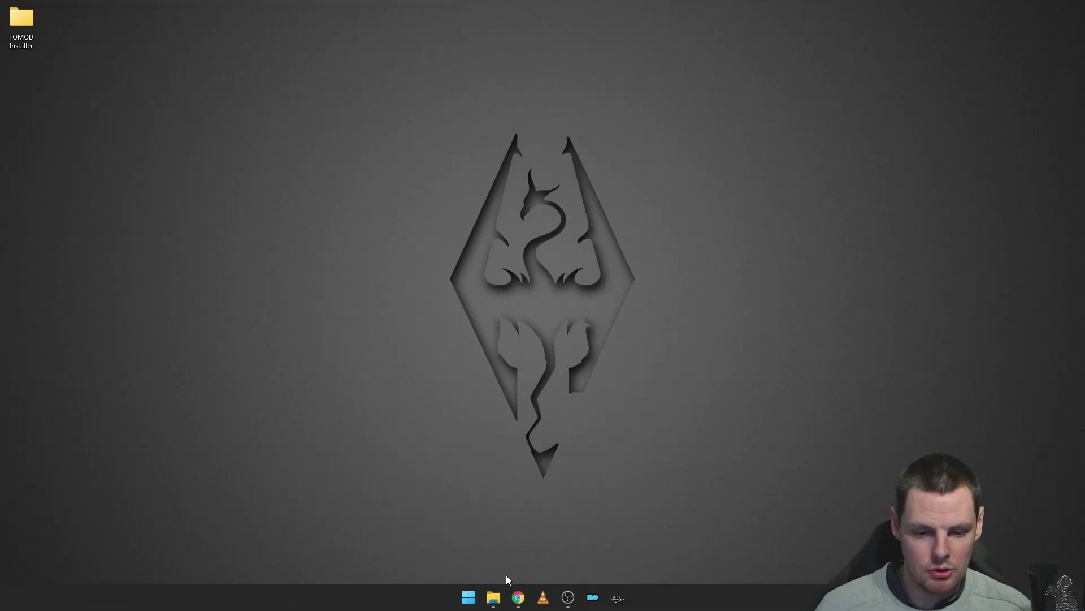
left_click(493, 597)
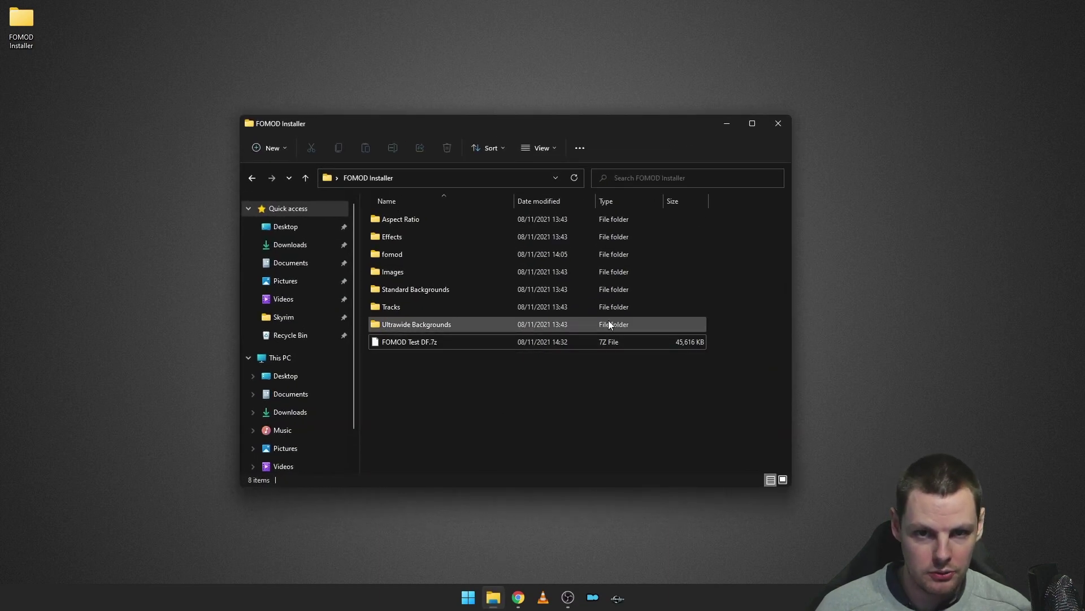
left_click_drag(722, 321, 585, 216)
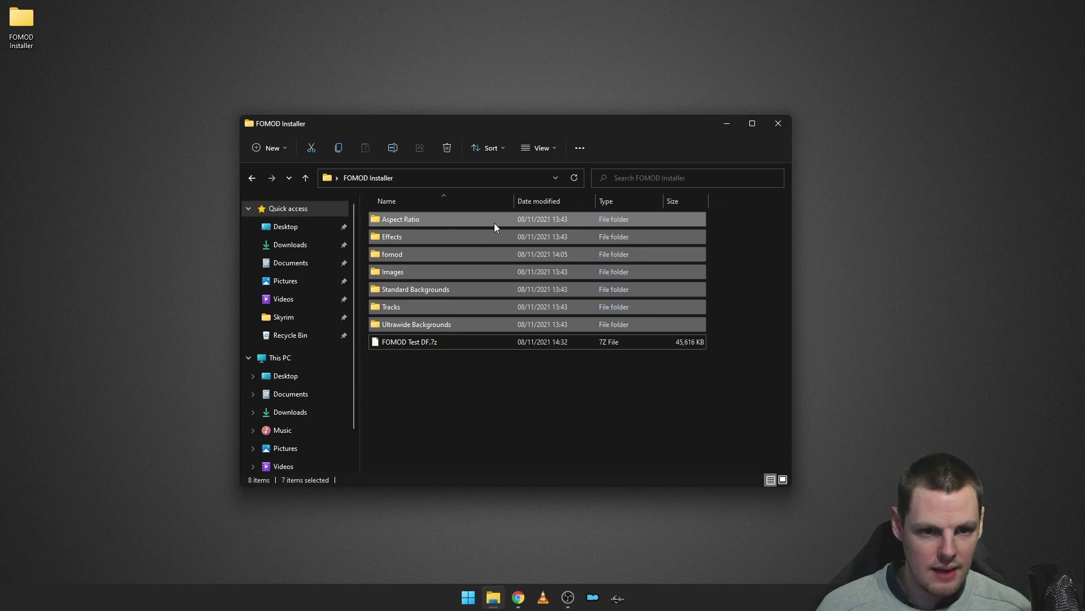
right_click(432, 217)
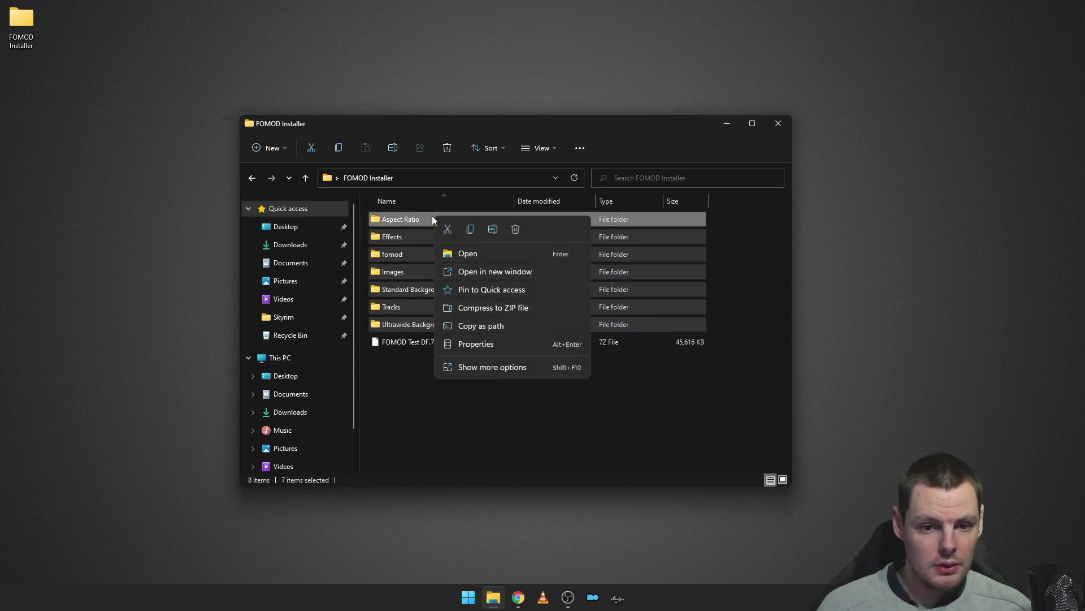
left_click(495, 367)
mouse_move(558, 202)
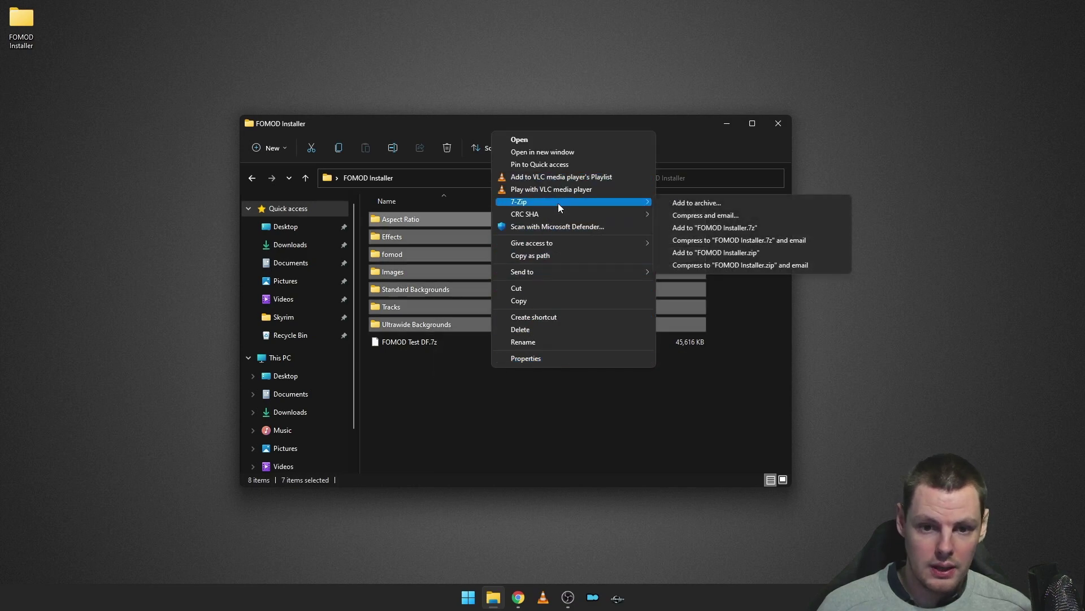
left_click(690, 203)
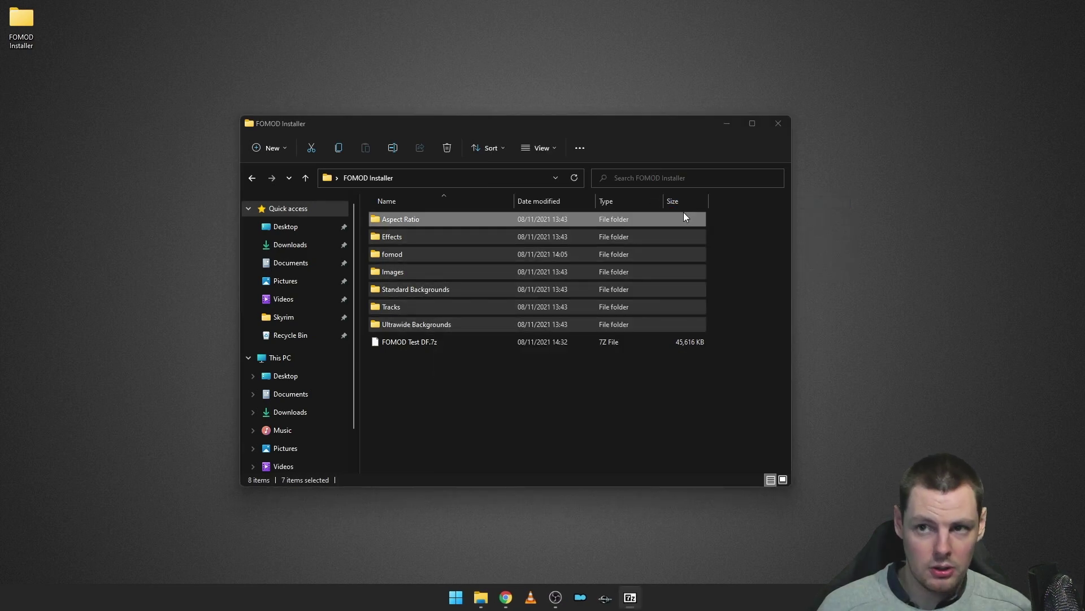
left_click_drag(475, 75, 567, 109)
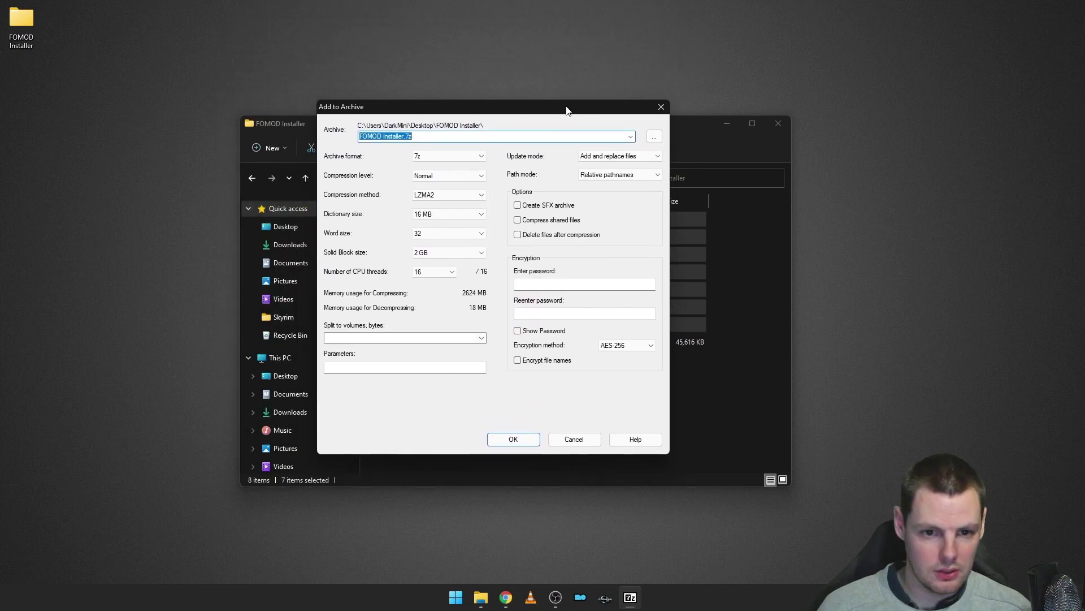
left_click(572, 441)
left_click(565, 408)
- Switch to Mod Organizer and open the FOMOD Test DF.7z archive for installation, enlarging its installer window
left_click(440, 344)
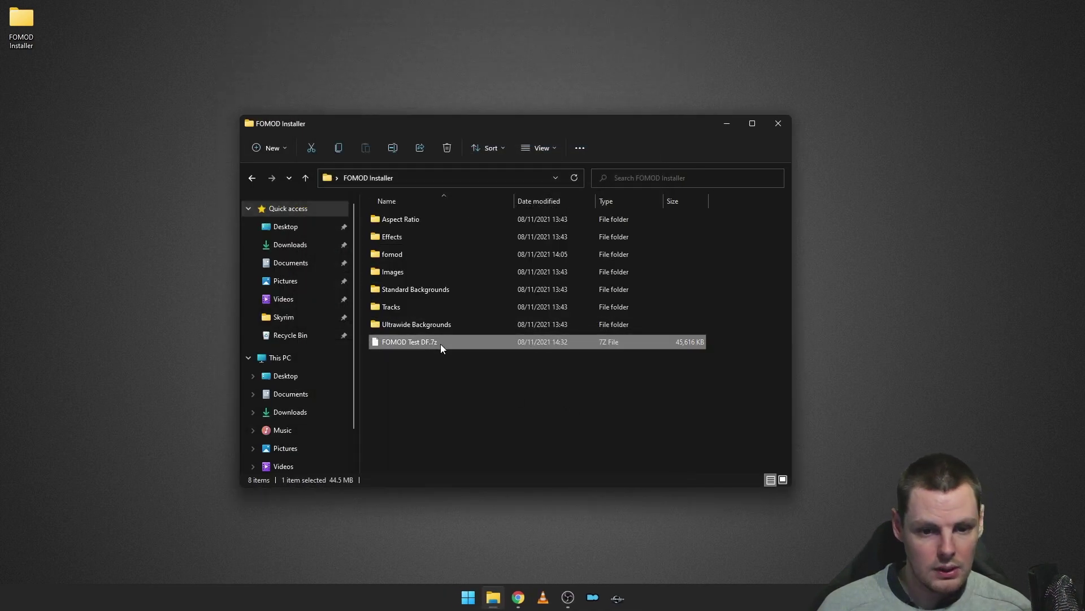
left_click(729, 122)
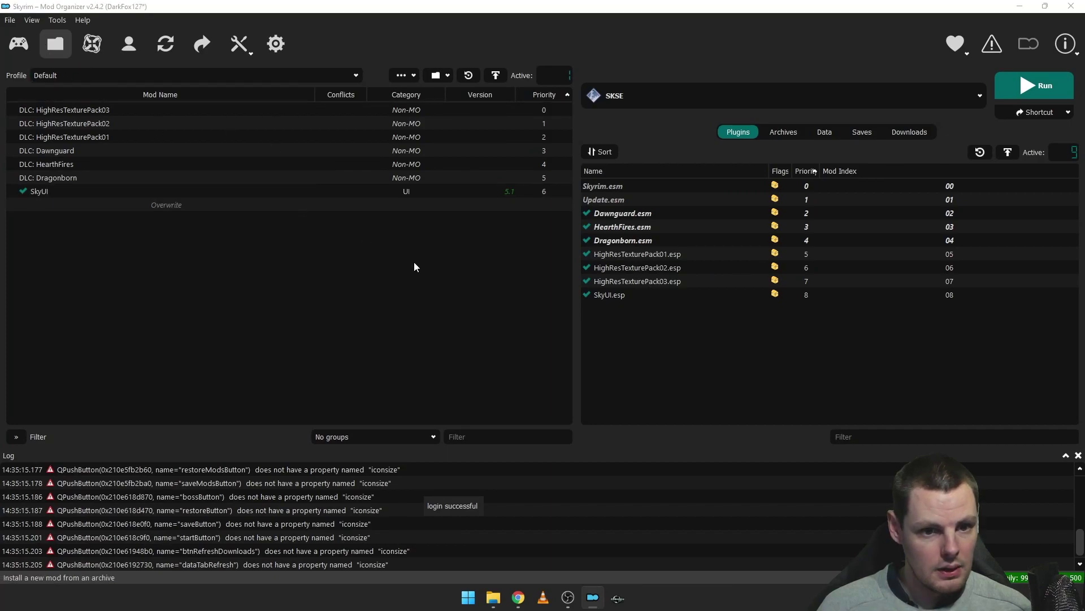
left_click(239, 274)
double_click(236, 269)
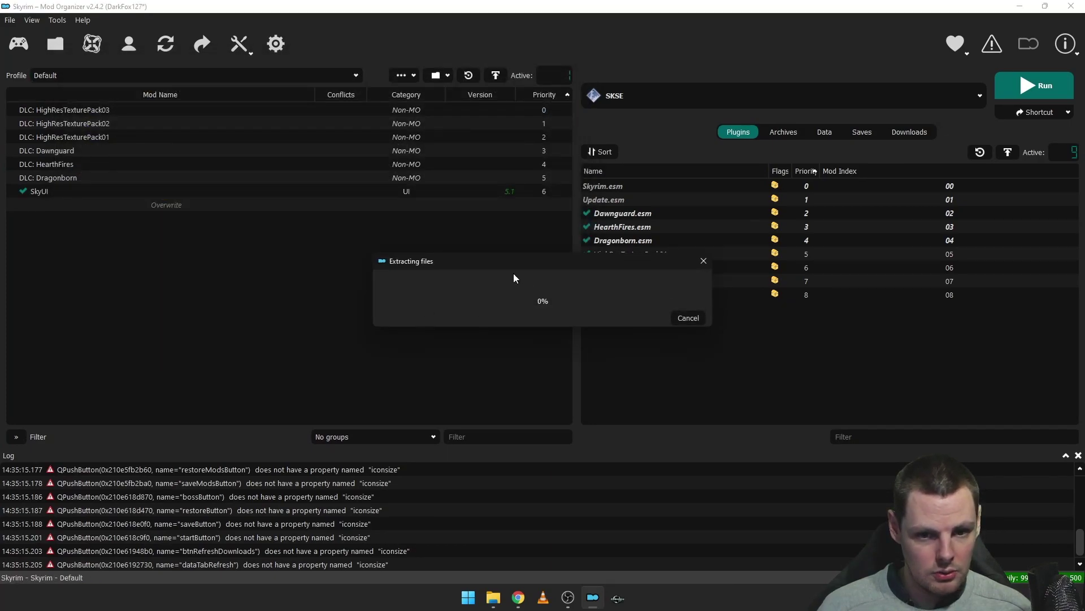
left_click_drag(327, 144, 147, 39)
left_click_drag(276, 53, 360, 110)
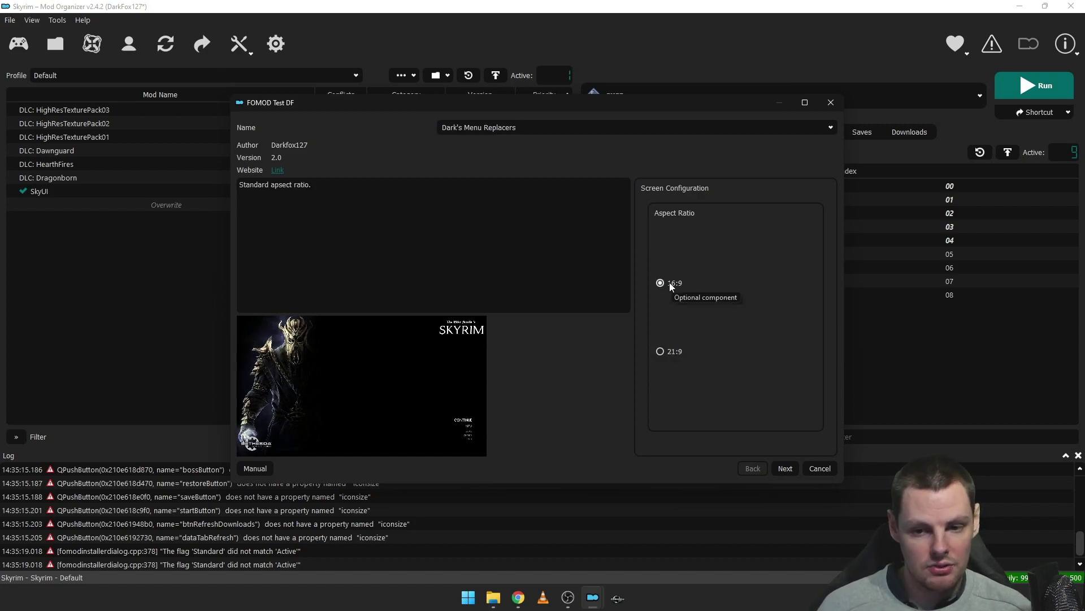
- Test the 16:9 route through Menu Selector (Standard) to the Music Selector, and return to Screen Configuration
left_click(789, 468)
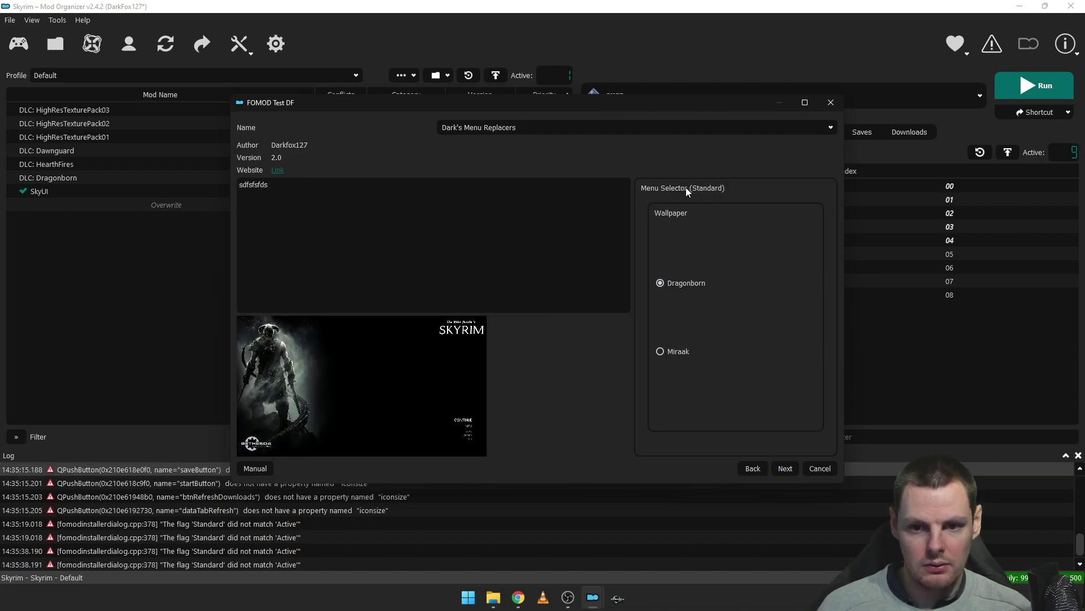
left_click(785, 468)
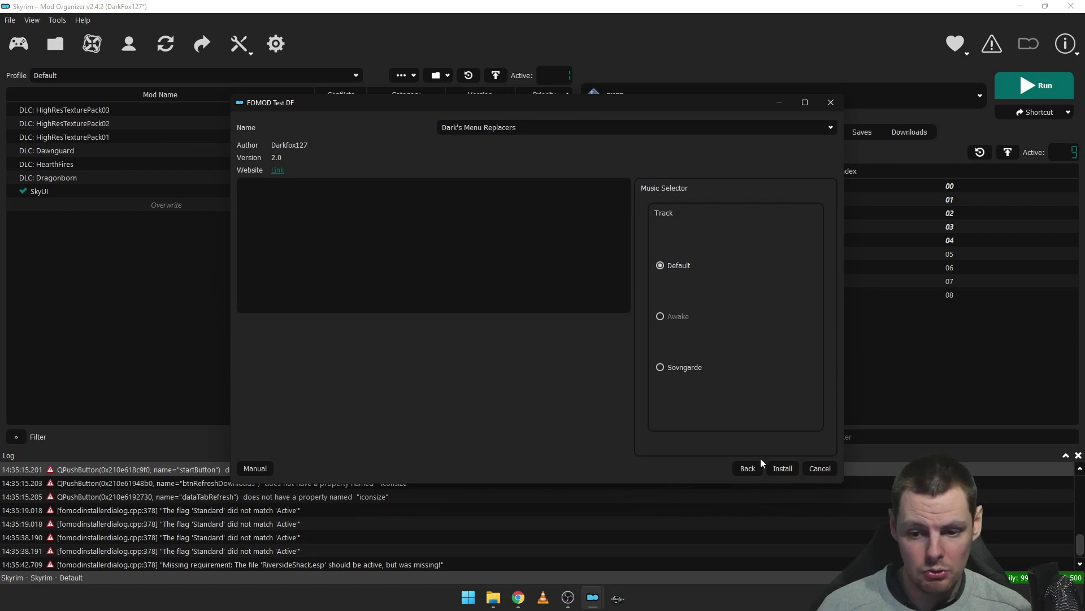
left_click(748, 468)
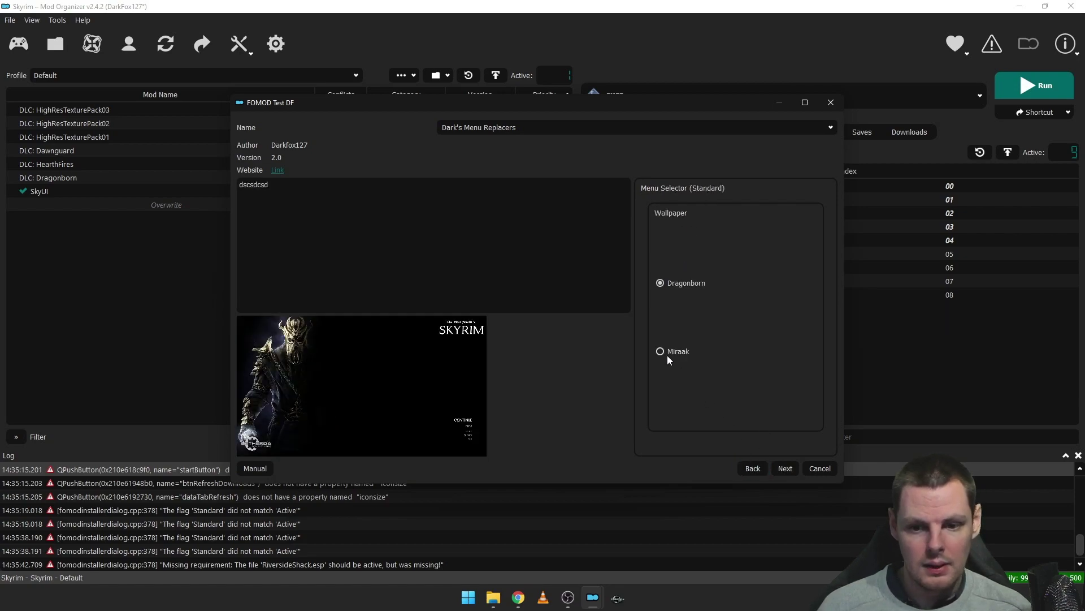
left_click(748, 468)
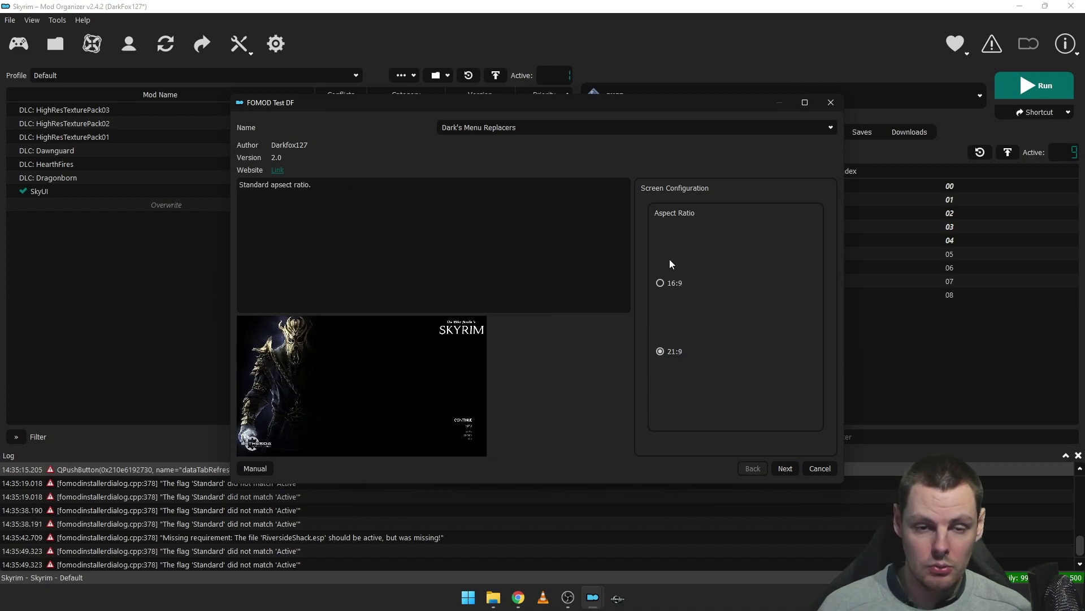
- Choose 21:9, continue through Menu Selector (Ultrawide) to the Music Selector, and examine the Awake track's availability
left_click(785, 468)
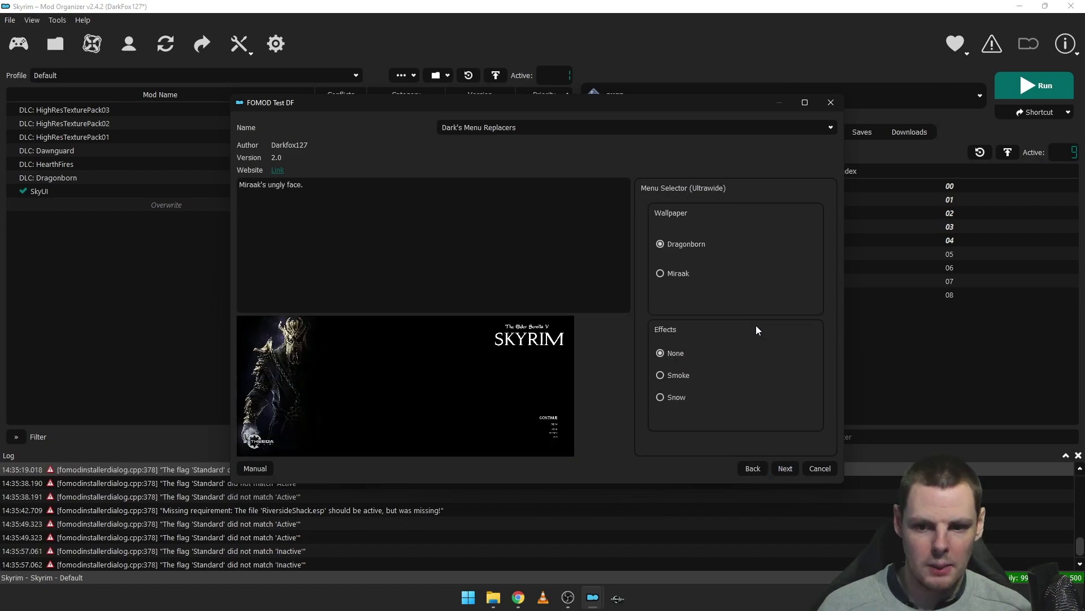
left_click(785, 469)
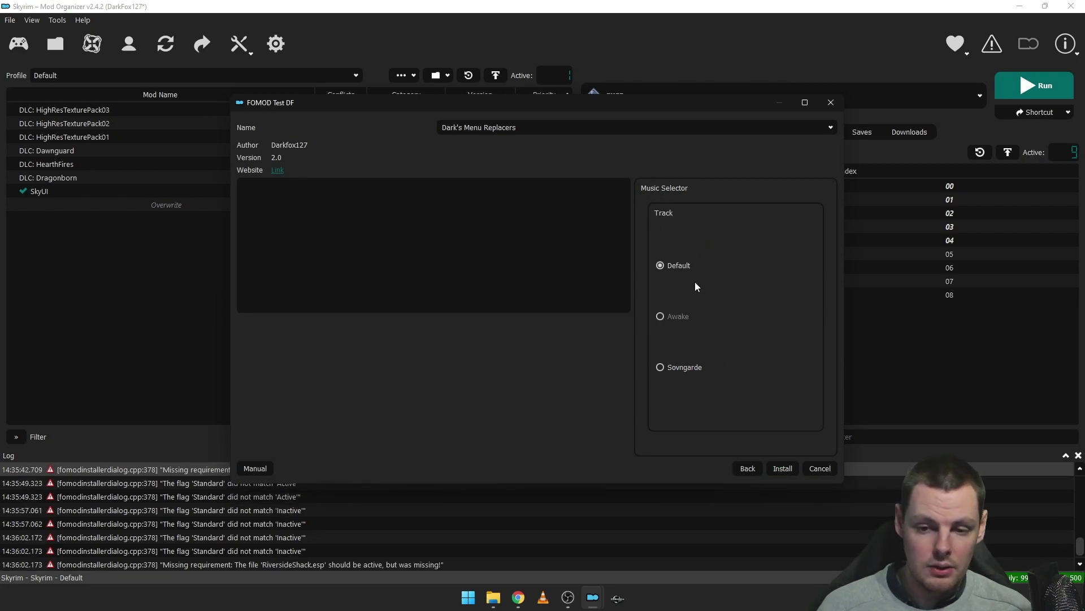
mouse_move(680, 317)
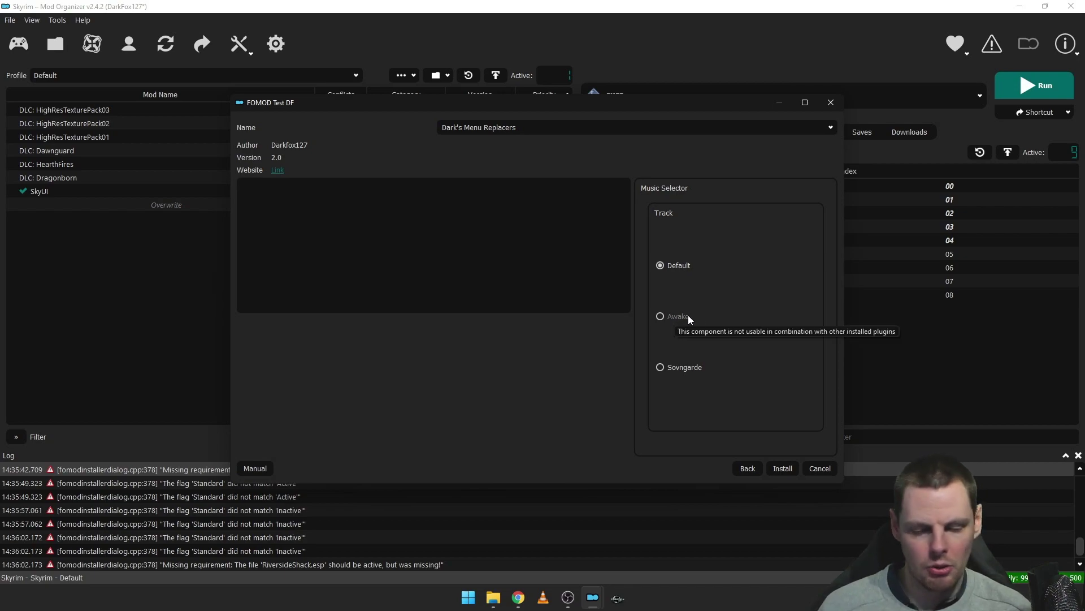
mouse_move(730, 320)
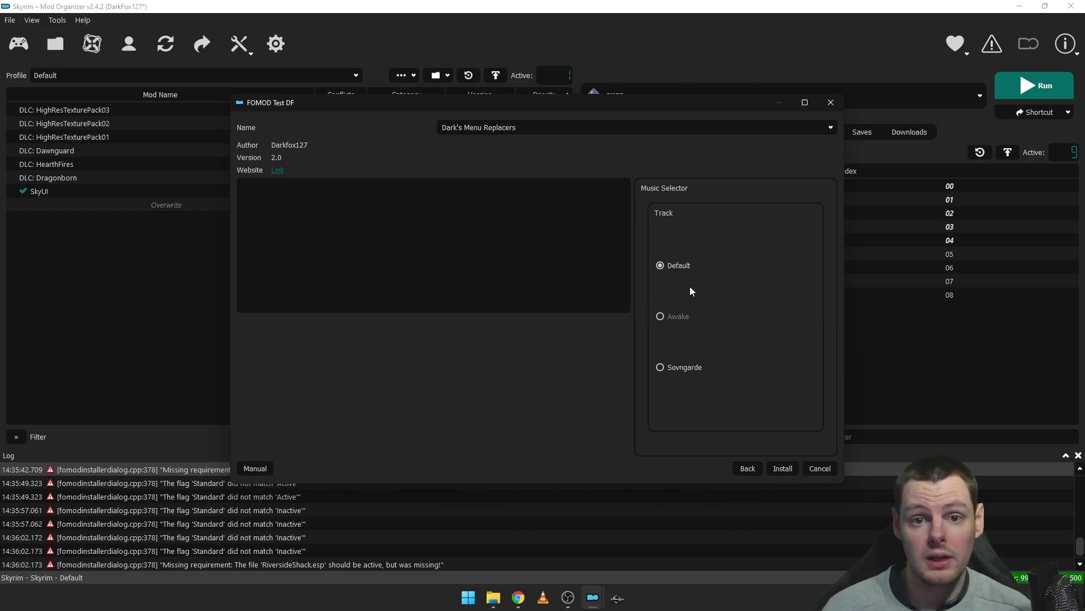
- Try the Sovngarde track, reselect Default, and cancel the test installation
left_click(676, 365)
left_click(670, 265)
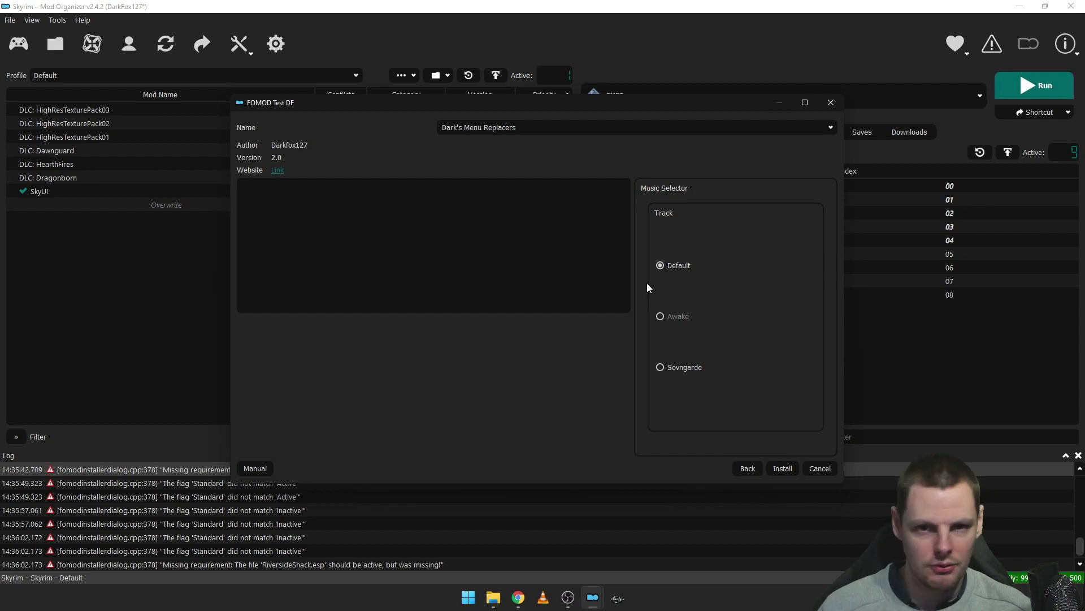
left_click(820, 469)
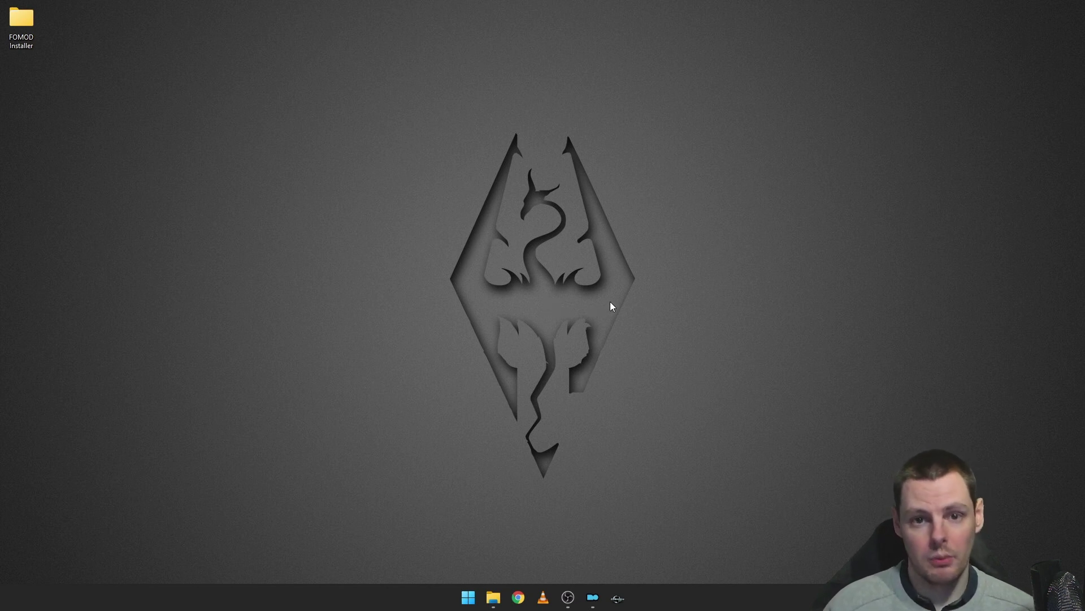
- Start installing the downloaded A Cat's Life mod, enlarge its installer window, and preview the Base Files image at full size
left_click(592, 598)
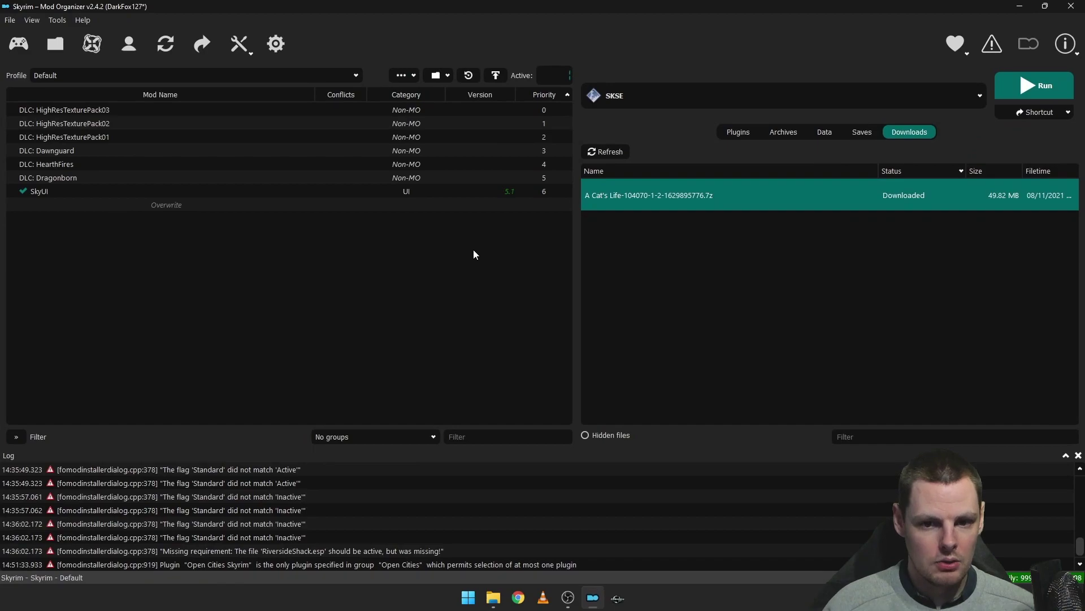
right_click(649, 199)
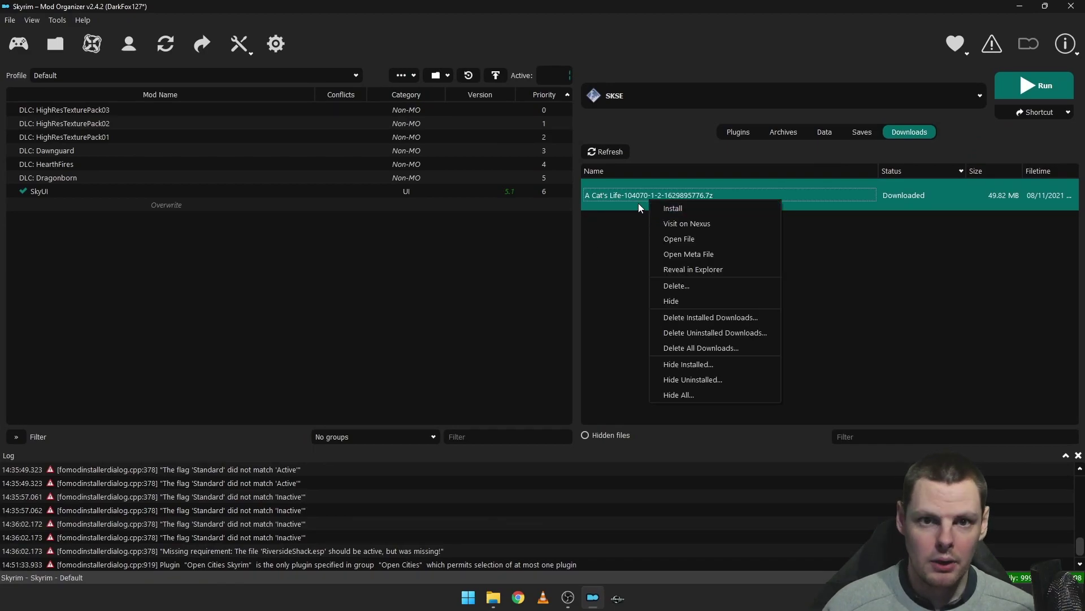
left_click(667, 207)
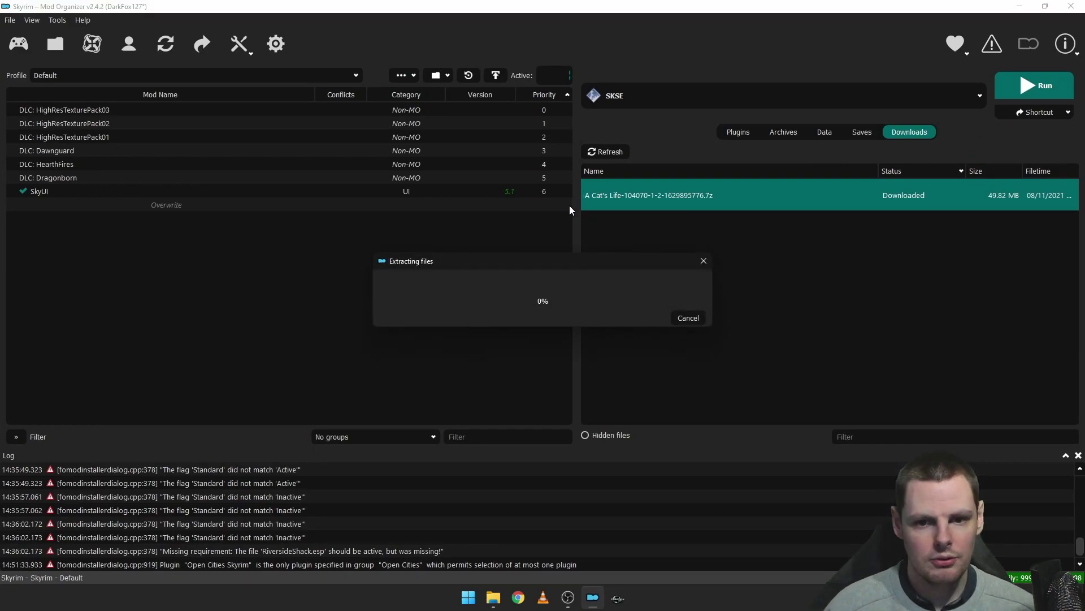
left_click_drag(453, 155, 320, 91)
left_click_drag(624, 361, 834, 497)
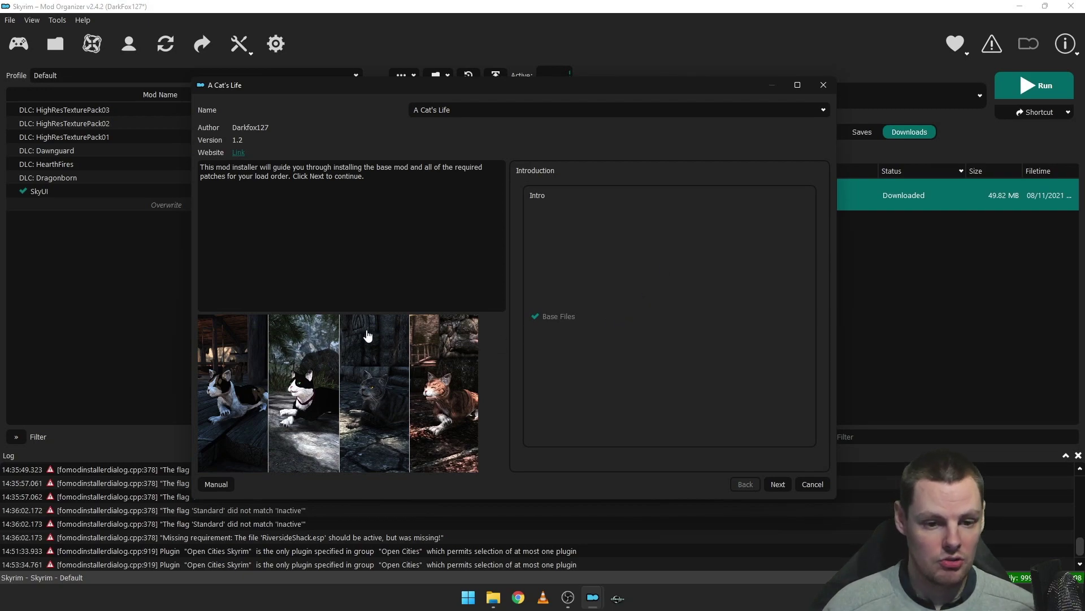
left_click(387, 402)
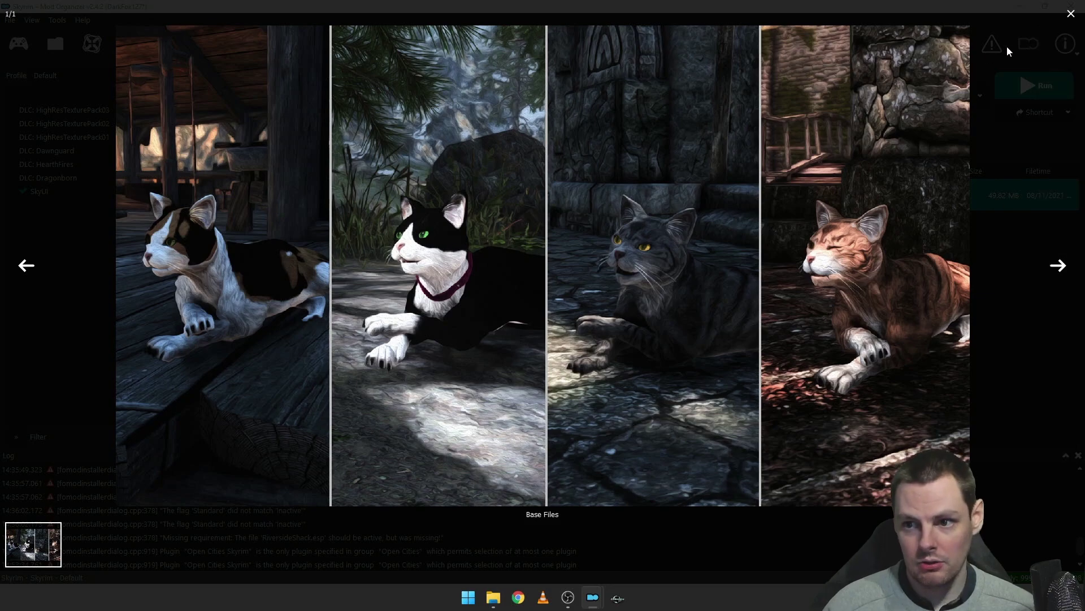
left_click(1071, 14)
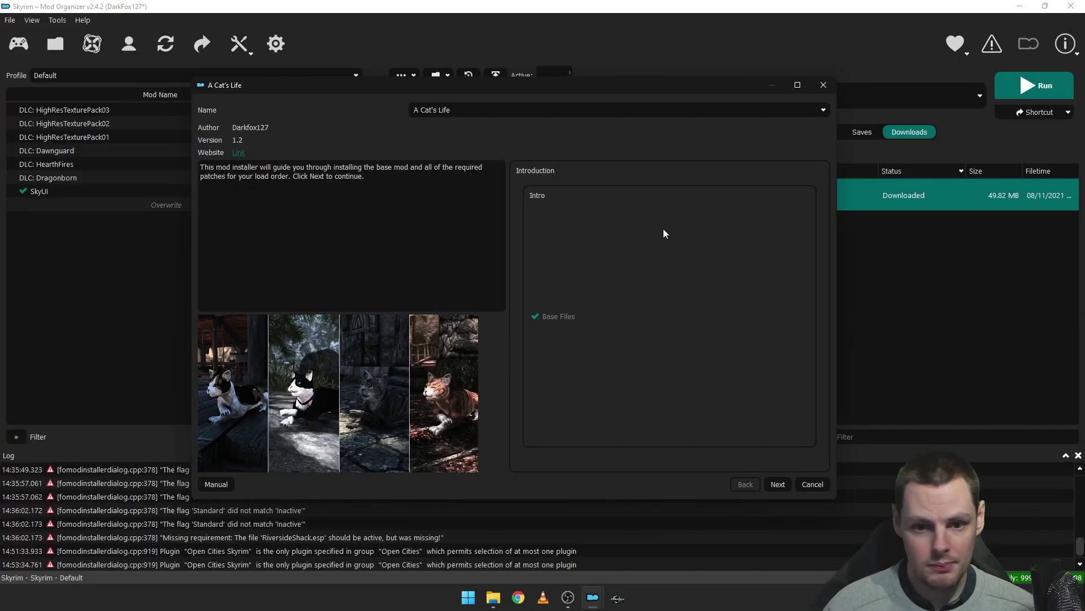
- Review the optional patch descriptions in the A Cat's Life installer, install the mod with no patches selected, and enable it
left_click(779, 485)
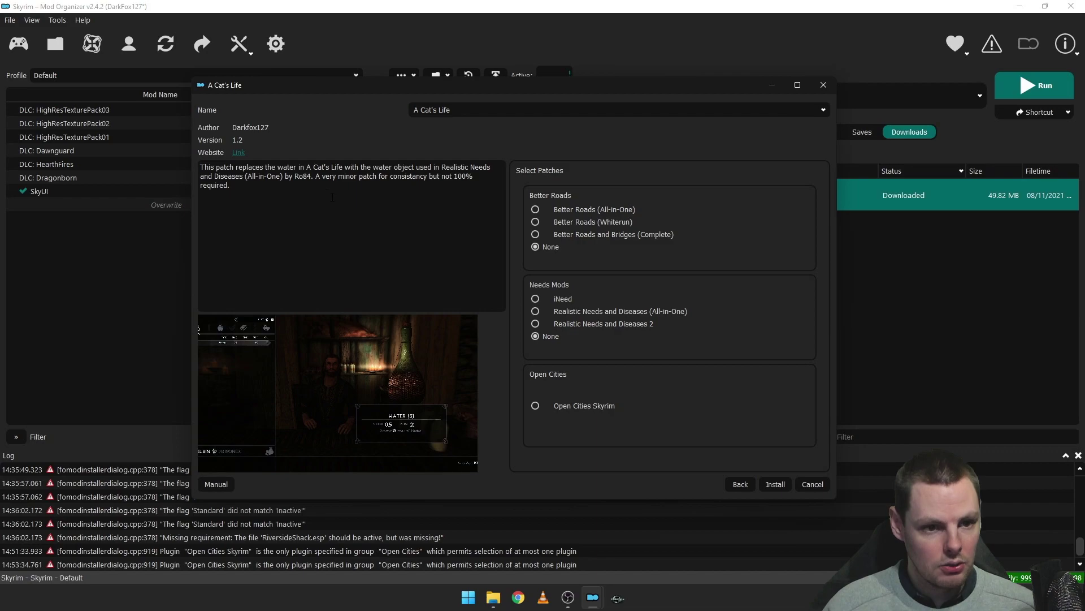
mouse_move(609, 208)
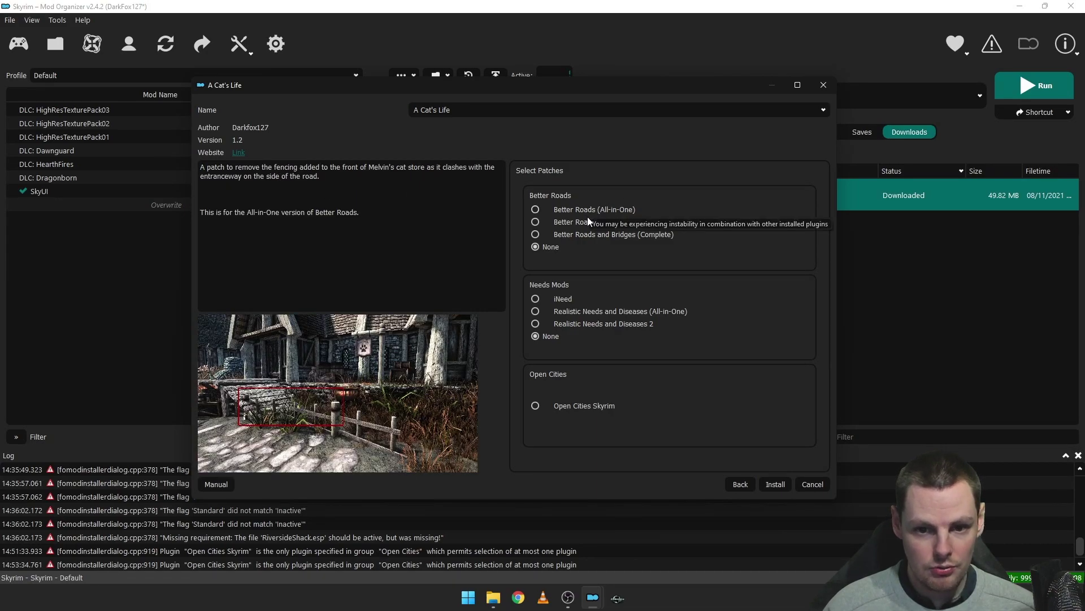
mouse_move(588, 235)
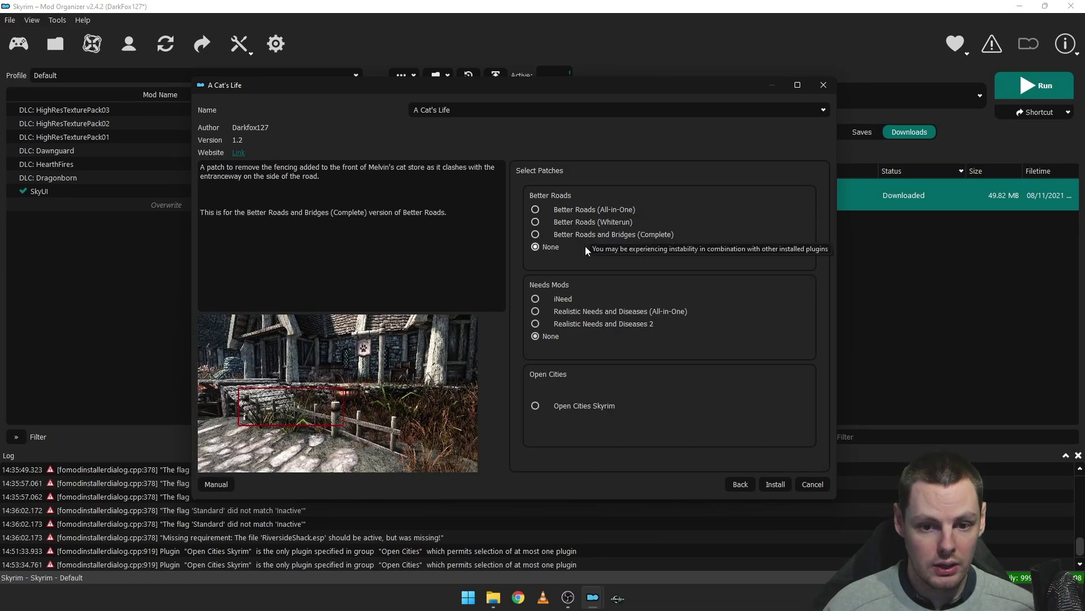
mouse_move(571, 290)
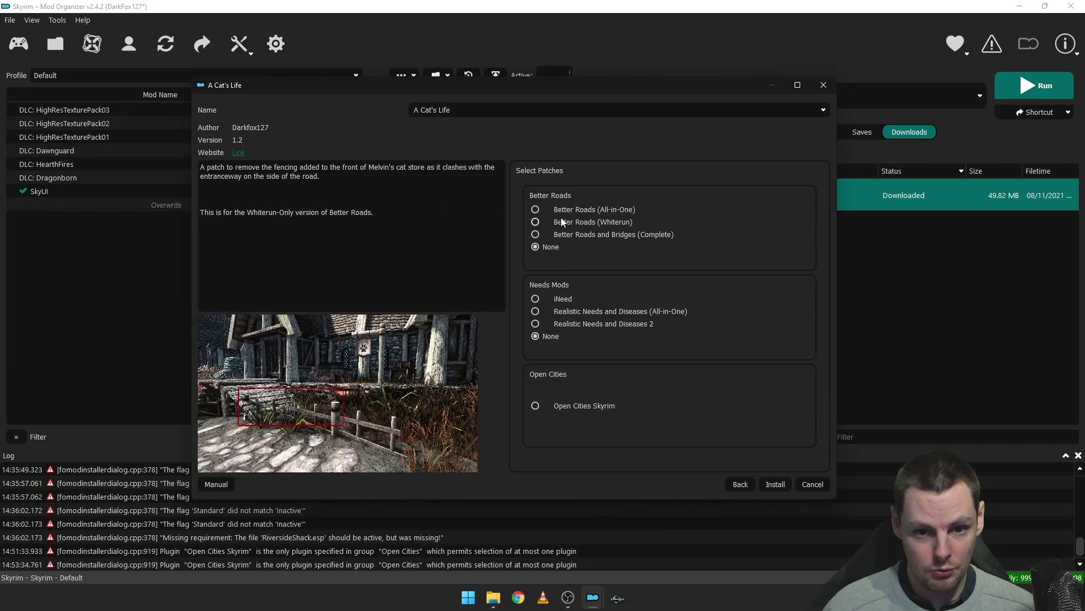
mouse_move(606, 305)
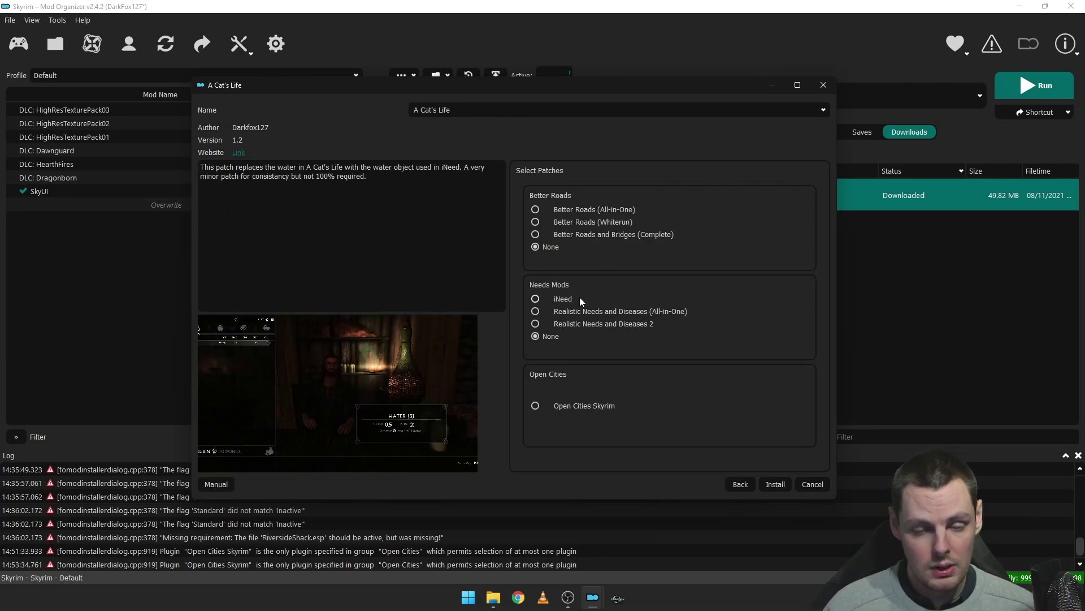
mouse_move(563, 210)
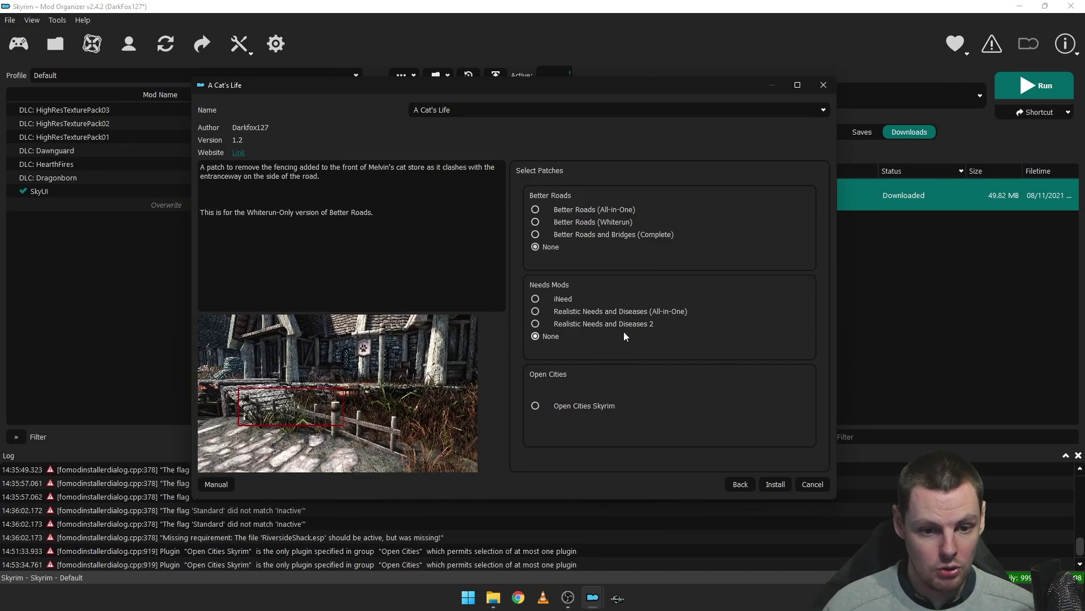
left_click(775, 484)
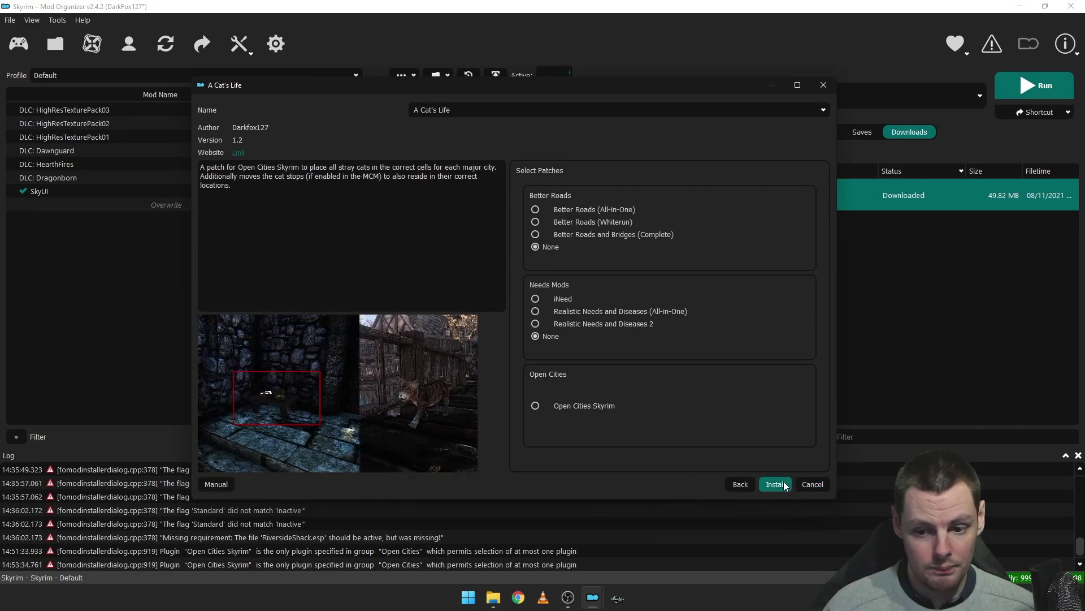
left_click(22, 205)
- Open the installed A Cat's Life mod folder, check its base files, and close the folder
right_click(59, 206)
left_click(134, 441)
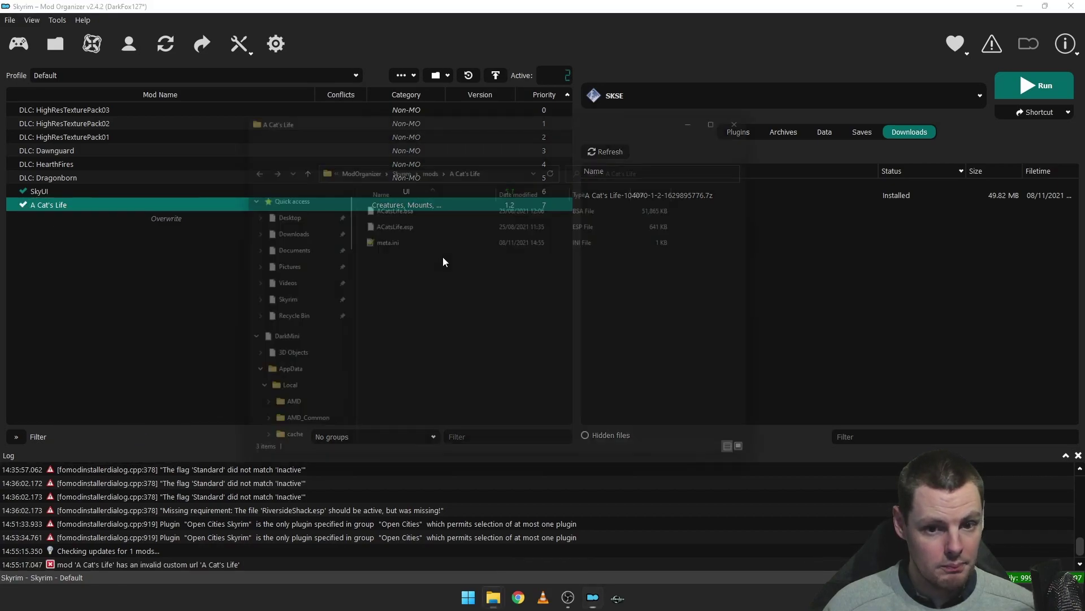
left_click(408, 205)
left_click(405, 220)
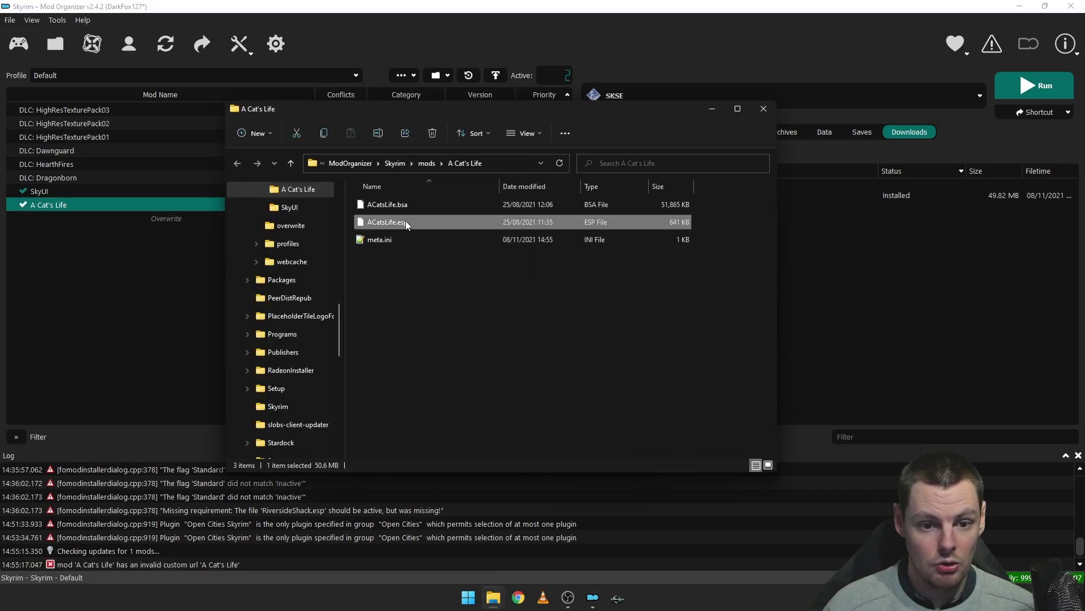
left_click(763, 108)
- Reinstall A Cat's Life with the Better Roads and Bridges (Complete), Realistic Needs and Diseases (All-in-One) and Open Cities Skyrim patches, replacing the existing installation
right_click(161, 206)
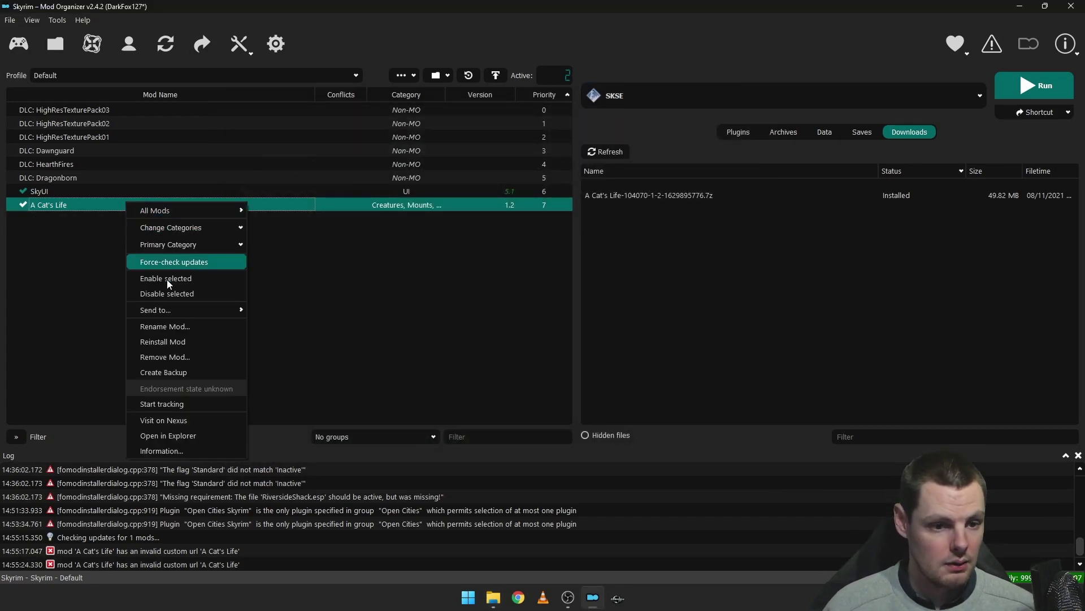
left_click(177, 341)
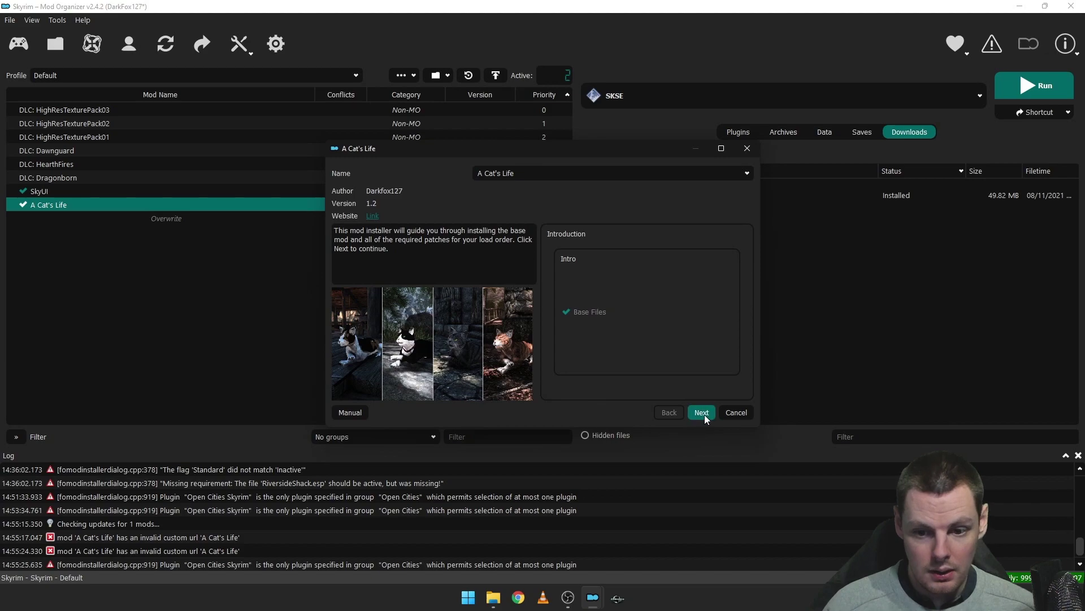
left_click(702, 413)
left_click(630, 296)
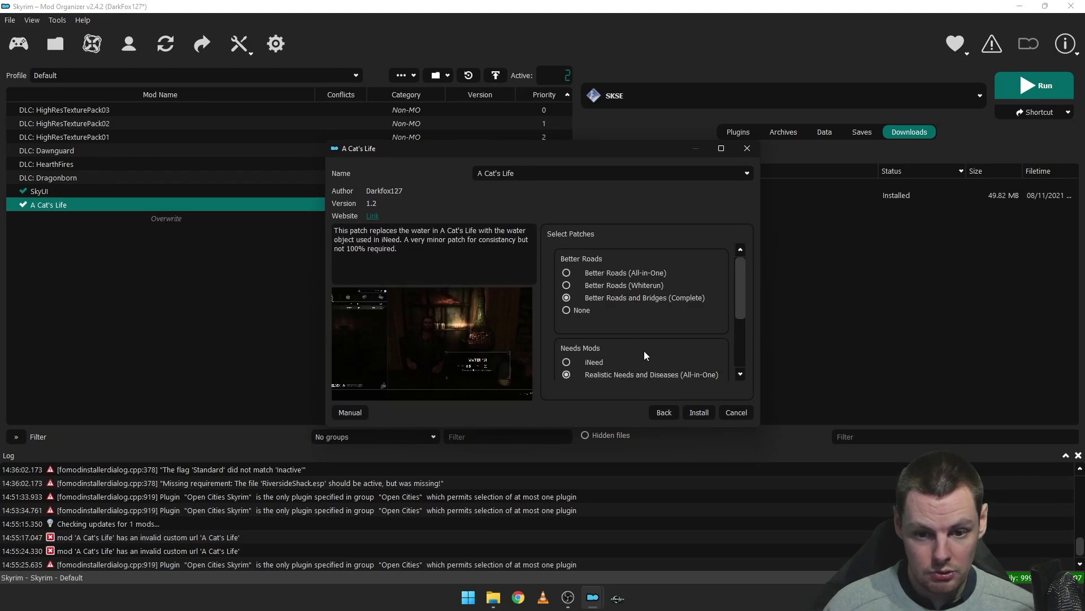
scroll(642, 354, "down", 3)
left_click(607, 351)
left_click(700, 412)
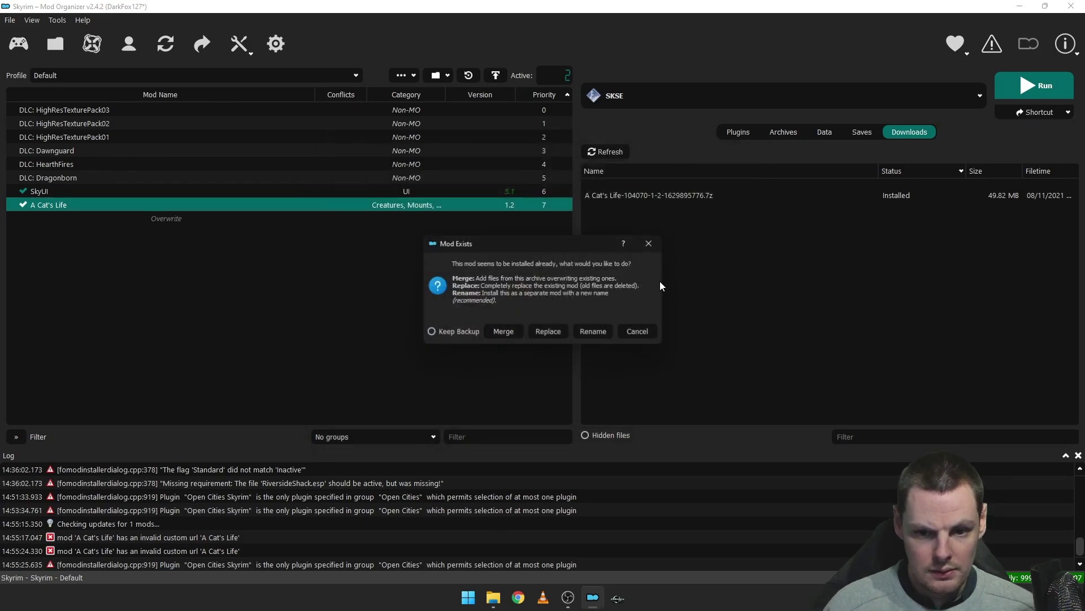
left_click(547, 331)
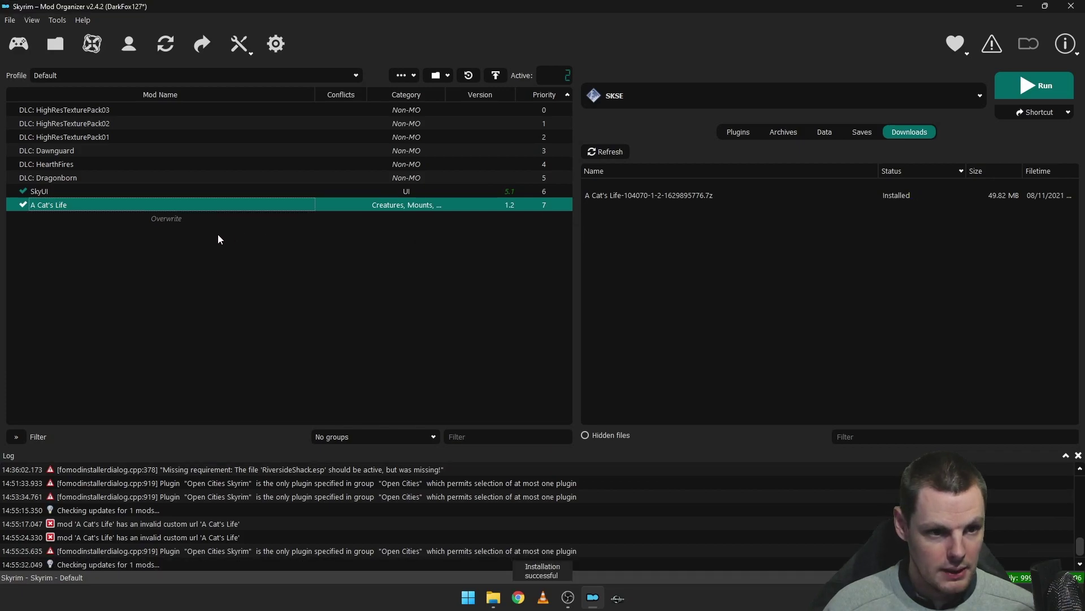
- Reopen the A Cat's Life mod folder, check that the chosen patch files were installed, and close the folder
right_click(225, 206)
left_click(310, 427)
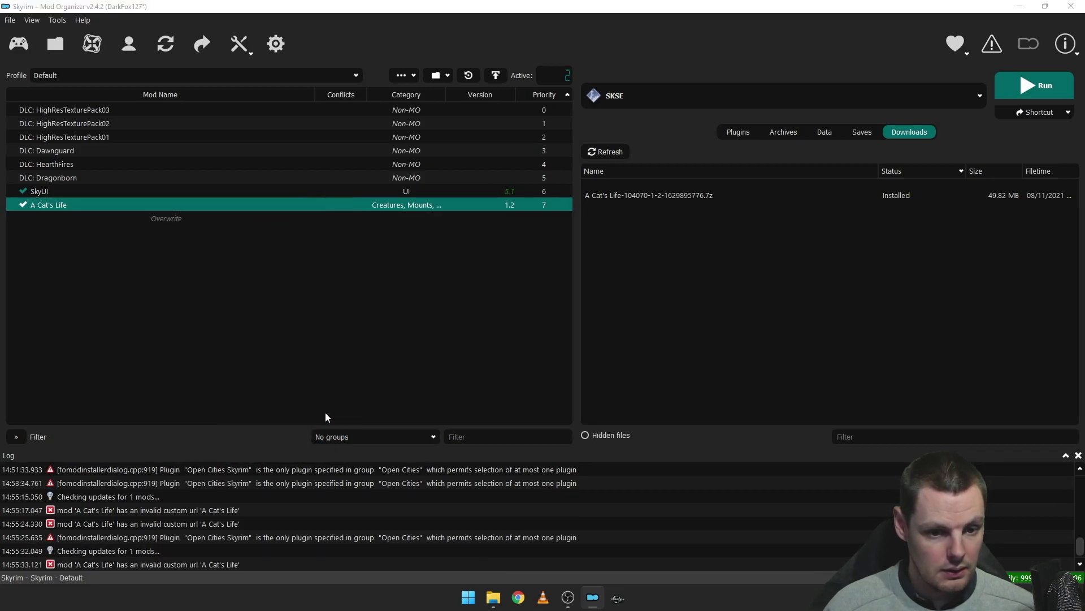
left_click(434, 206)
left_click(437, 223)
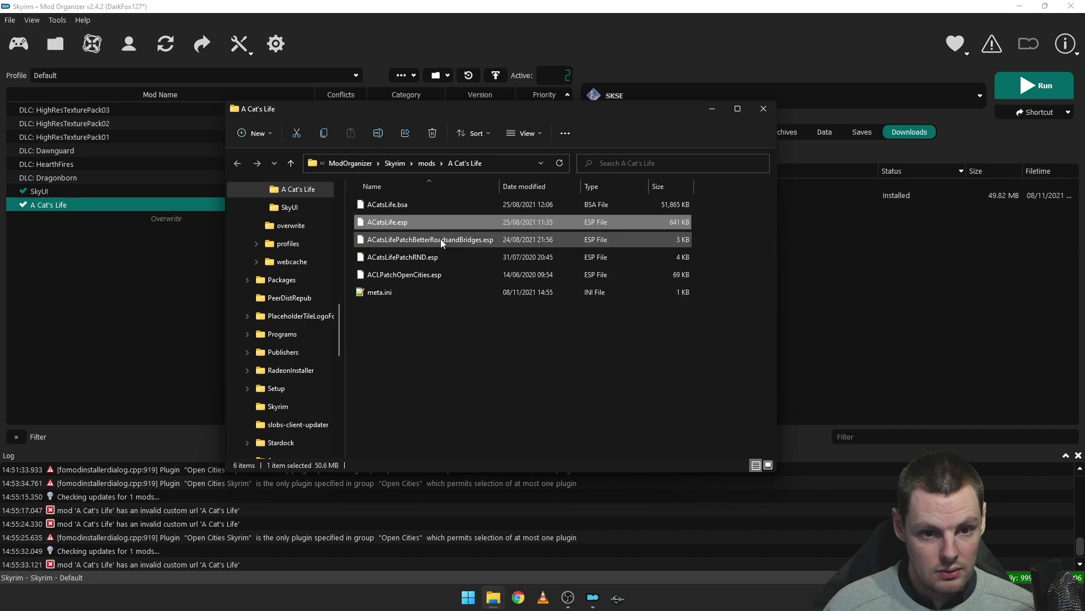
left_click(441, 240)
left_click(442, 258)
left_click(444, 275)
left_click(445, 292)
left_click(449, 329)
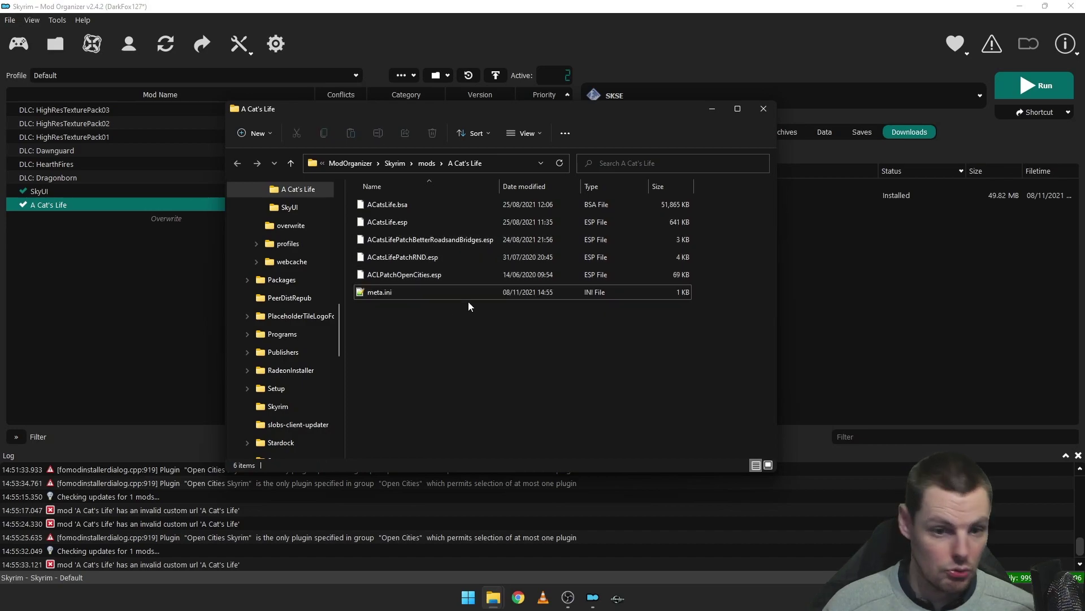
left_click(763, 108)
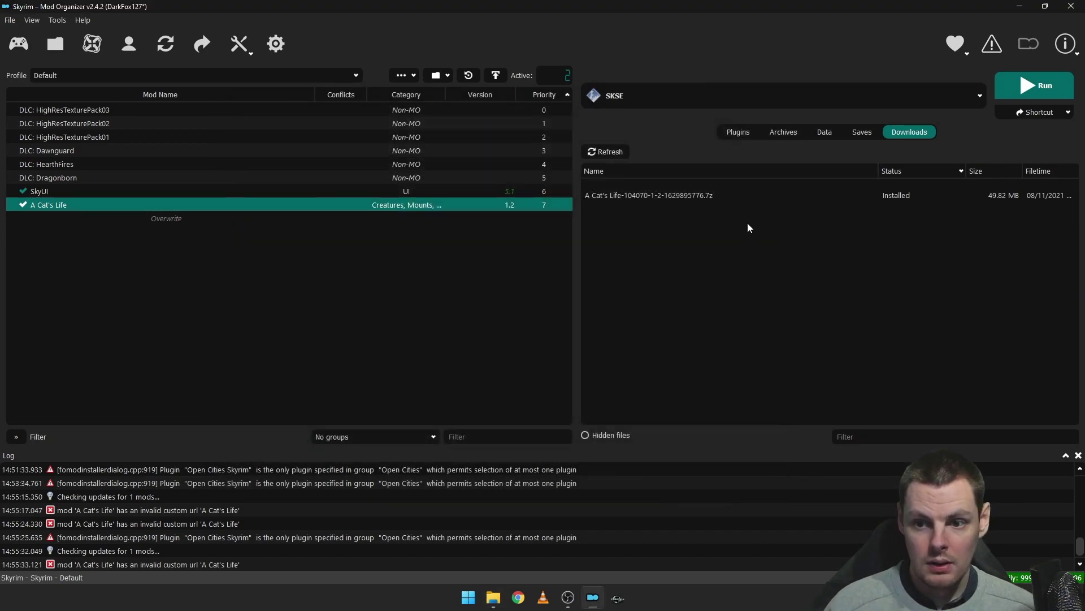
- Start installing Dark's Menu Replacers.7z from the Downloads folder, then enlarge and reposition its installer window
left_click(53, 47)
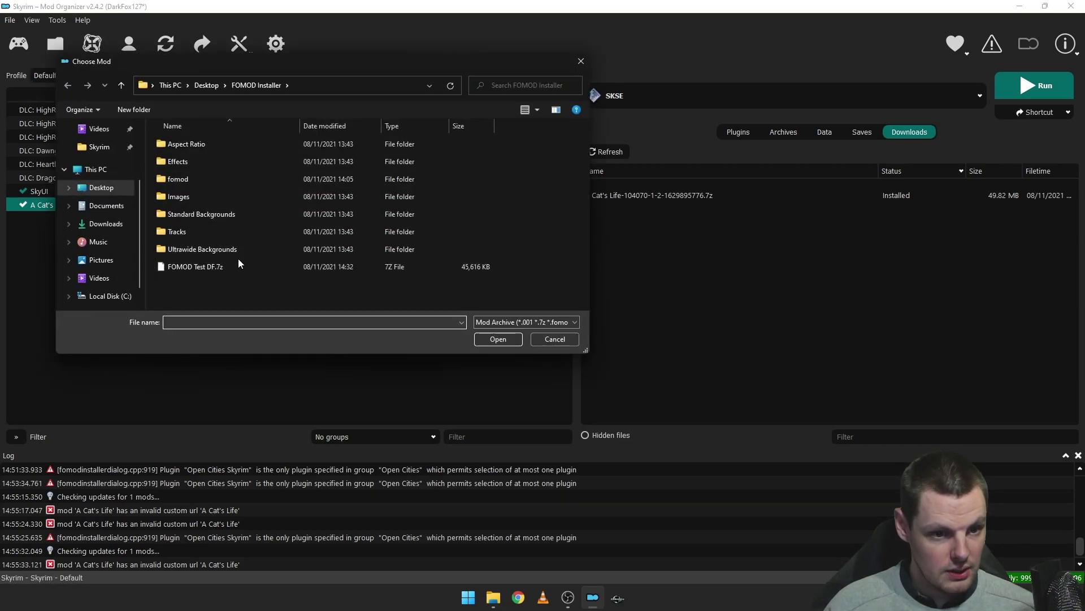
left_click(204, 88)
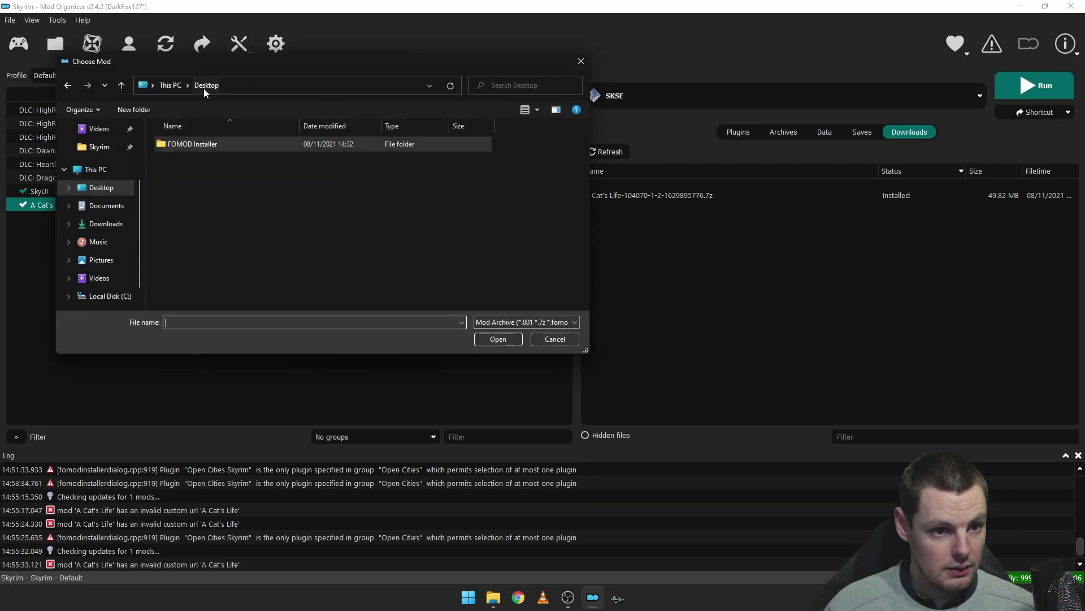
scroll(102, 186, "up", 2)
left_click(103, 169)
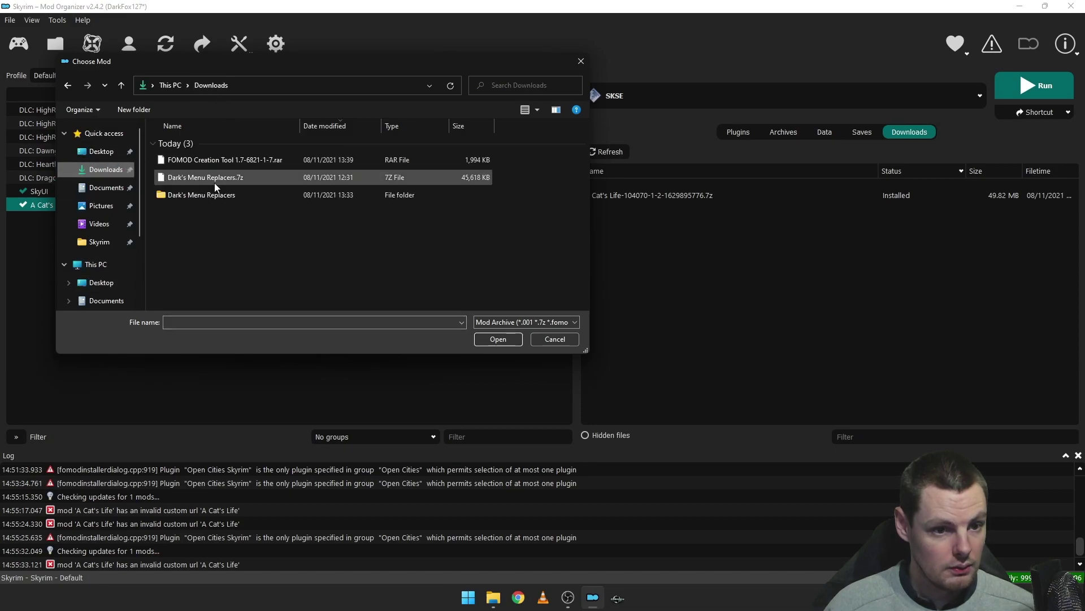
double_click(212, 178)
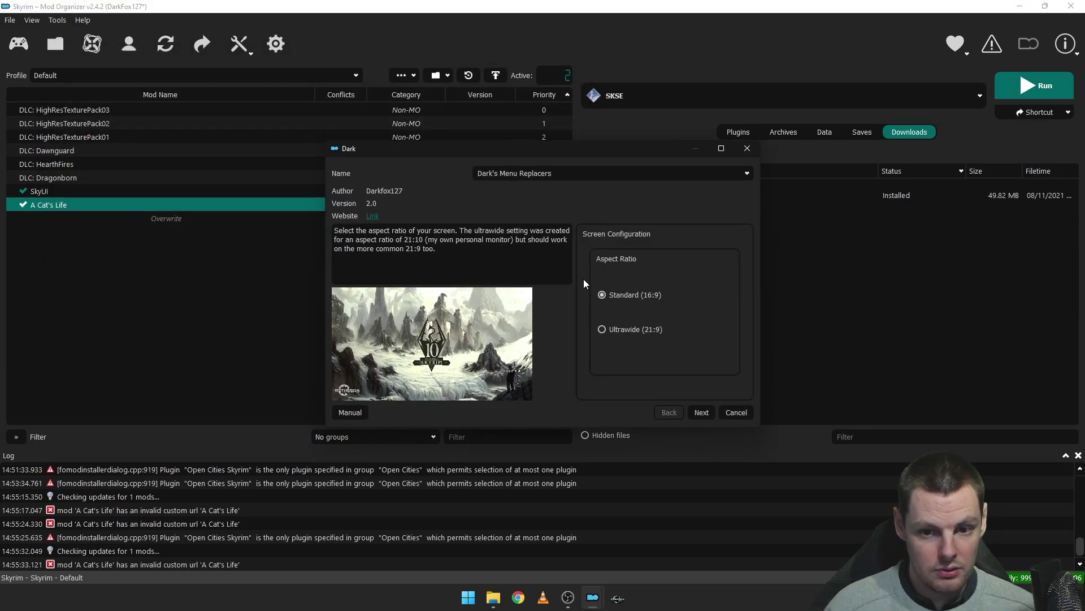
left_click_drag(760, 423, 994, 573)
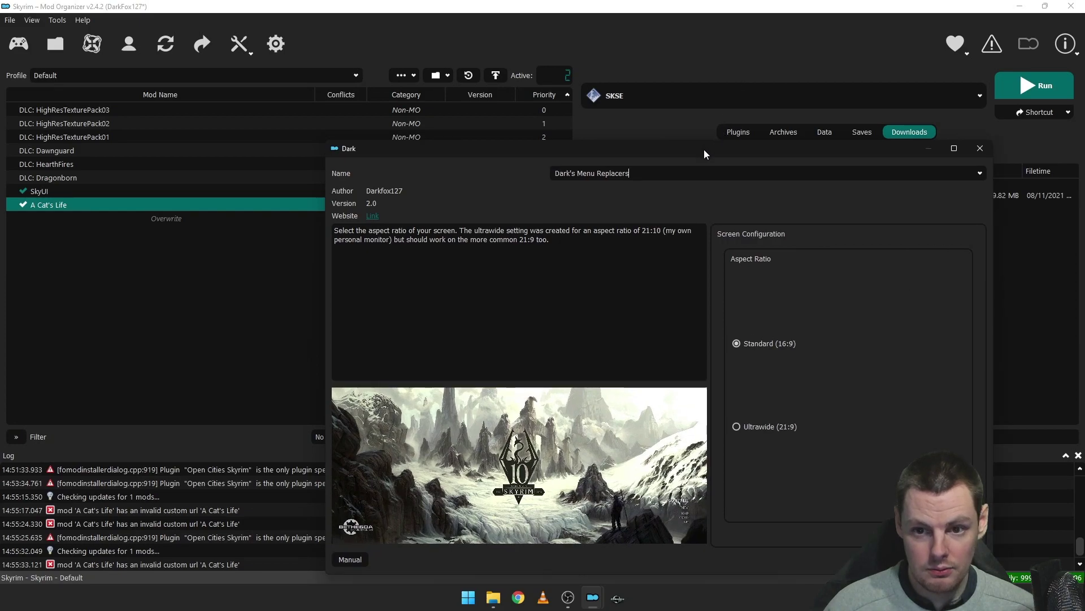
left_click_drag(703, 149, 534, 69)
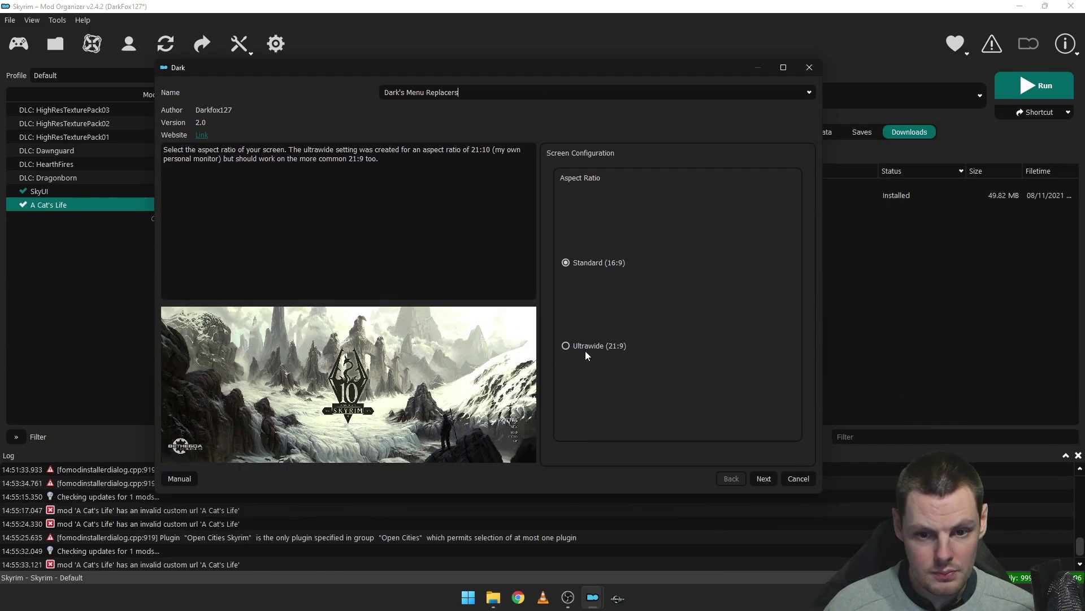
- Compare the Menu Selector previews for Standard (16:9) and Ultrawide (21:9), returning to Screen Configuration
left_click(761, 478)
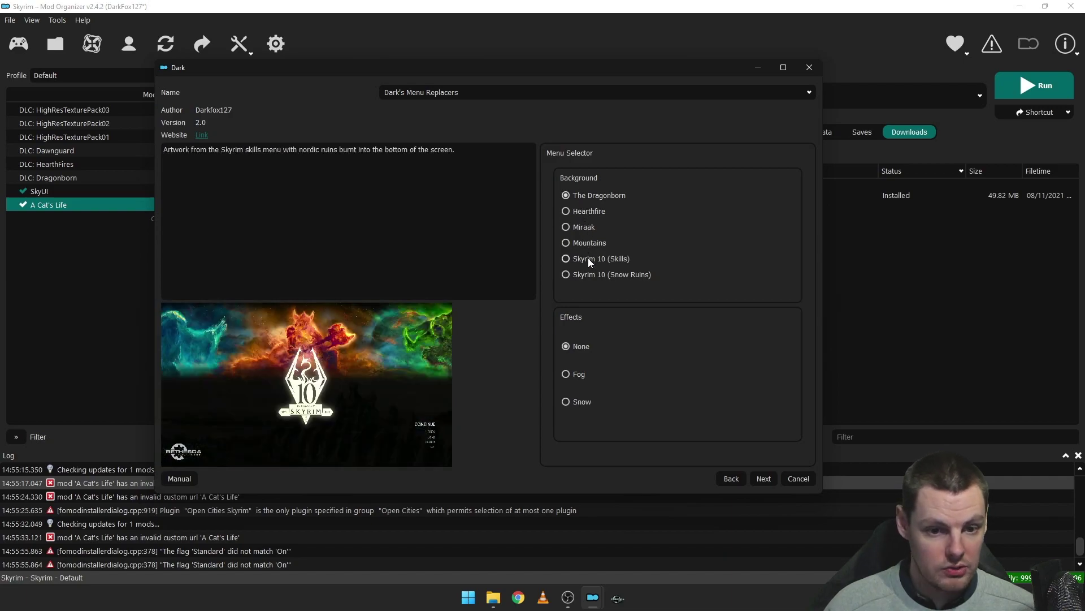
left_click(731, 478)
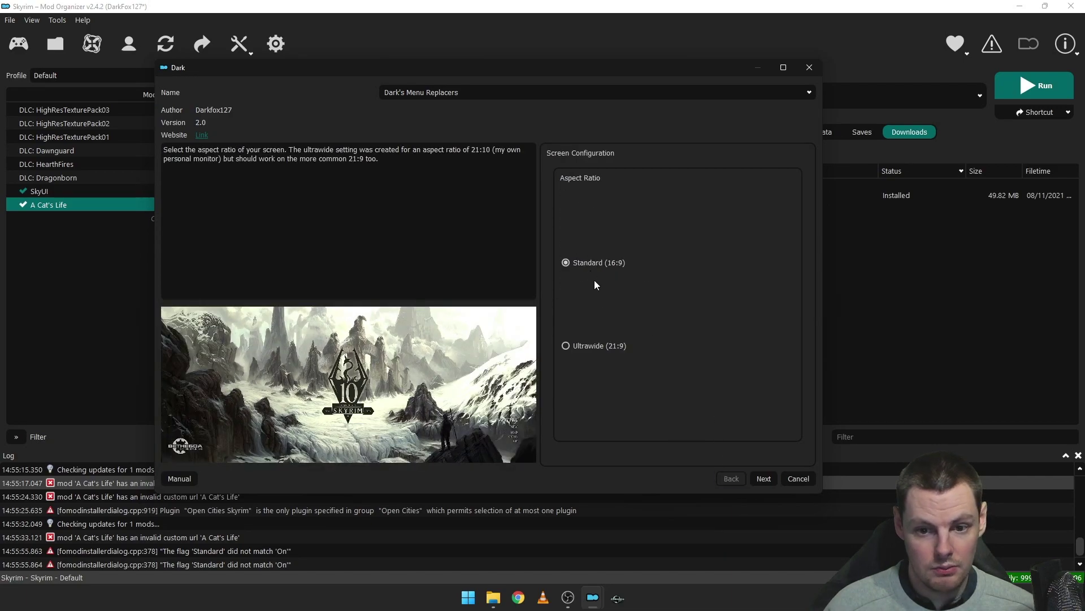
left_click(592, 343)
left_click(763, 478)
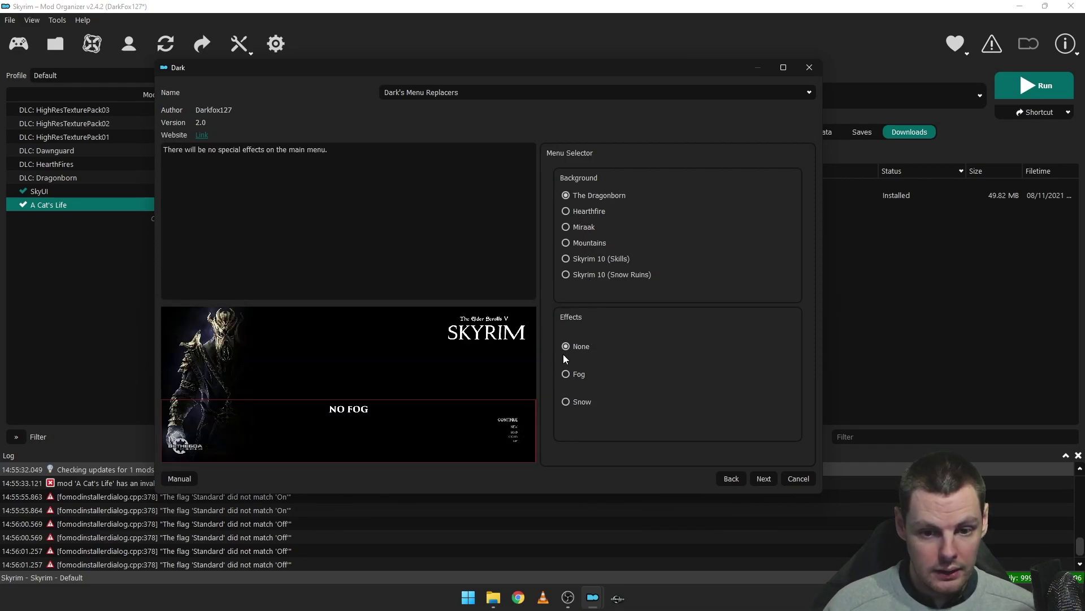
left_click(729, 480)
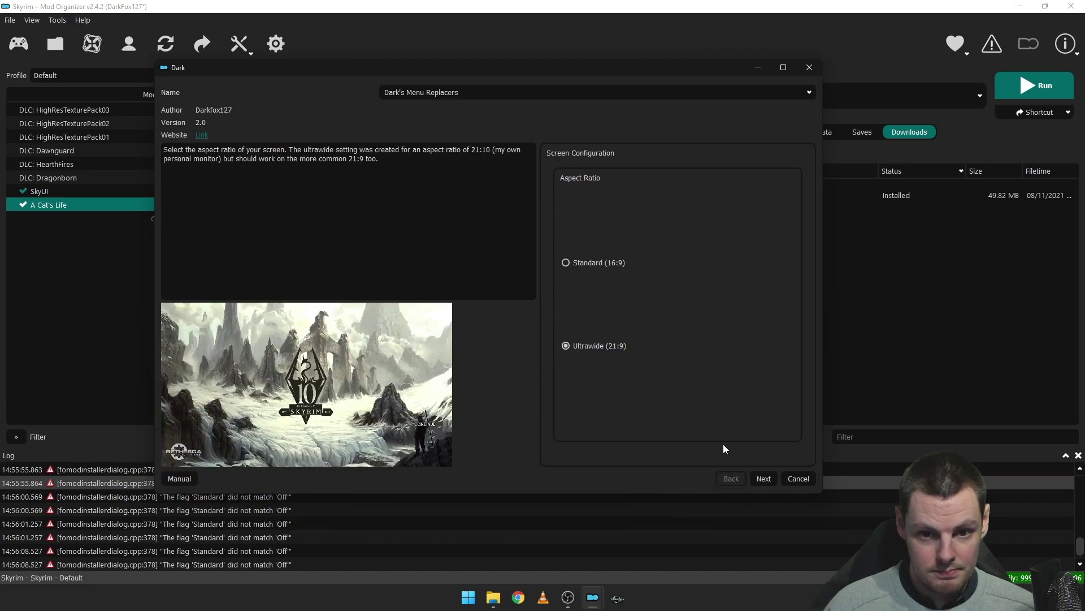
- Install Dark's Menu Replacers with Standard (16:9), the Mountains background, the Snow effect and the Awake track, and enable the mod
left_click(596, 265)
left_click(760, 478)
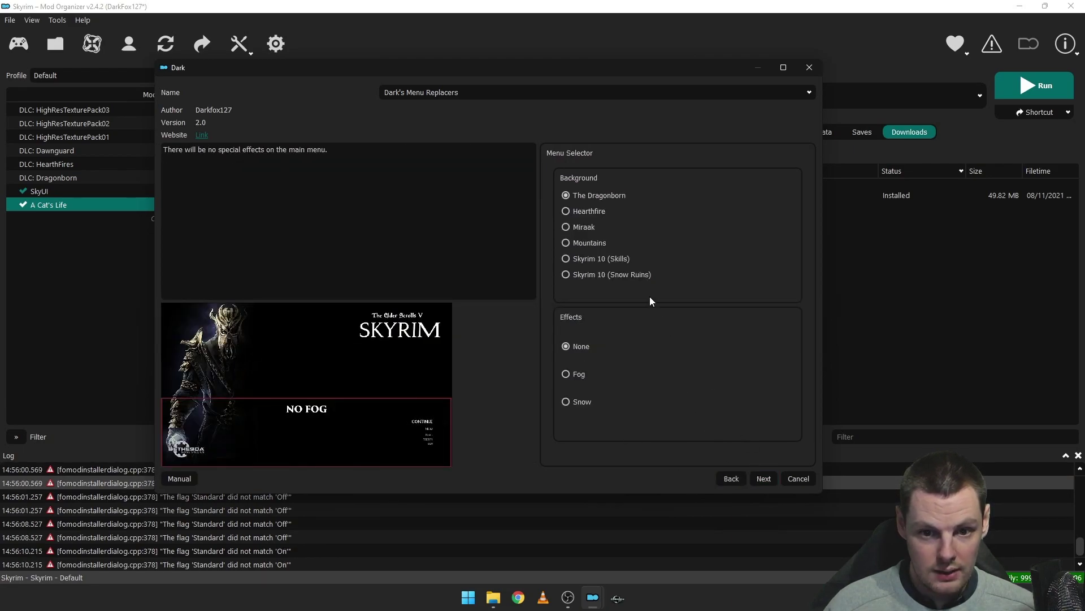
left_click(589, 241)
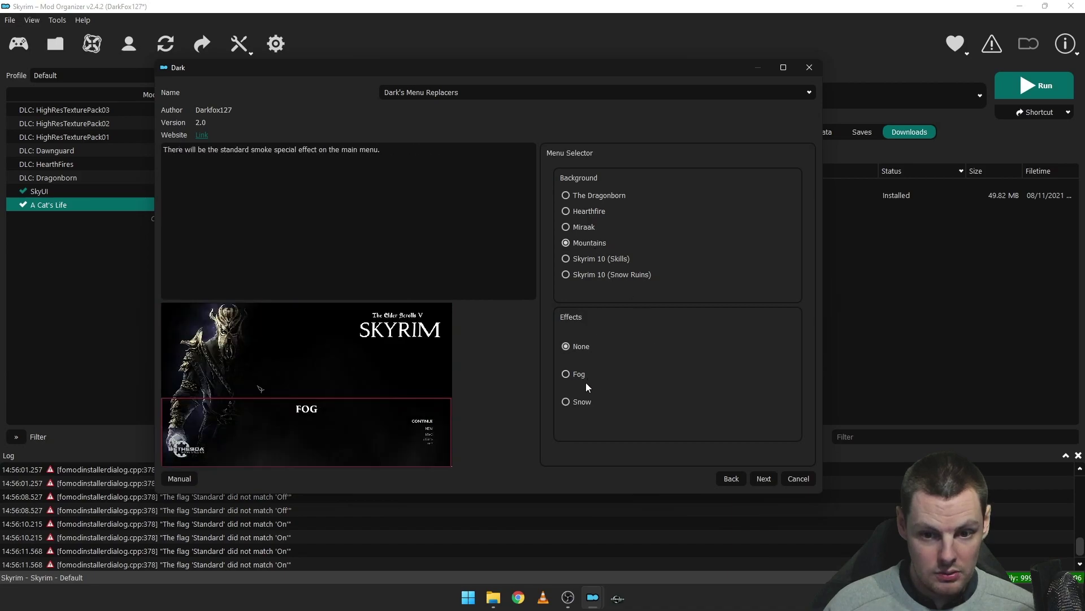
left_click(585, 402)
left_click(767, 479)
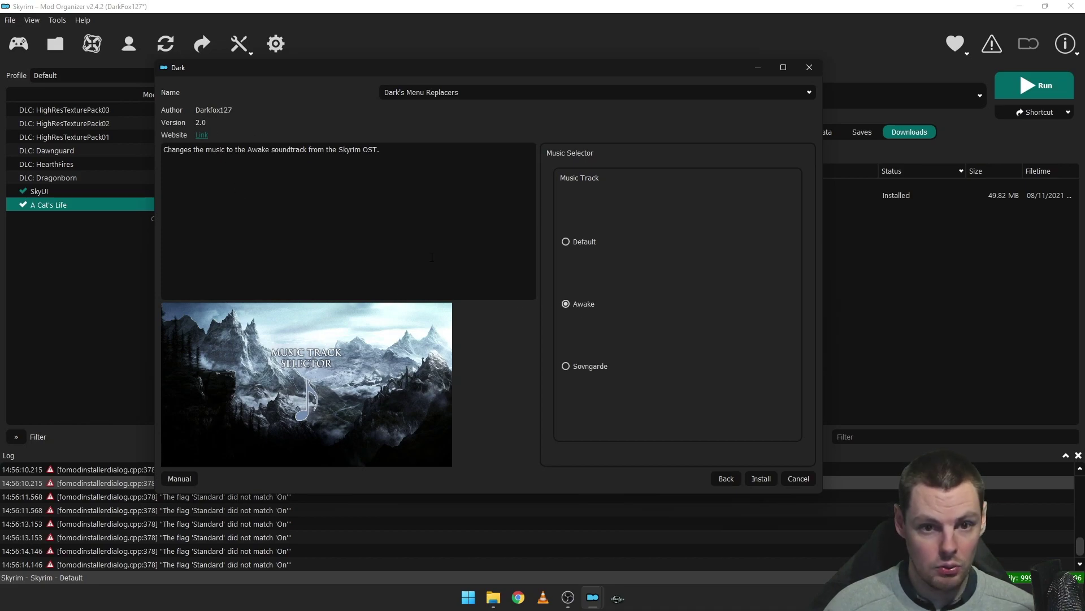
left_click(761, 479)
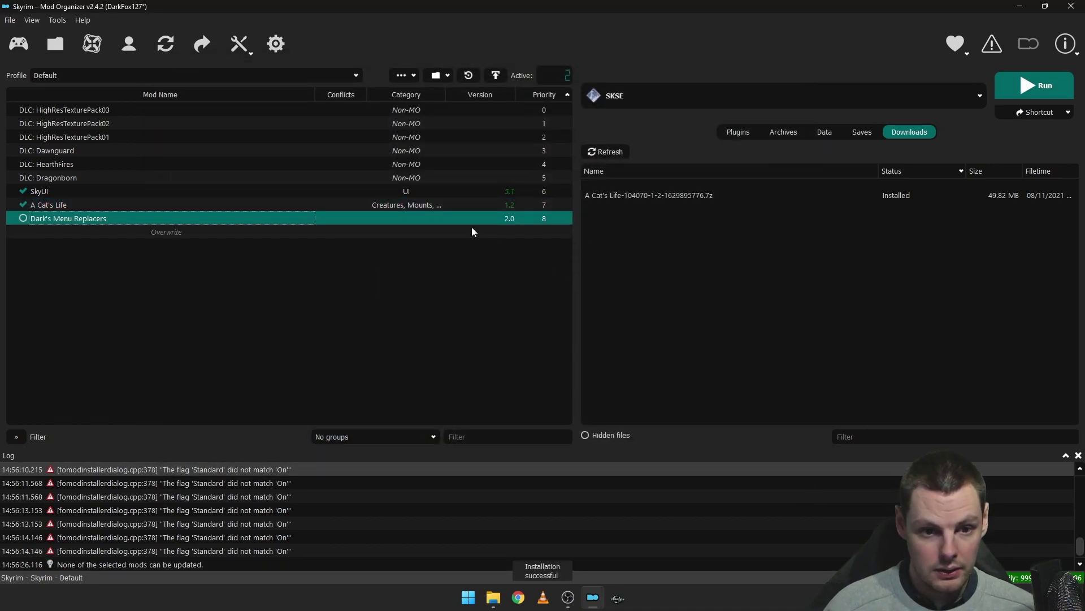
left_click(23, 218)
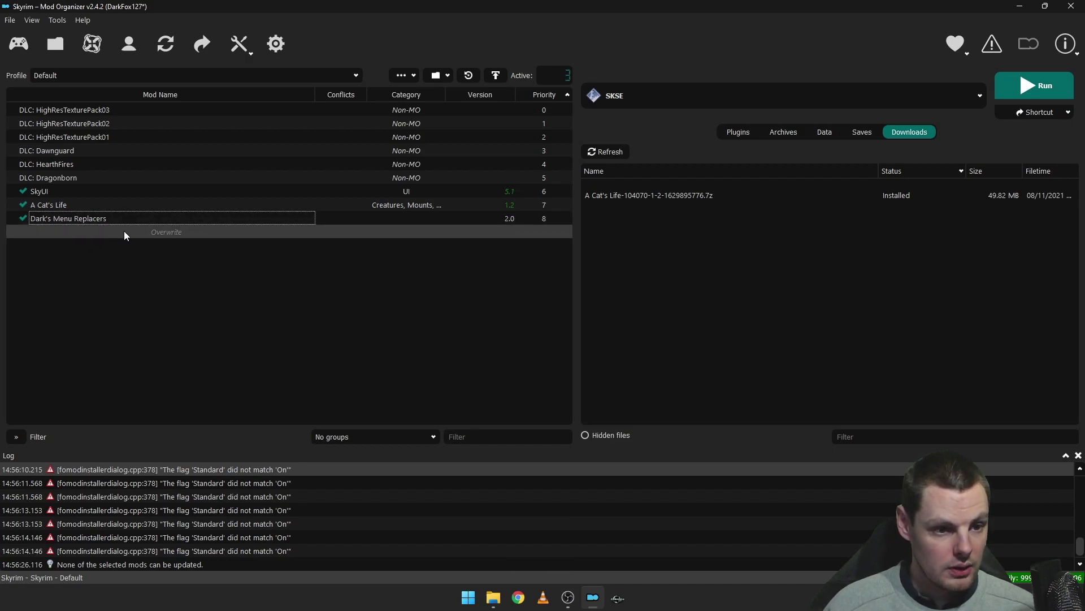
- Launch the game through SKSE, choosing to start Steam first
left_click(1046, 86)
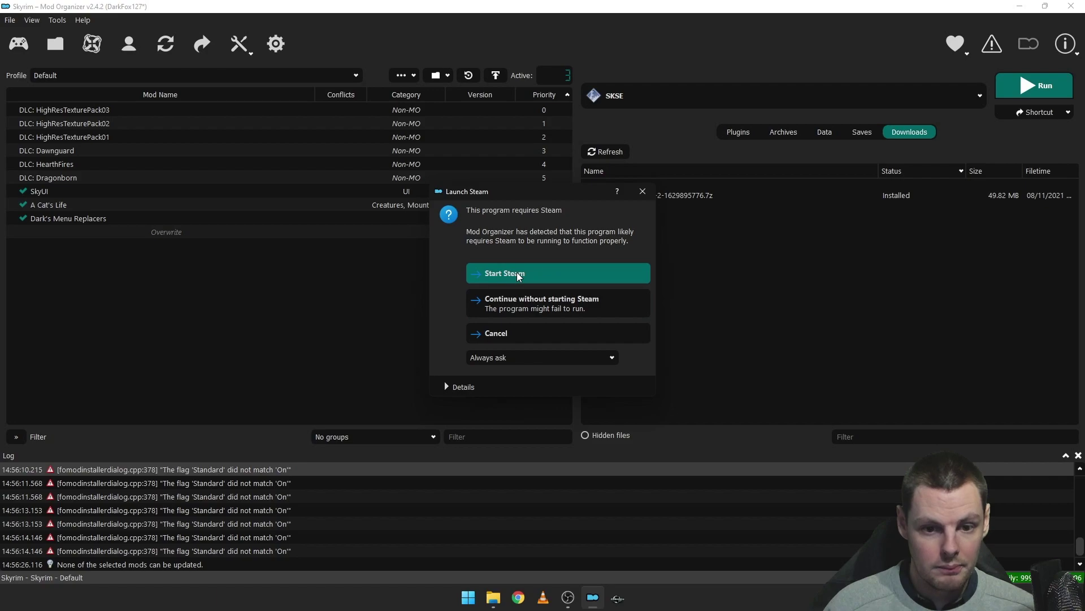
left_click(517, 273)
left_click(625, 311)
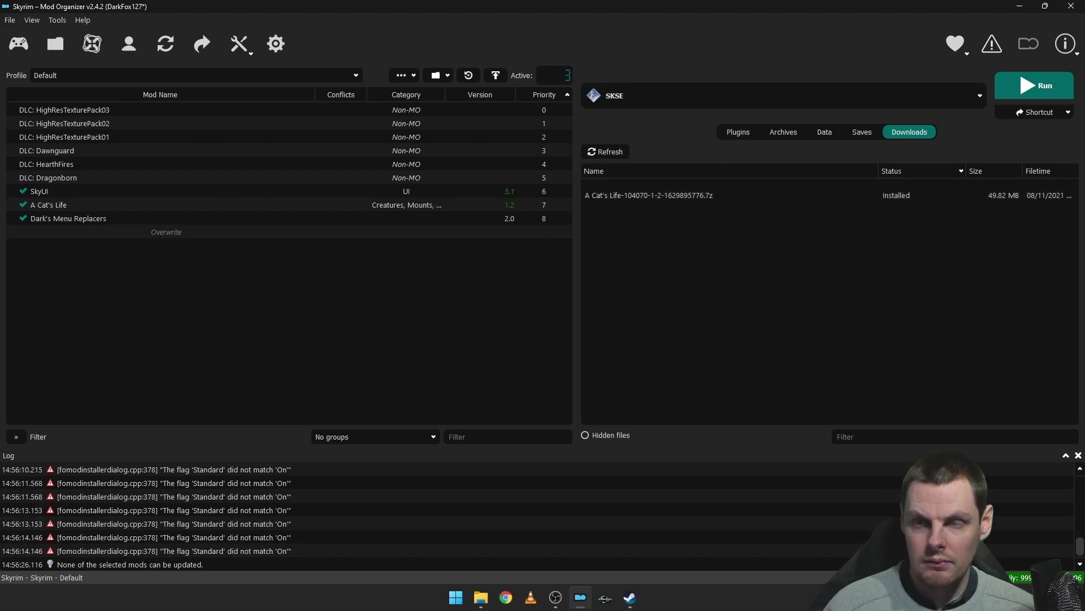
- Launch Skyrim through SKSE to check the replaced main menu, and quit the game with the qqq console command
left_click(1024, 85)
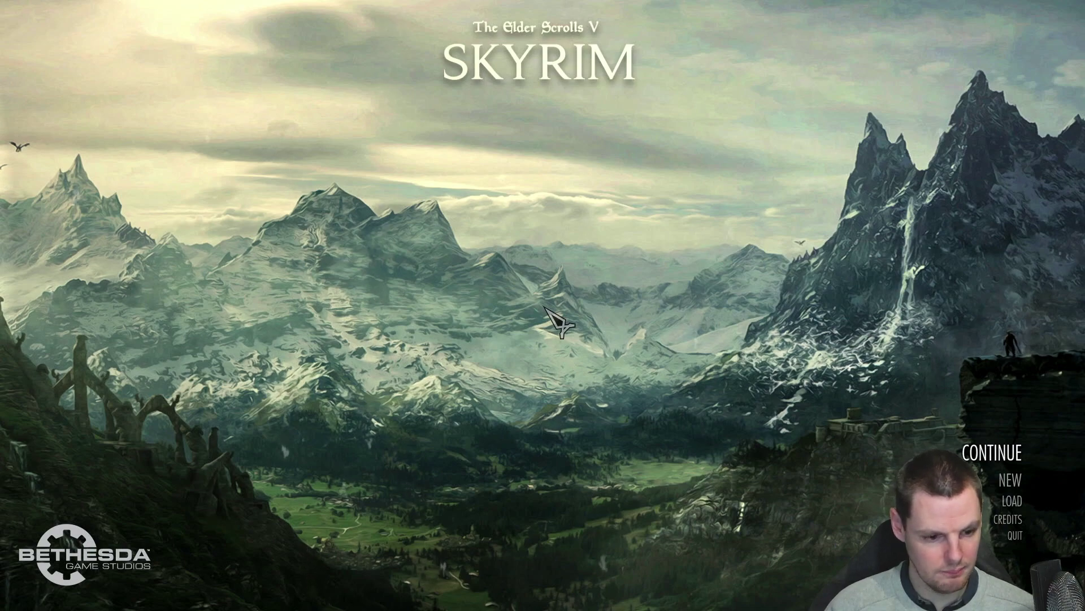
key("grave")
type("coc")
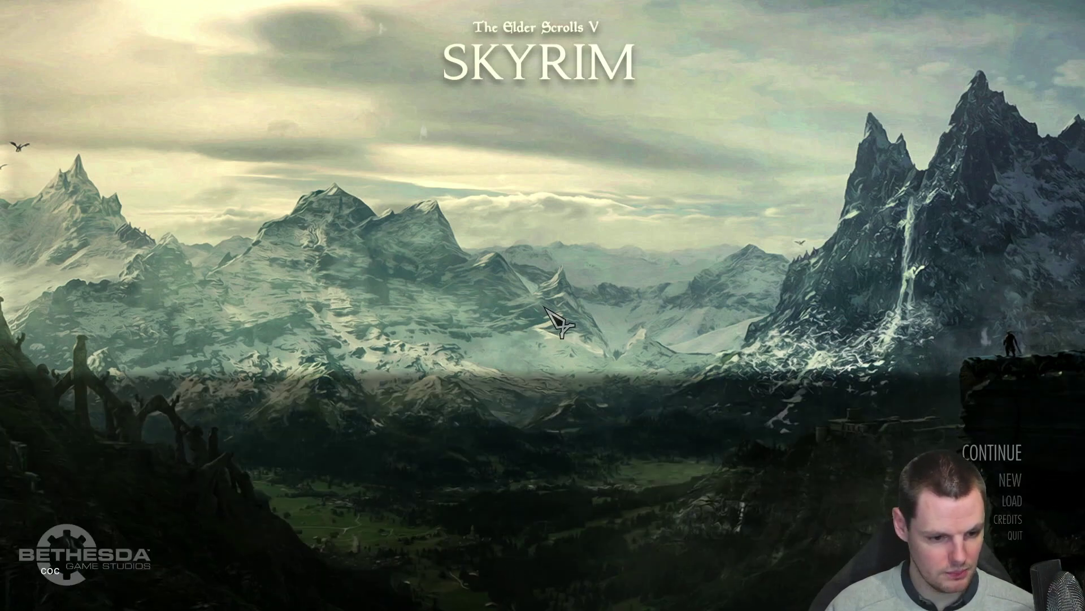
key("grave")
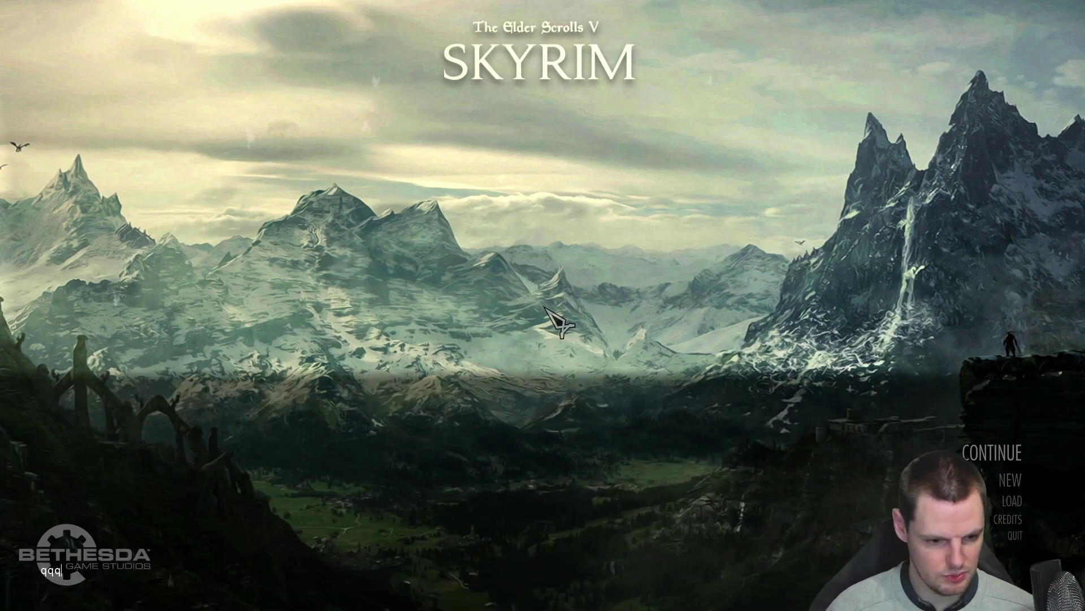
key("alt+F4")
- Close Mod Organizer to return to the desktop
left_click(181, 218)
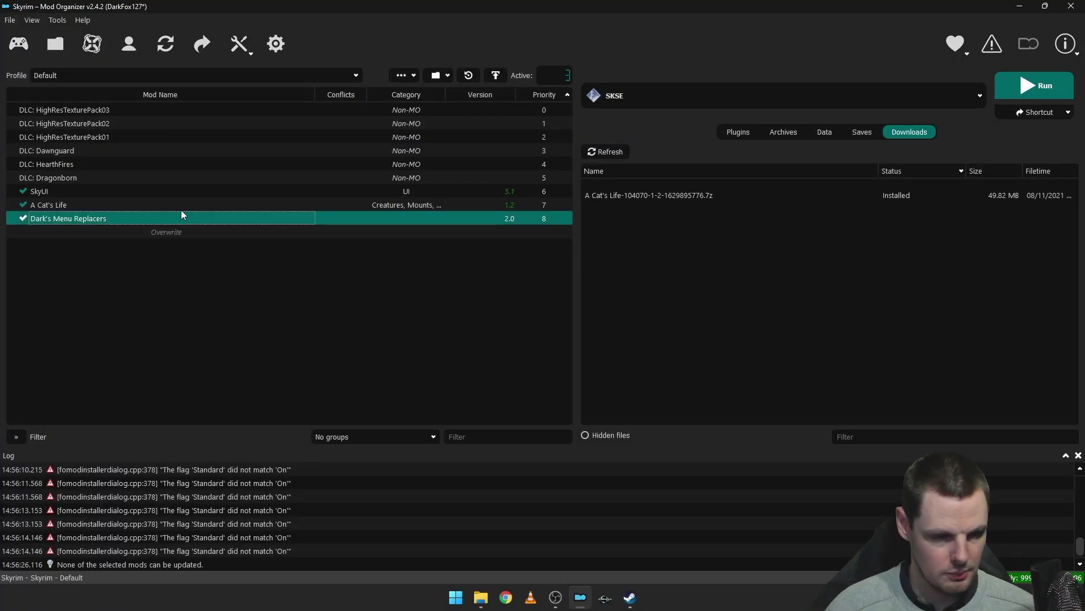
left_click(209, 205)
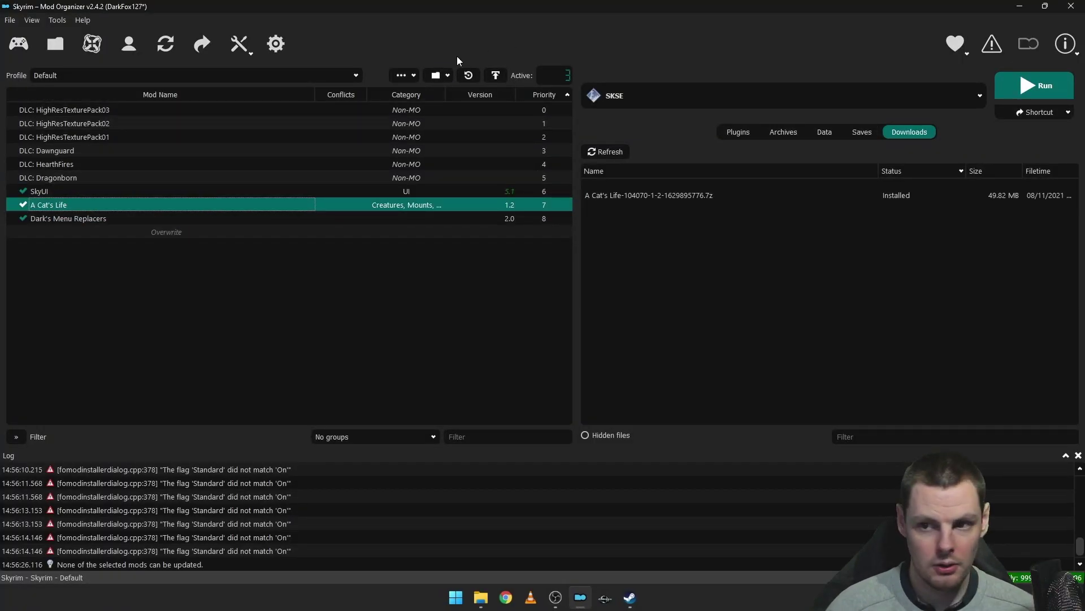
left_click(1071, 7)
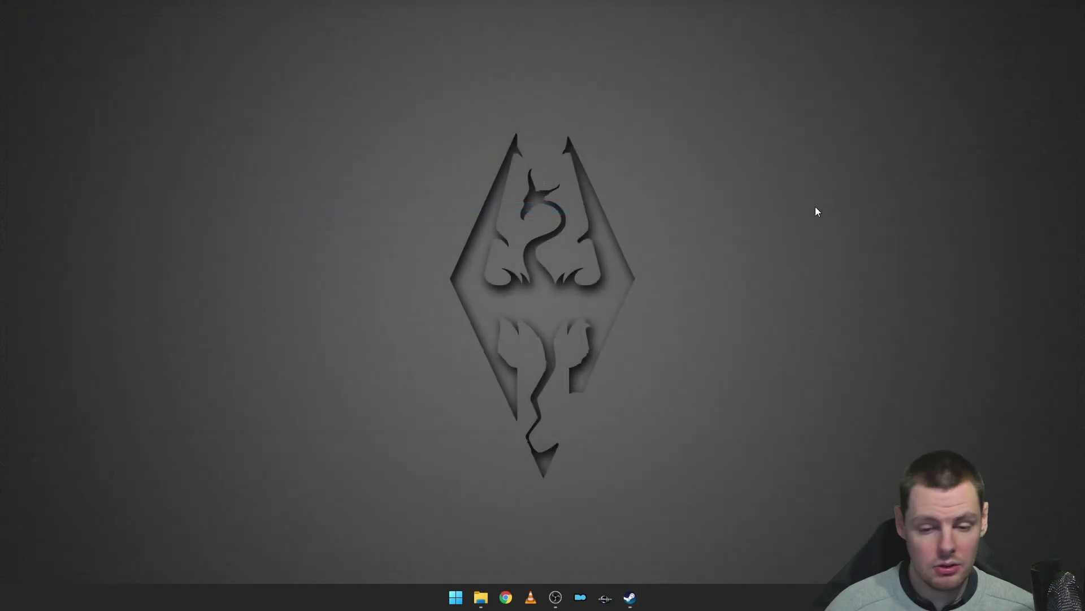